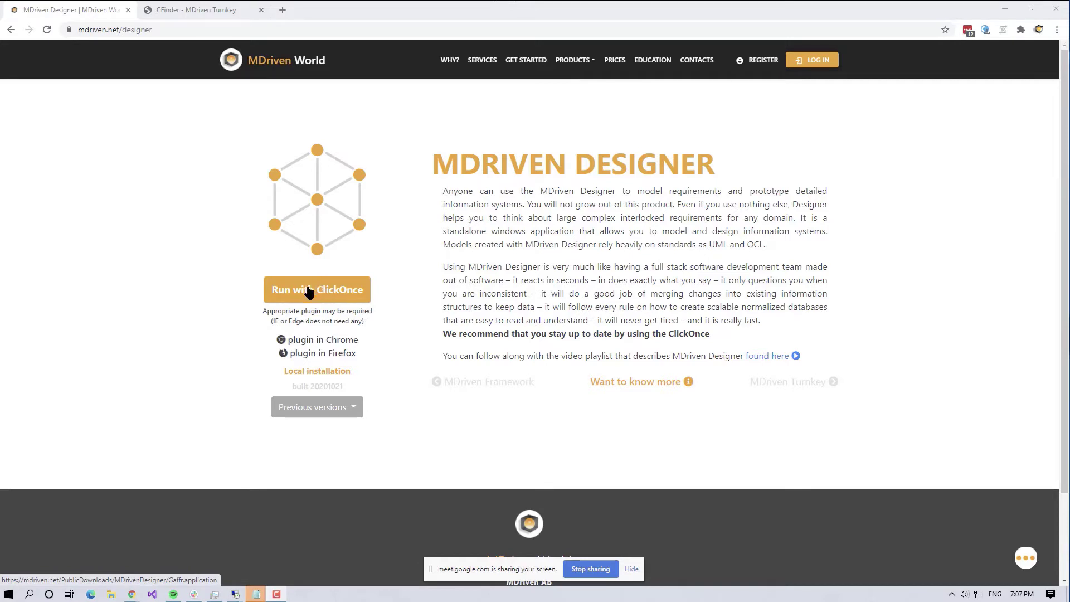
# Step: Launch MDriven Designer with ClickOnce and allow it to run past the Windows SmartScreen block
pyautogui.click(321, 287)
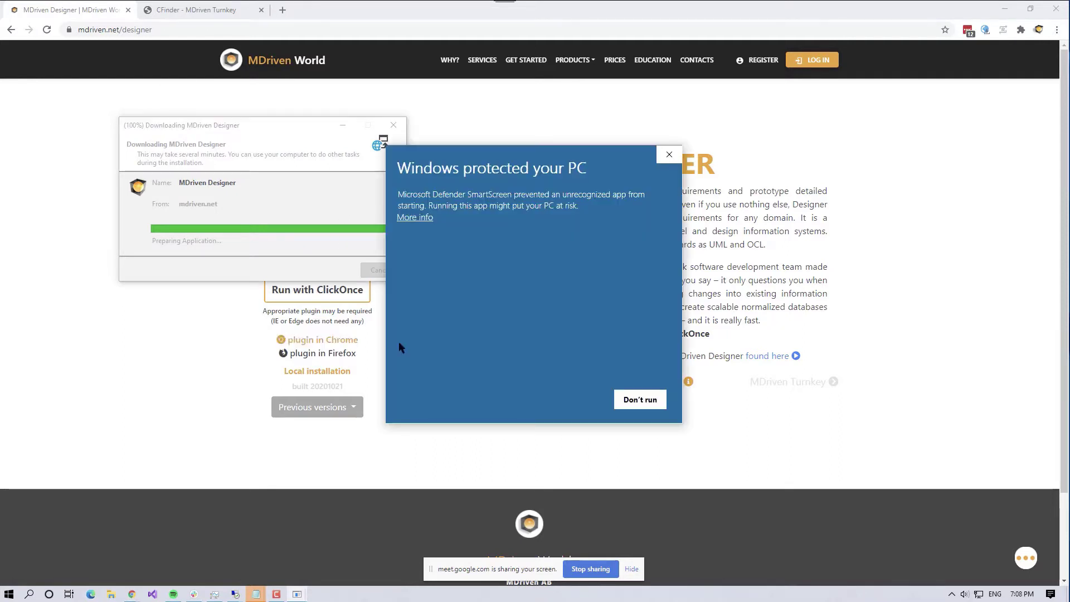
pyautogui.click(413, 218)
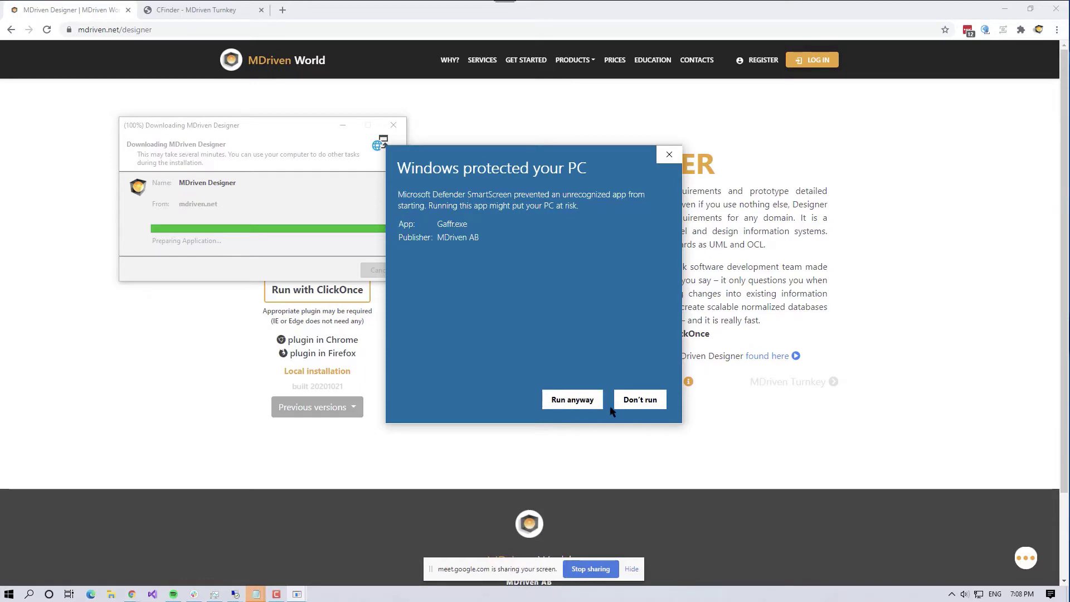
pyautogui.click(591, 402)
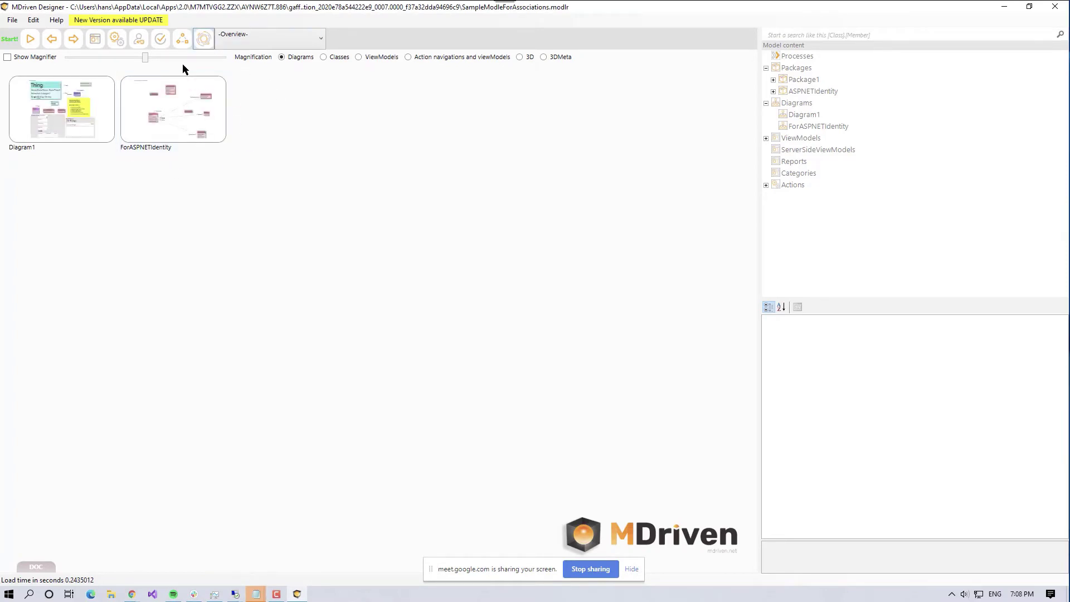
# Step: Open the CloudForm window and log in to the MDriven Portal with the Google account
pyautogui.click(205, 39)
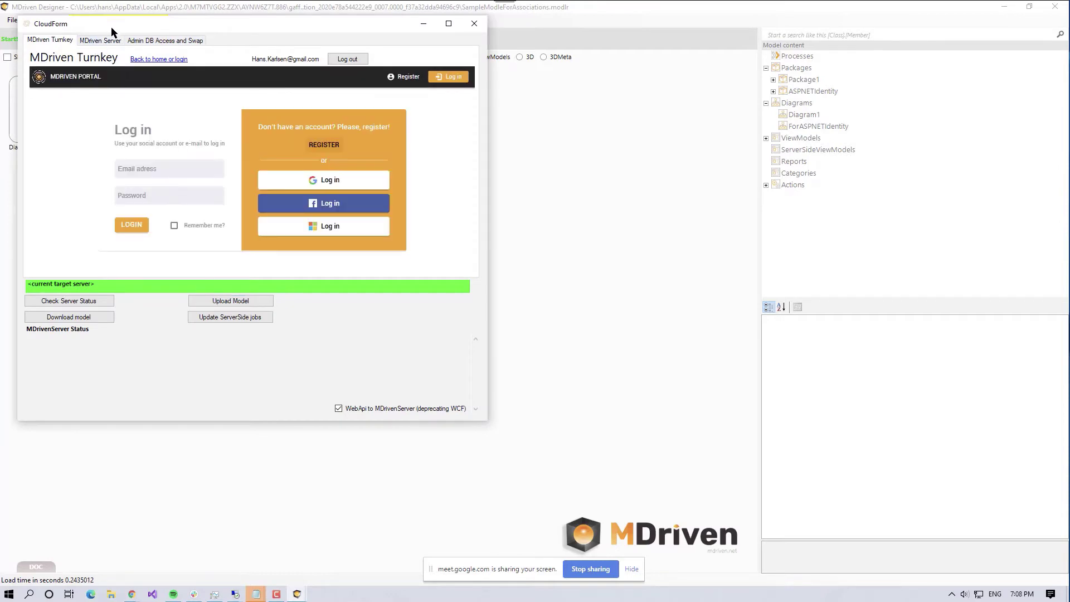
pyautogui.click(314, 184)
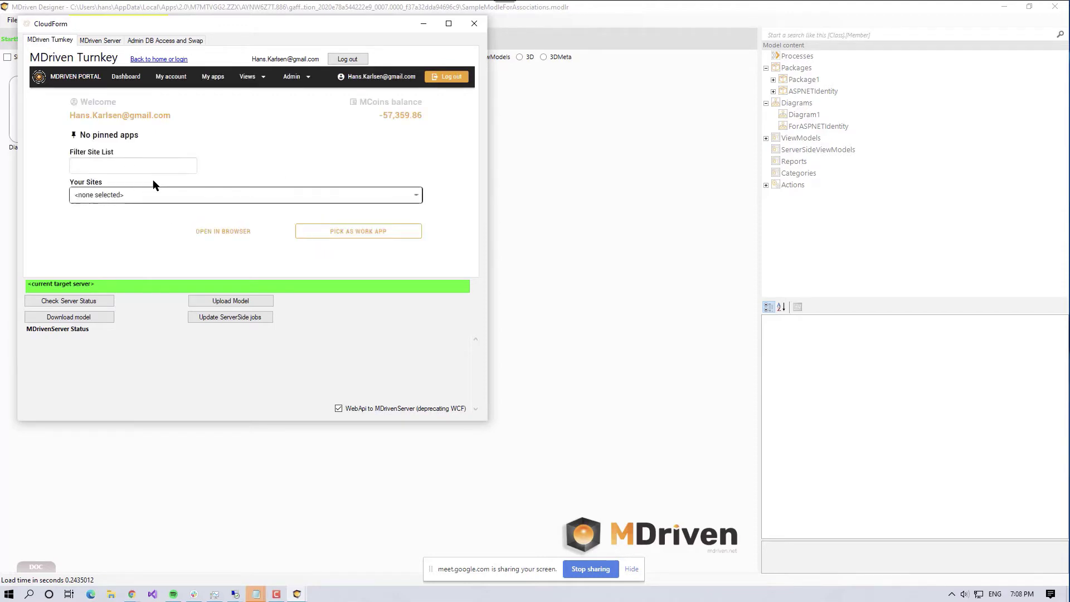
# Step: Filter the site list by "cfin" and pick CFinder: CFinder as the work app
pyautogui.click(132, 168)
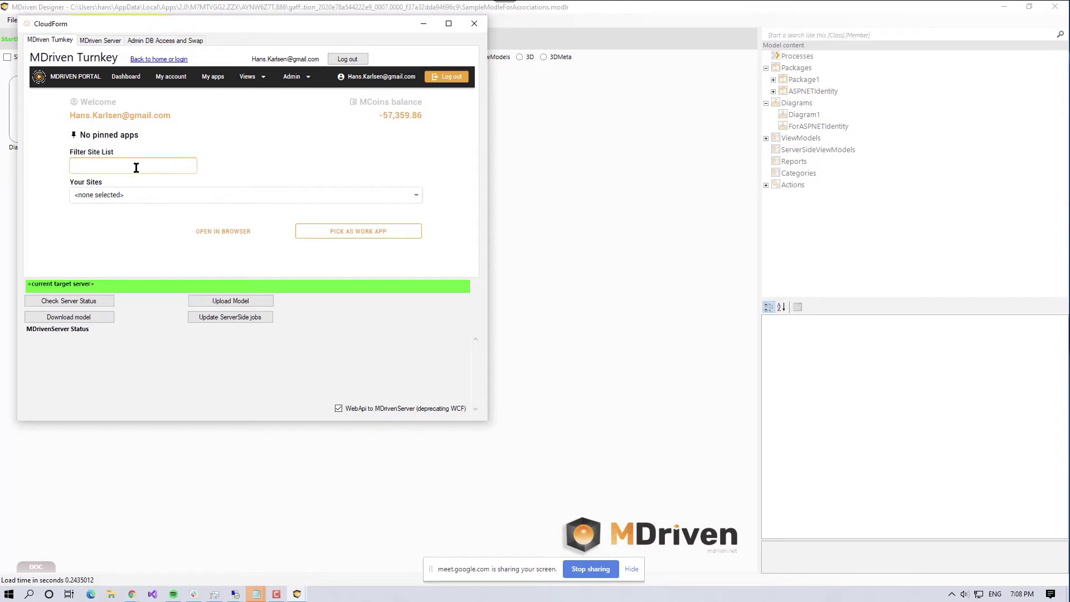
pyautogui.write('cfin')
pyautogui.click(180, 196)
pyautogui.click(137, 204)
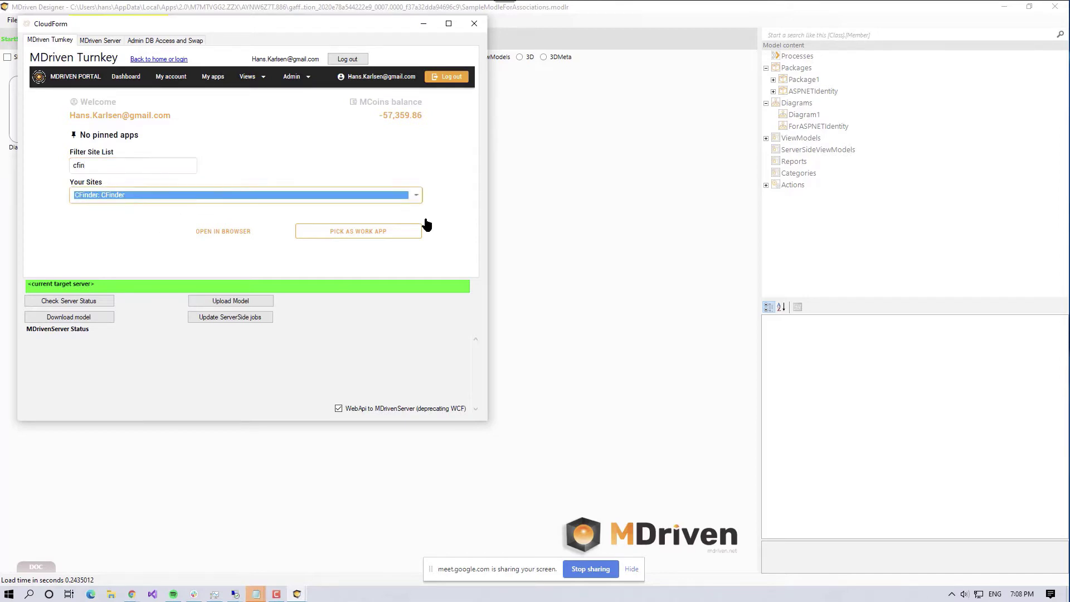
pyautogui.click(363, 236)
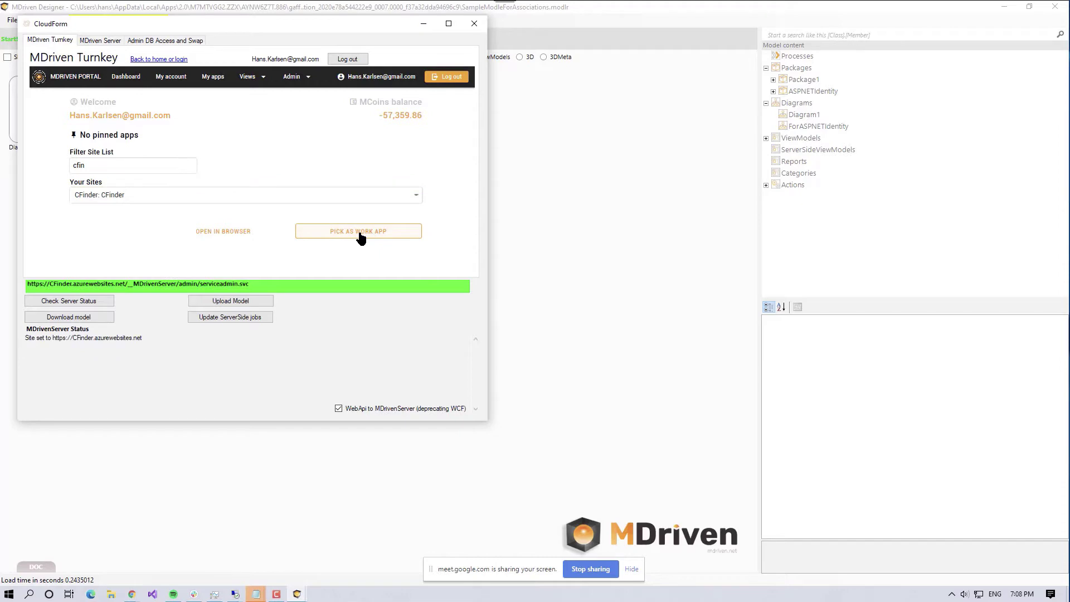
# Step: Download the CFinder model from its server and open Diagram1
pyautogui.click(66, 321)
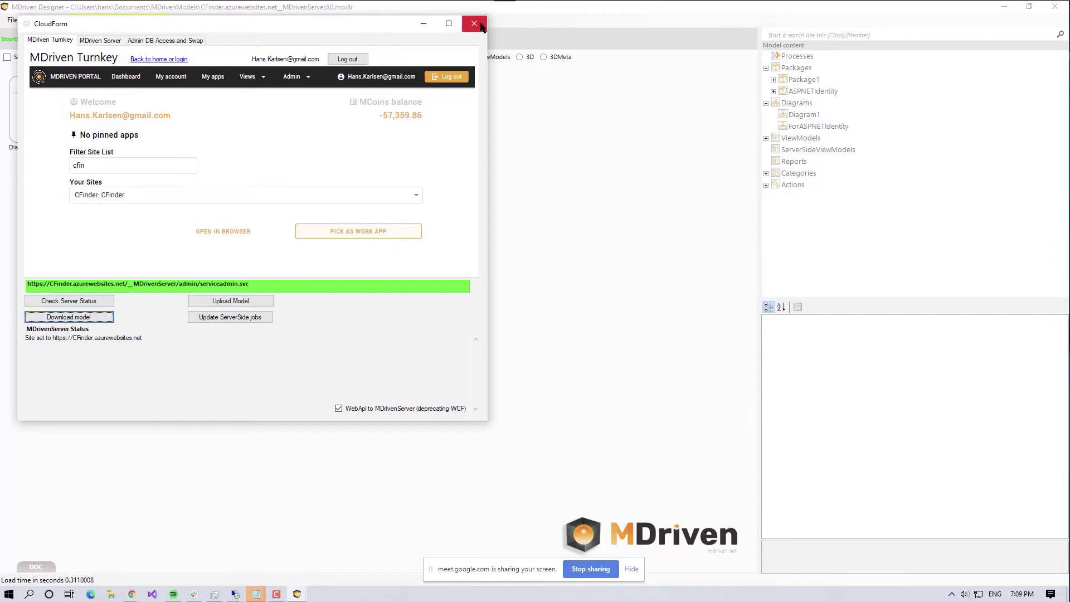
pyautogui.moveTo(399, 29); pyautogui.dragTo(511, 49)
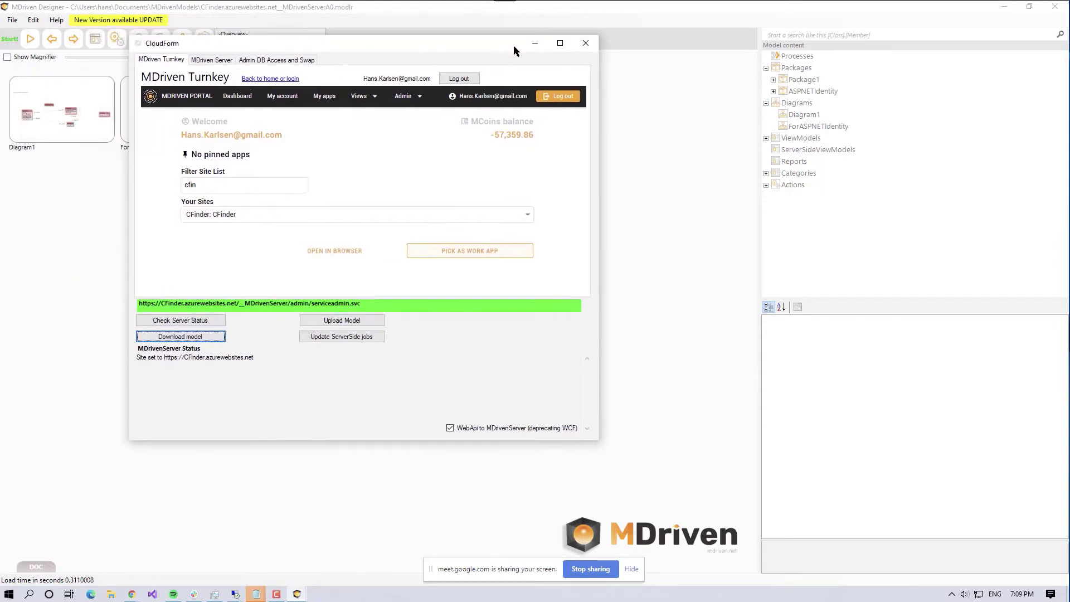
pyautogui.click(589, 47)
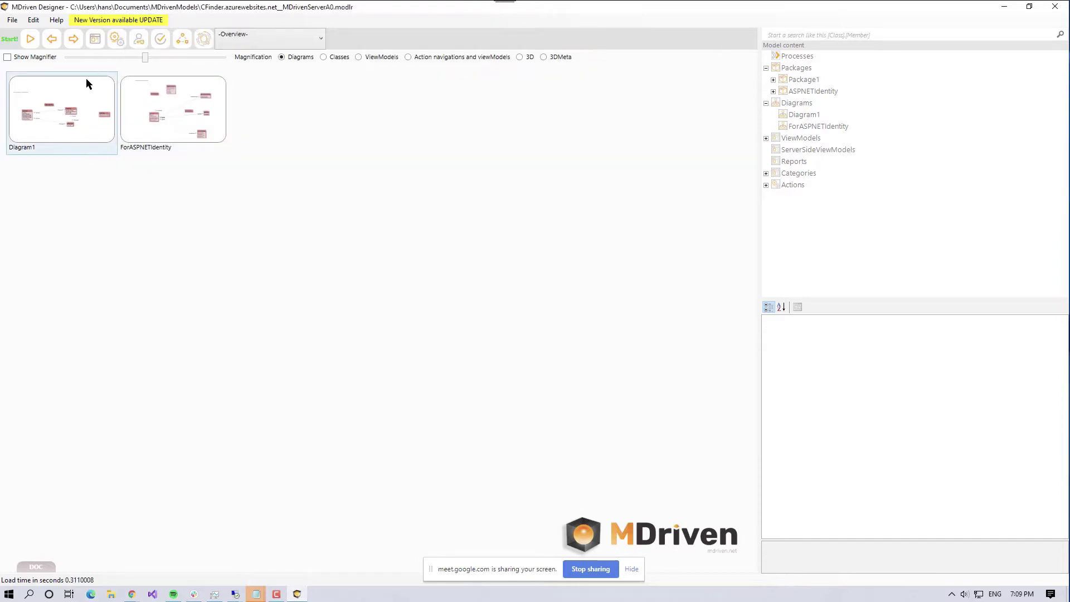
pyautogui.doubleClick(85, 82)
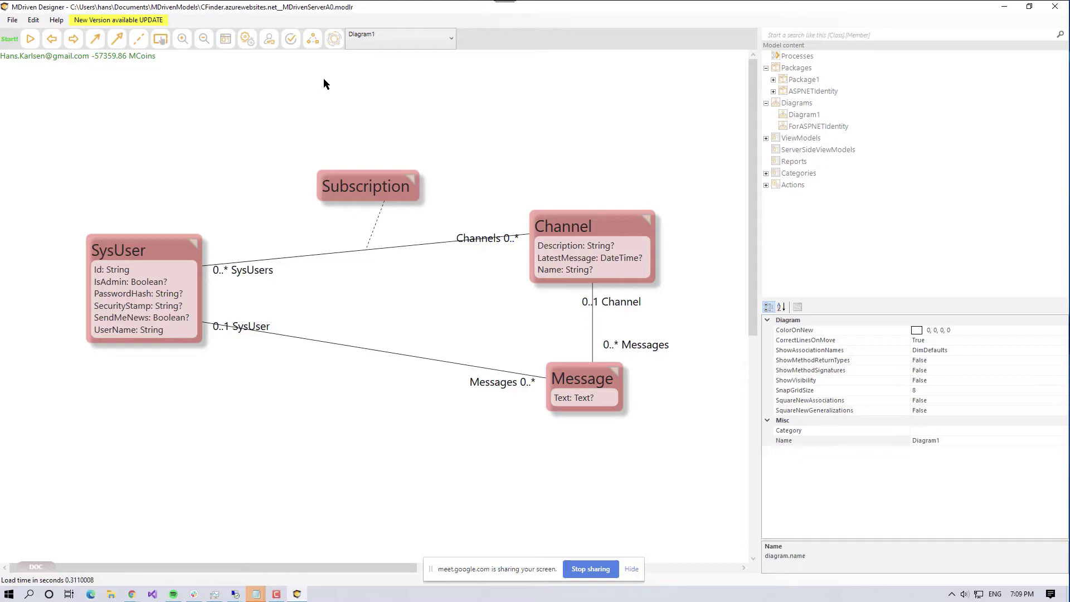
# Step: Reopen the CloudForm window and open the CFinder site in the web browser
pyautogui.hotkey('alt', 'Tab')
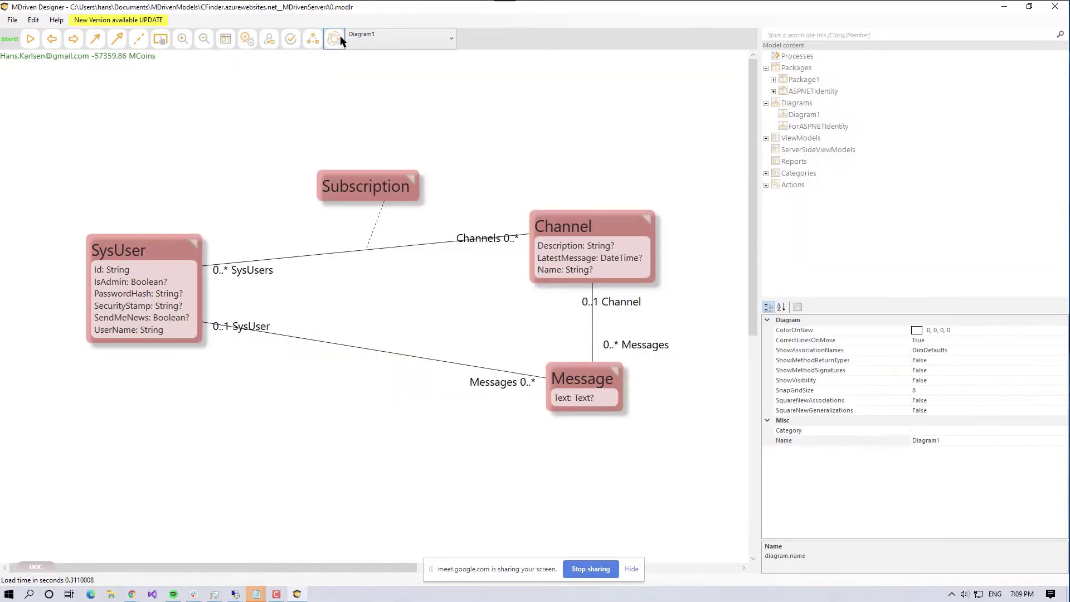
pyautogui.click(340, 36)
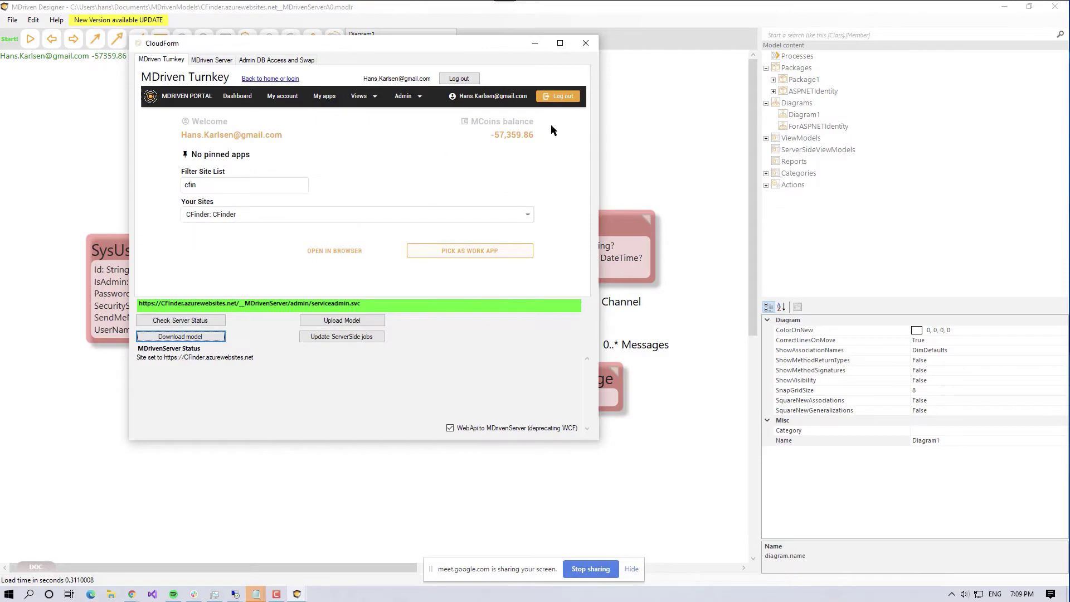
pyautogui.click(333, 252)
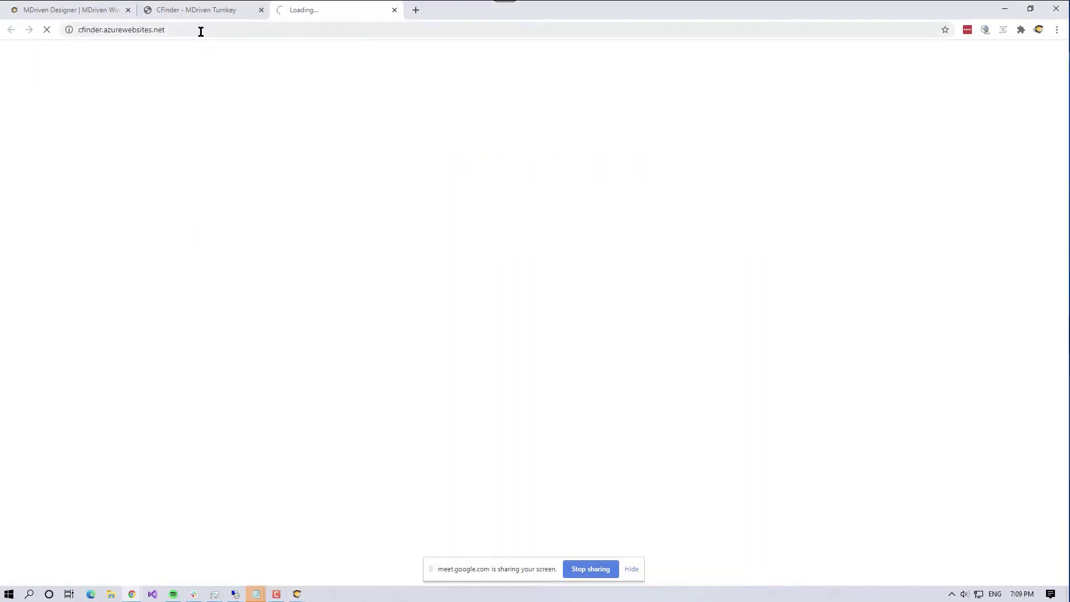
pyautogui.click(200, 31)
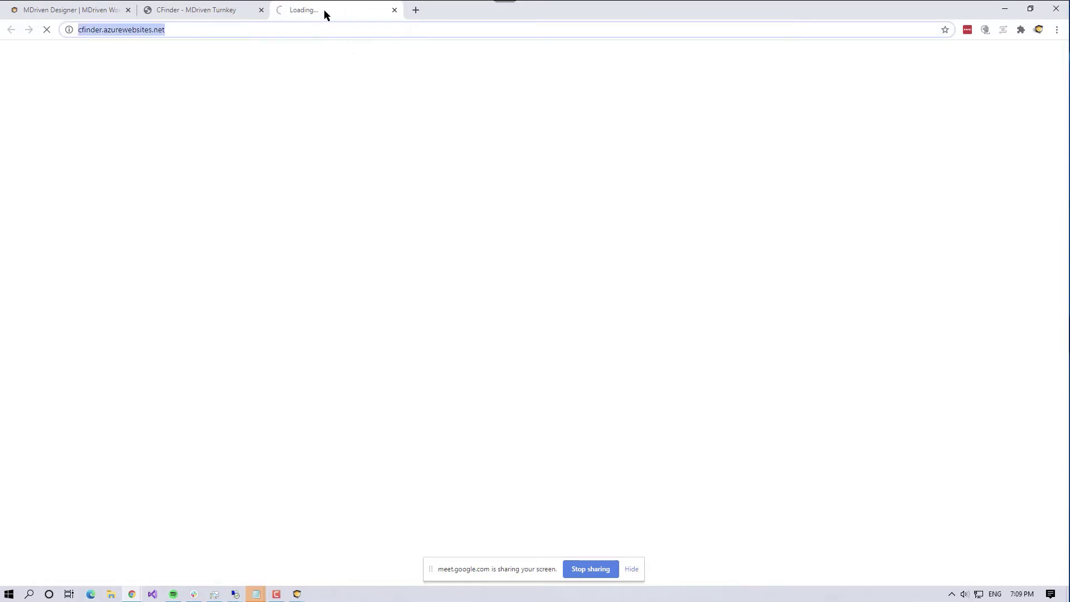
# Step: Detach the CFinder page into its own browser window and narrow it to a little under half the screen width
pyautogui.moveTo(327, 10); pyautogui.dragTo(258, 39)
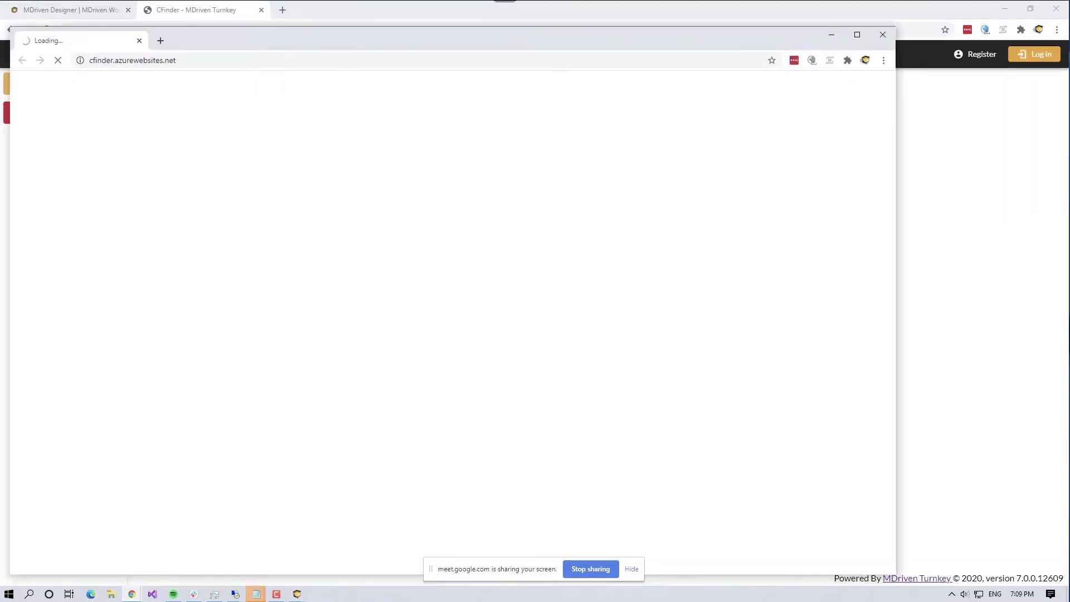
pyautogui.moveTo(896, 494); pyautogui.dragTo(336, 460)
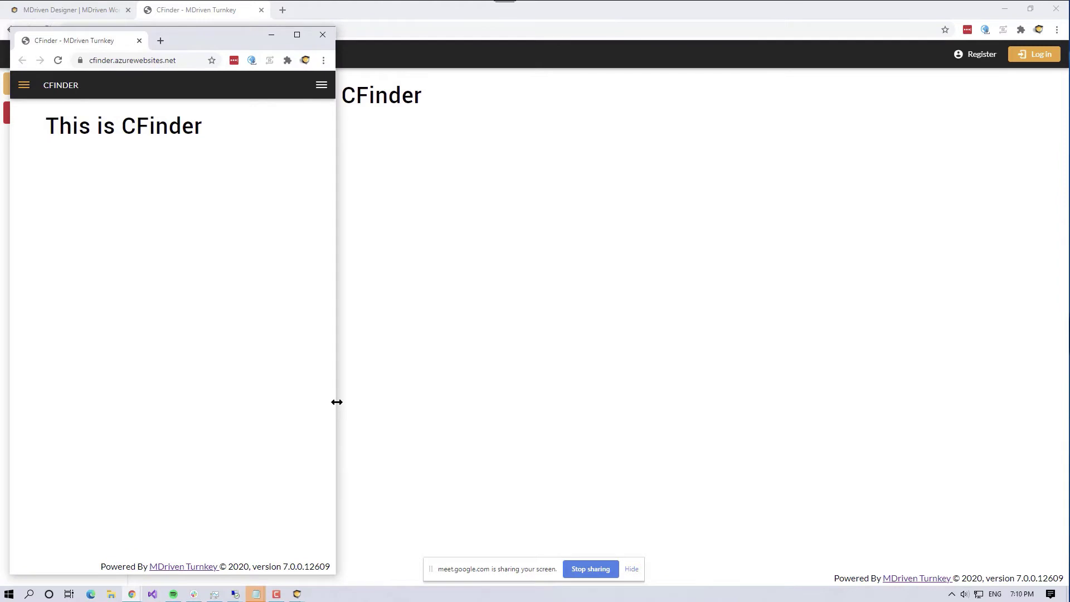
pyautogui.moveTo(337, 402); pyautogui.dragTo(466, 379)
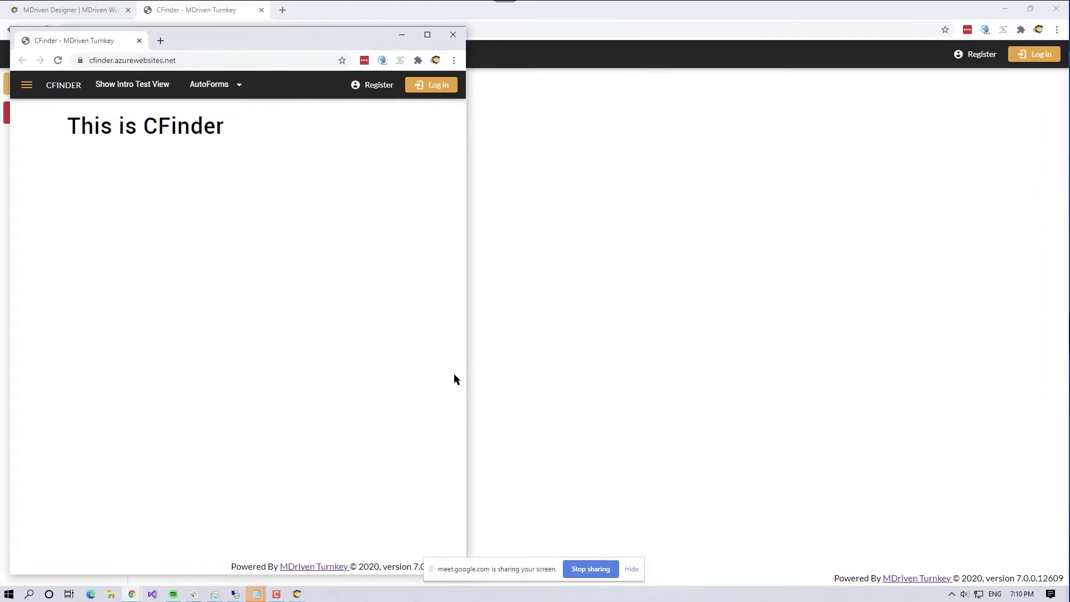
# Step: Open the Intro Test View and set Act As User to the second named user in the list
pyautogui.click(142, 90)
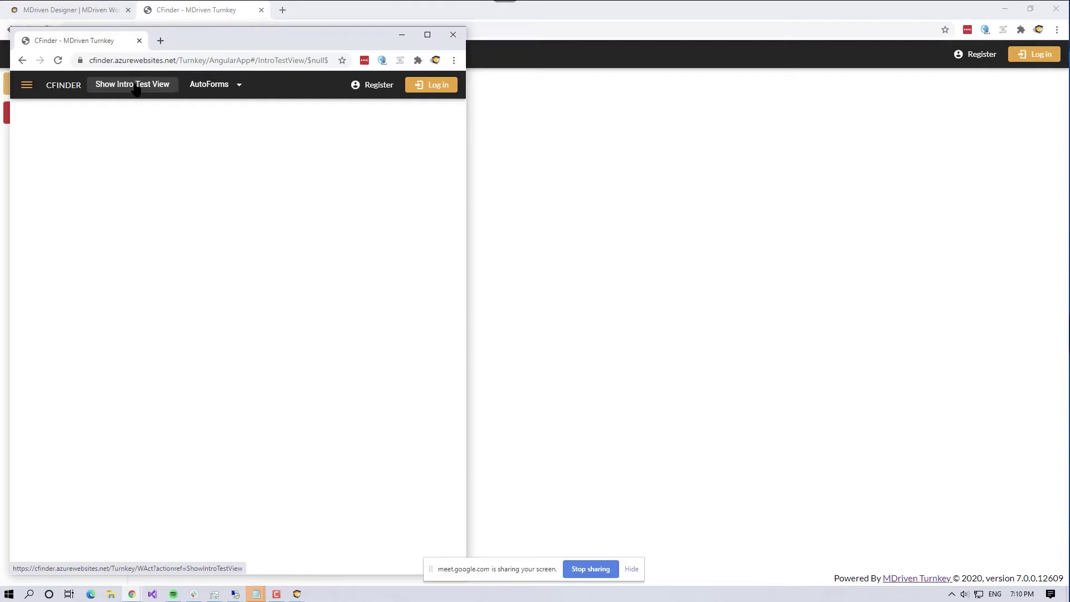
pyautogui.click(190, 167)
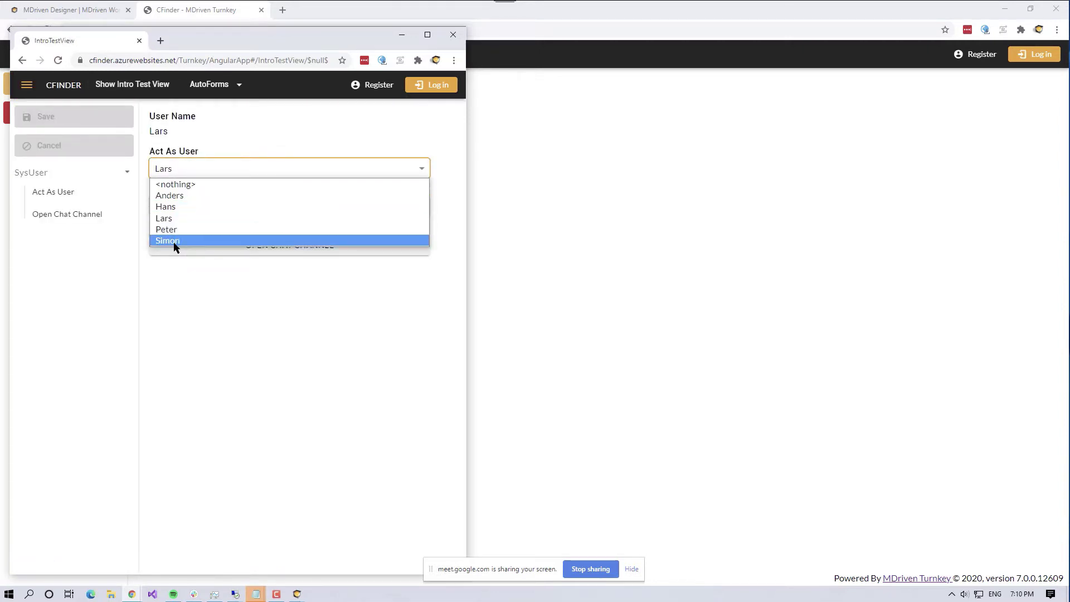
pyautogui.click(174, 207)
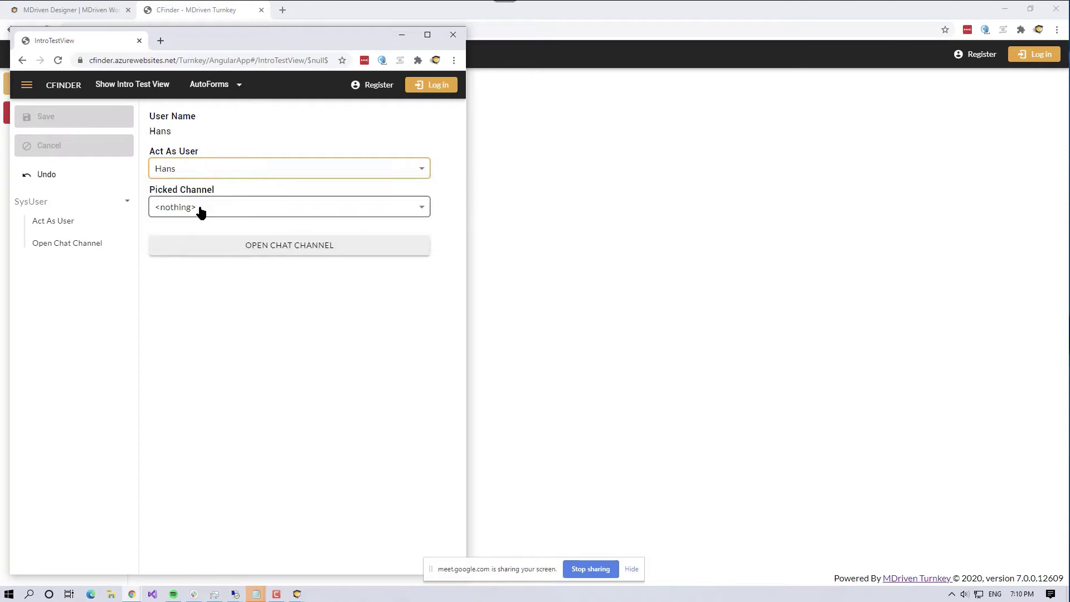
# Step: Pick Channel1, open its chat channel, and view its messages in a narrower window
pyautogui.click(193, 206)
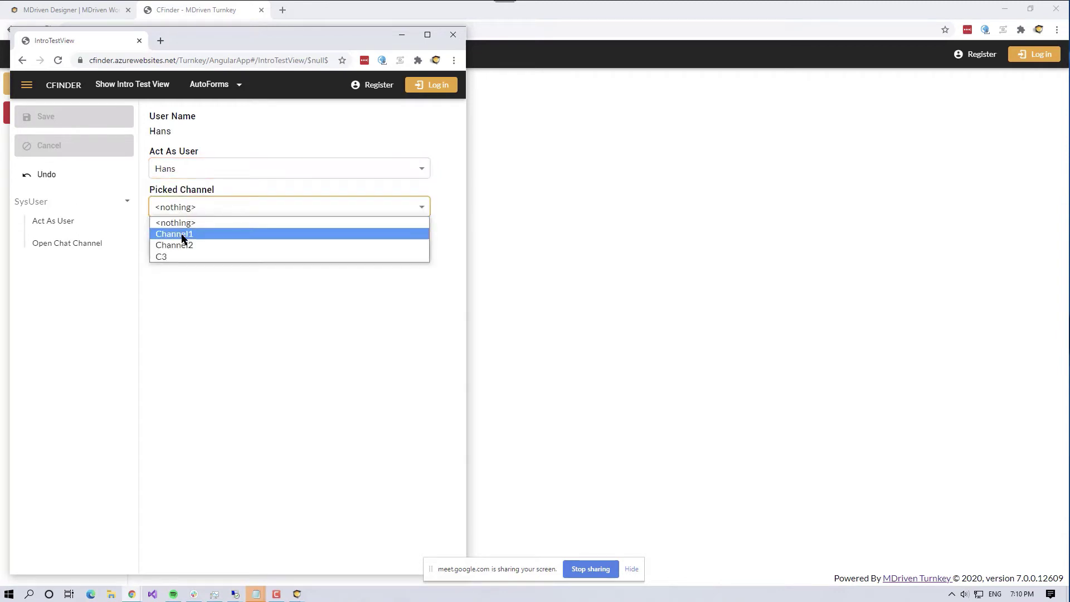
pyautogui.click(183, 235)
pyautogui.click(260, 253)
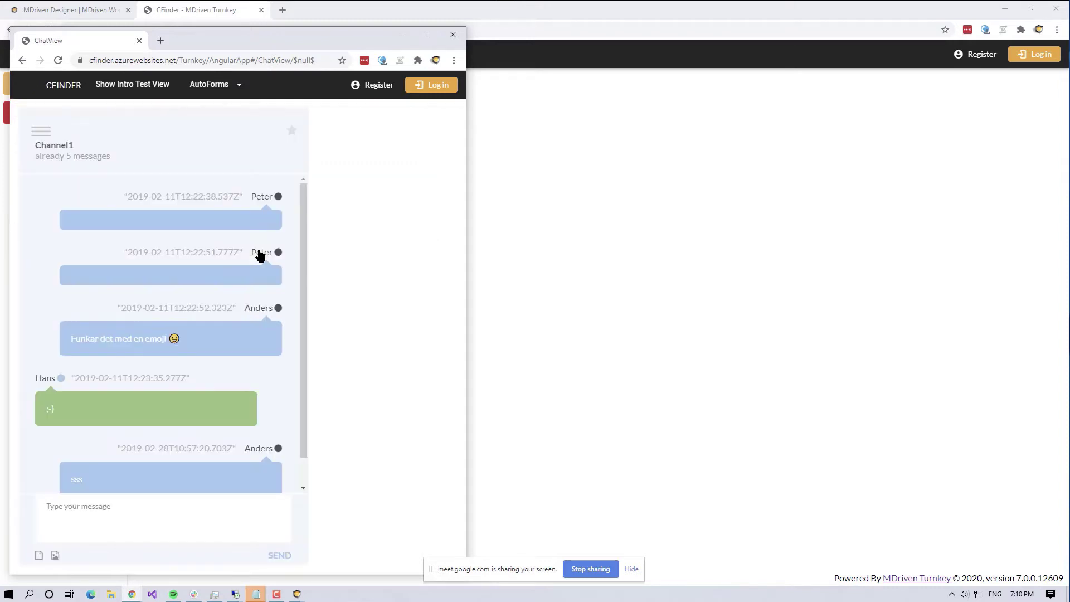
pyautogui.moveTo(468, 251); pyautogui.dragTo(384, 263)
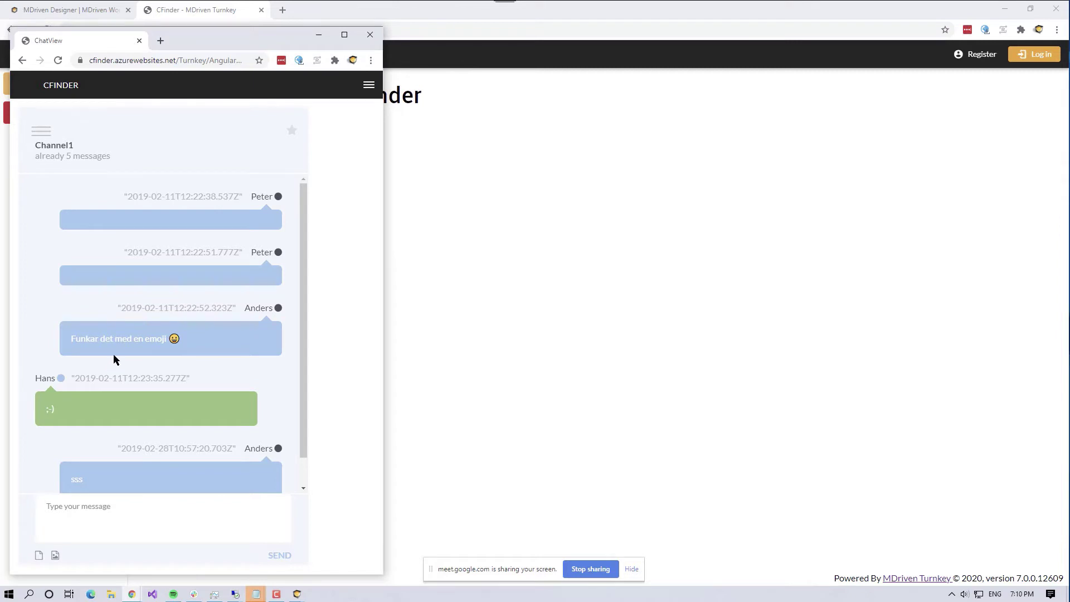
pyautogui.scroll(-1, 170, 306)
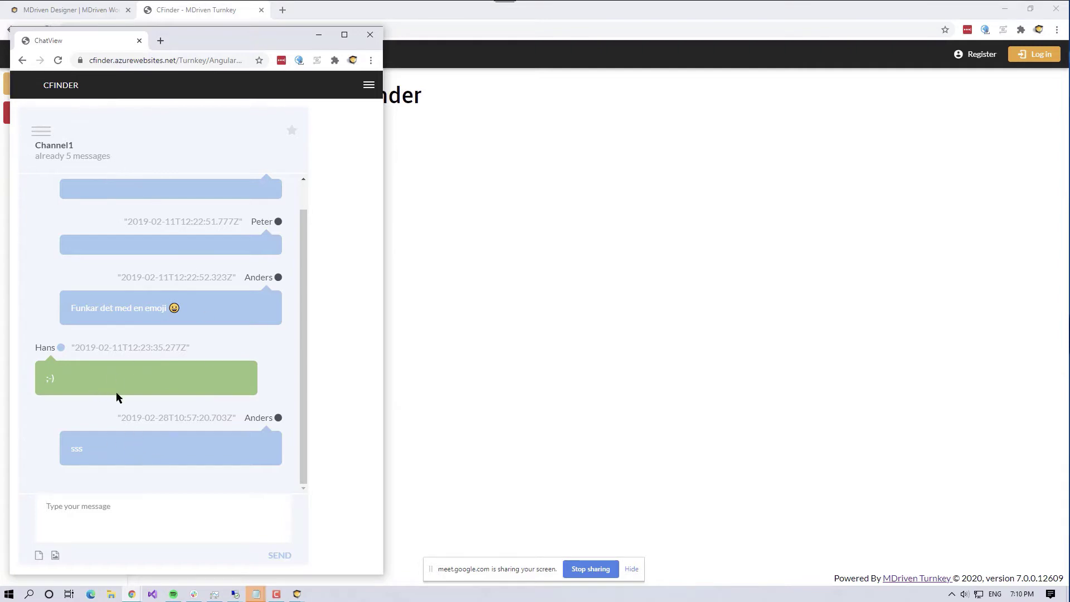
# Step: Switch to MDriven Designer and open the ChatView : Channel view model in an enlarged ViewModel Editor
pyautogui.hotkey('alt', 'Tab')
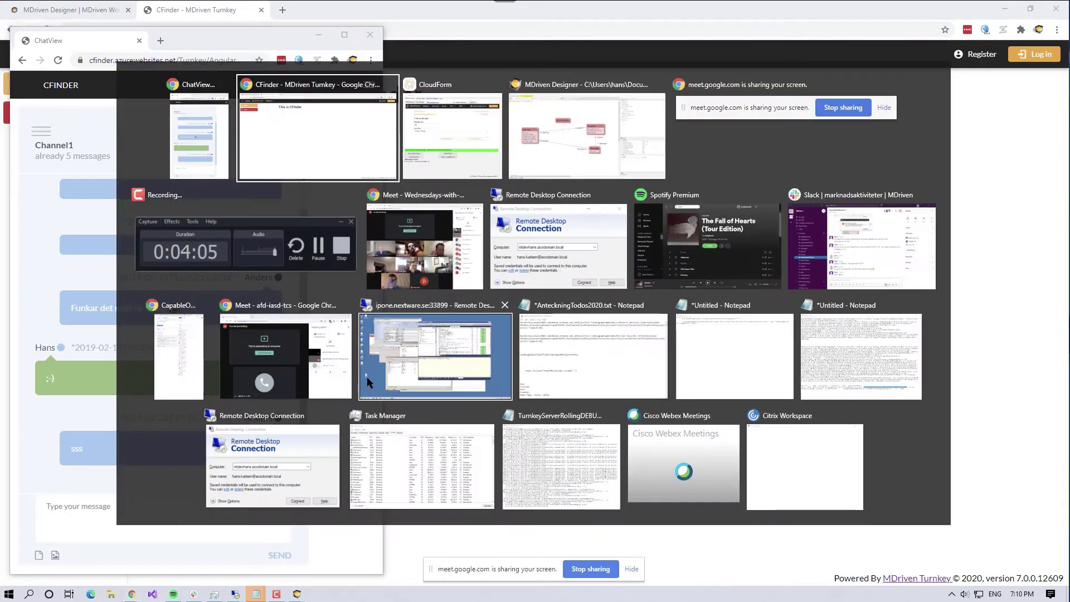
pyautogui.hotkey('alt', 'Tab')
pyautogui.hotkey('alt', 'Tab')
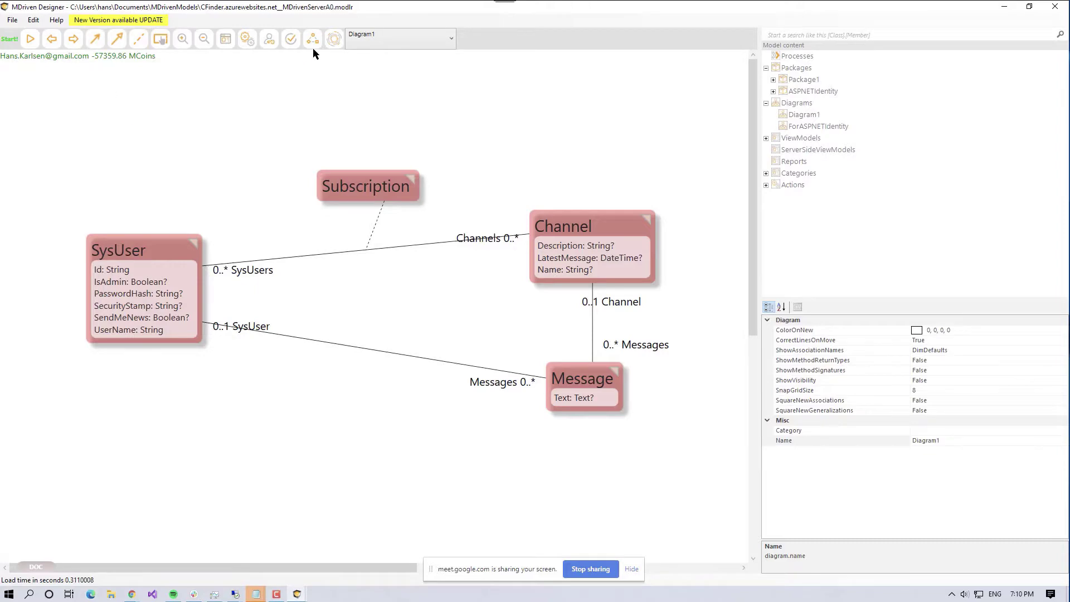
pyautogui.click(228, 39)
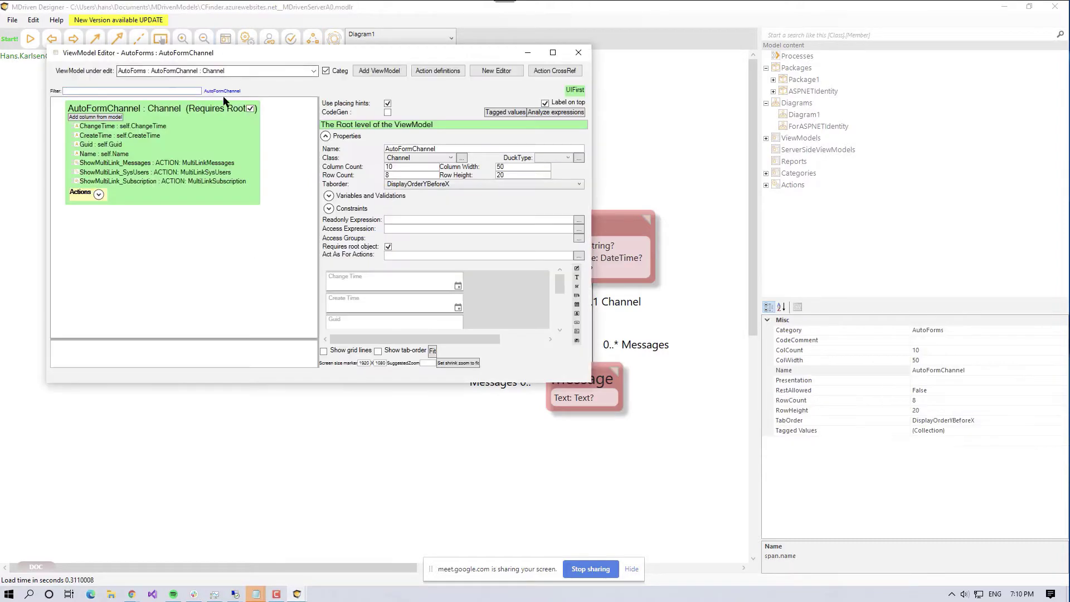
pyautogui.click(314, 71)
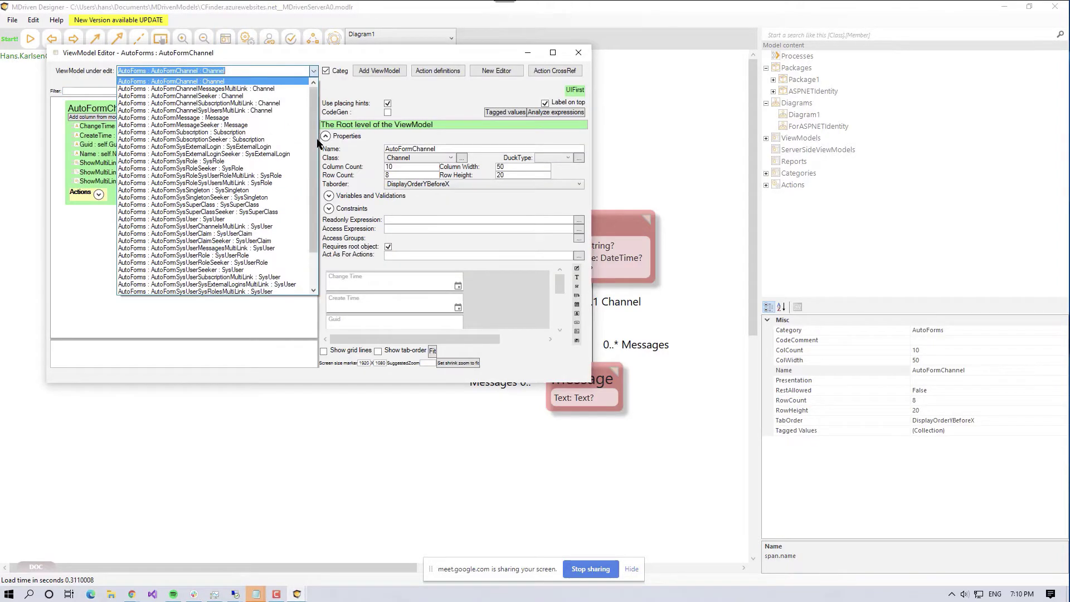
pyautogui.scroll(-2, 313, 201)
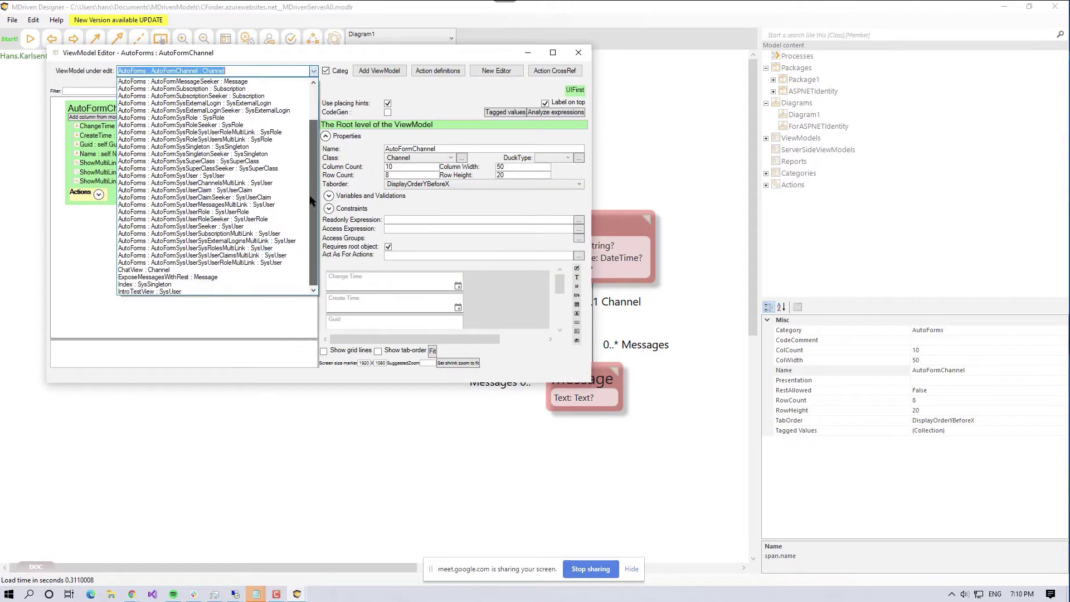
pyautogui.click(166, 270)
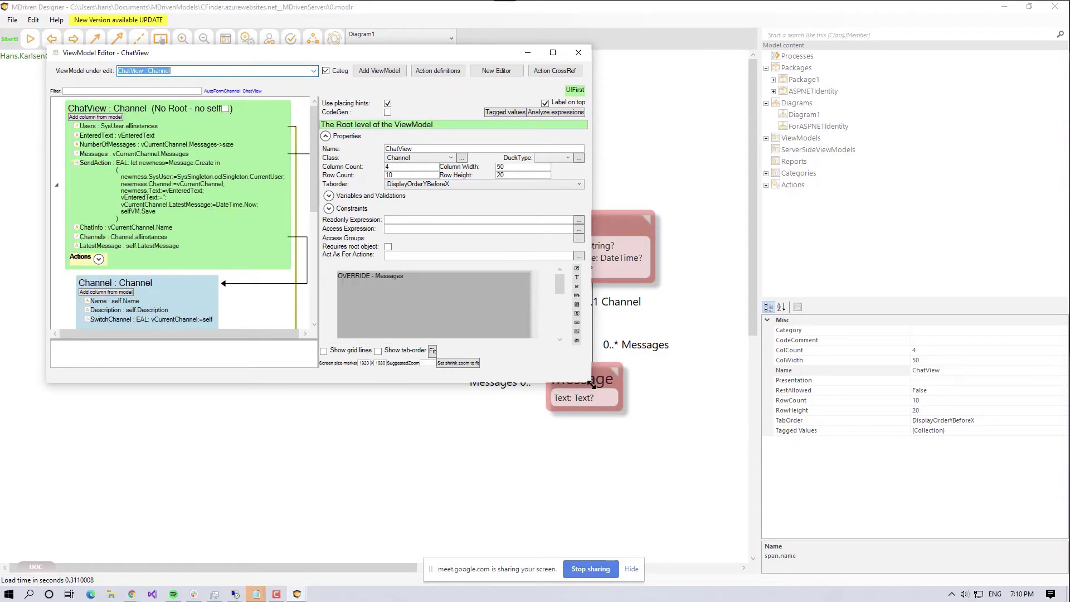
pyautogui.moveTo(592, 385); pyautogui.dragTo(738, 592)
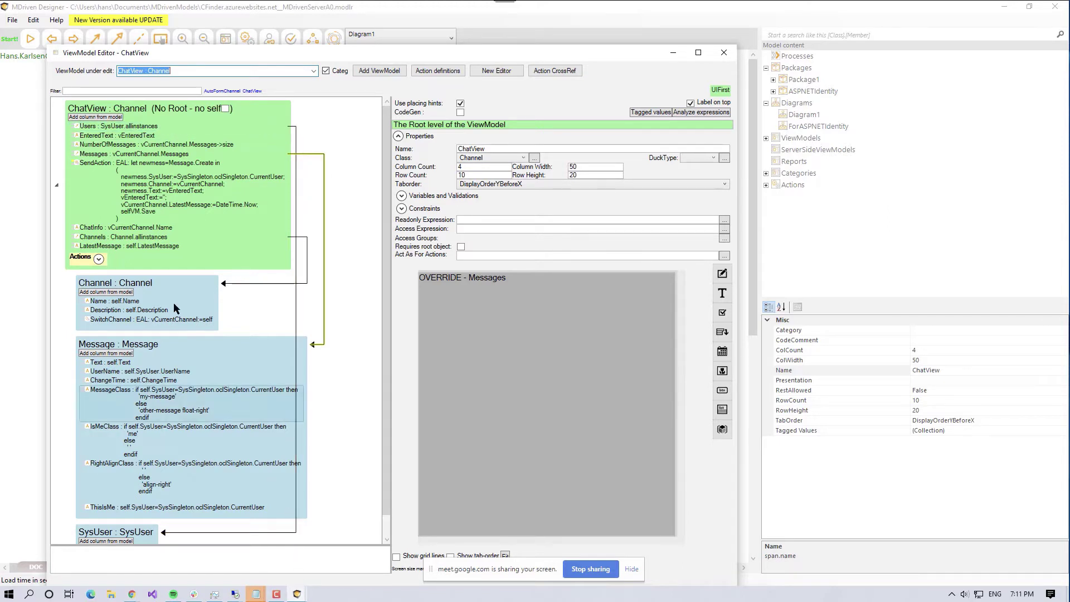
# Step: Inspect the properties of the EnteredText and Messages columns in the ChatView view model
pyautogui.click(100, 136)
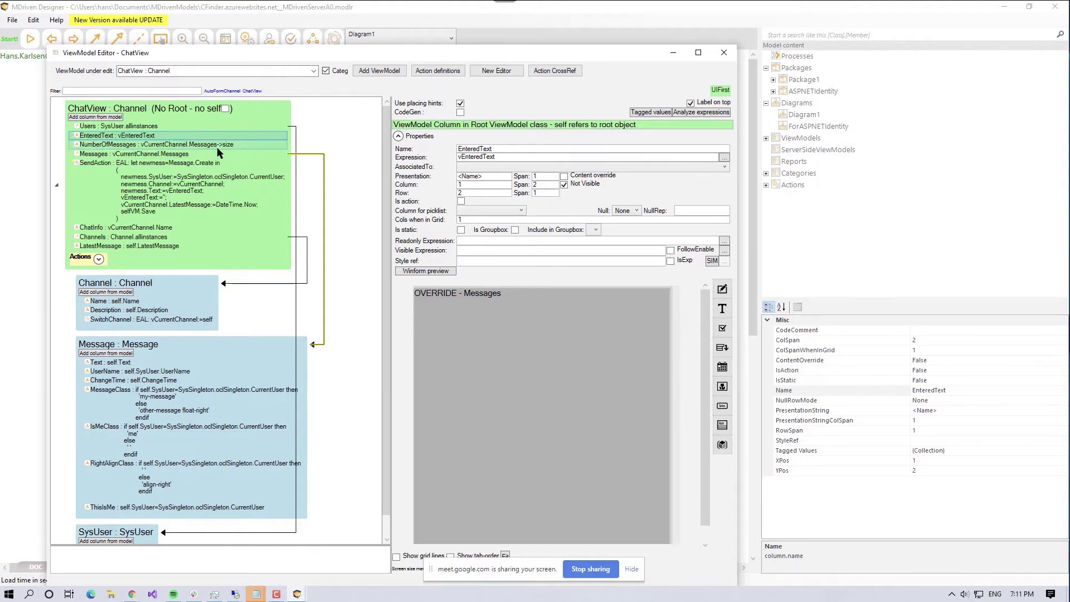
pyautogui.click(132, 155)
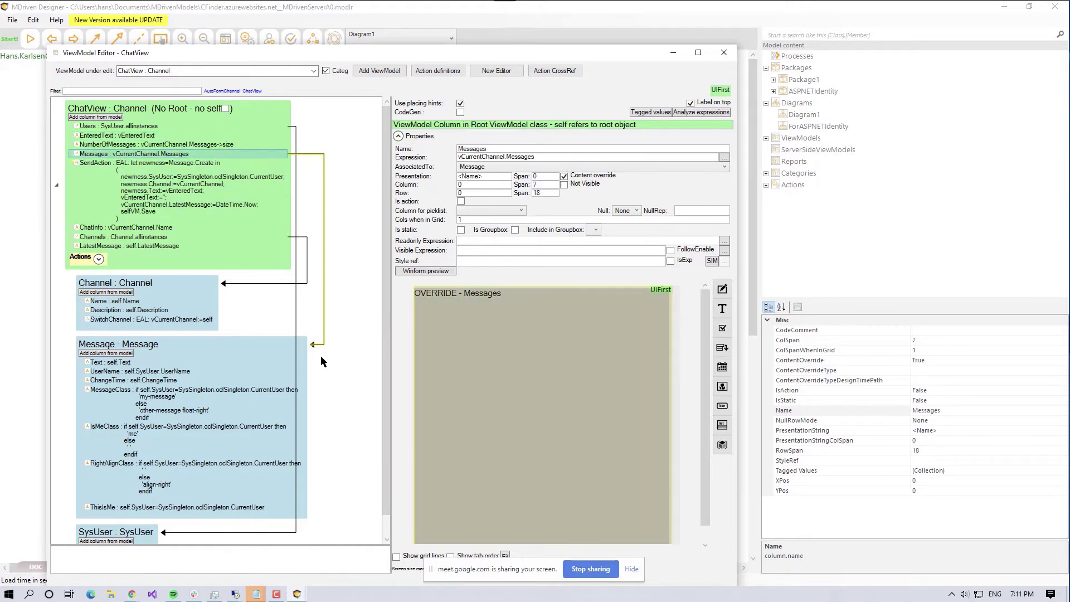
# Step: Inspect the Text and UserName columns of the nested Message class and look over its remaining columns
pyautogui.click(107, 363)
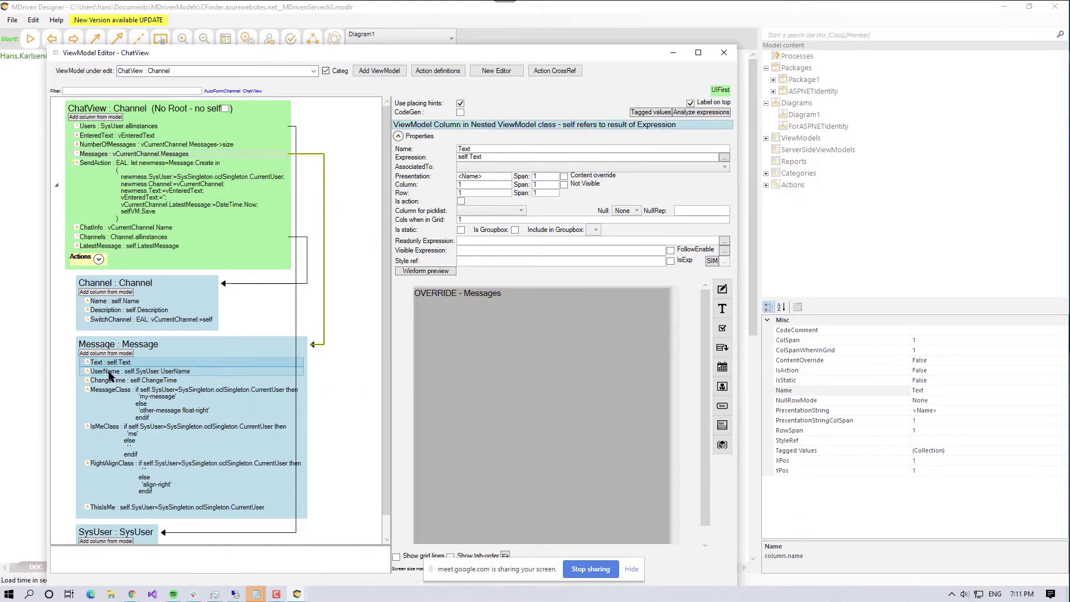
pyautogui.click(110, 372)
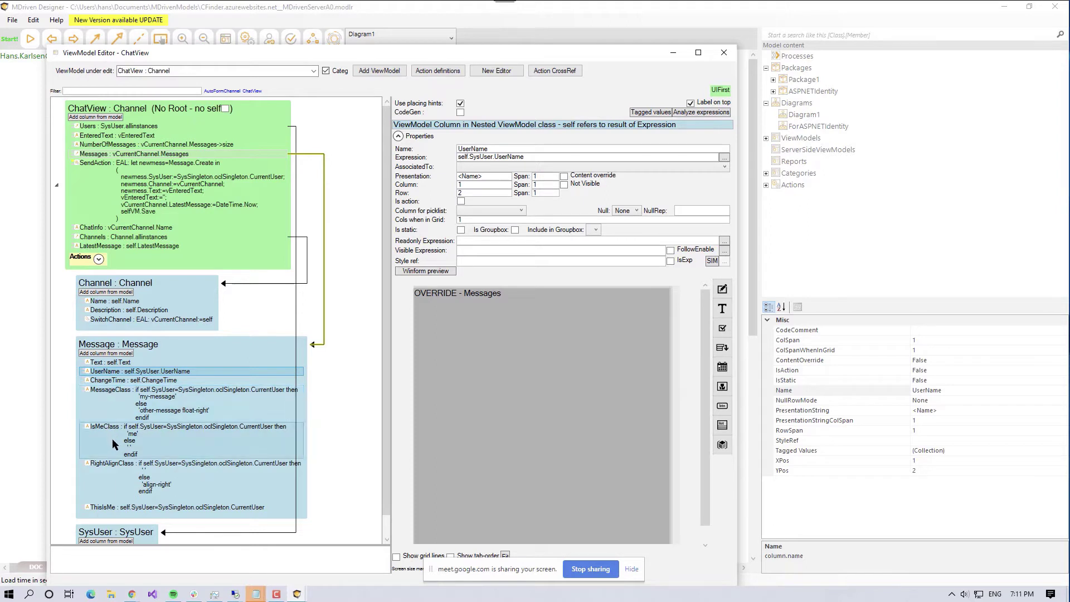
pyautogui.scroll(-1, 123, 476)
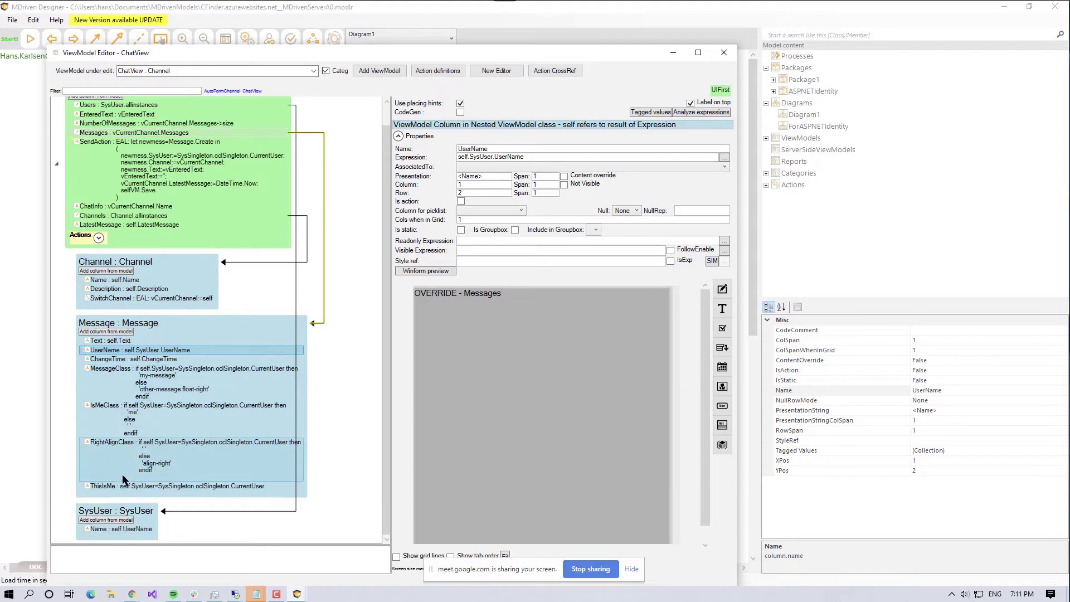
pyautogui.scroll(1, 126, 494)
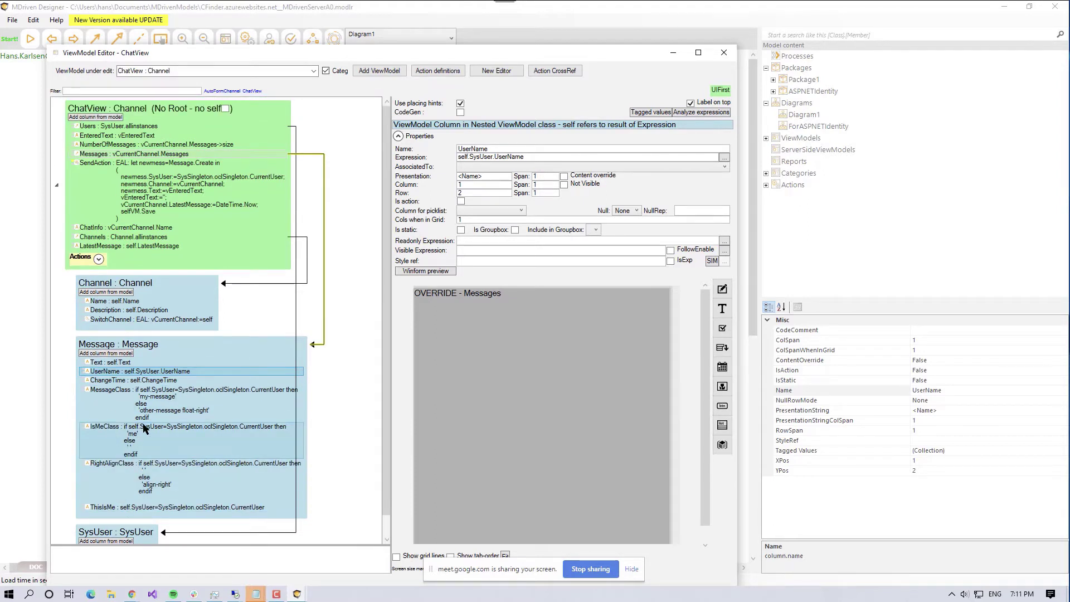
pyautogui.moveTo(526, 441)
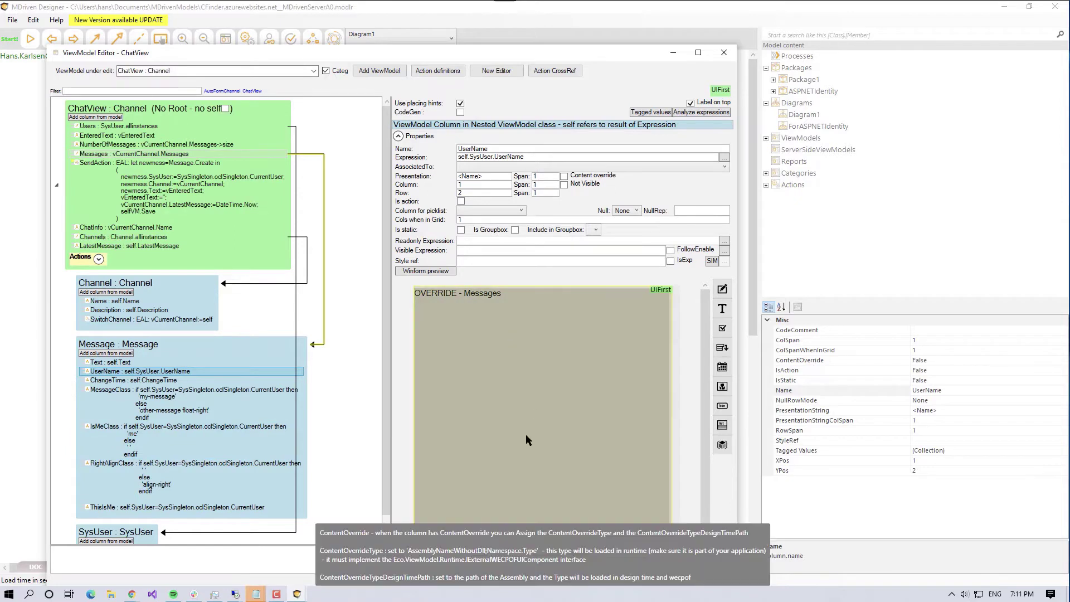
# Step: Examine the tagged values of the overridden Messages column, and close the ViewModel Editor
pyautogui.click(496, 381)
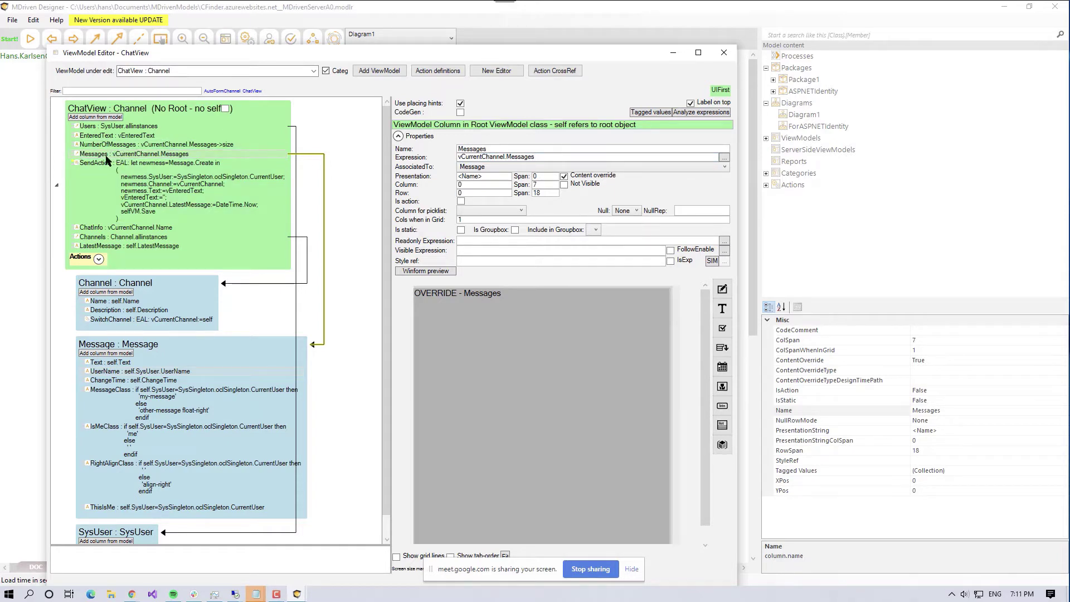
pyautogui.click(657, 114)
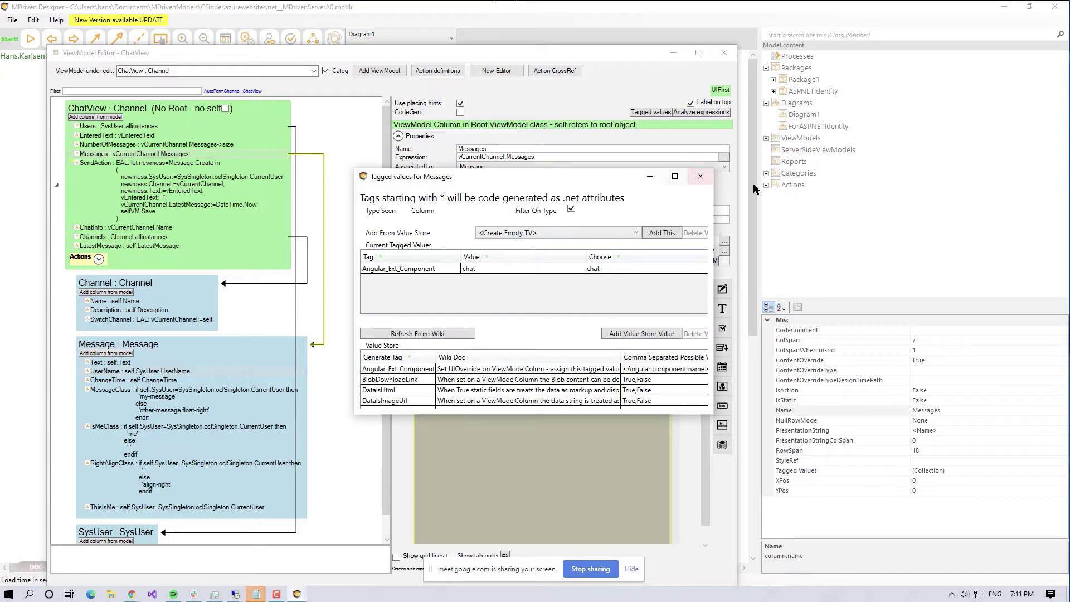
pyautogui.click(701, 176)
pyautogui.press('Escape')
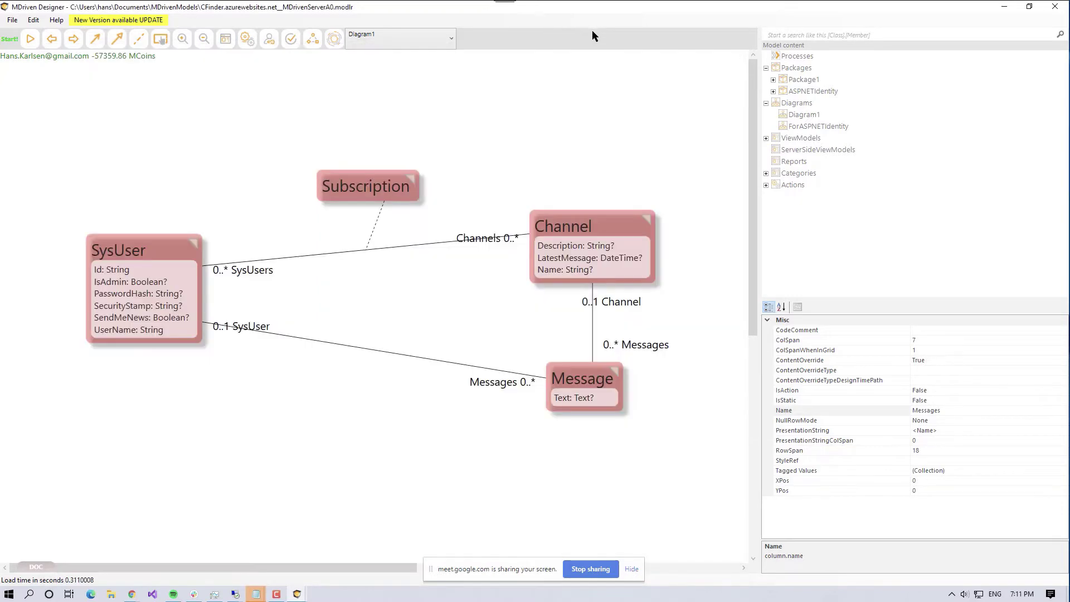
# Step: Copy the ChatView page address from Chrome and open it in a Microsoft Edge window placed beside the Chrome window
pyautogui.hotkey('alt', 'Tab')
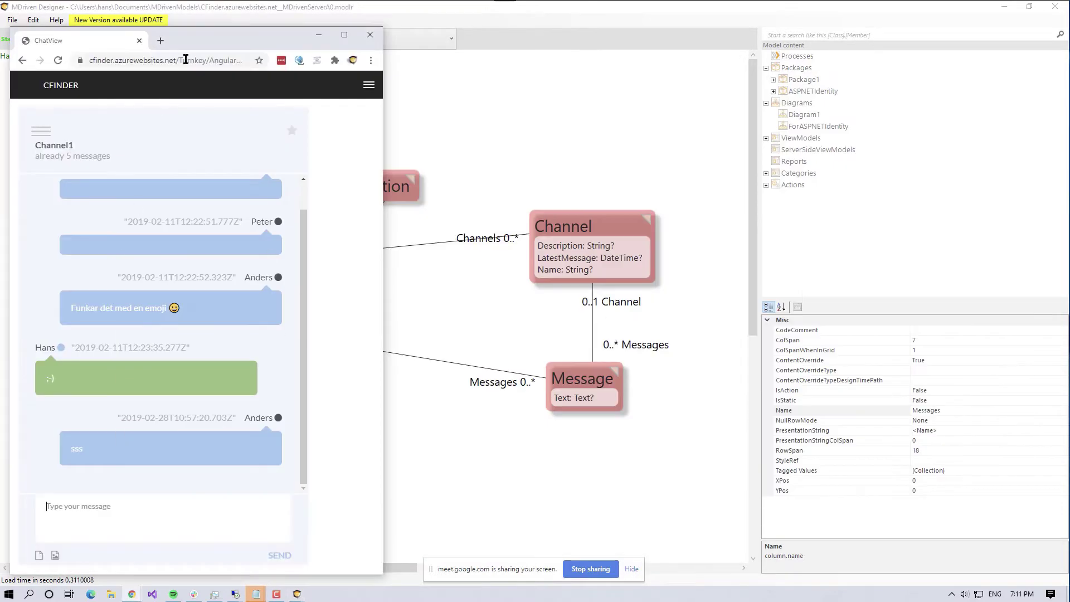
pyautogui.click(196, 66)
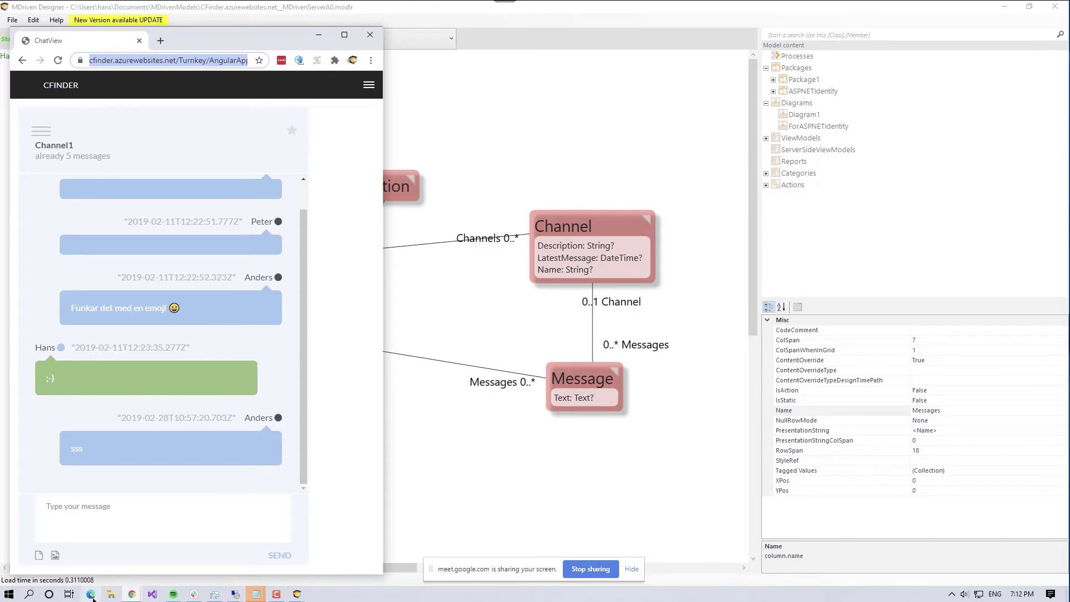
pyautogui.click(88, 595)
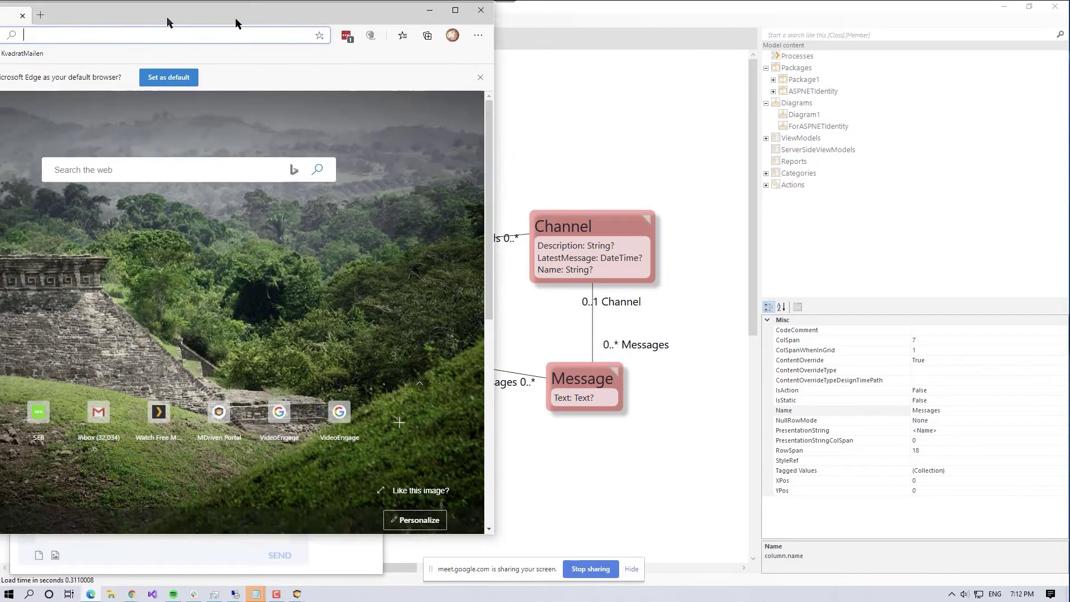
pyautogui.moveTo(168, 19); pyautogui.dragTo(628, 40)
pyautogui.write('https://cfinder.azurewebsites.net/Turnkey/AngularApp#/ChatView/$null$')
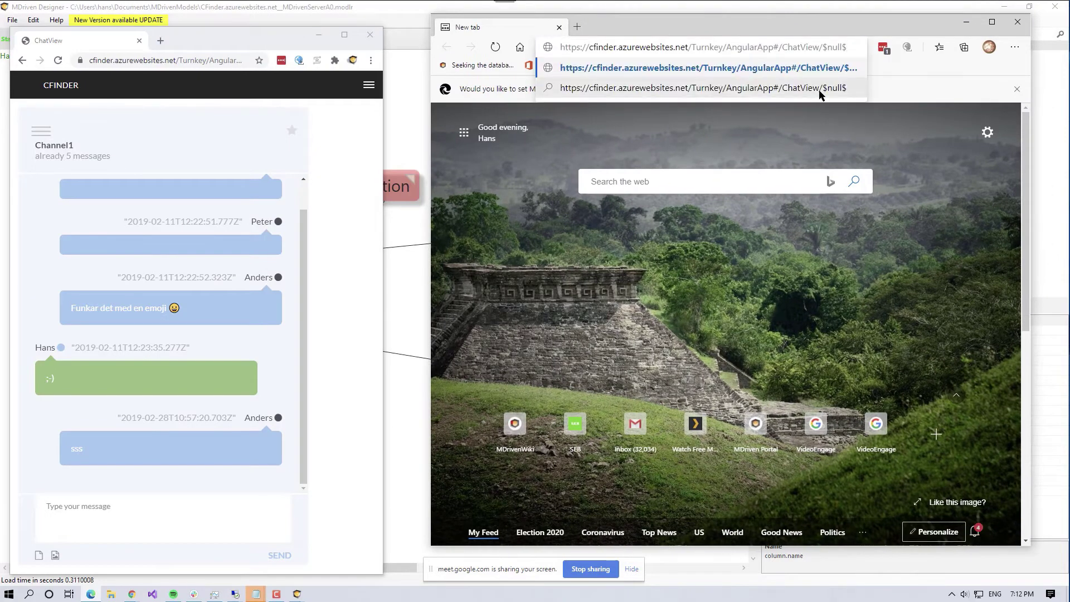
pyautogui.press('Return')
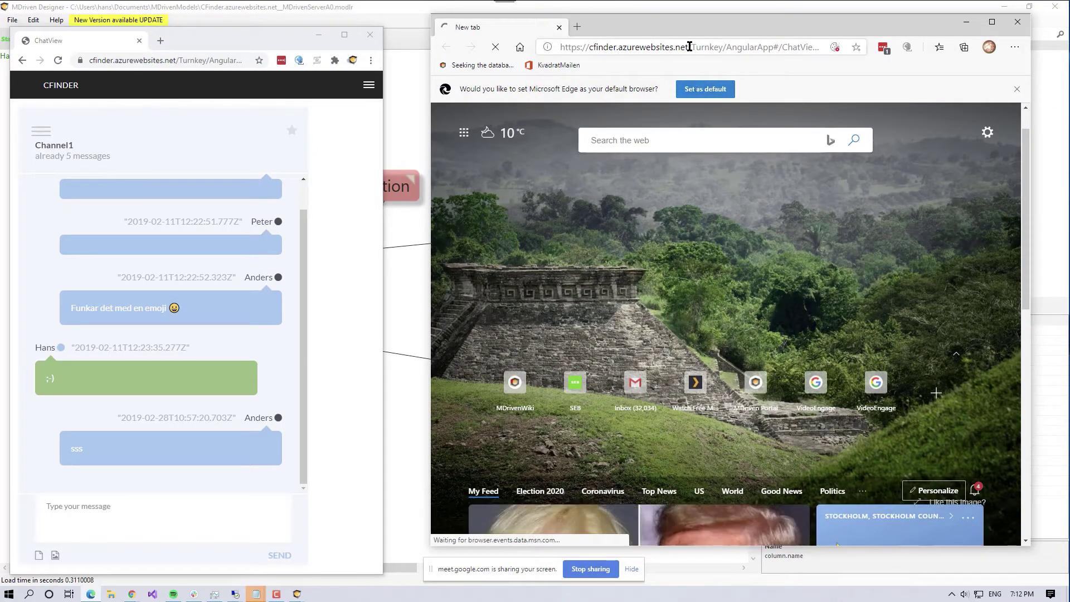
pyautogui.click(689, 47)
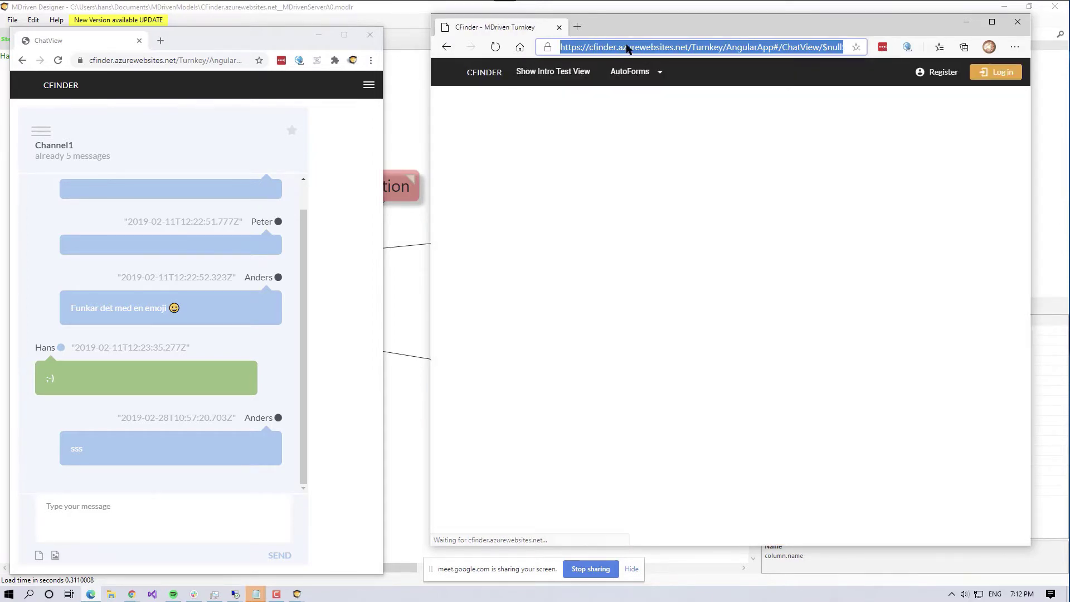
pyautogui.moveTo(692, 46); pyautogui.dragTo(520, 47)
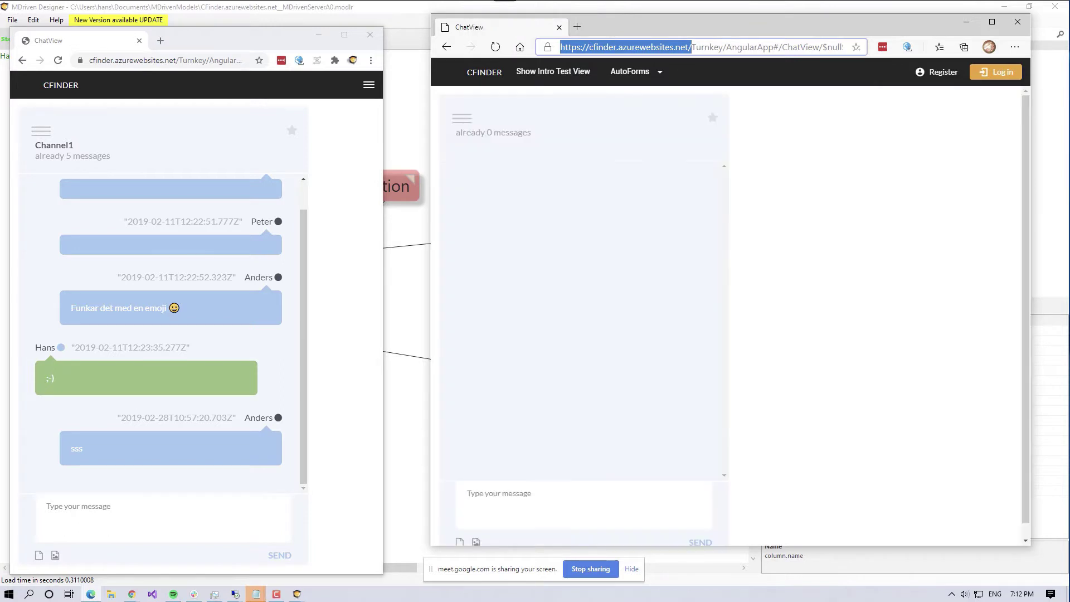
pyautogui.hotkey('alt', 'Tab')
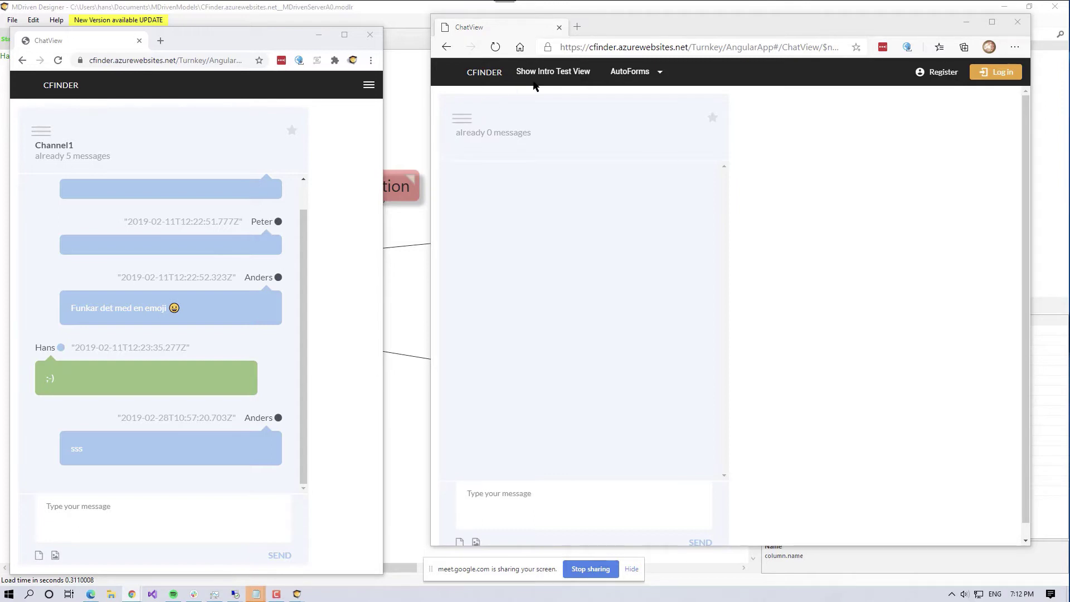
# Step: Open the Intro Test View in Edge and set Act As User to the first named user in the list
pyautogui.click(546, 73)
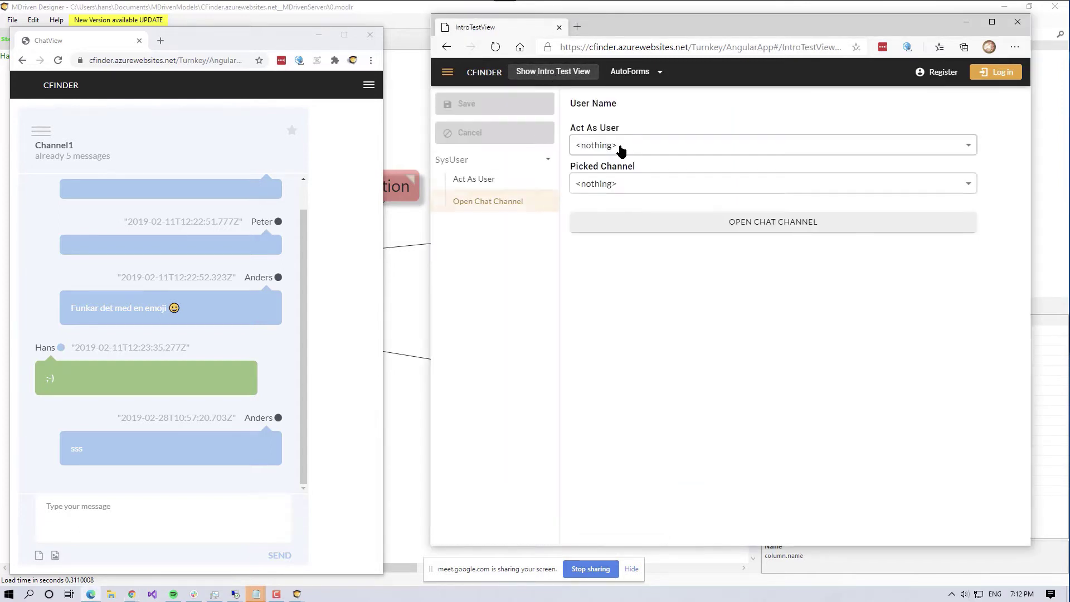
pyautogui.click(621, 148)
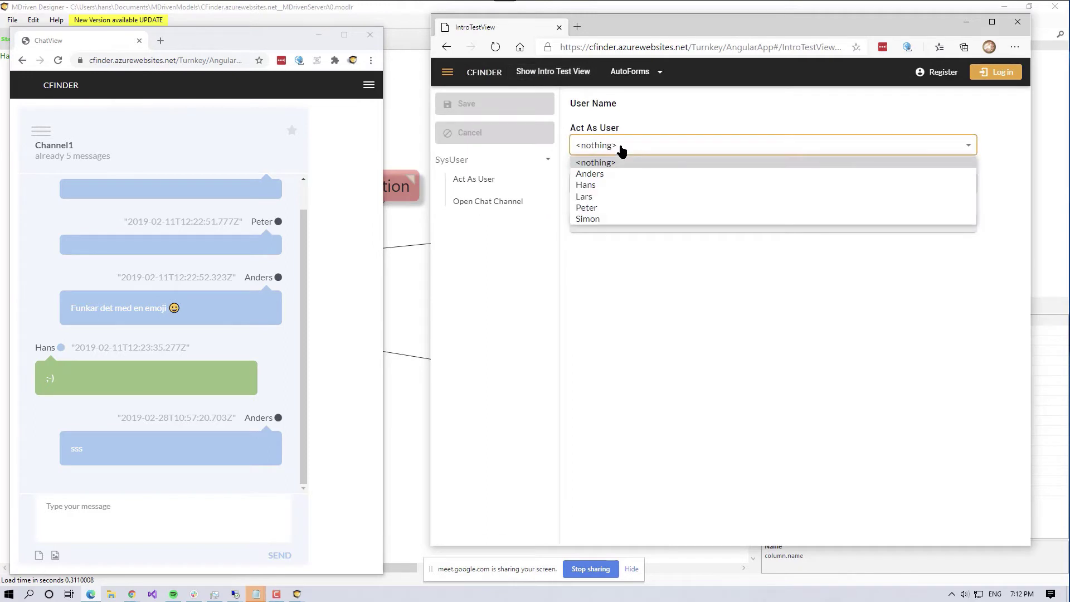
pyautogui.click(603, 177)
# Step: Set Picked Channel to Channel1 in Edge and open its chat channel
pyautogui.click(622, 183)
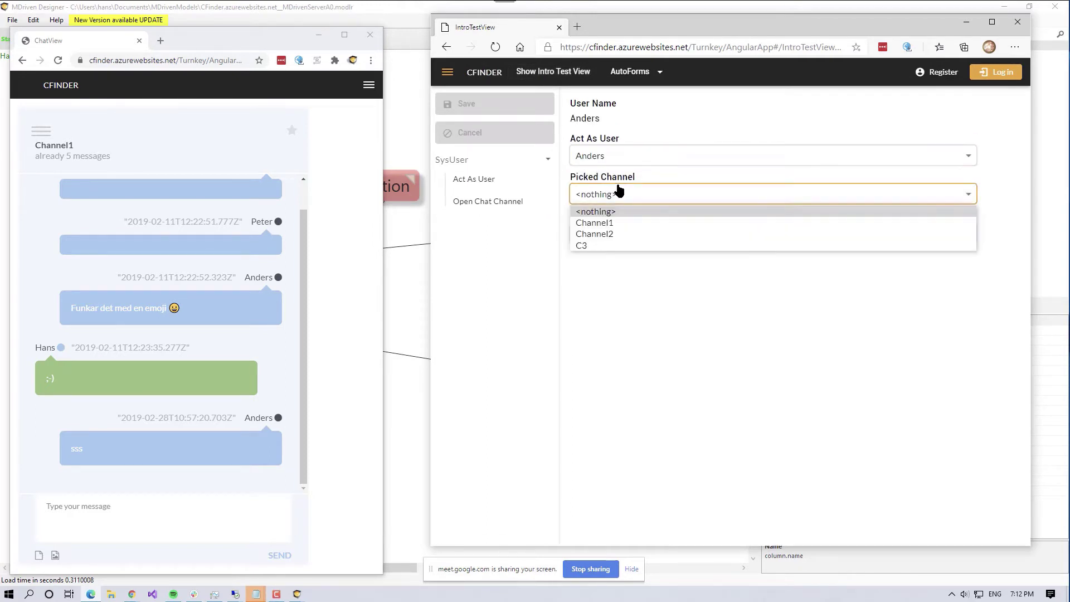
pyautogui.click(604, 227)
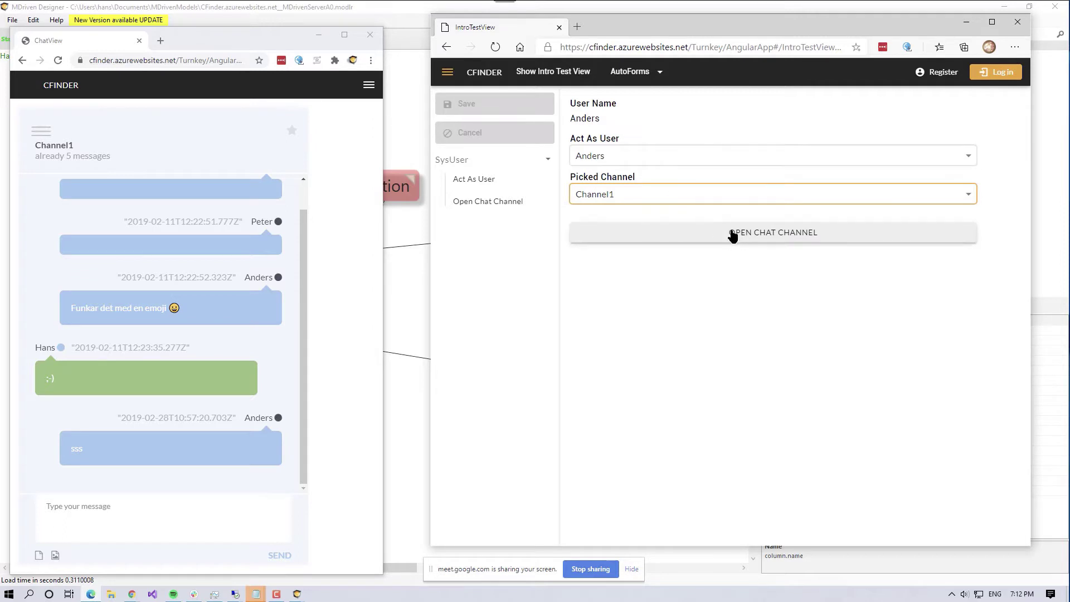
pyautogui.click(733, 238)
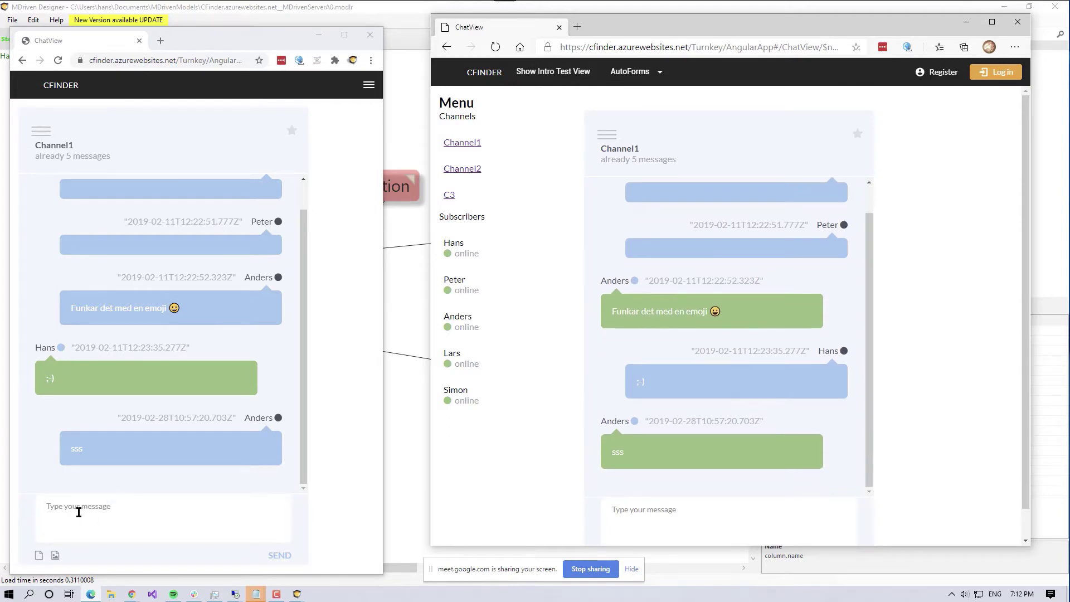
# Step: Show the Network view of the developer tools in the Chrome chat window, fitting window and tool pane heights so both areas stay readable
pyautogui.click(78, 512)
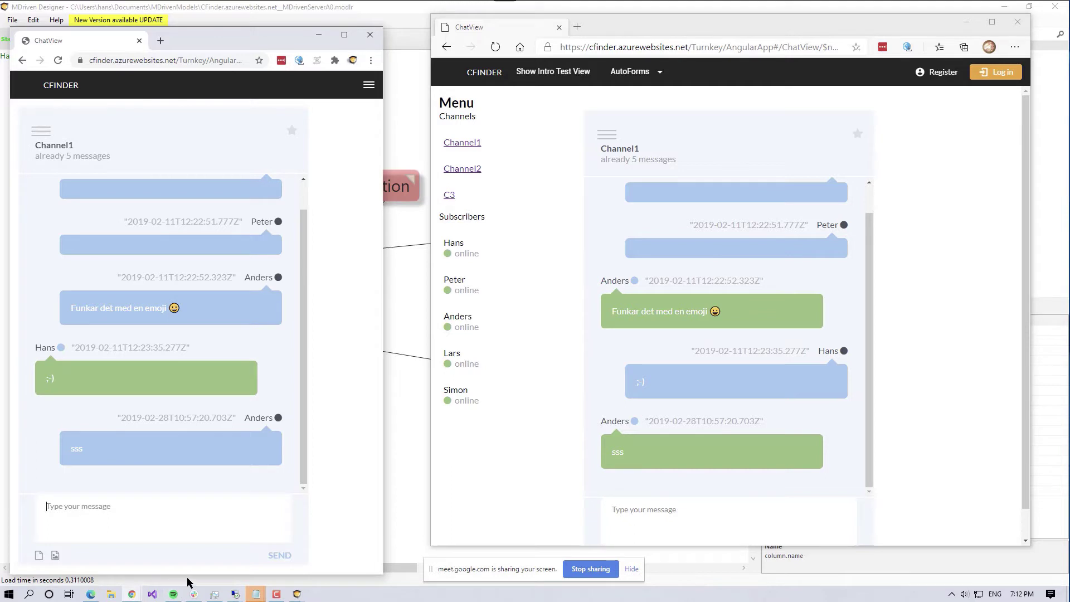
pyautogui.moveTo(187, 576); pyautogui.dragTo(198, 509)
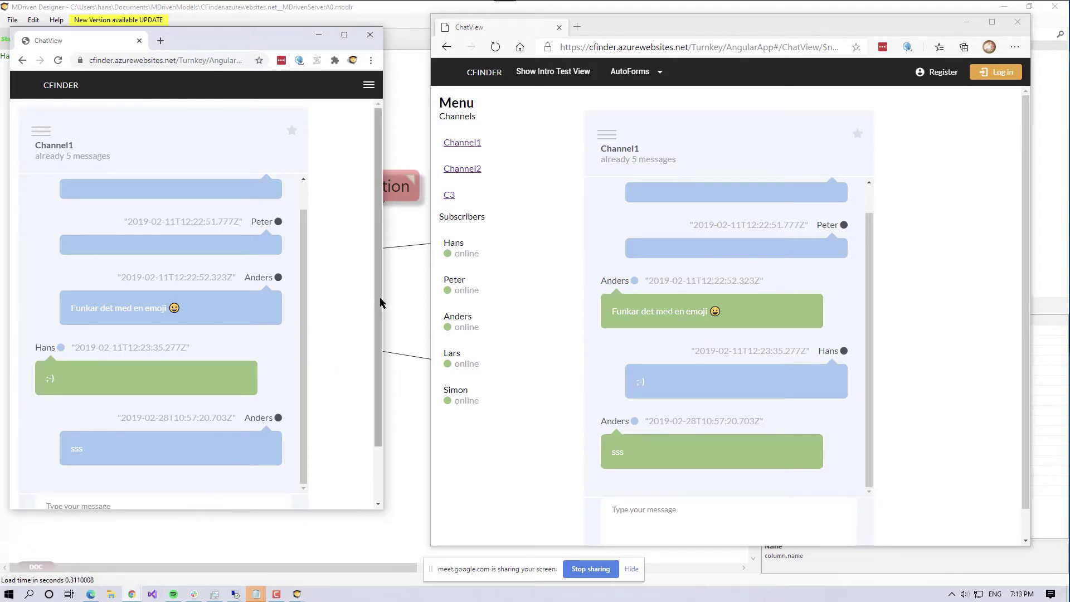
pyautogui.moveTo(383, 298); pyautogui.dragTo(381, 362)
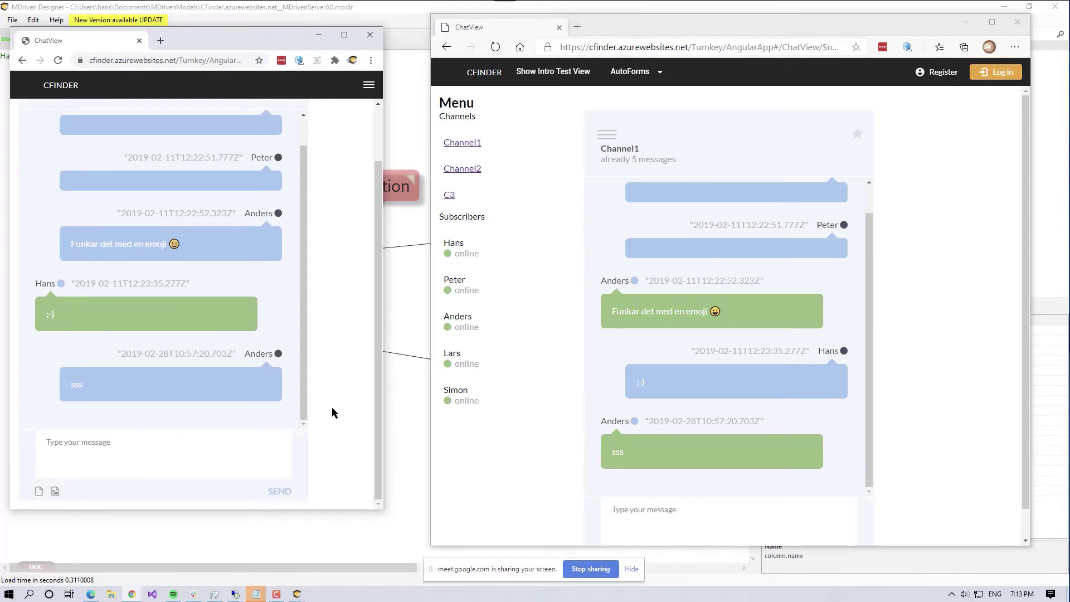
pyautogui.press('F12')
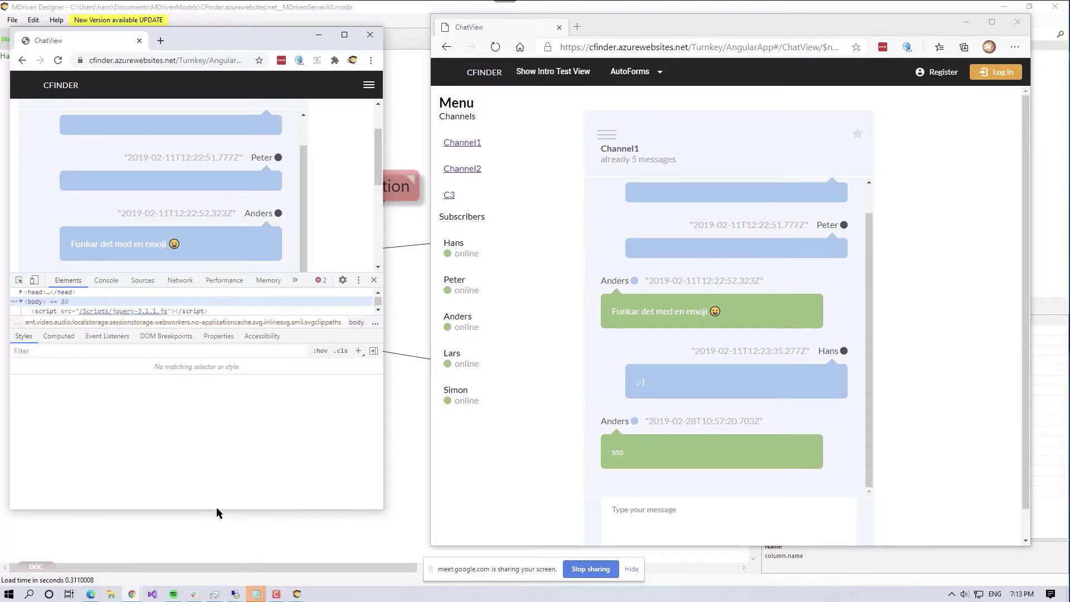
pyautogui.moveTo(218, 511); pyautogui.dragTo(221, 565)
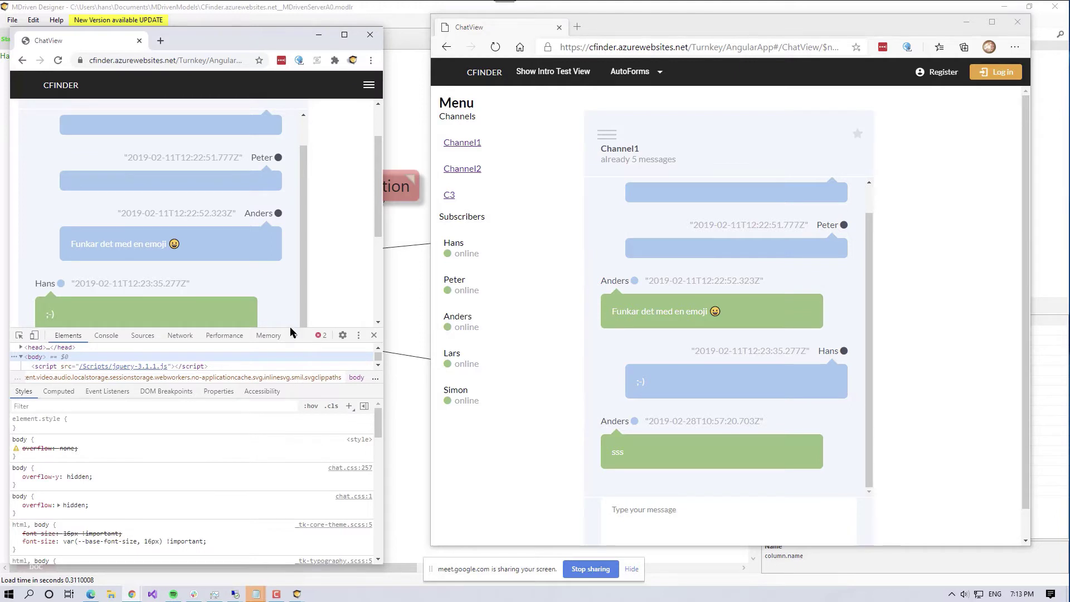
pyautogui.moveTo(290, 328); pyautogui.dragTo(282, 390)
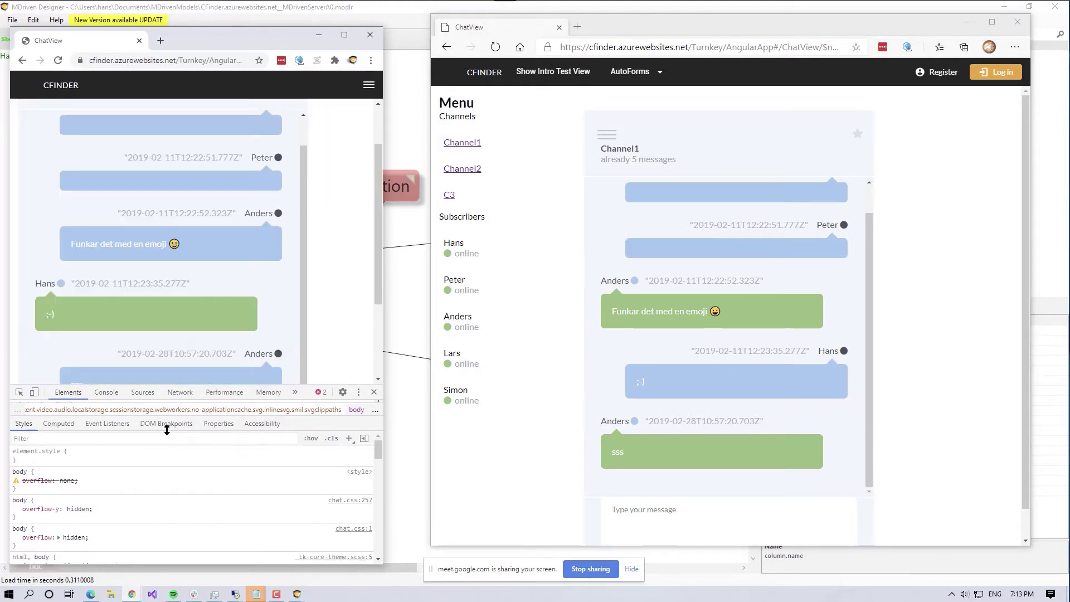
pyautogui.click(180, 392)
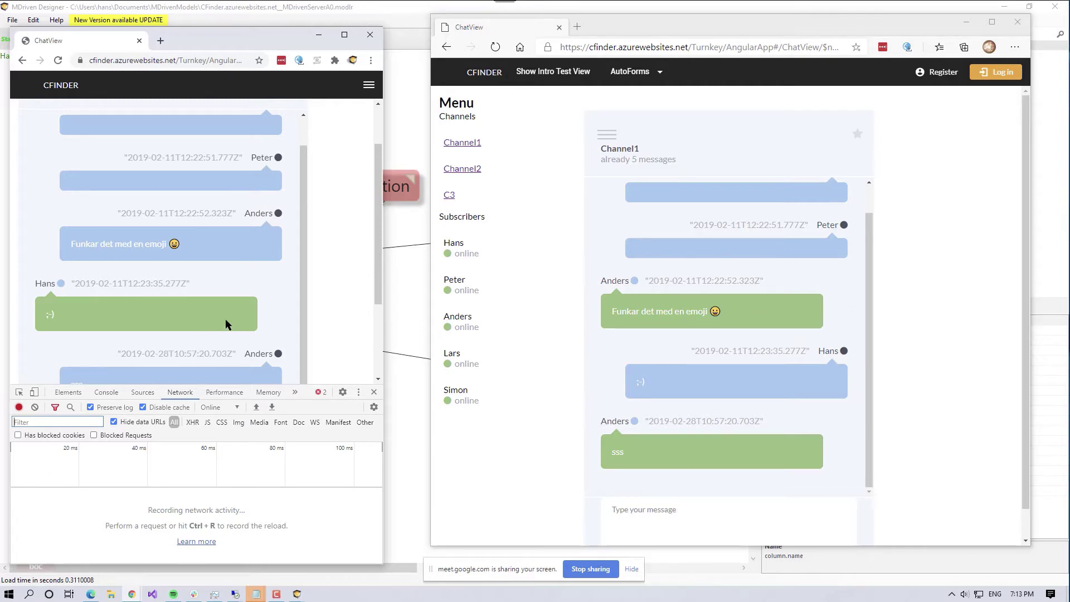
# Step: Send the message "Hello 1" from the Chrome chat and bring the newest messages into view in Edge
pyautogui.scroll(-3, 227, 323)
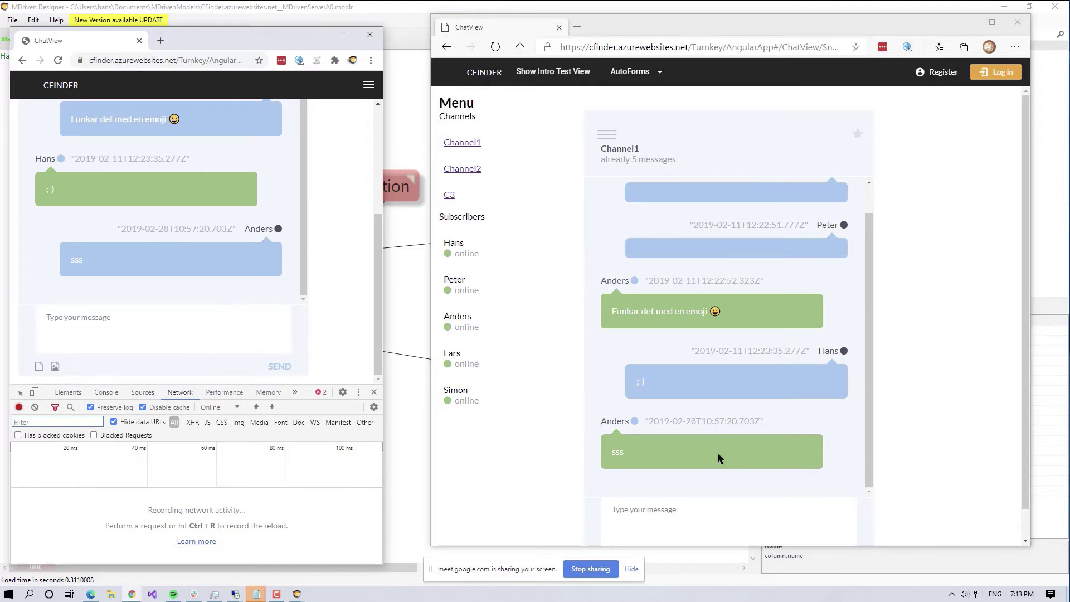
pyautogui.click(63, 318)
pyautogui.write('H')
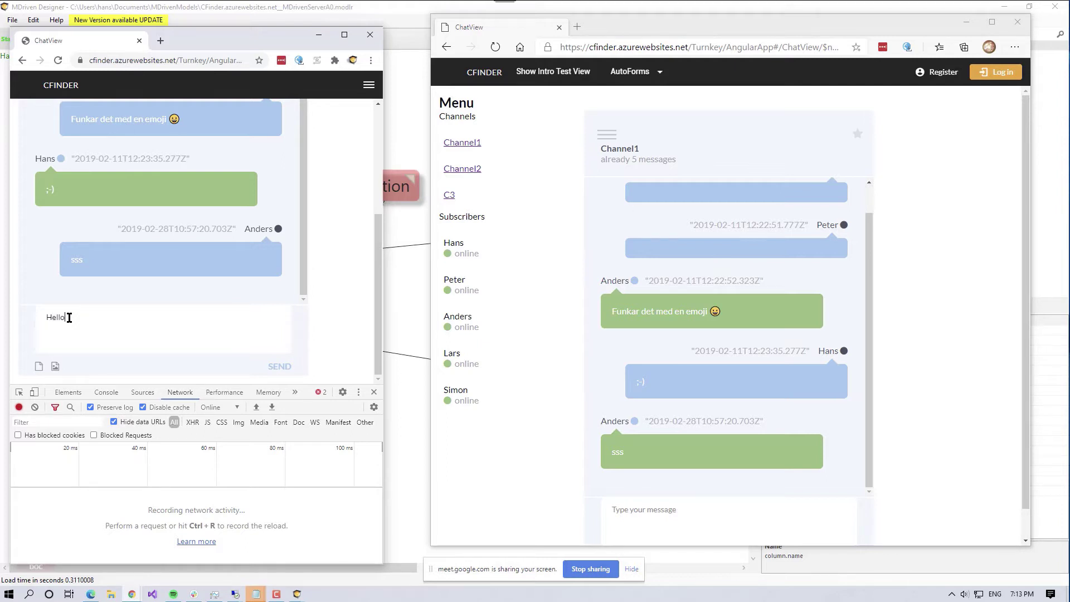
pyautogui.write('ello ')
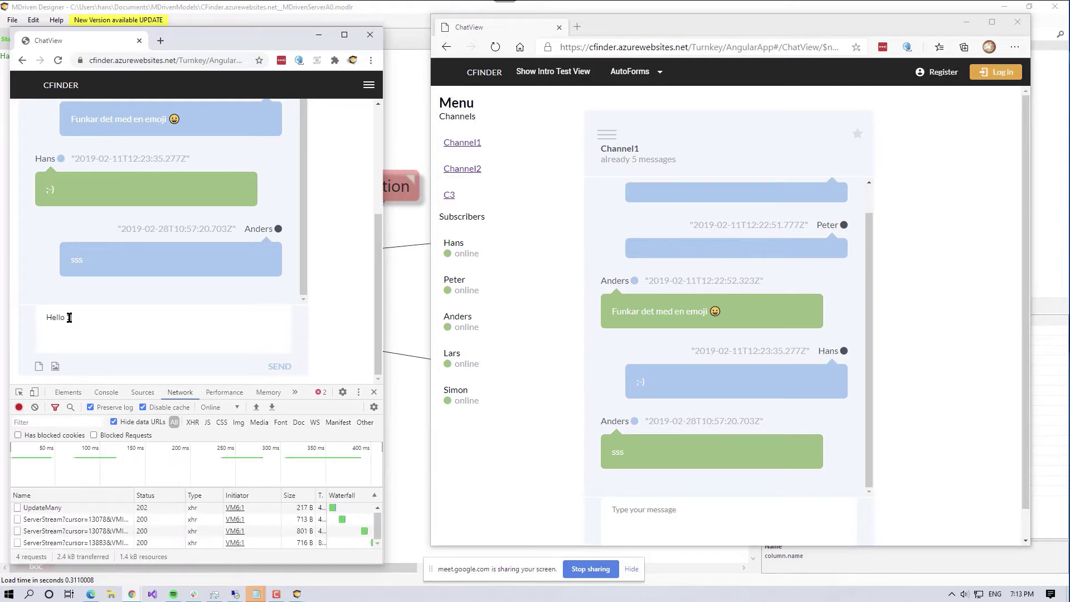
pyautogui.write('1')
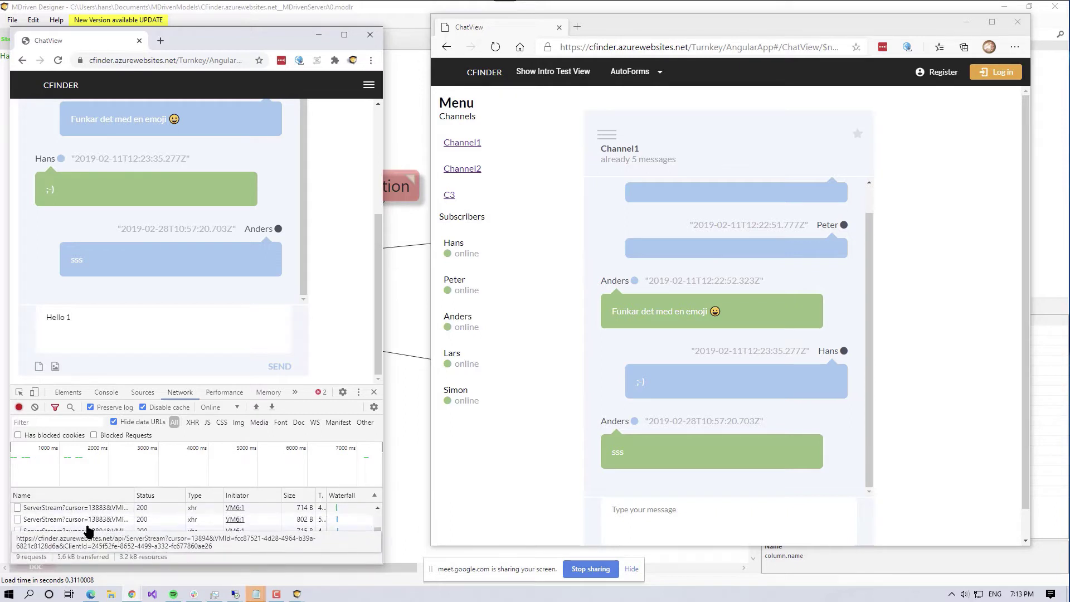
pyautogui.click(280, 370)
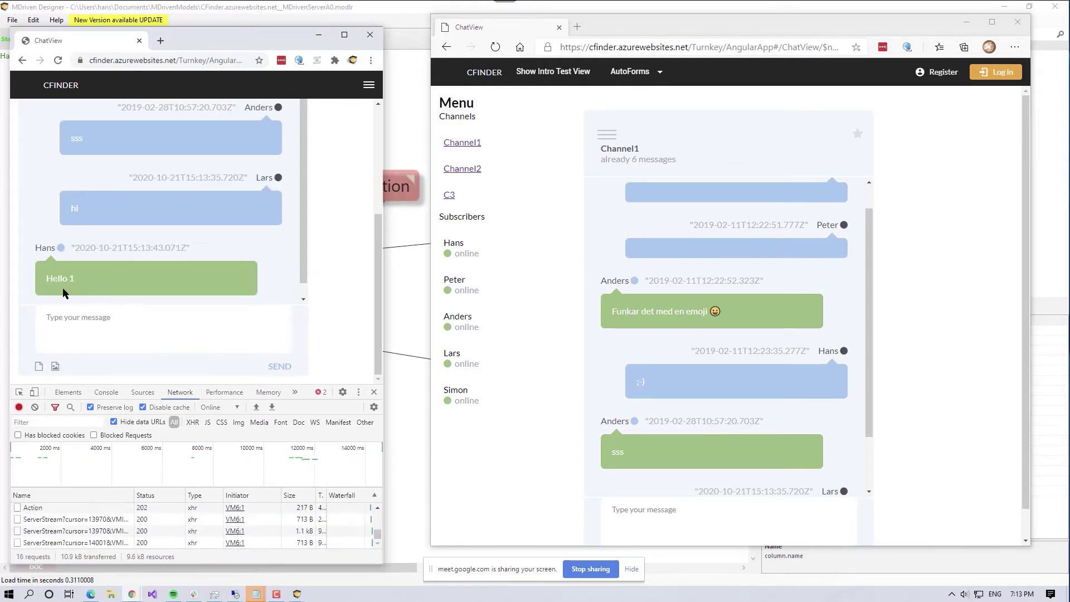
pyautogui.moveTo(871, 397); pyautogui.dragTo(880, 480)
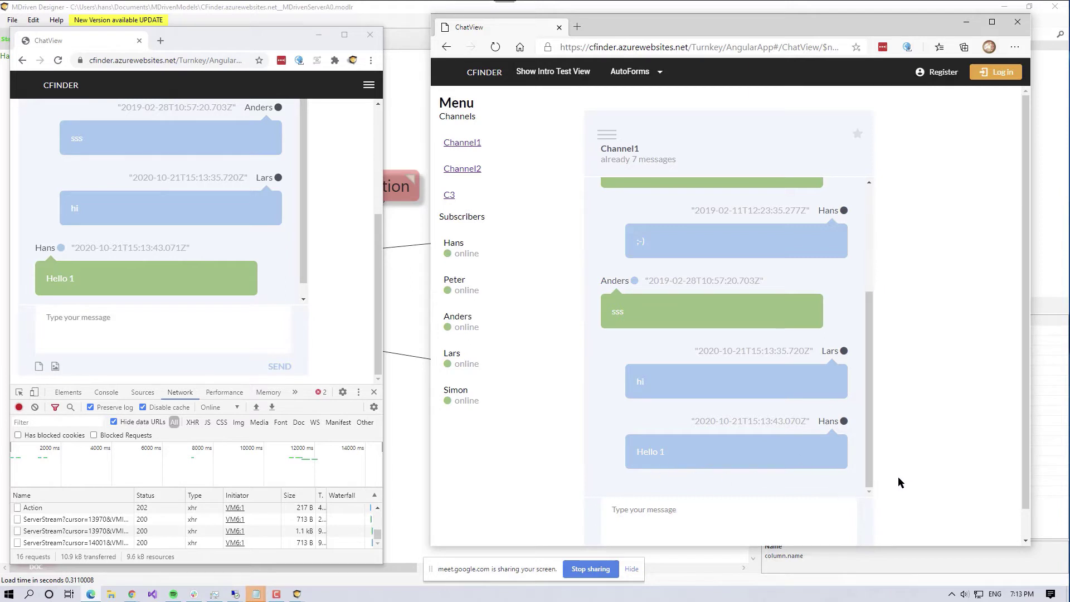
# Step: Show the Network view of the developer tools in Edge, enlarge its page area, and clear Chrome's network log
pyautogui.press('F12')
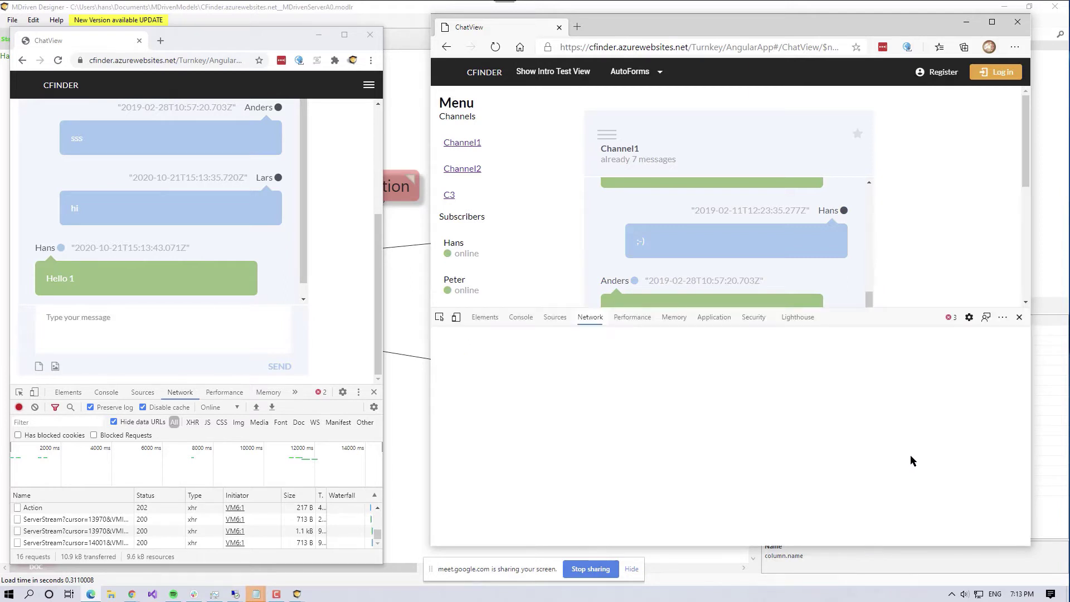
pyautogui.scroll(-3, 805, 246)
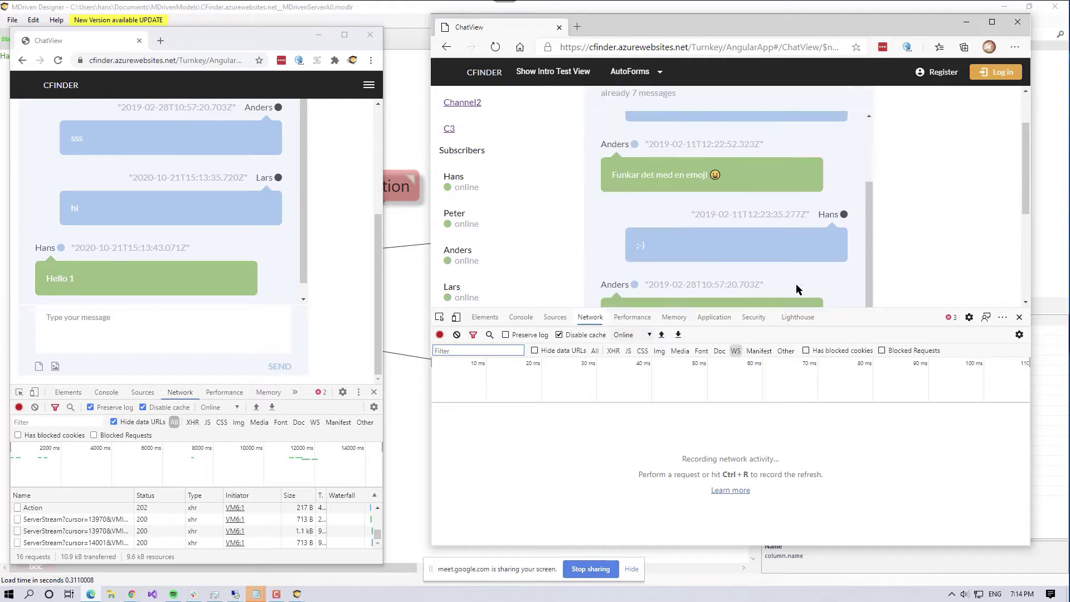
pyautogui.moveTo(610, 308); pyautogui.dragTo(610, 365)
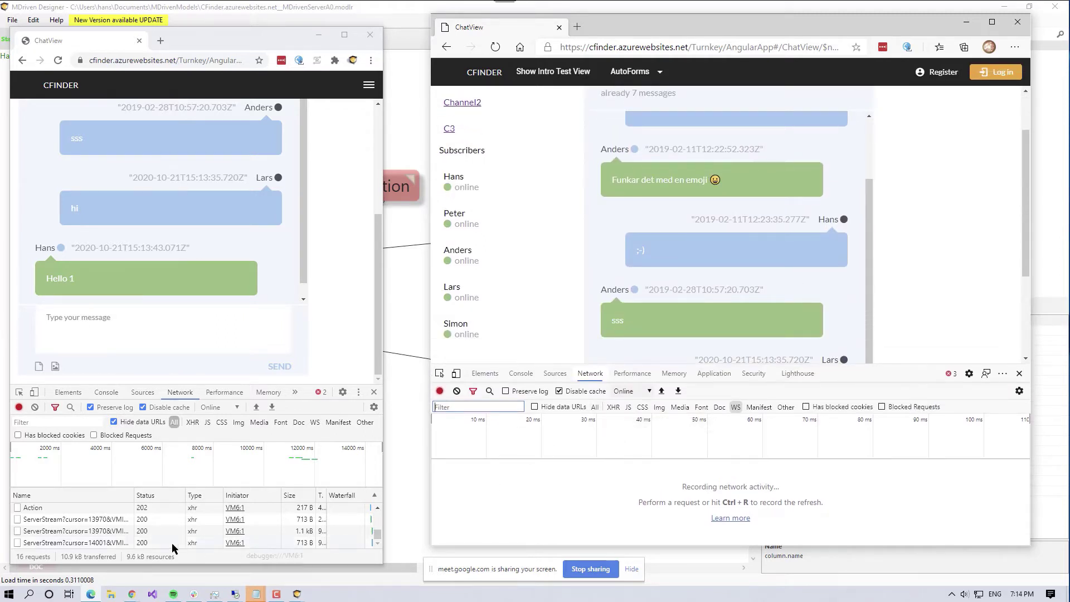
pyautogui.click(35, 407)
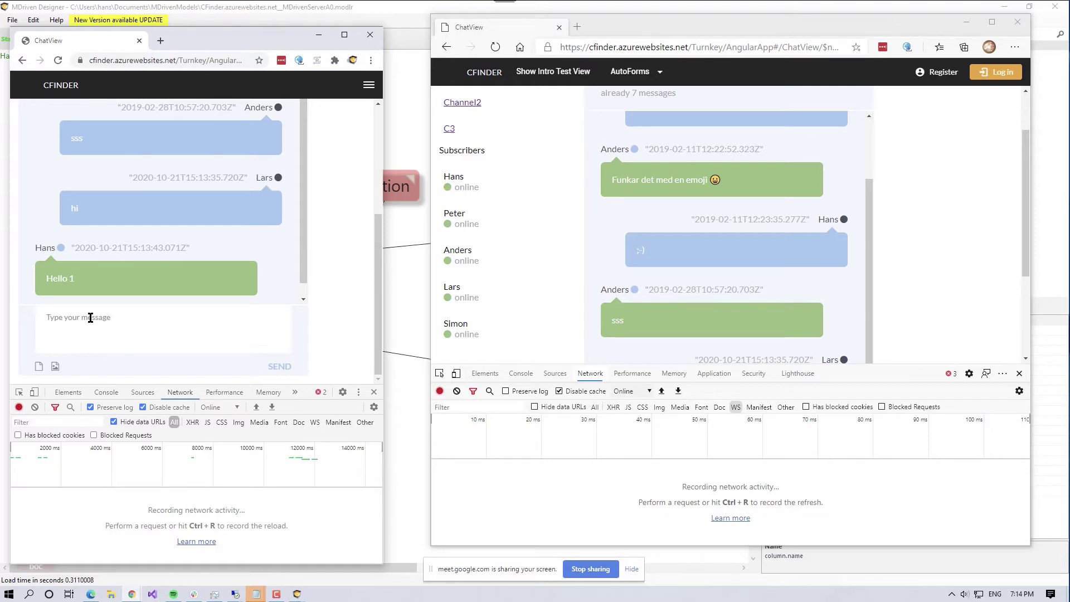
# Step: Send the message "Hi there" from the Edge chat
pyautogui.scroll(-5, 810, 276)
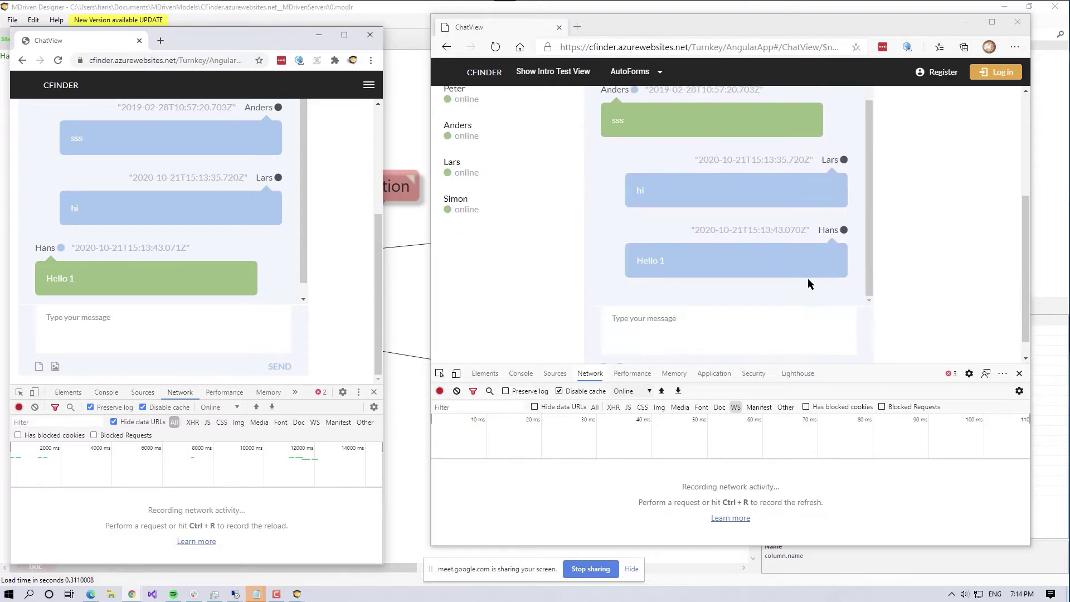
pyautogui.click(678, 307)
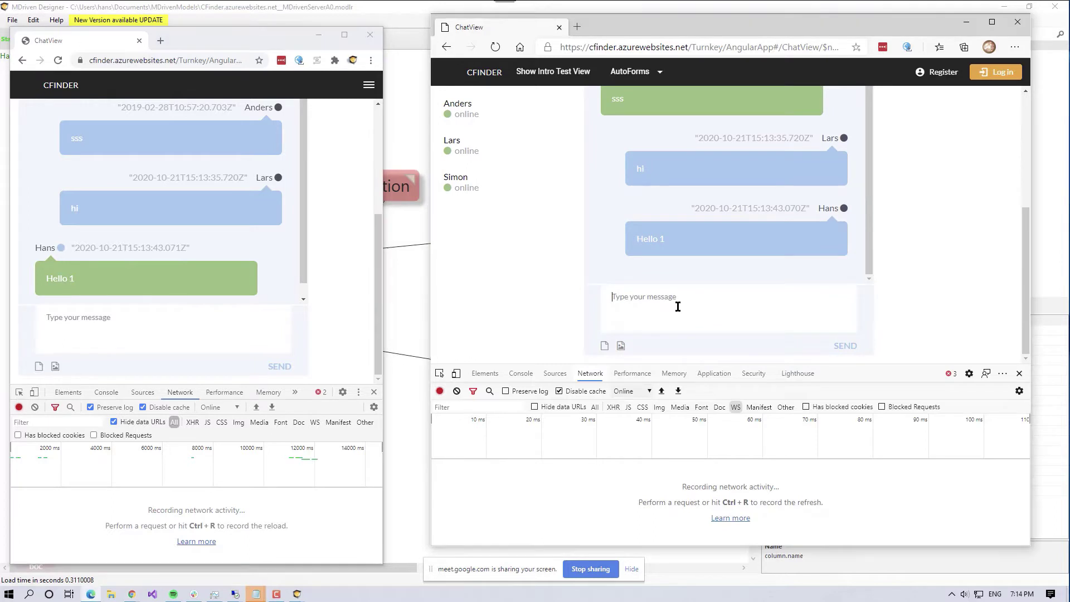
pyautogui.write('Hi there')
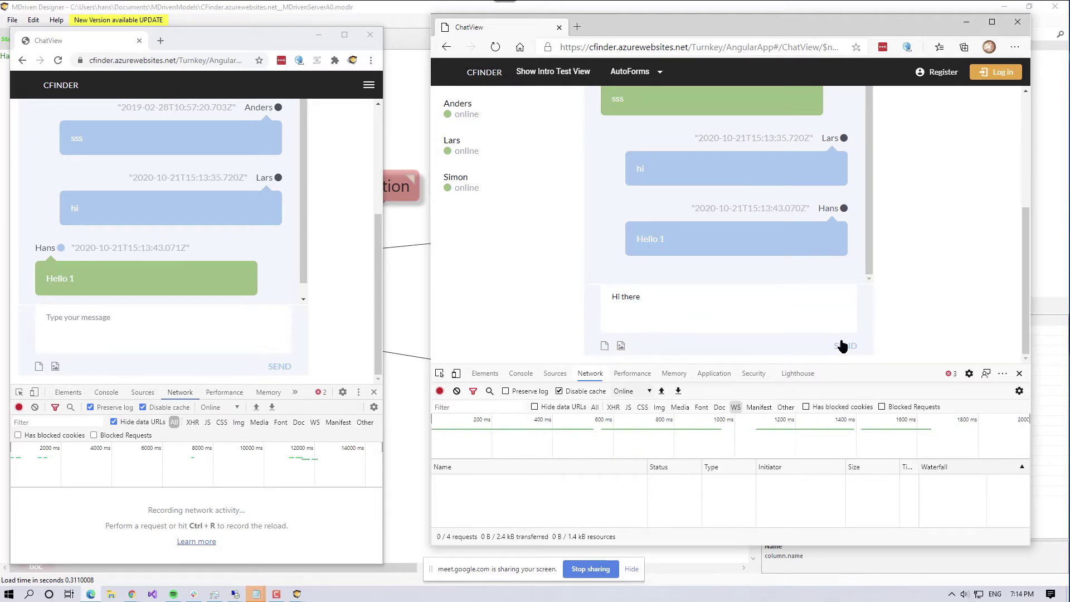
pyautogui.click(847, 348)
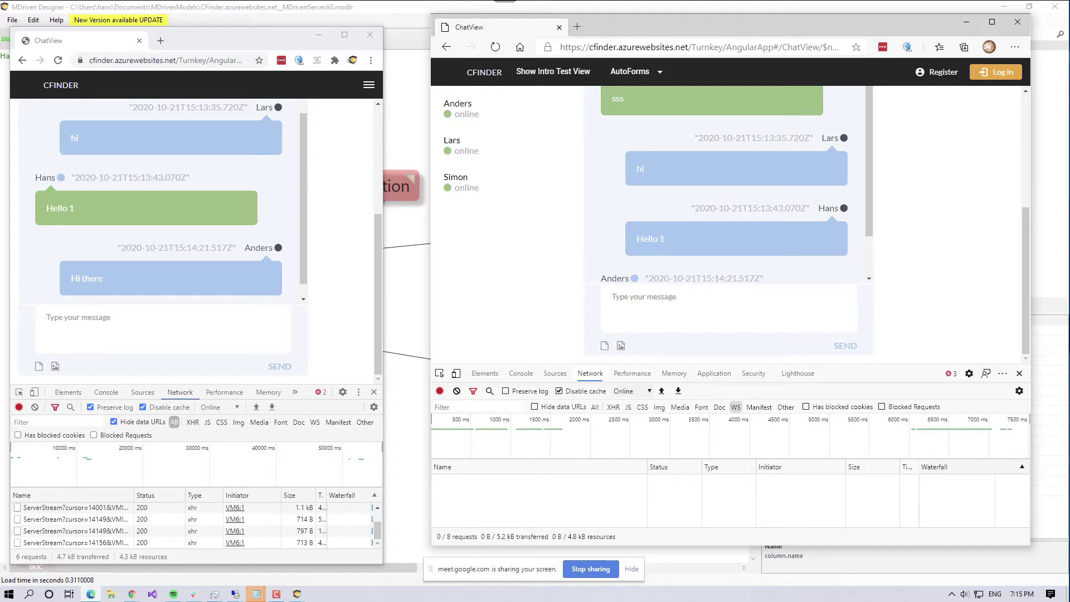
# Step: Narrow the Edge window beside Chrome and follow the newest incoming messages in the chat
pyautogui.moveTo(1031, 192); pyautogui.dragTo(847, 232)
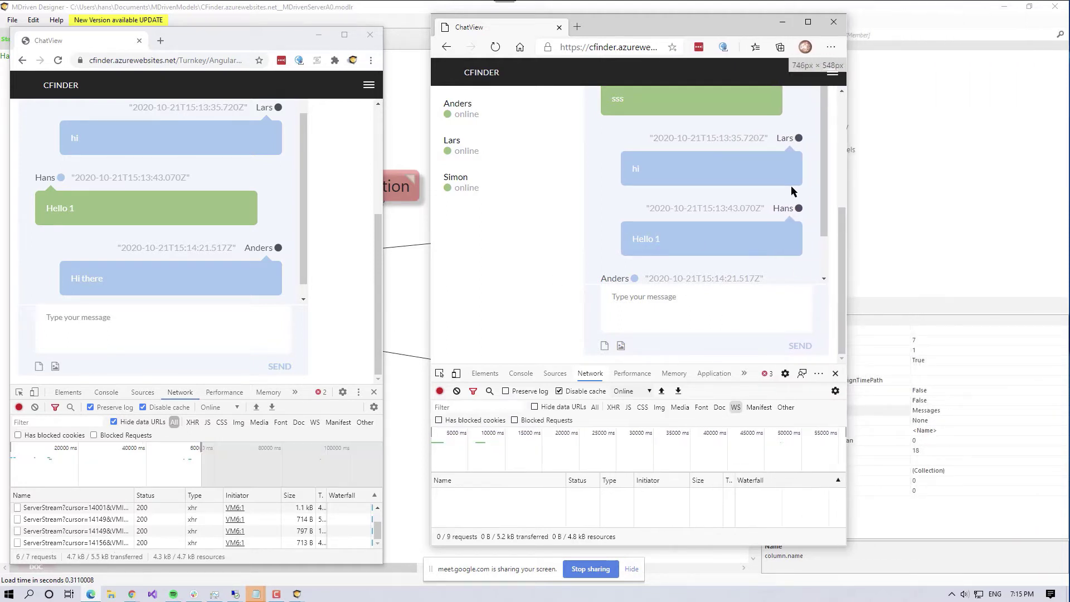
pyautogui.moveTo(846, 175)
pyautogui.mouseDown()
pyautogui.moveTo(862, 175)
pyautogui.moveTo(862, 190)
pyautogui.mouseUp()
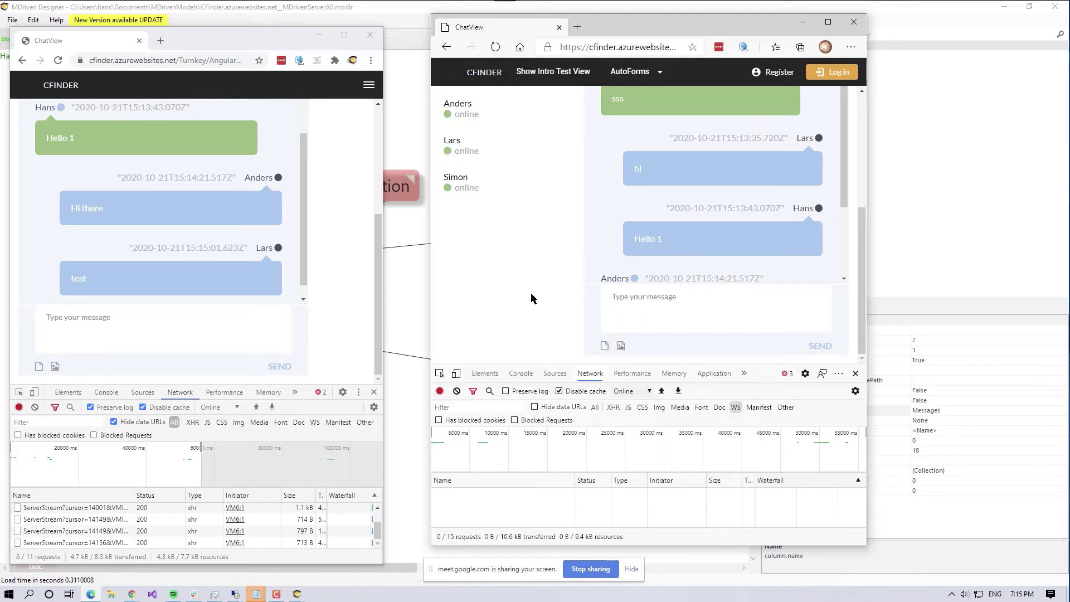
pyautogui.scroll(-3, 725, 248)
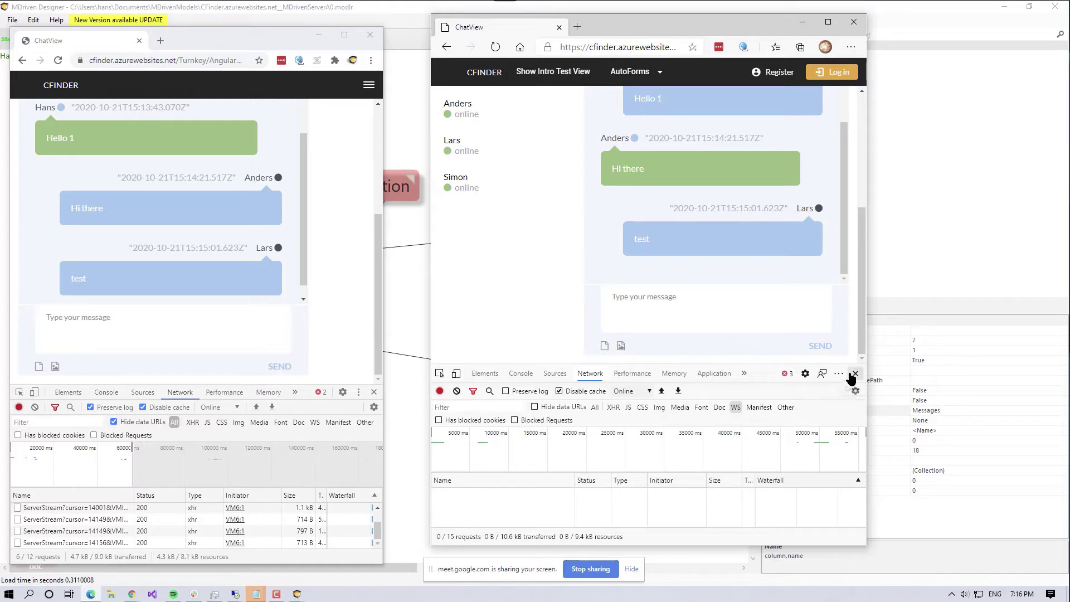
pyautogui.click(669, 297)
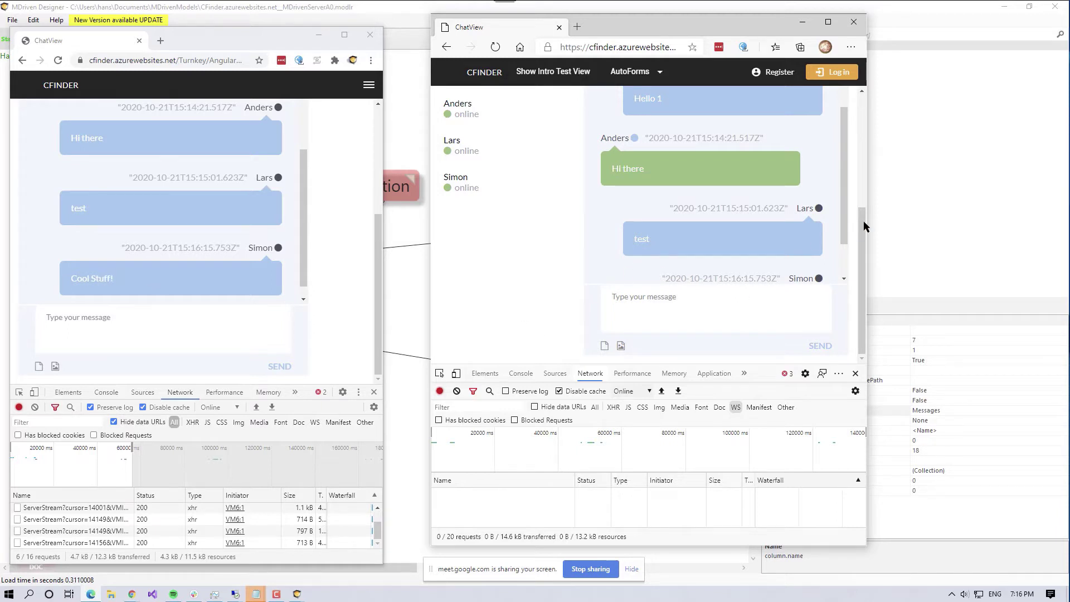
pyautogui.scroll(-2, 844, 212)
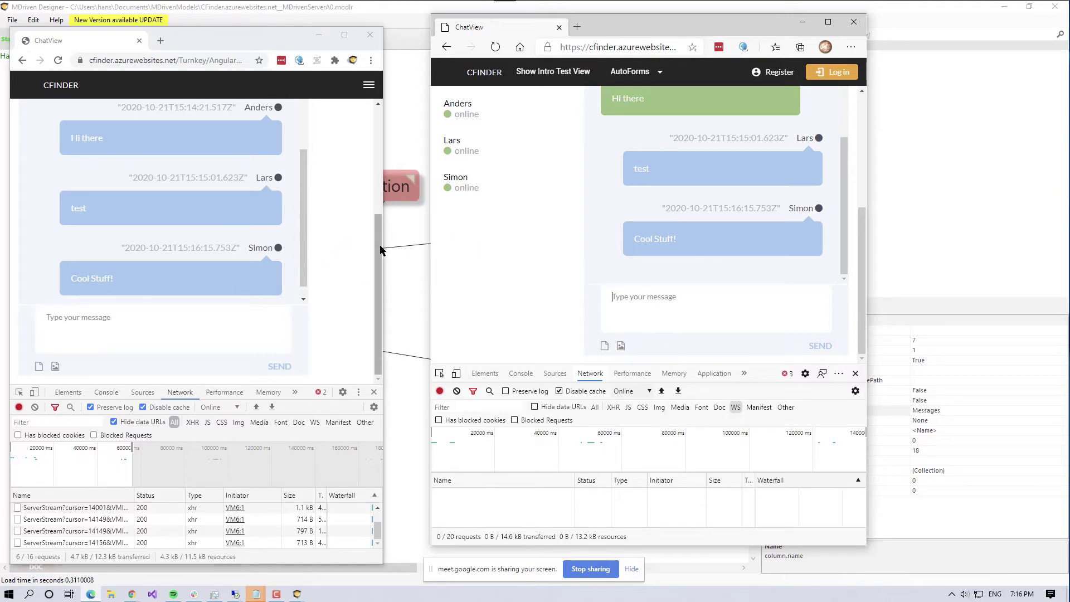
pyautogui.click(174, 321)
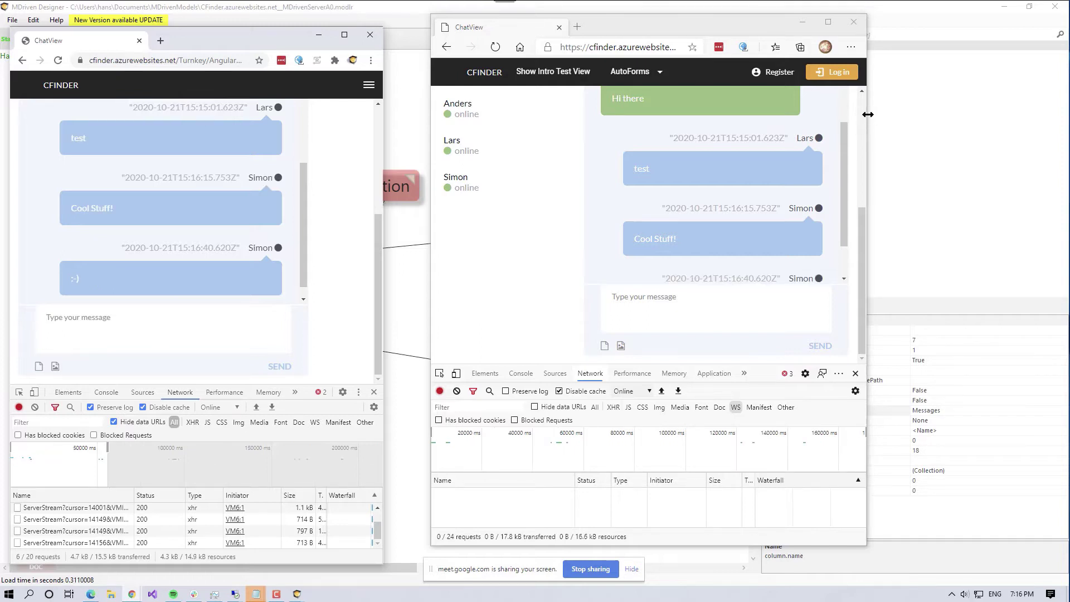
pyautogui.moveTo(868, 114)
pyautogui.mouseDown()
pyautogui.moveTo(798, 135)
pyautogui.moveTo(862, 135)
pyautogui.mouseUp()
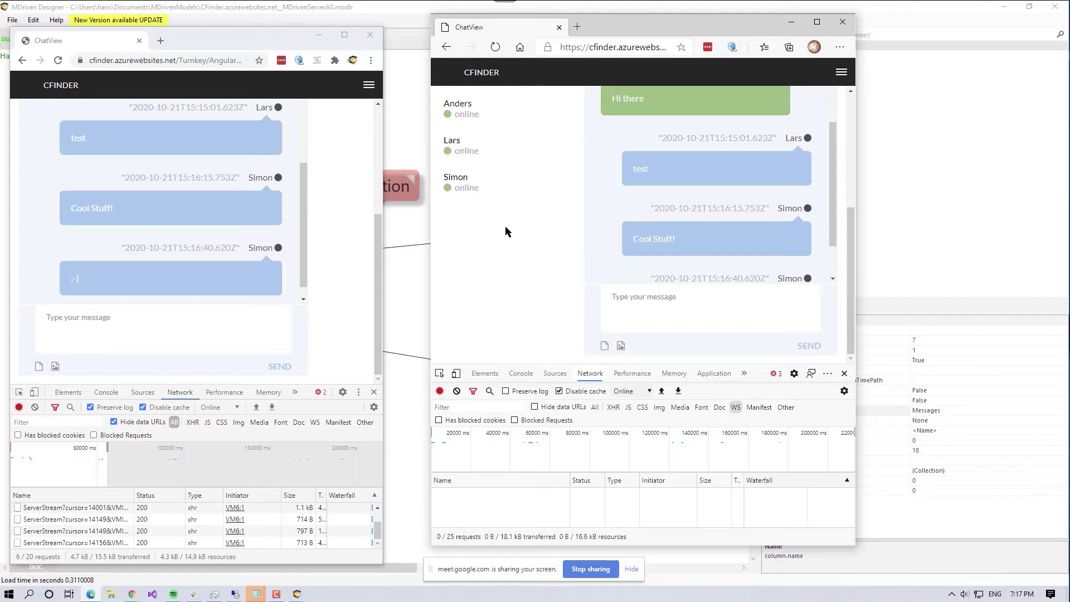
# Step: Switch to MDriven Designer and open ChatView.LatestMessage from the cross-references of the Channel class's LatestMessage attribute
pyautogui.click(399, 128)
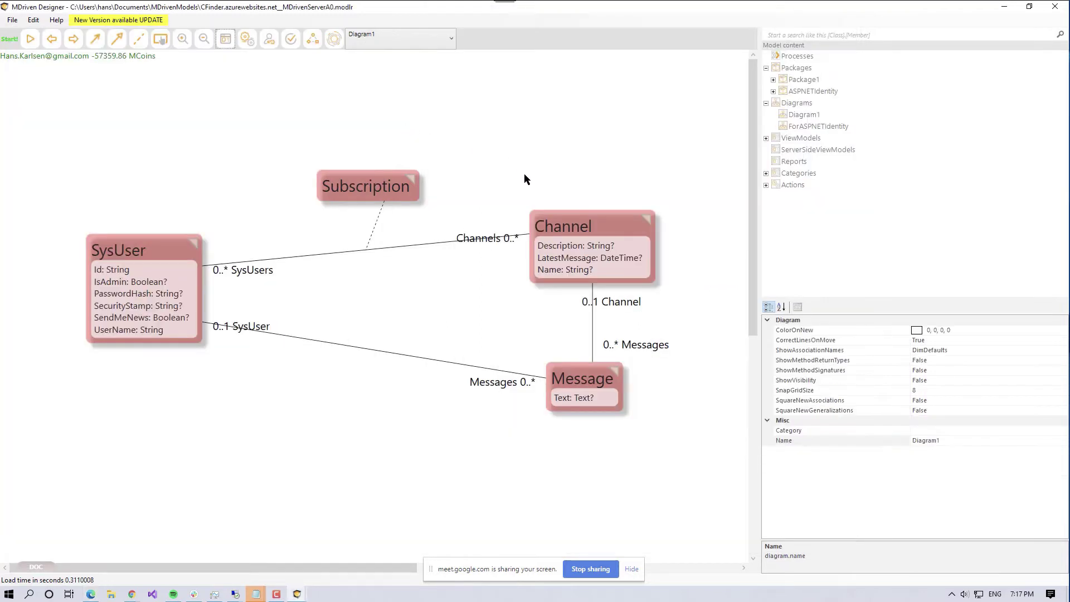
pyautogui.click(580, 260)
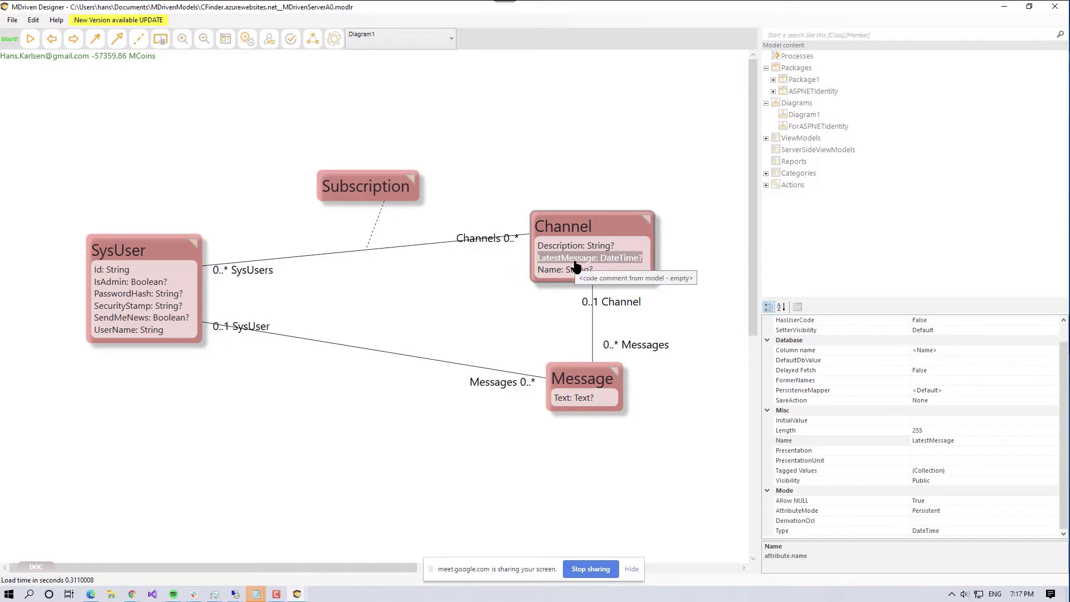
pyautogui.rightClick(576, 266)
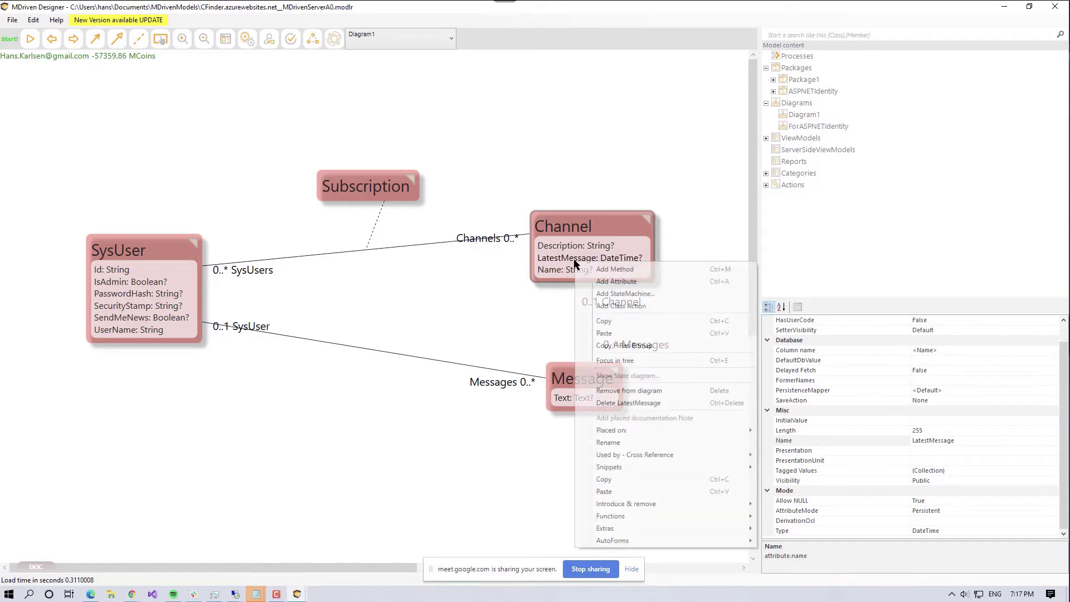
pyautogui.moveTo(645, 455)
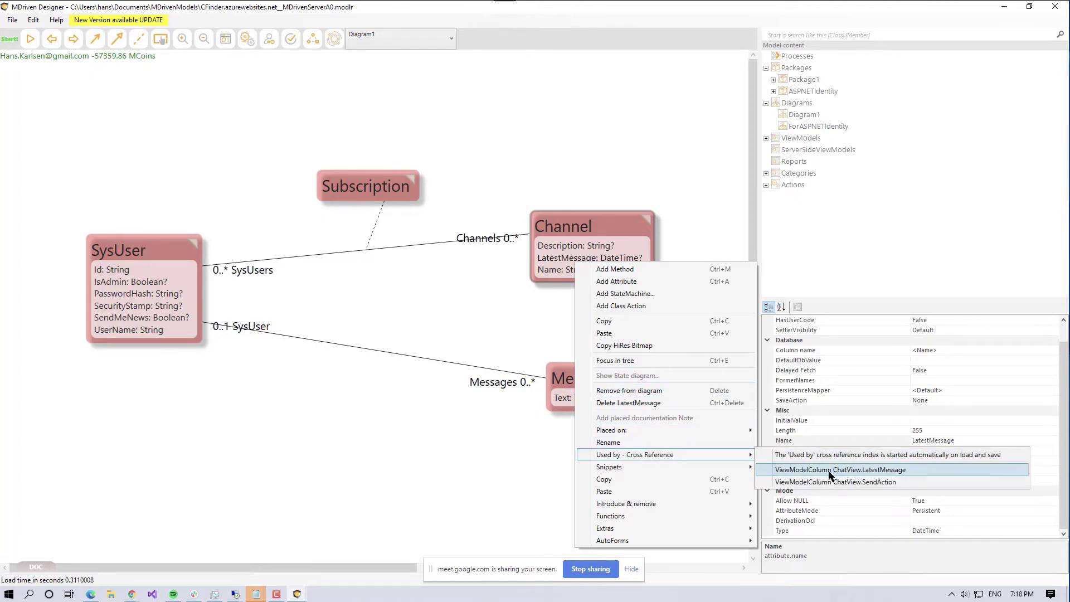
pyautogui.click(863, 474)
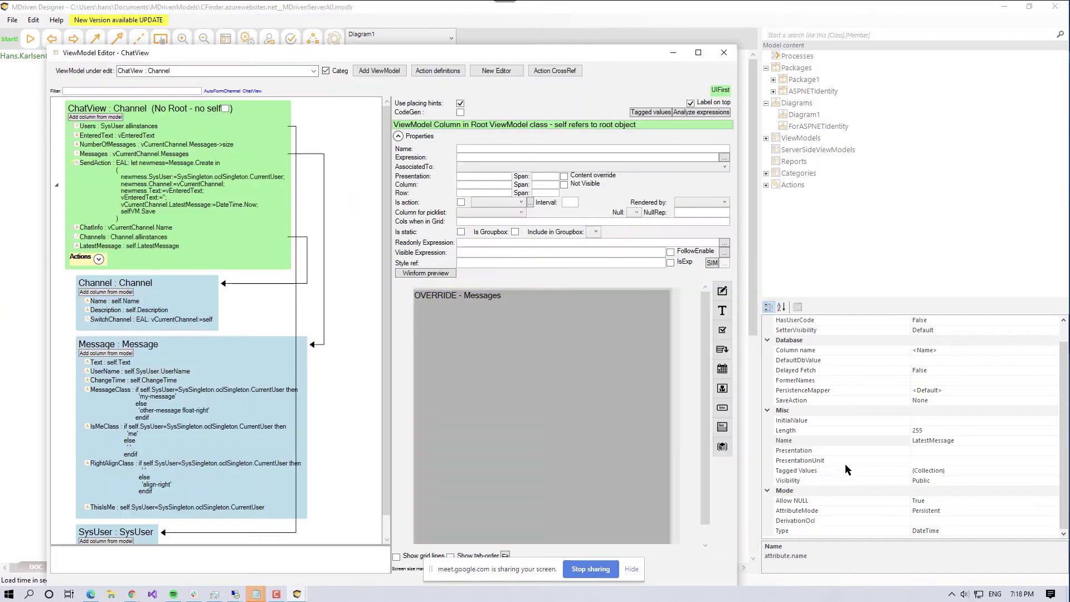
# Step: Examine where the SendAction expression in ChatView assigns LatestMessage and saves, and close the view model editor
pyautogui.click(144, 191)
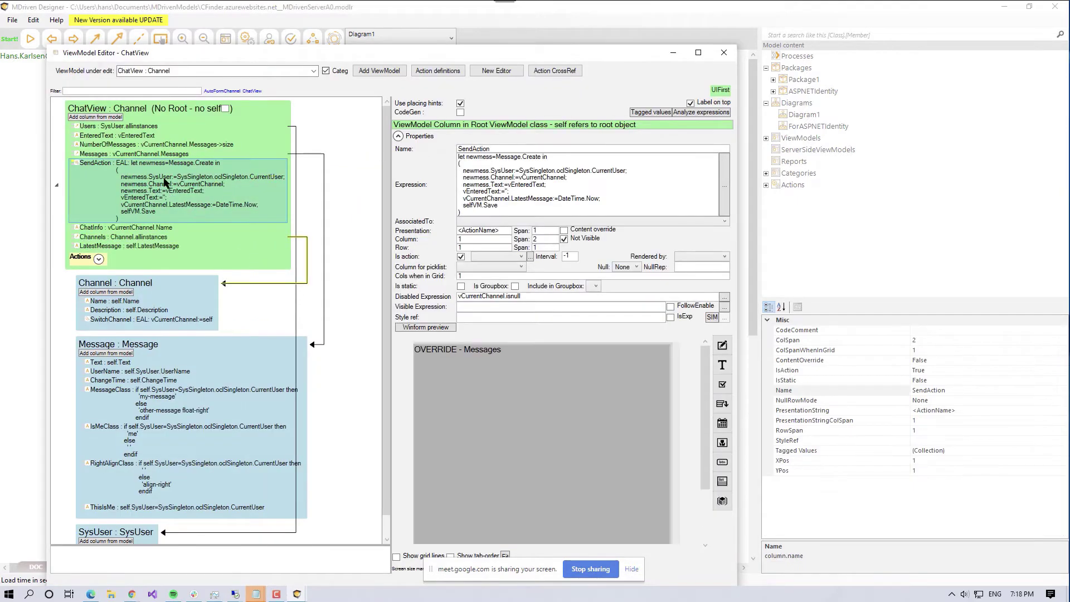
pyautogui.click(487, 195)
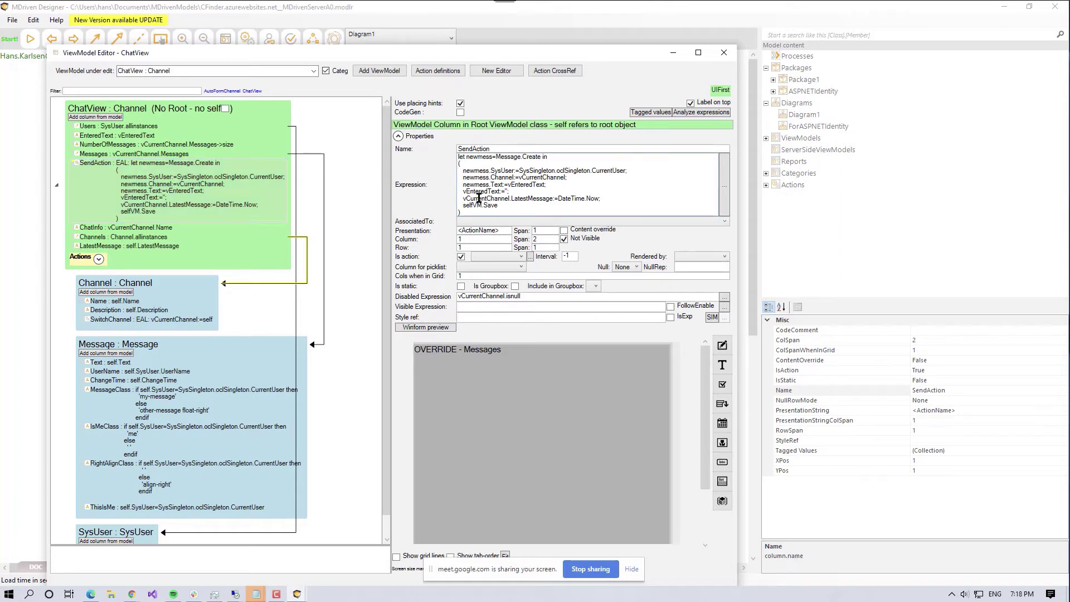
pyautogui.moveTo(464, 198); pyautogui.dragTo(532, 211)
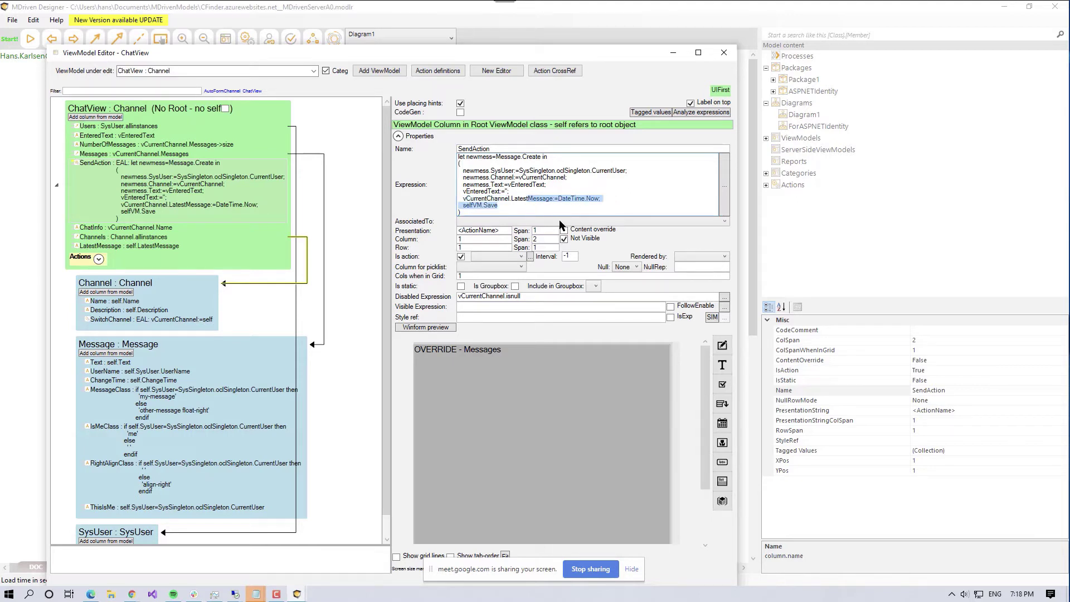
pyautogui.click(513, 208)
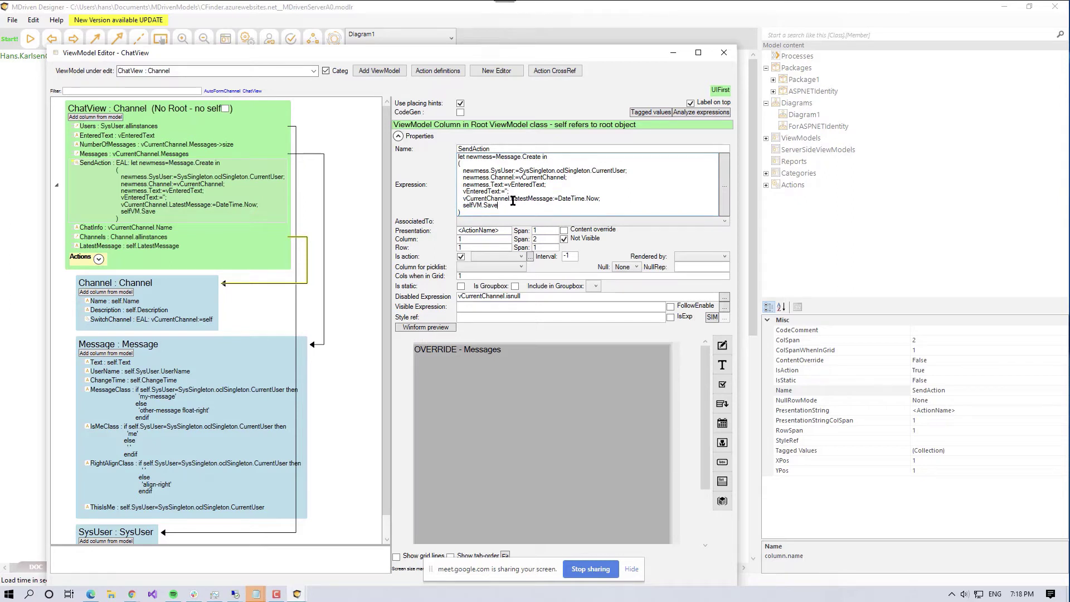
pyautogui.moveTo(511, 199); pyautogui.dragTo(556, 200)
pyautogui.press('Escape')
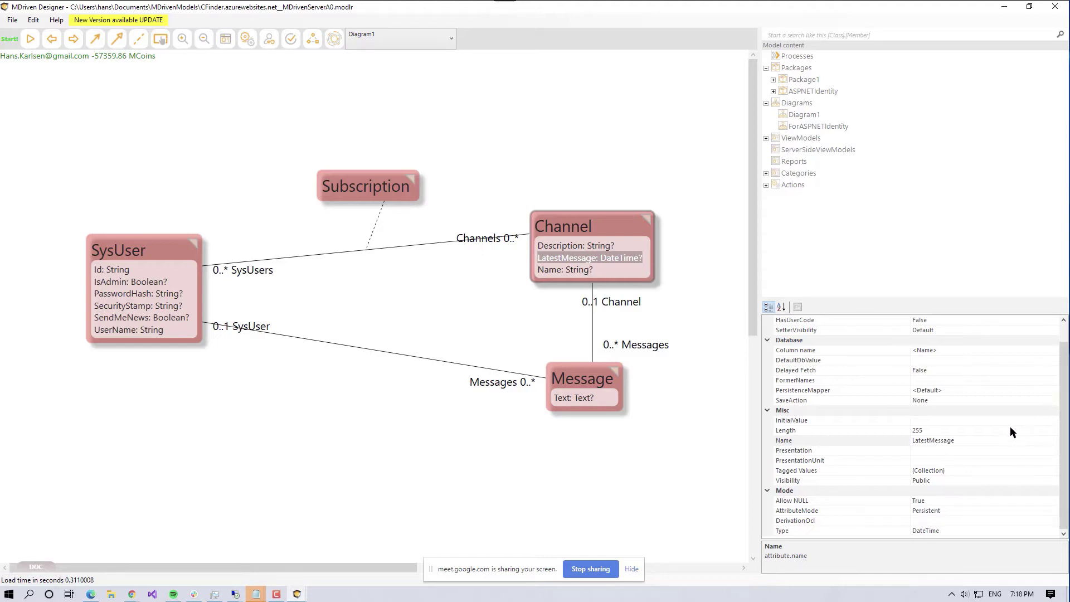
# Step: Open the tagged values of Channel's LatestMessage attribute, inspect the Realtime tag, and close the dialog
pyautogui.scroll(1, 1059, 391)
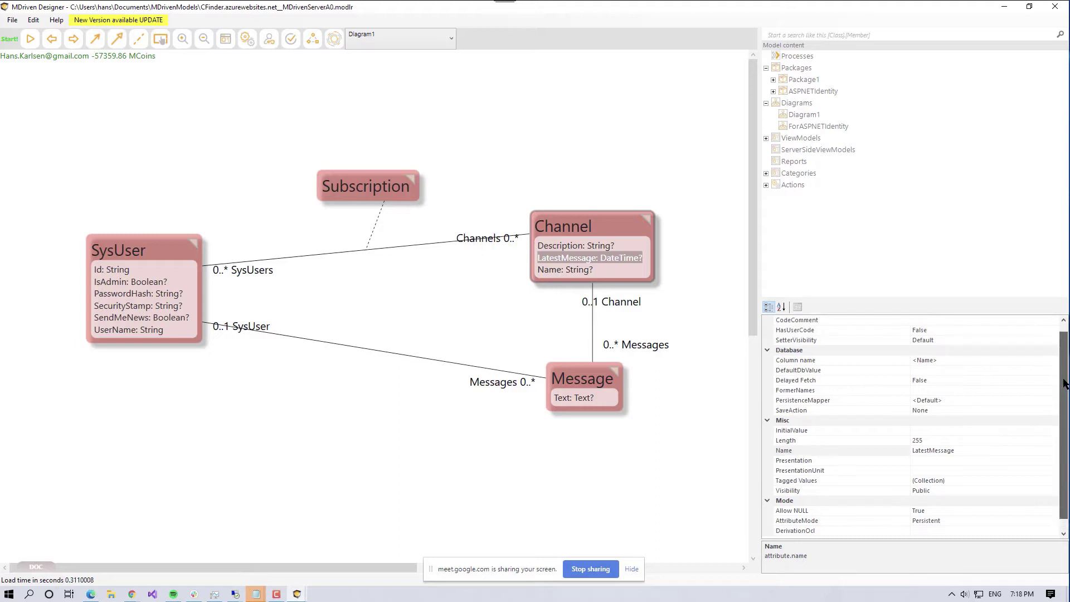
pyautogui.click(556, 257)
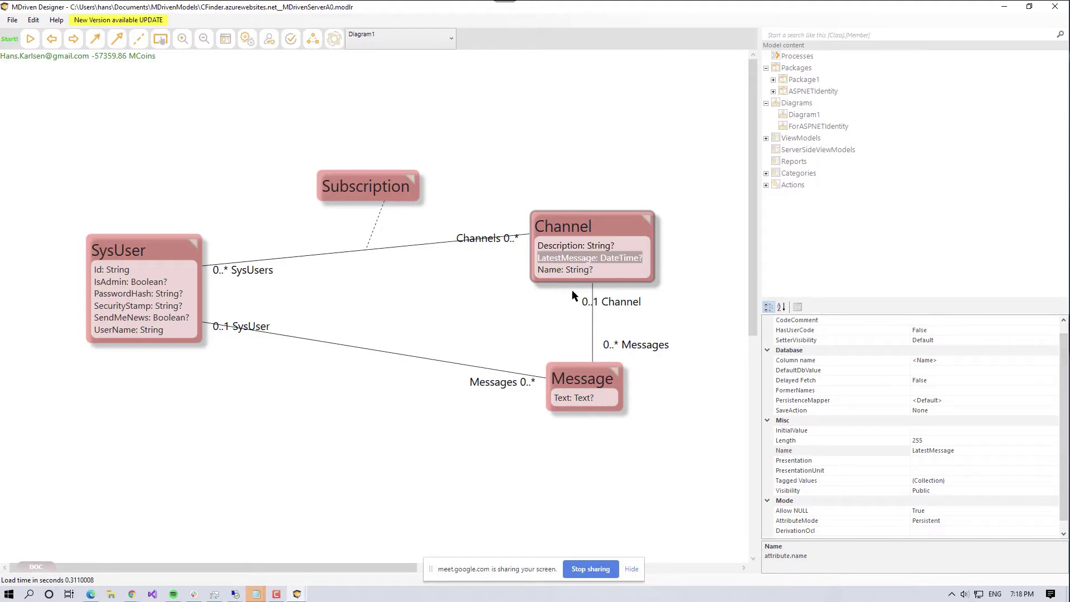
pyautogui.click(950, 481)
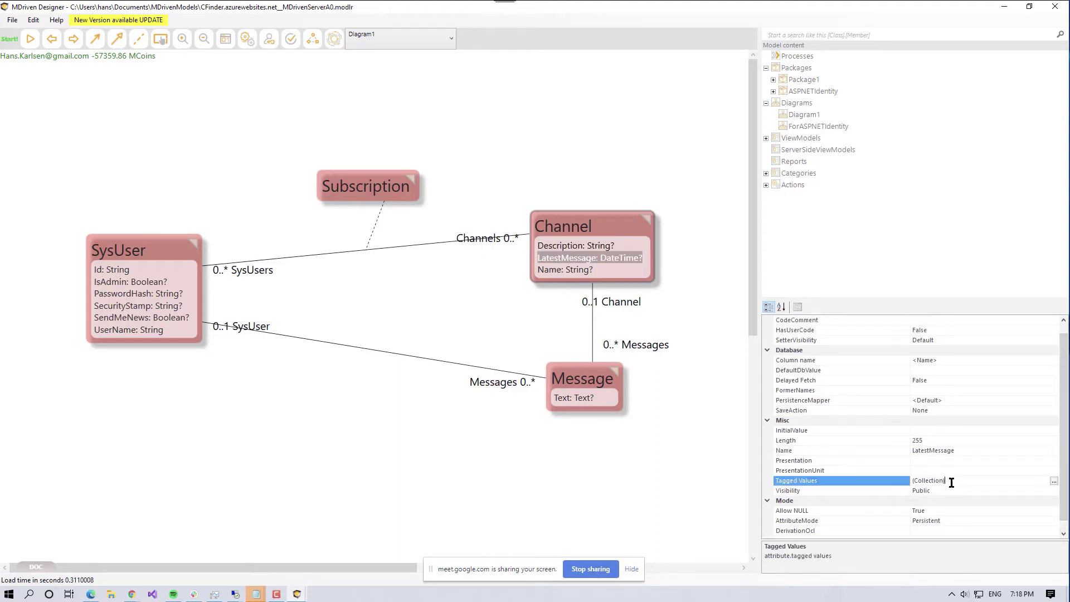
pyautogui.click(1053, 480)
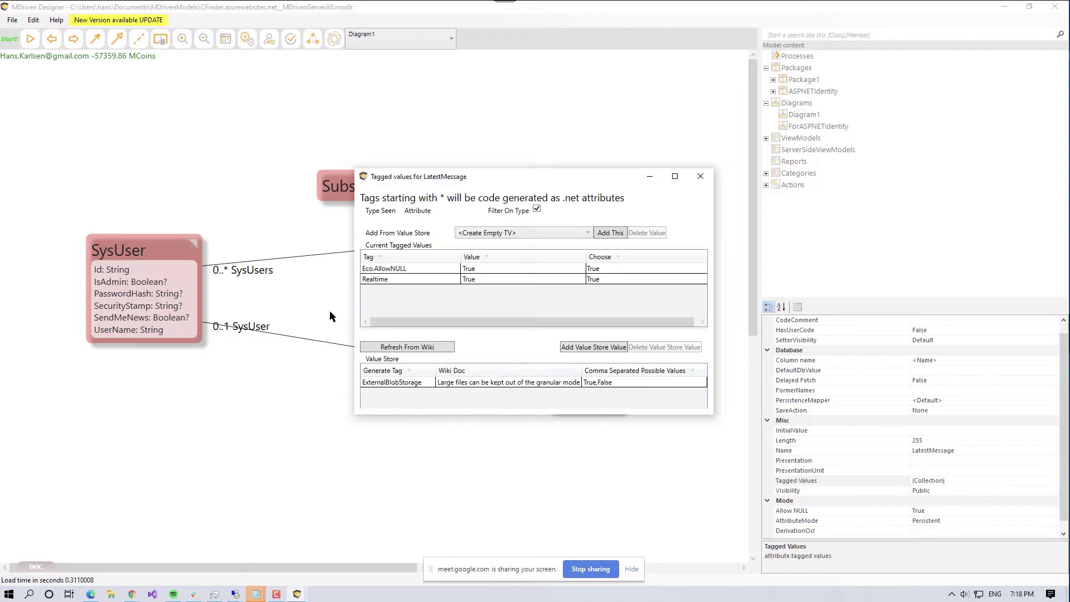
pyautogui.click(390, 280)
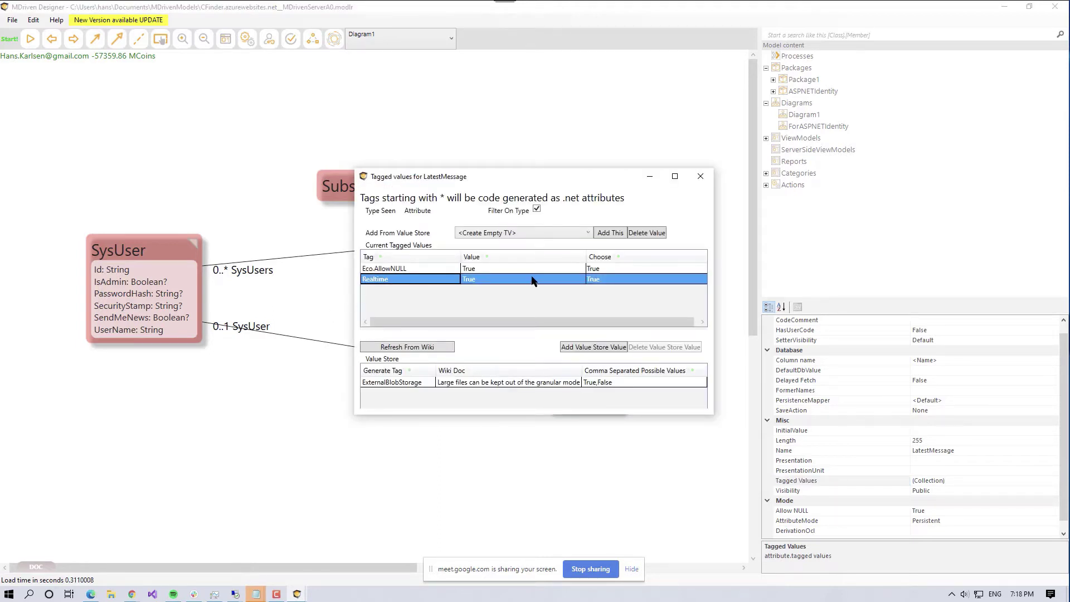
pyautogui.moveTo(551, 184); pyautogui.dragTo(567, 165)
pyautogui.click(513, 263)
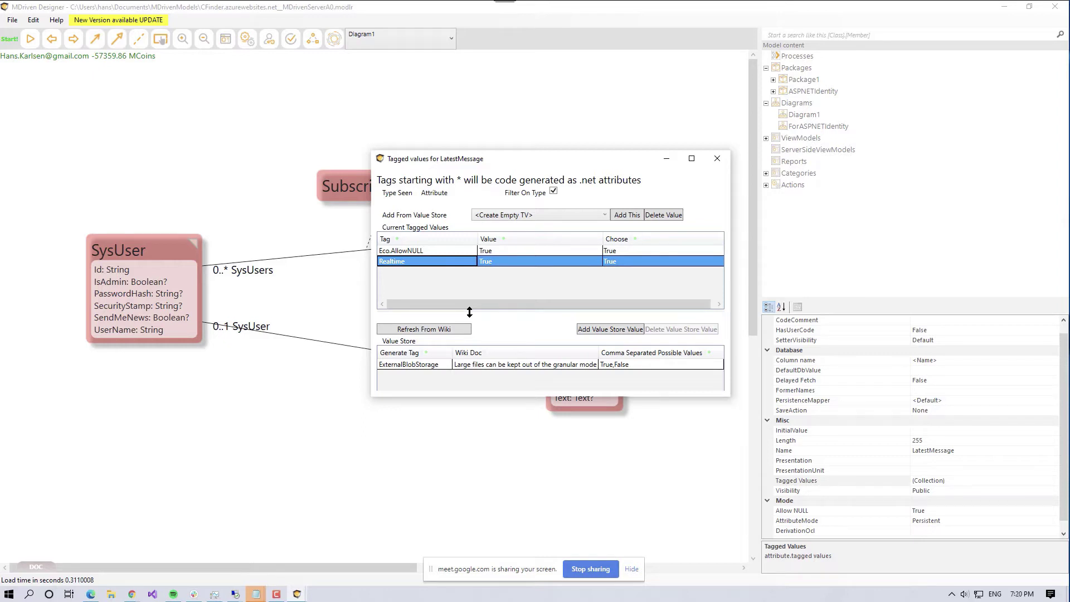
pyautogui.click(717, 158)
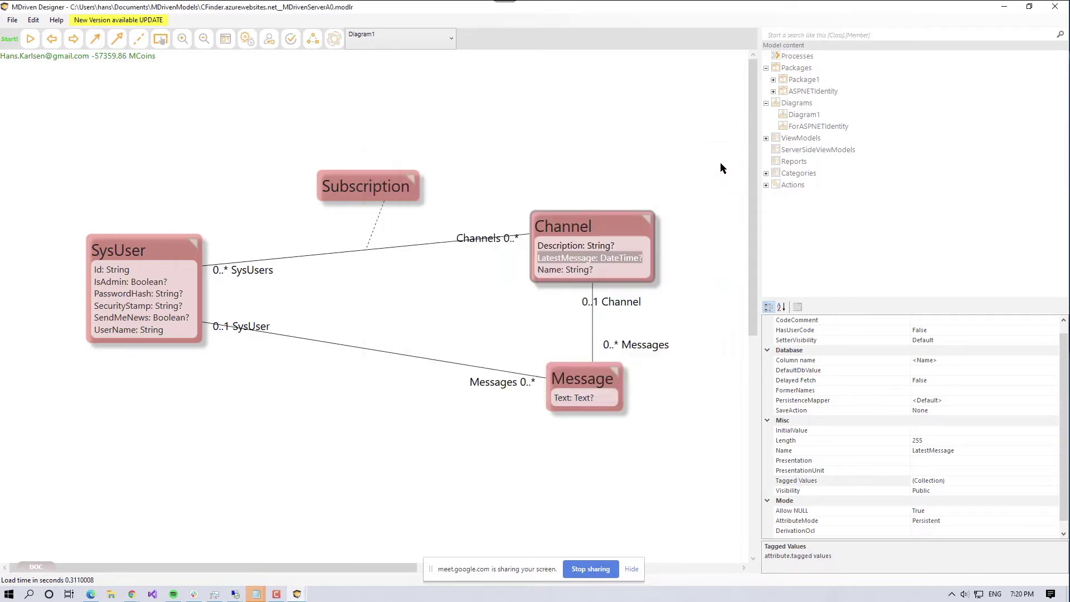
# Step: Reselect the LatestMessage attribute in Channel and reopen its tagged values
pyautogui.click(630, 174)
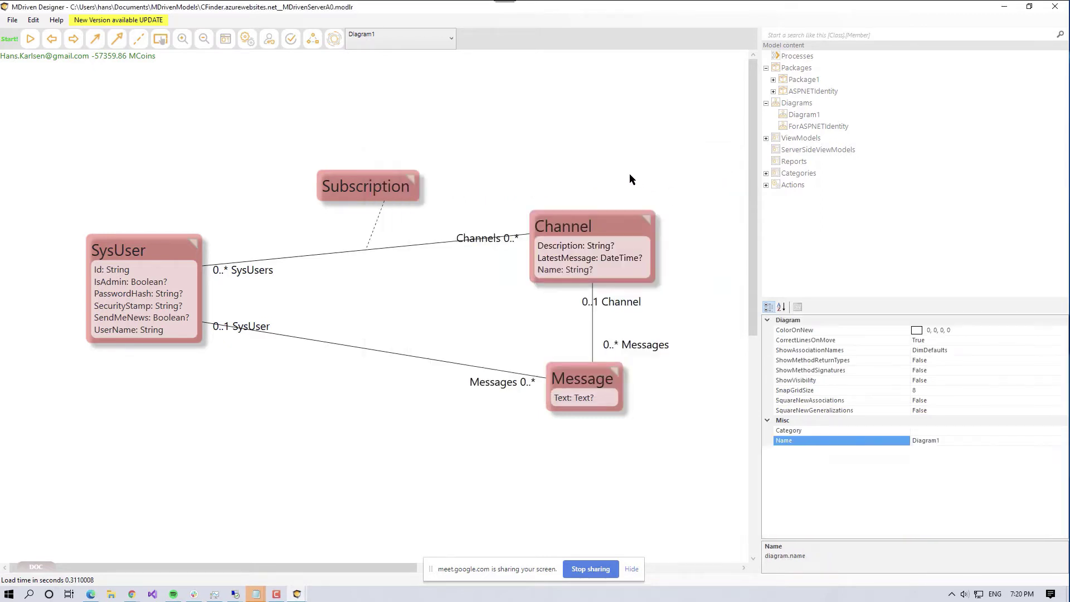
pyautogui.click(563, 260)
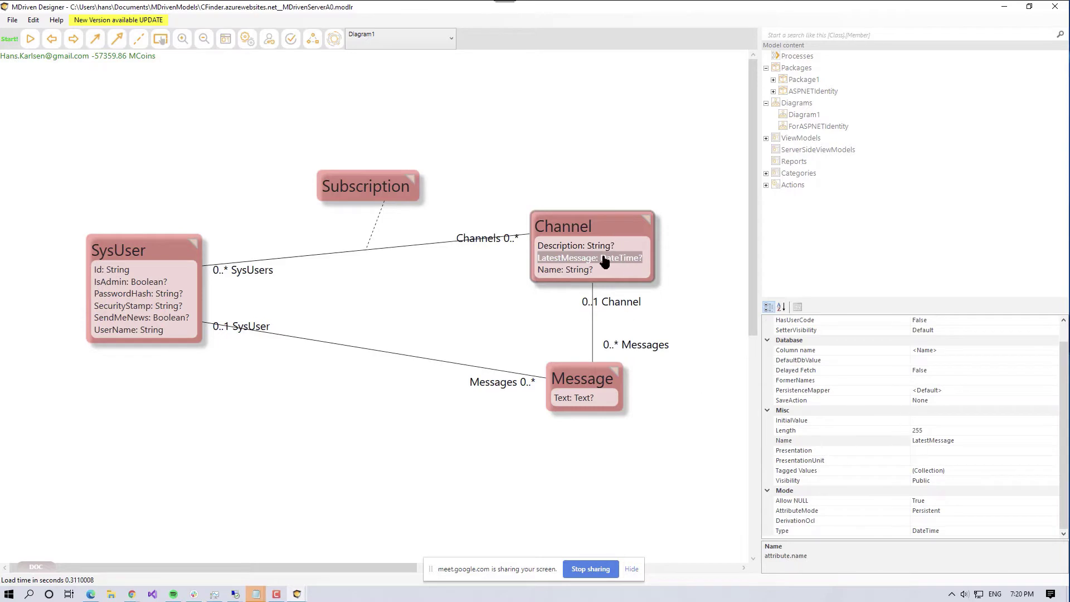
pyautogui.click(963, 470)
pyautogui.click(1054, 471)
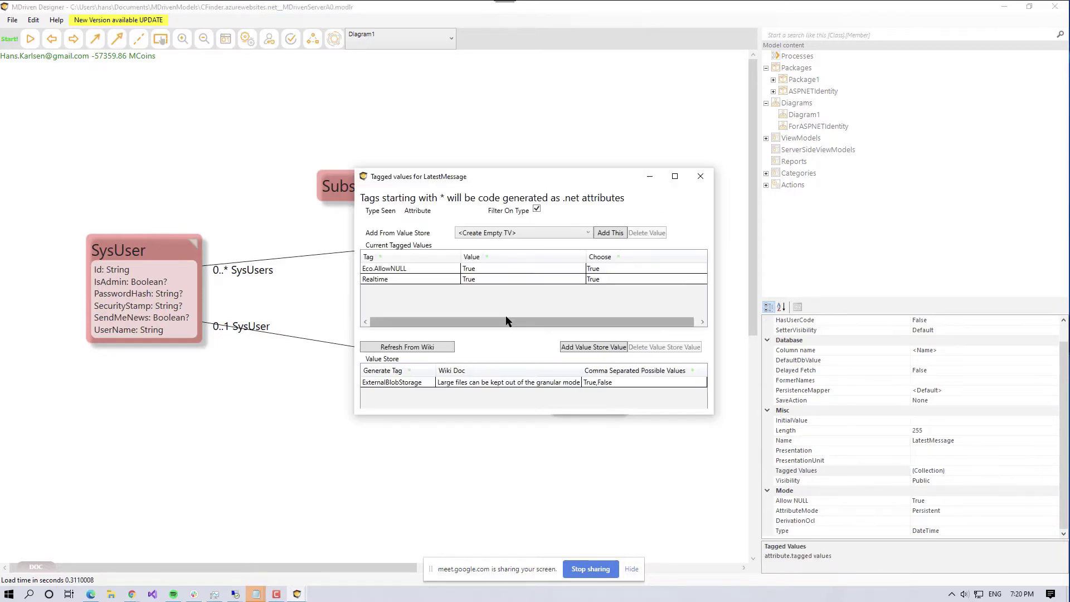
# Step: Delete the Realtime tagged value from the LatestMessage attribute, close the tagged values, and save the model
pyautogui.click(499, 278)
pyautogui.click(499, 279)
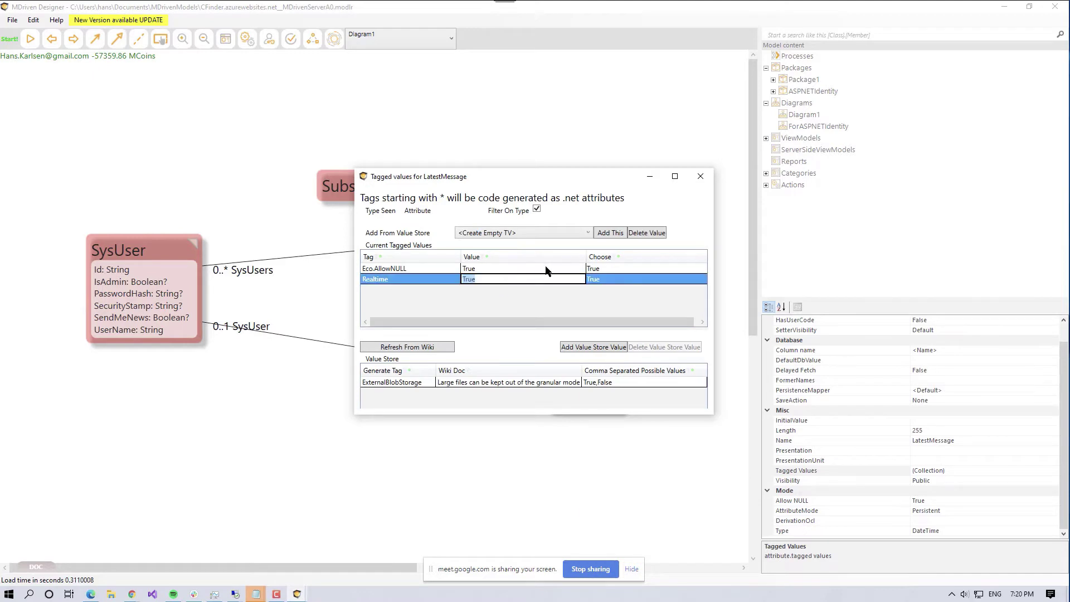
pyautogui.click(408, 279)
pyautogui.click(408, 280)
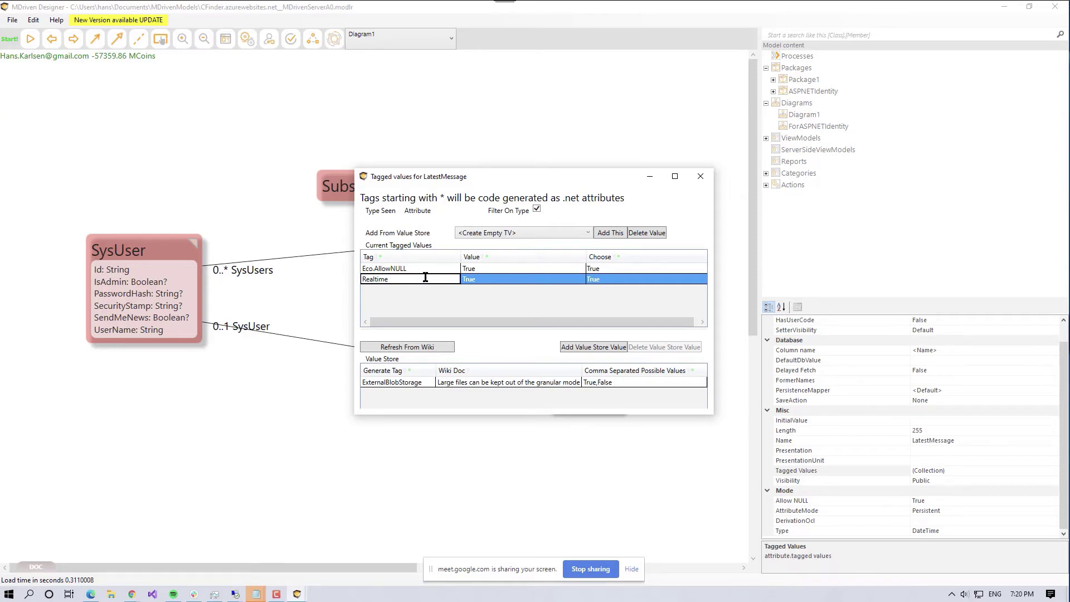
pyautogui.click(644, 234)
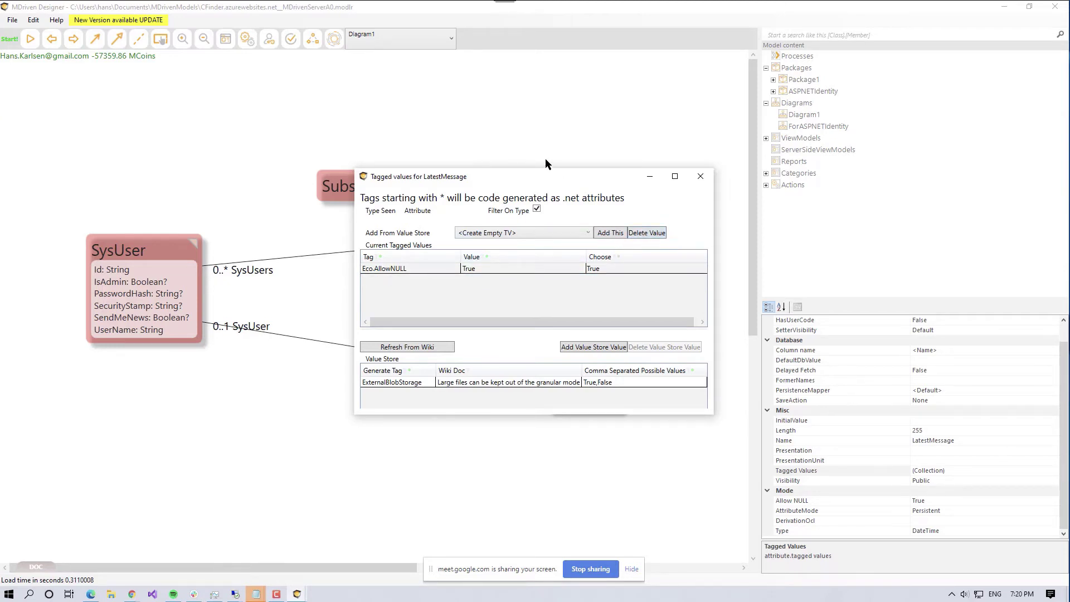
pyautogui.click(699, 179)
pyautogui.hotkey('ctrl', 's')
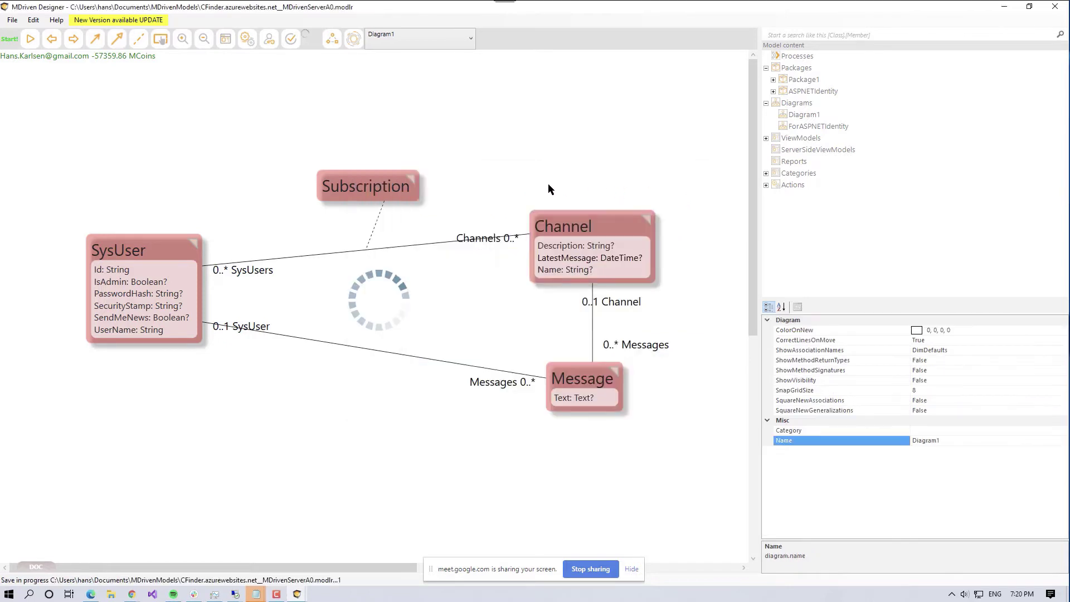
# Step: Upload the model to the CFinder site, check the server status, and close the cloud form
pyautogui.click(331, 39)
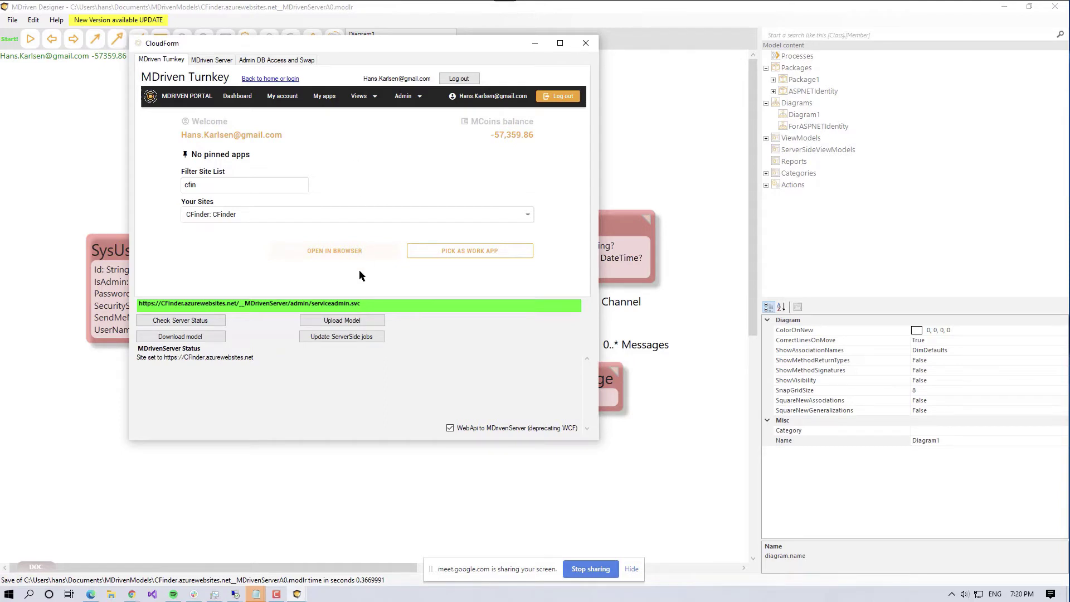
pyautogui.click(324, 323)
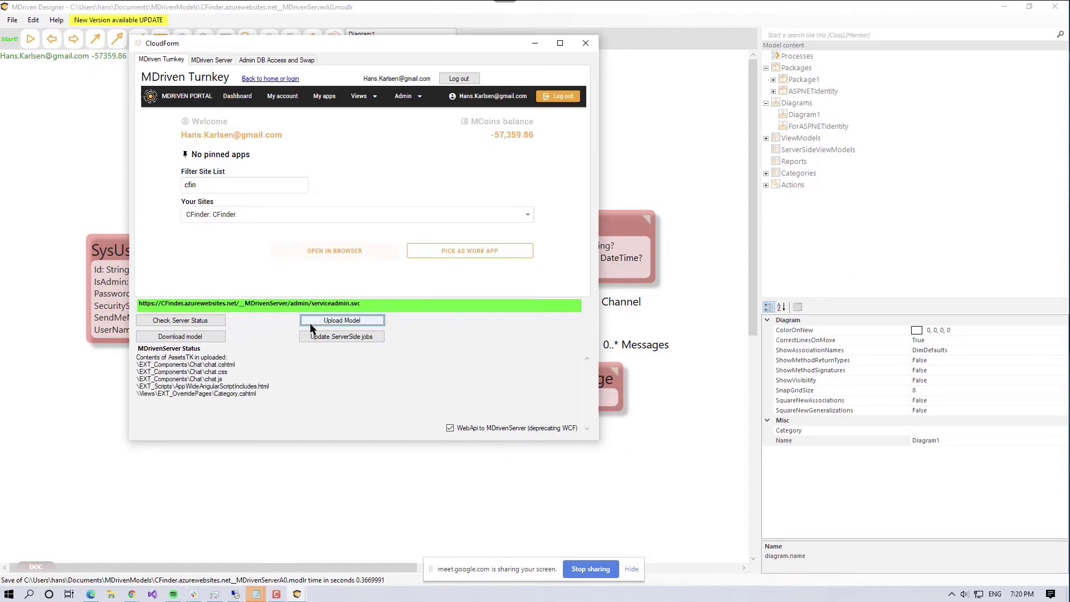
pyautogui.click(181, 326)
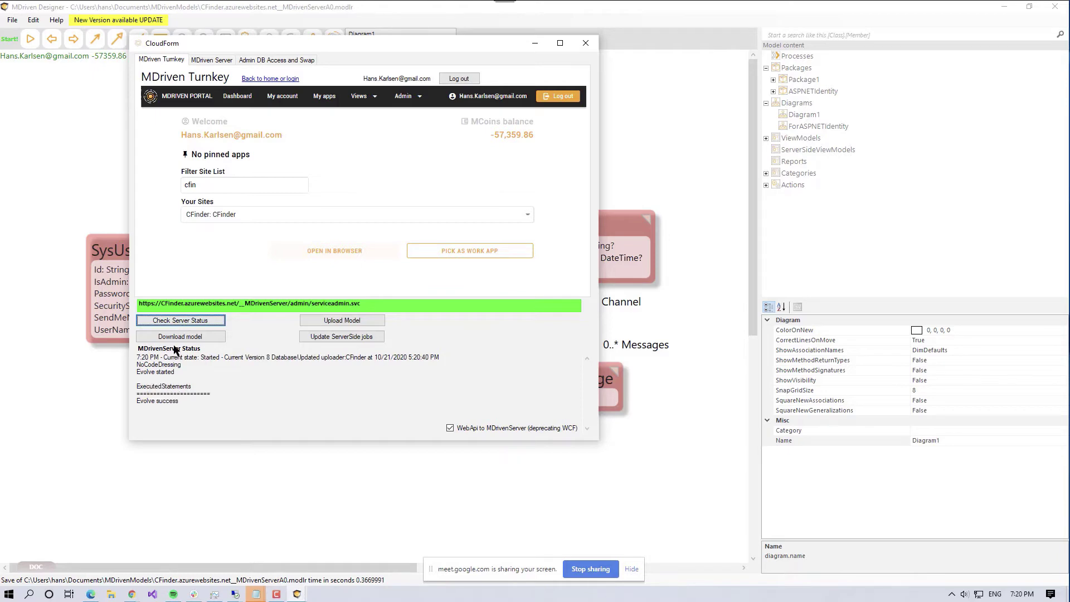
pyautogui.click(586, 43)
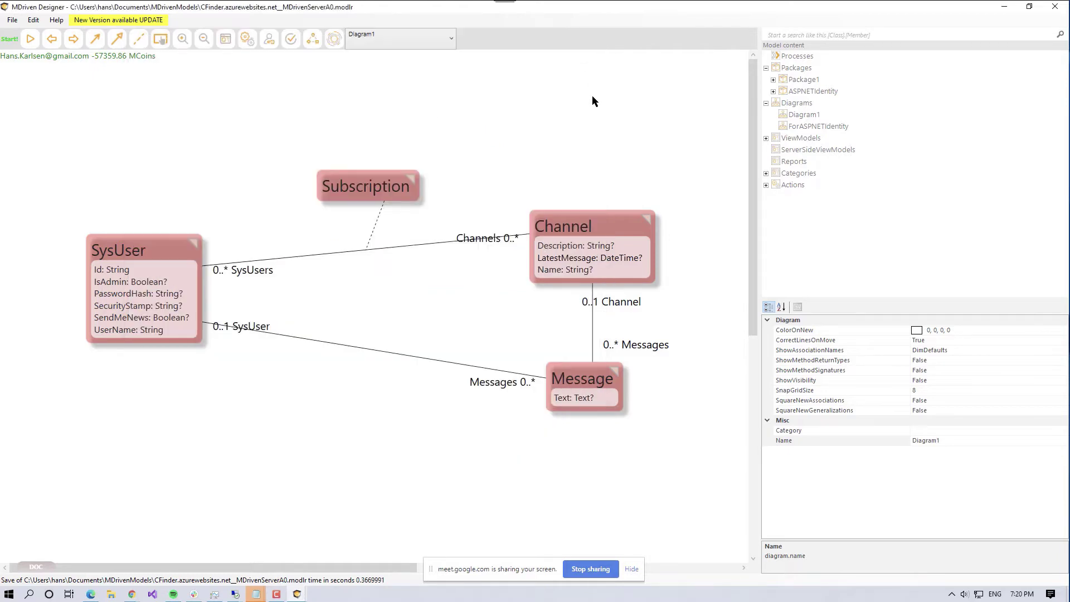
# Step: Switch to the two browser windows showing ChatView and reload the page in each
pyautogui.hotkey('alt', 'Tab')
pyautogui.click(586, 113)
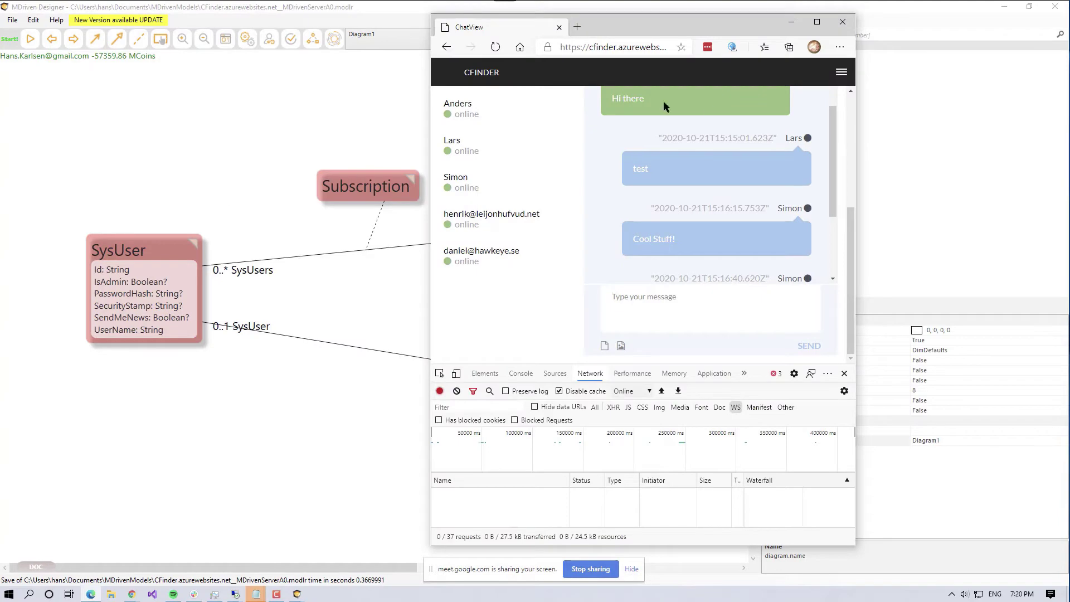
pyautogui.hotkey('alt', 'Tab')
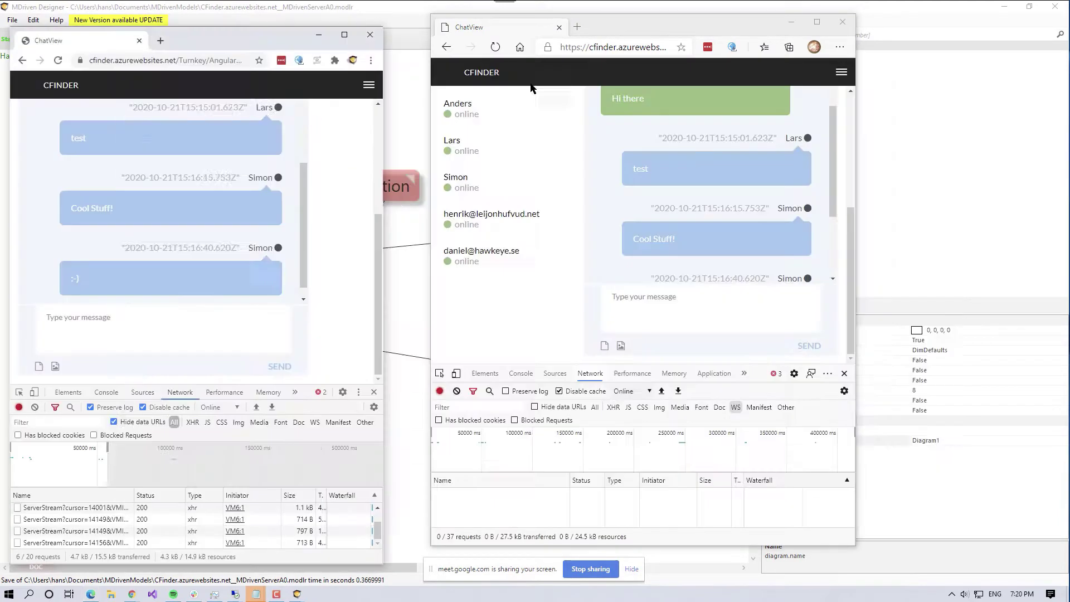
pyautogui.click(58, 60)
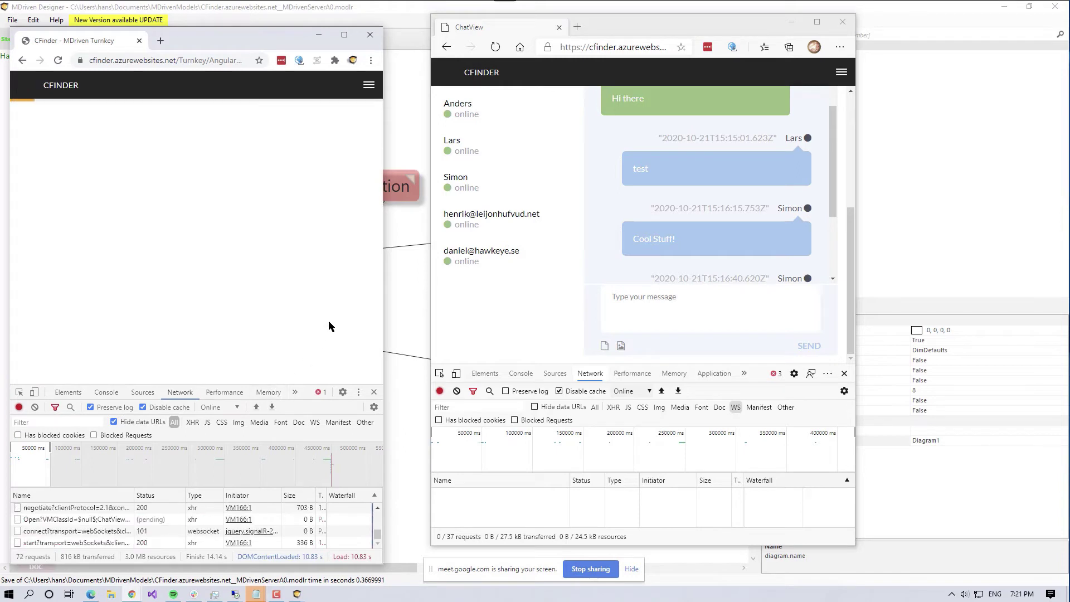
pyautogui.scroll(-3, 735, 225)
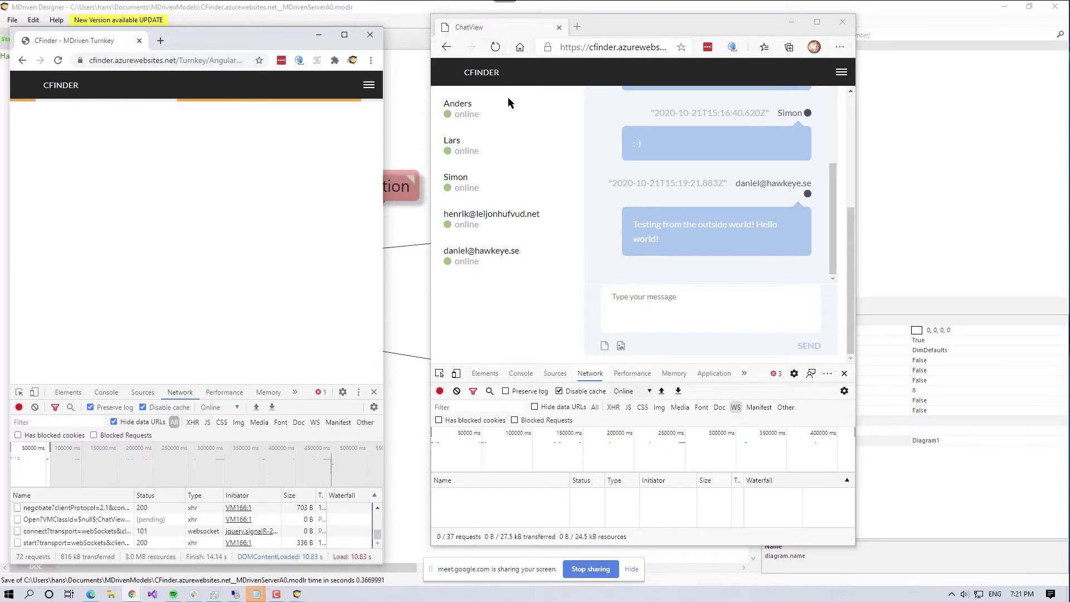
pyautogui.click(496, 48)
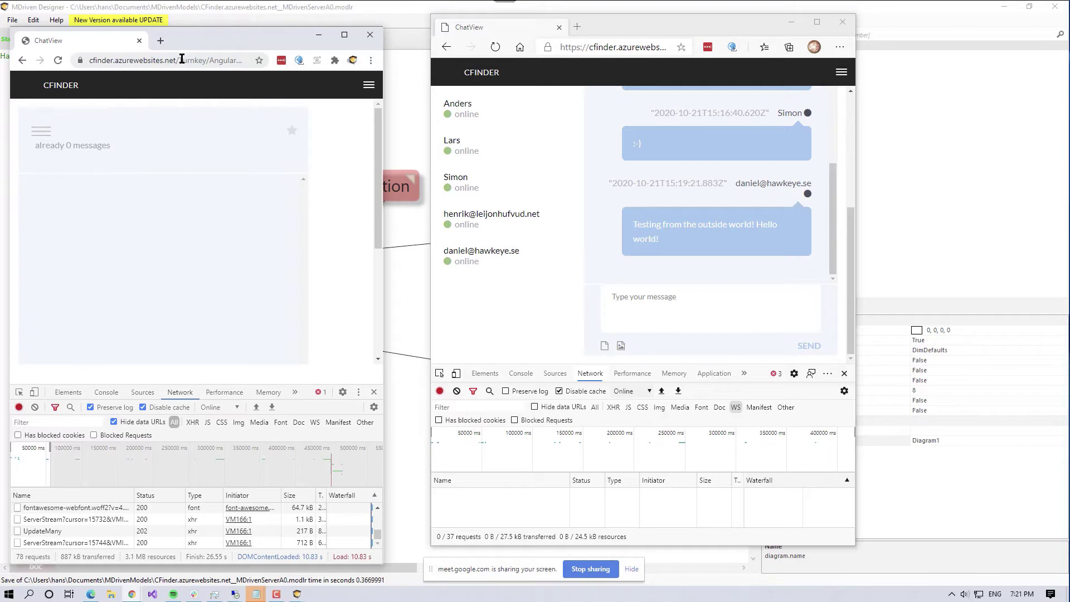
pyautogui.moveTo(182, 59); pyautogui.dragTo(389, 67)
pyautogui.press('BackSpace')
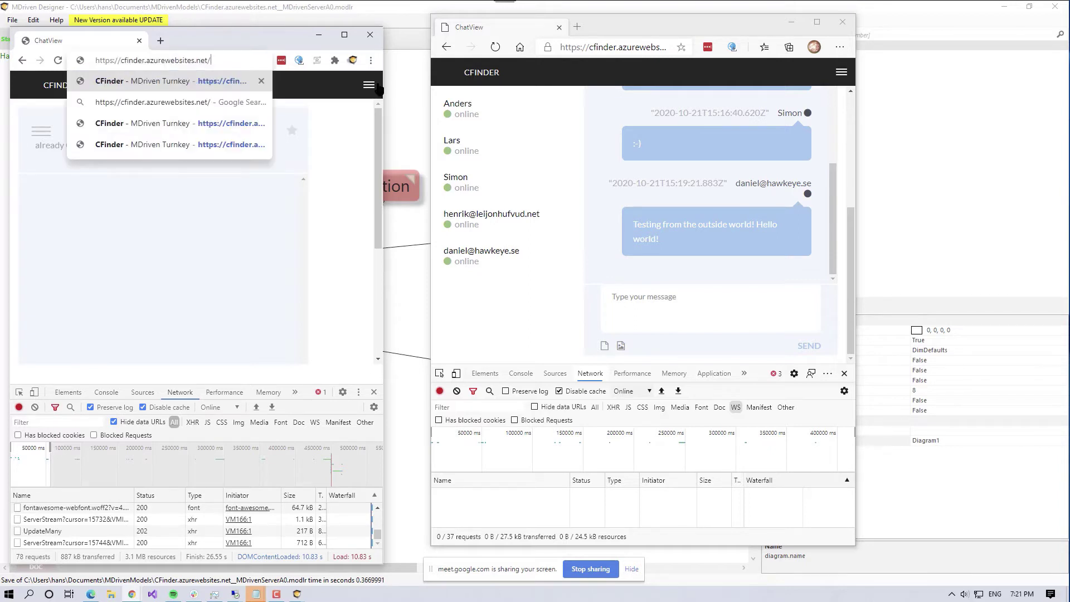
pyautogui.press('Return')
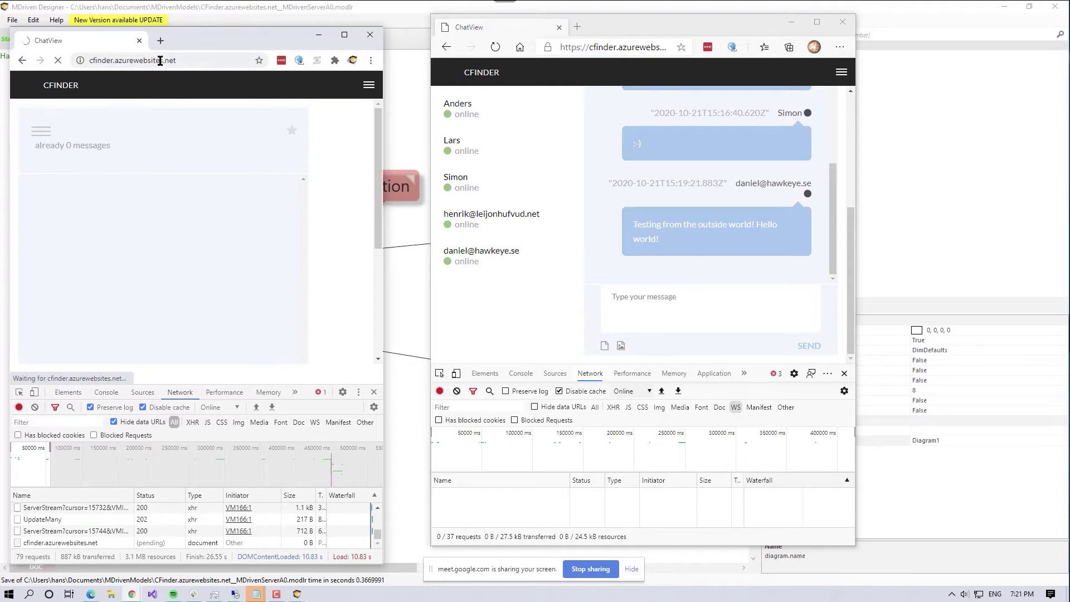
pyautogui.click(206, 58)
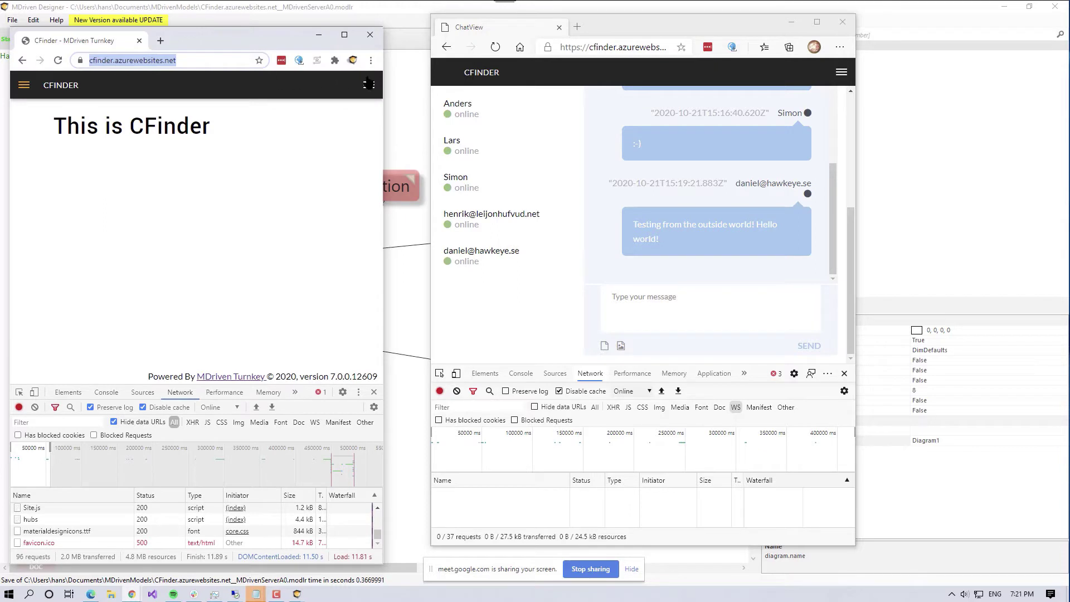
pyautogui.click(369, 84)
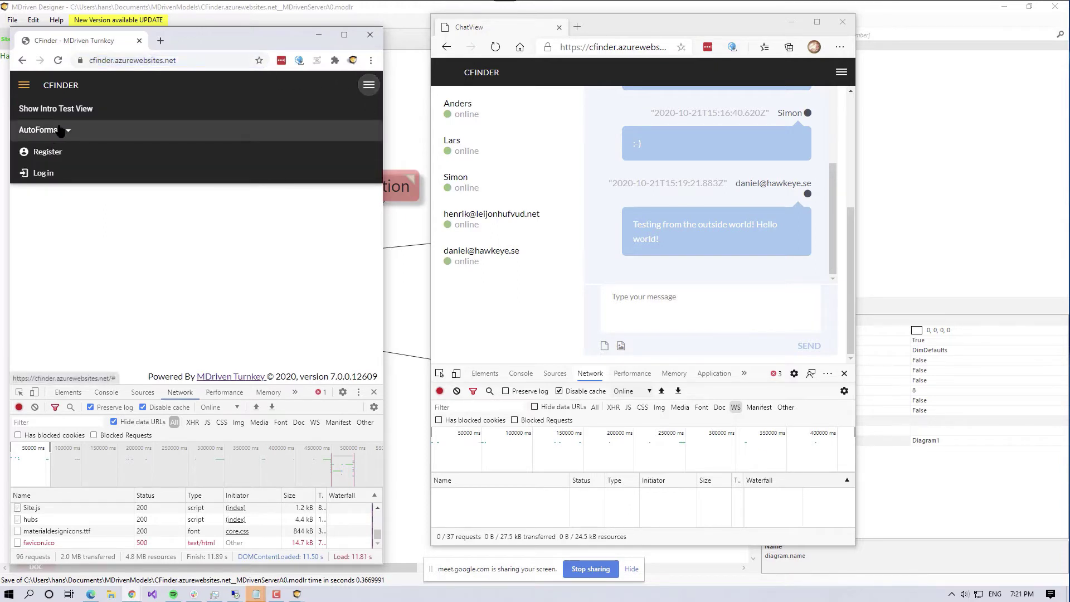
pyautogui.click(89, 109)
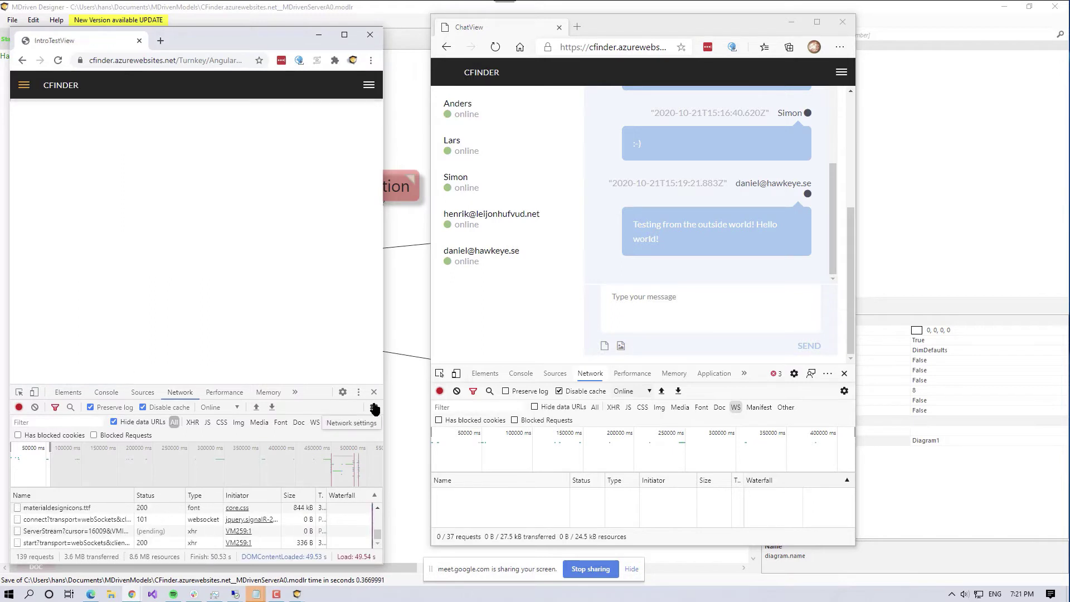
# Step: In Chrome, act as the presenter's user and open the Channel1 chat, and return Edge to CFinder's start page
pyautogui.click(133, 161)
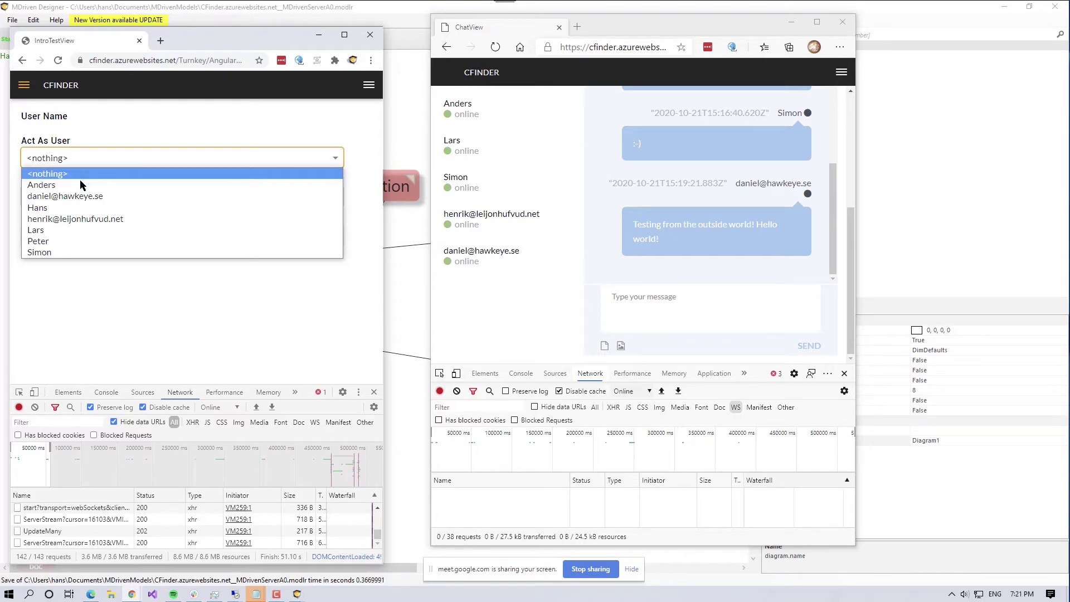
pyautogui.click(78, 207)
pyautogui.click(92, 201)
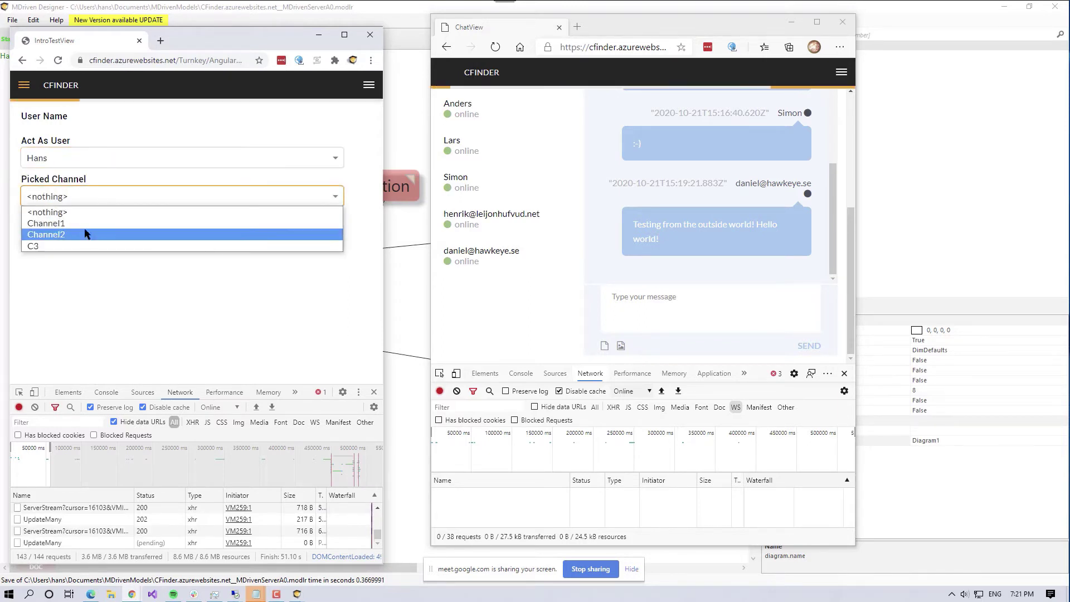
pyautogui.click(84, 223)
pyautogui.click(496, 48)
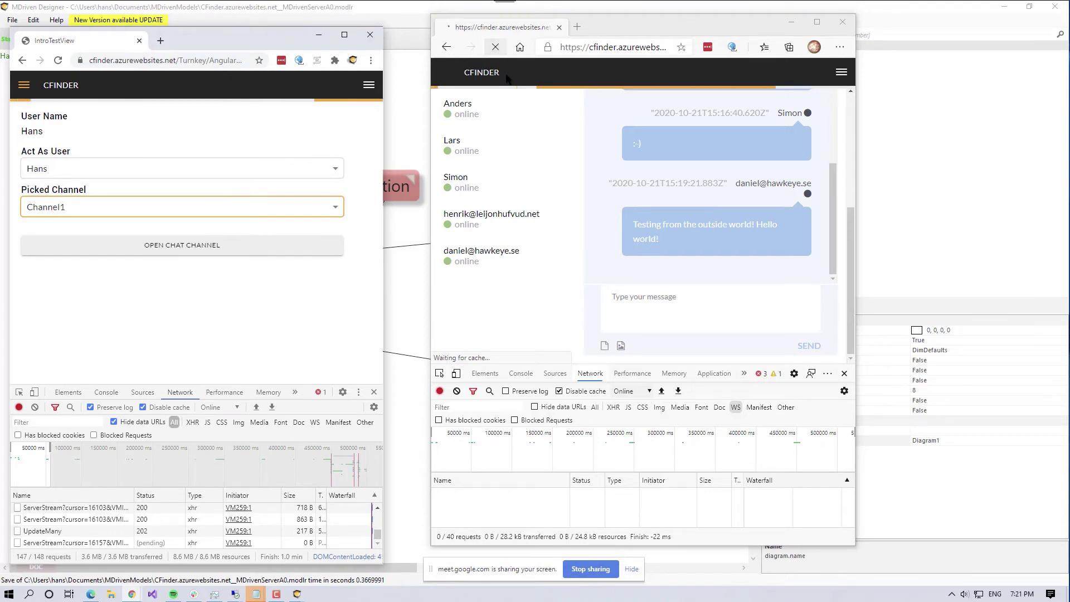
pyautogui.click(504, 78)
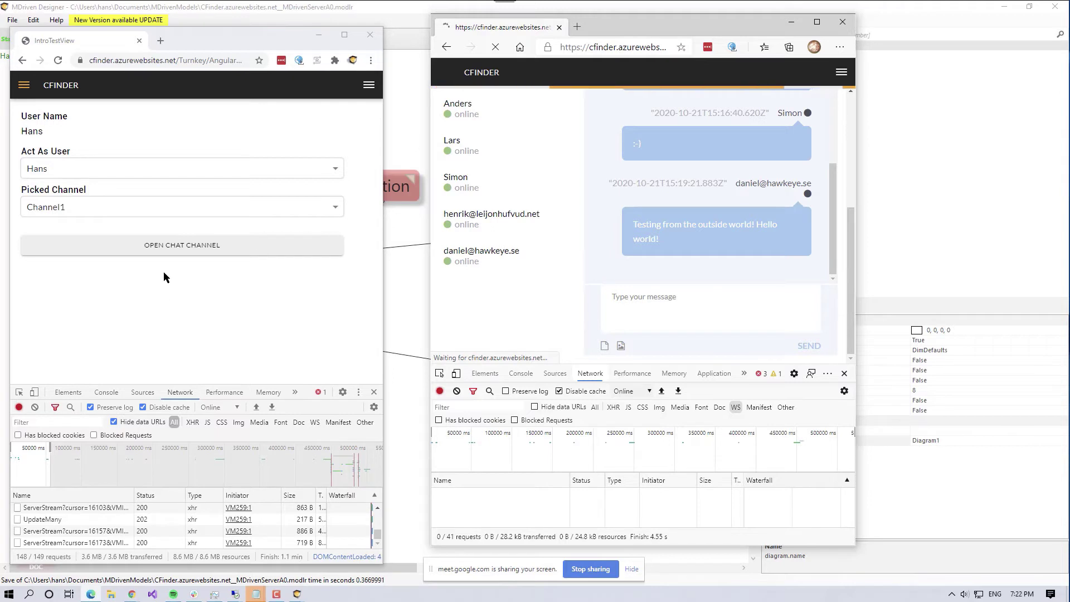
pyautogui.click(173, 249)
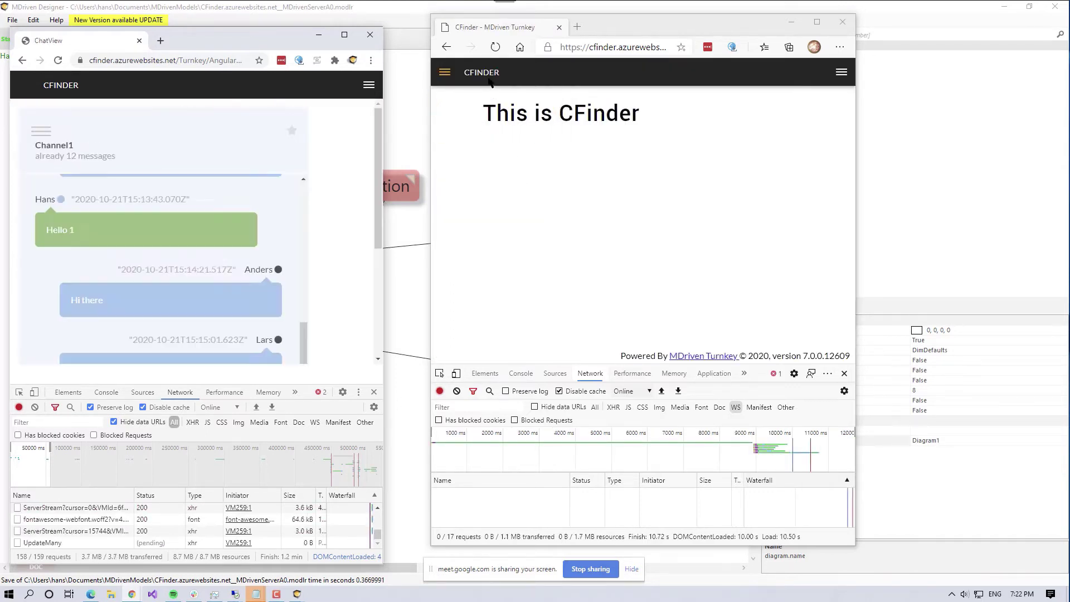
# Step: In Edge, show the Intro Test View, act as a different user, and open the chat for Channel1
pyautogui.click(841, 72)
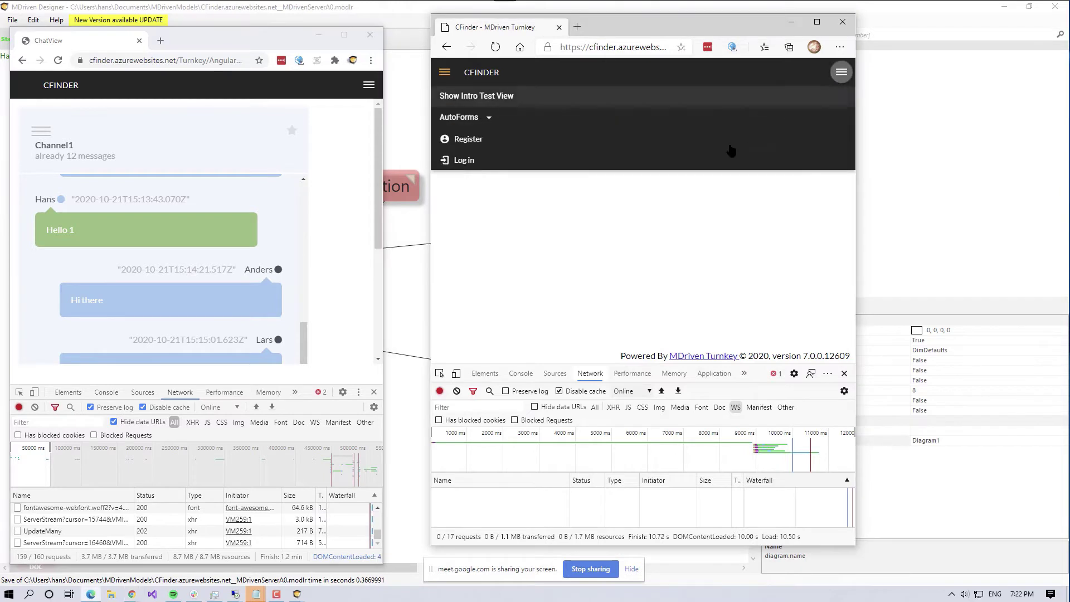
pyautogui.click(482, 96)
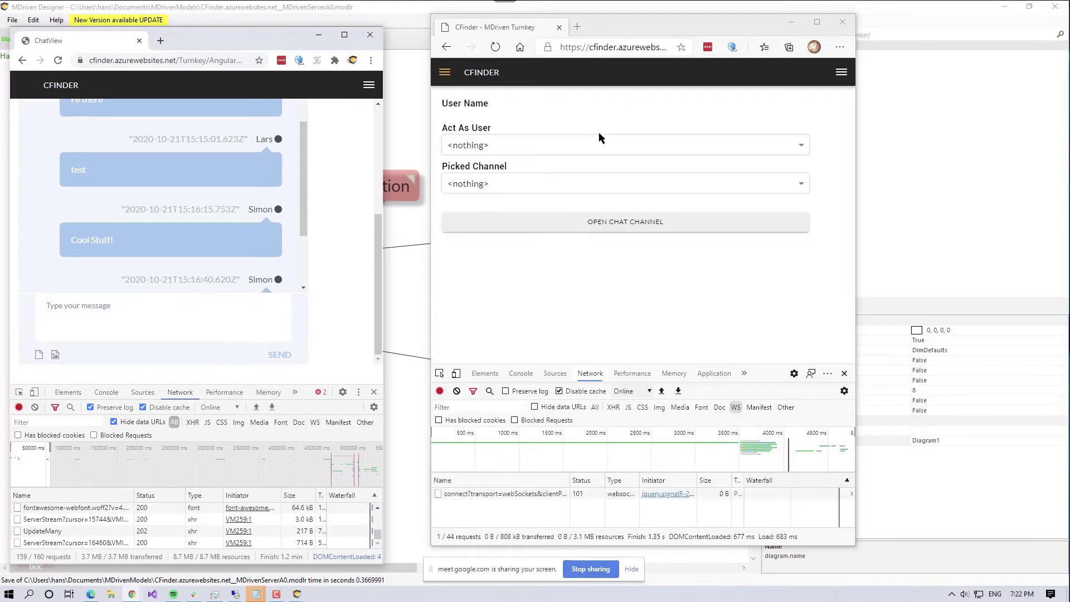
pyautogui.click(569, 148)
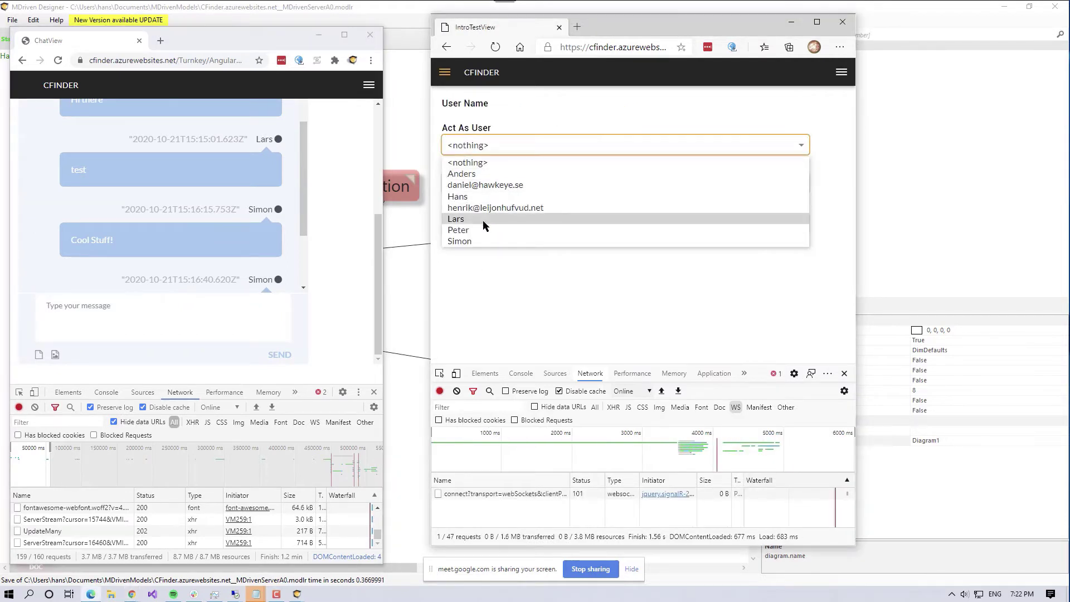
pyautogui.click(469, 229)
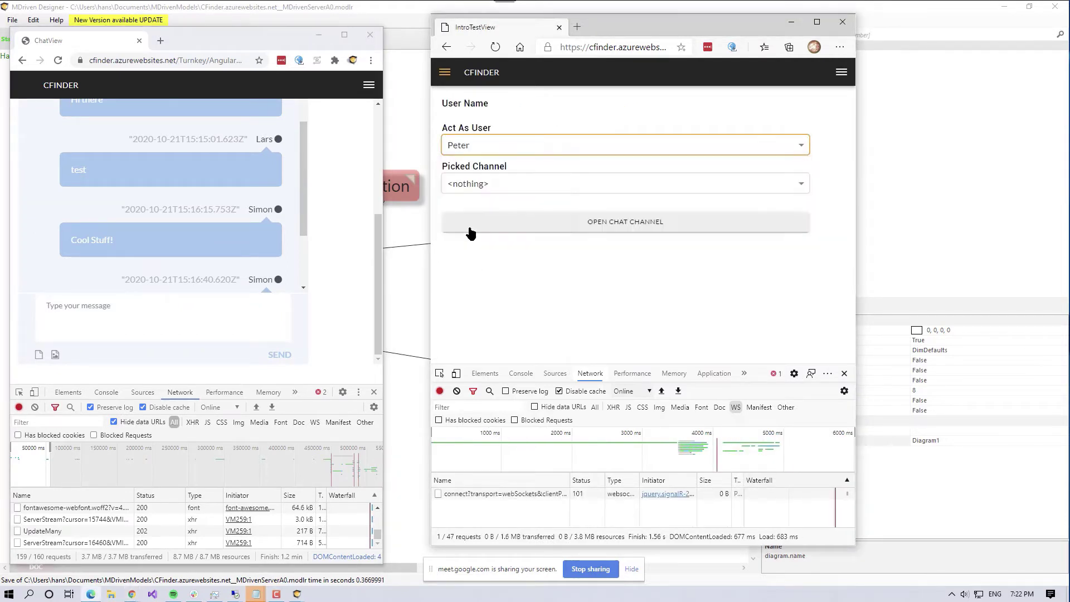
pyautogui.click(512, 195)
pyautogui.click(498, 224)
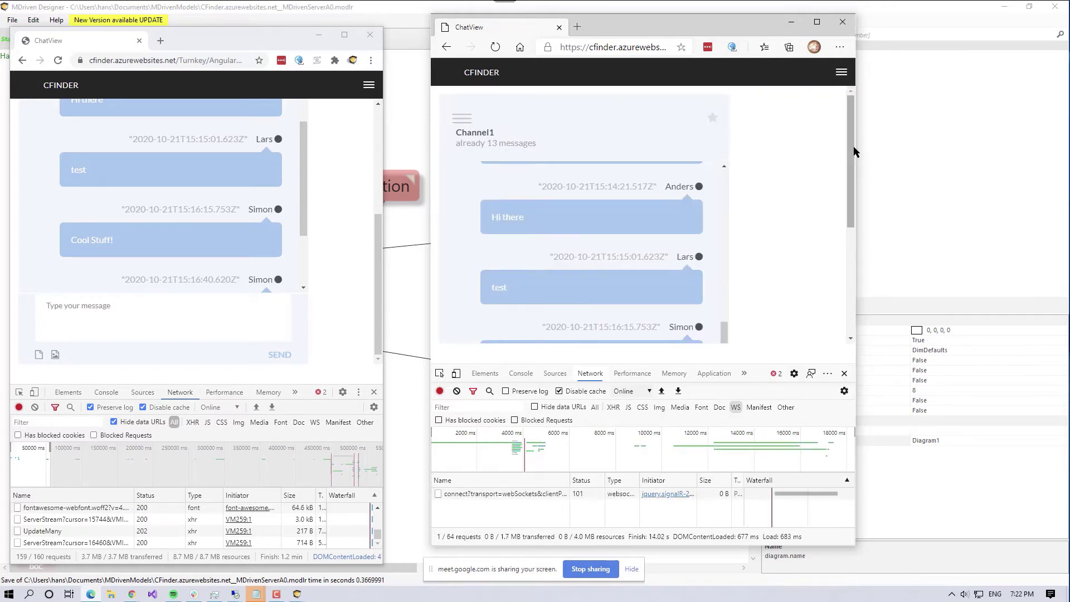
# Step: Clear the recorded network requests in both browsers' developer tools and place the cursor in Chrome's empty chat message field
pyautogui.moveTo(852, 149); pyautogui.dragTo(855, 297)
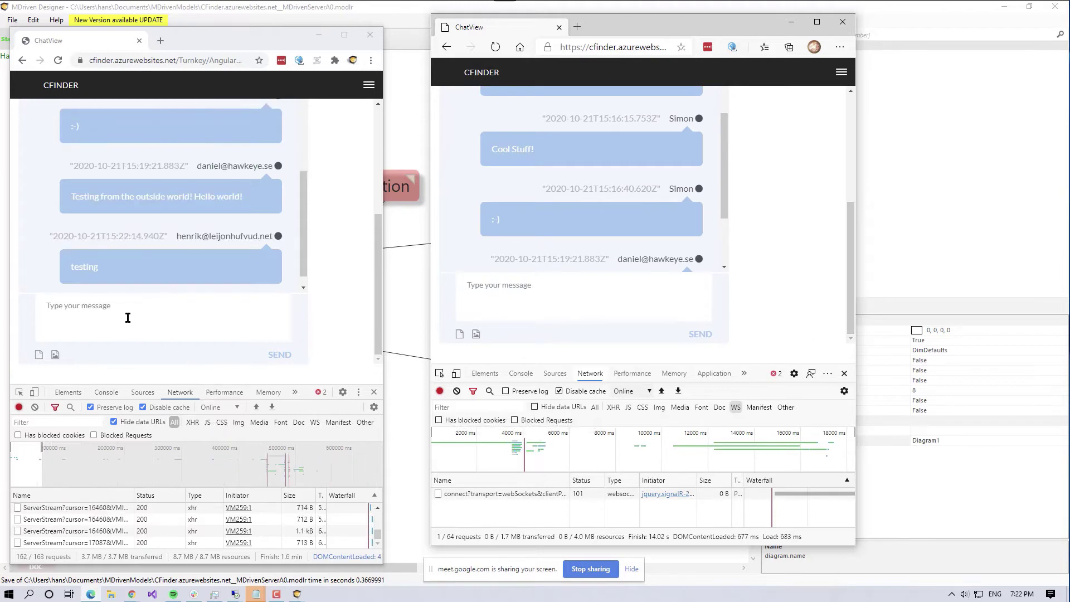
pyautogui.click(93, 306)
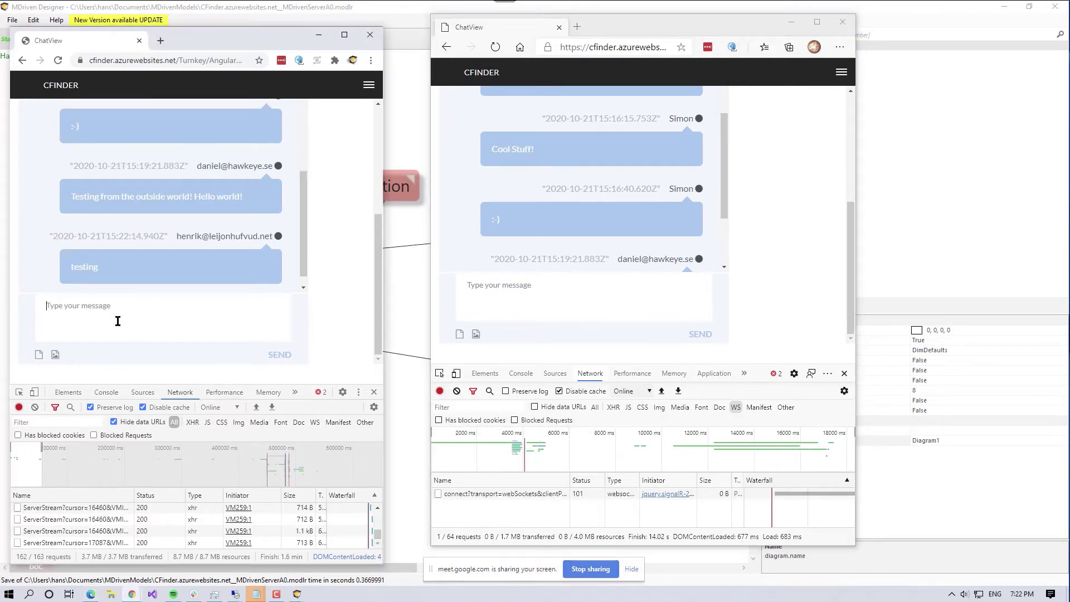
pyautogui.moveTo(724, 153); pyautogui.dragTo(699, 268)
pyautogui.click(114, 316)
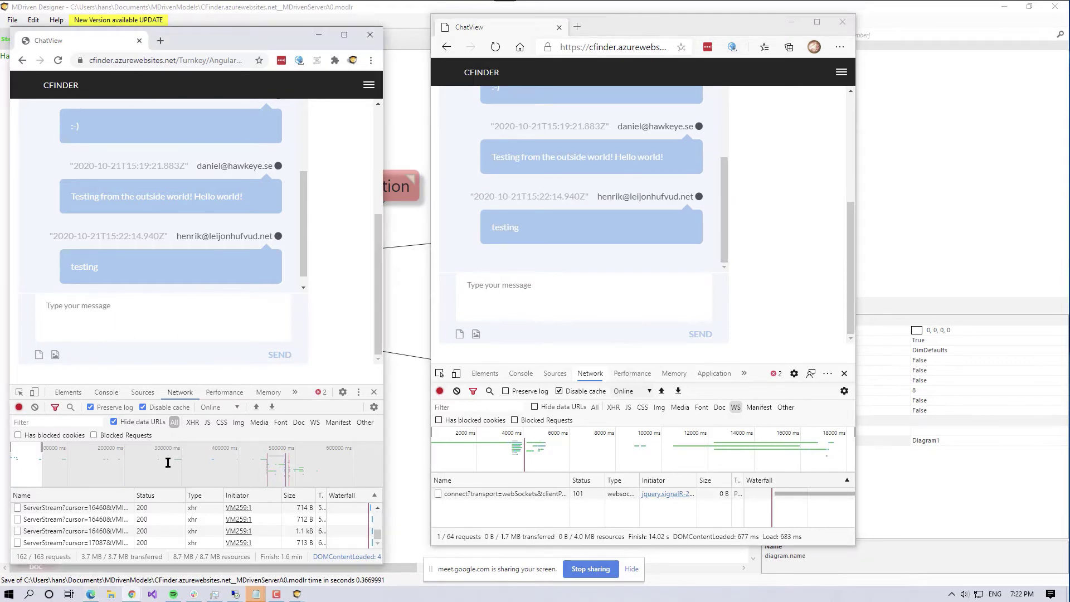
pyautogui.click(34, 407)
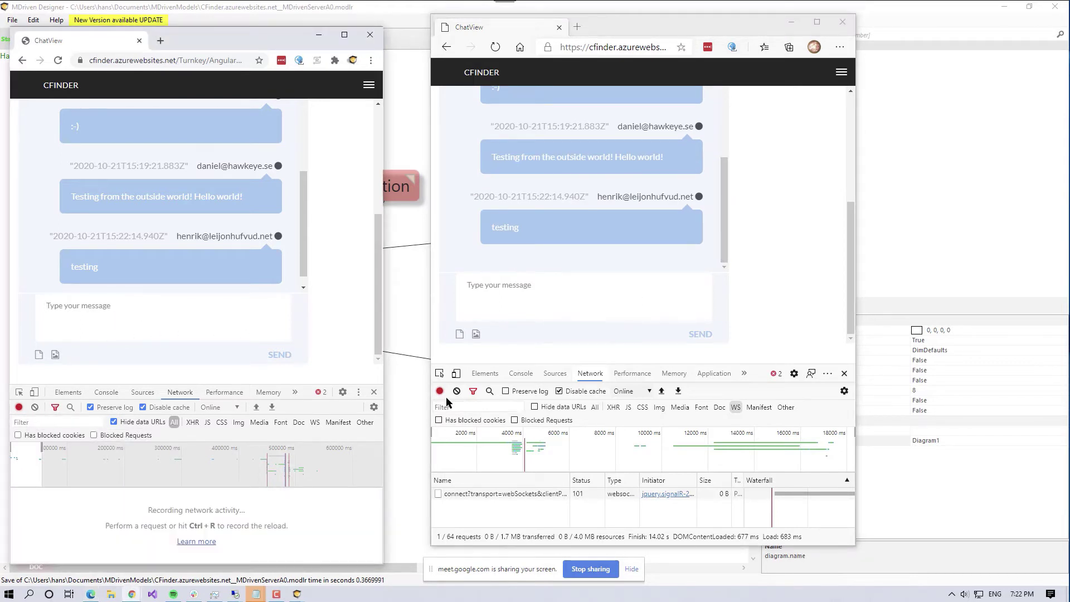
pyautogui.click(456, 392)
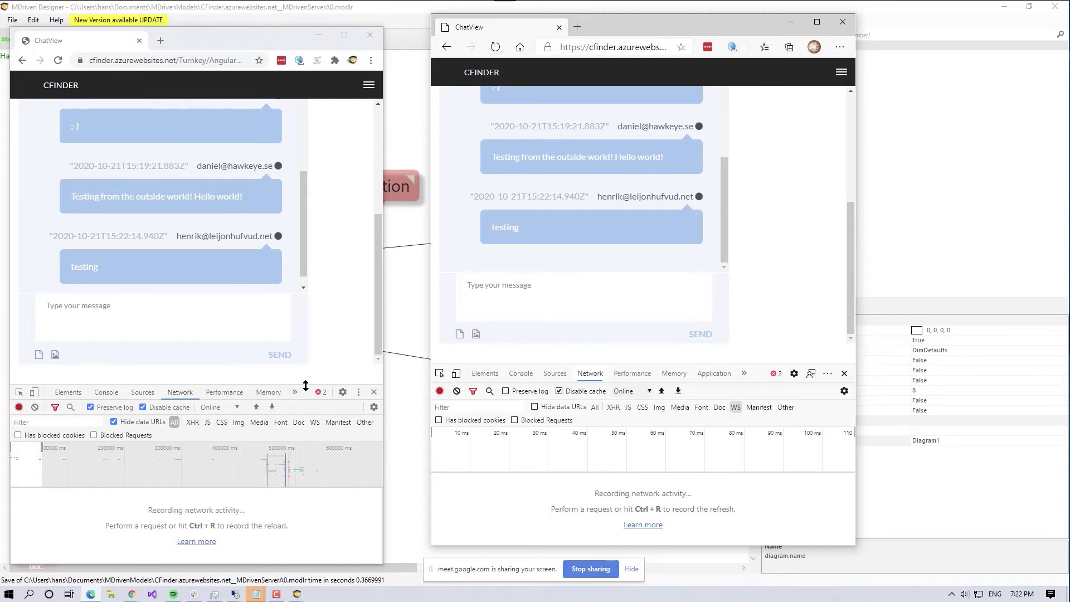
pyautogui.moveTo(306, 385); pyautogui.dragTo(301, 387)
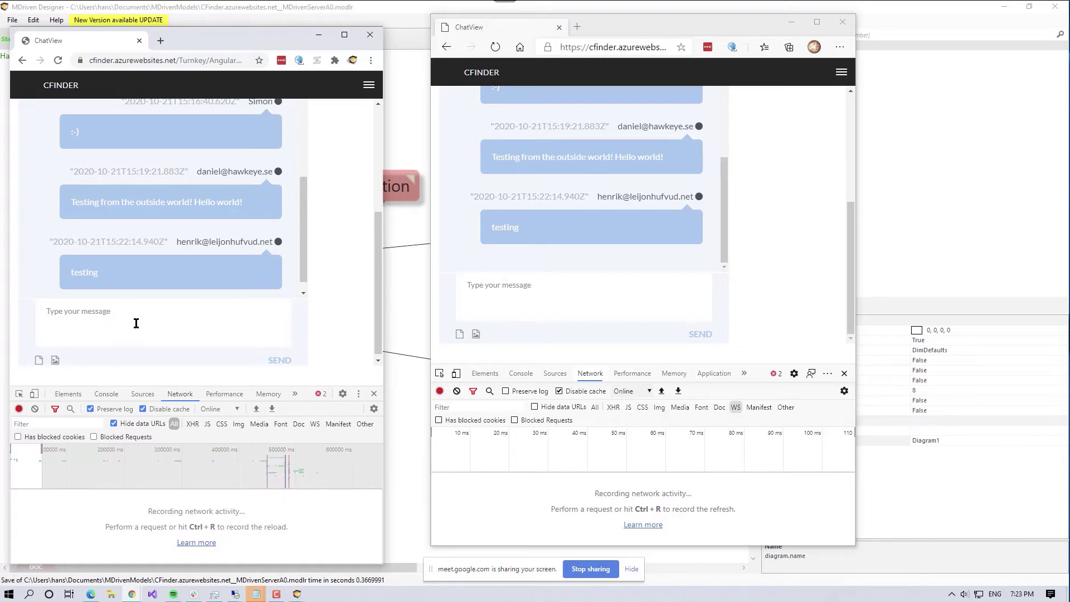
pyautogui.scroll(-1, 145, 275)
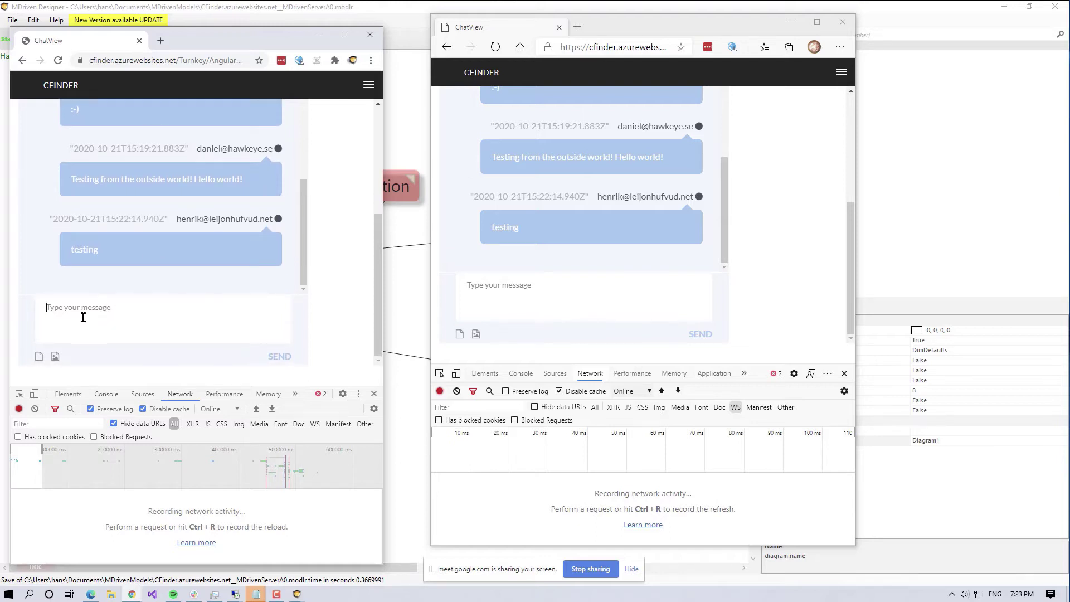
# Step: Send the message "aaaaa" from Chrome's chat to the one in Edge and clear the leftover text from Chrome's message field
pyautogui.write('aaaaa')
pyautogui.click(276, 358)
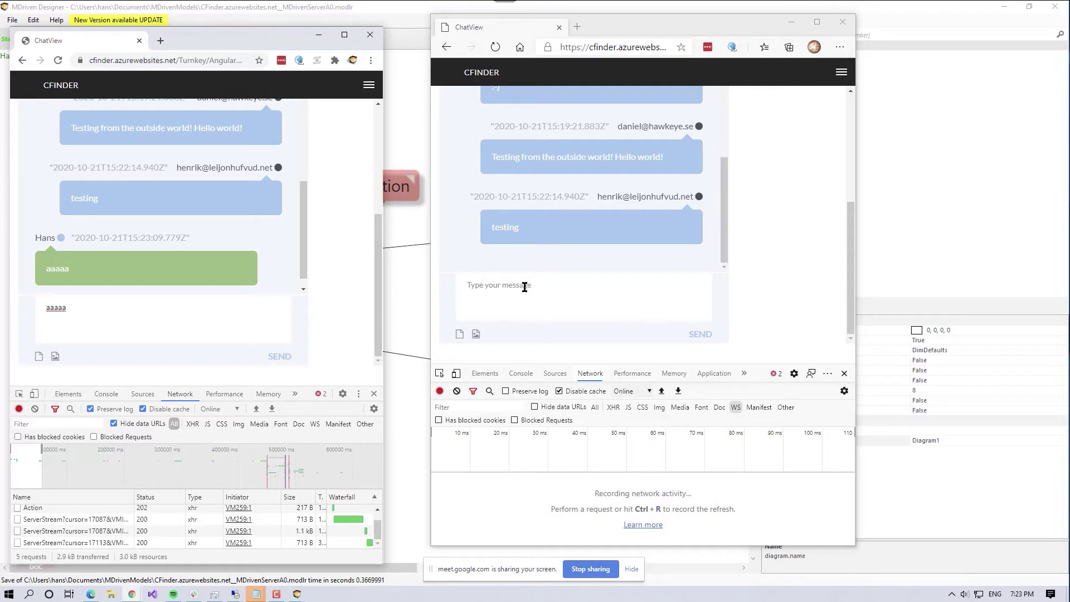
pyautogui.click(502, 290)
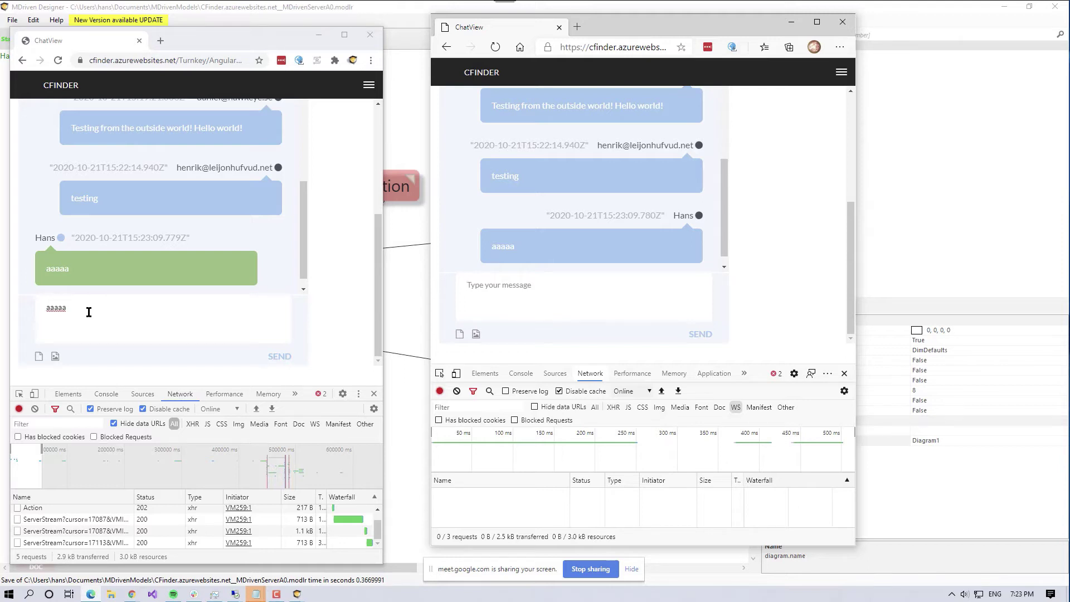
pyautogui.moveTo(71, 308); pyautogui.dragTo(42, 307)
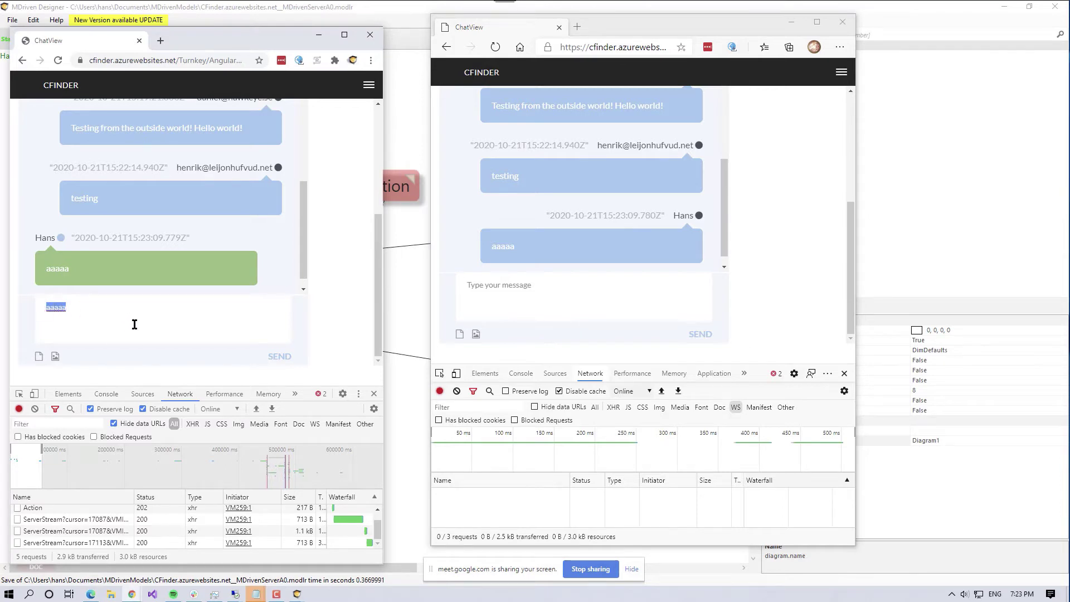
pyautogui.press('BackSpace')
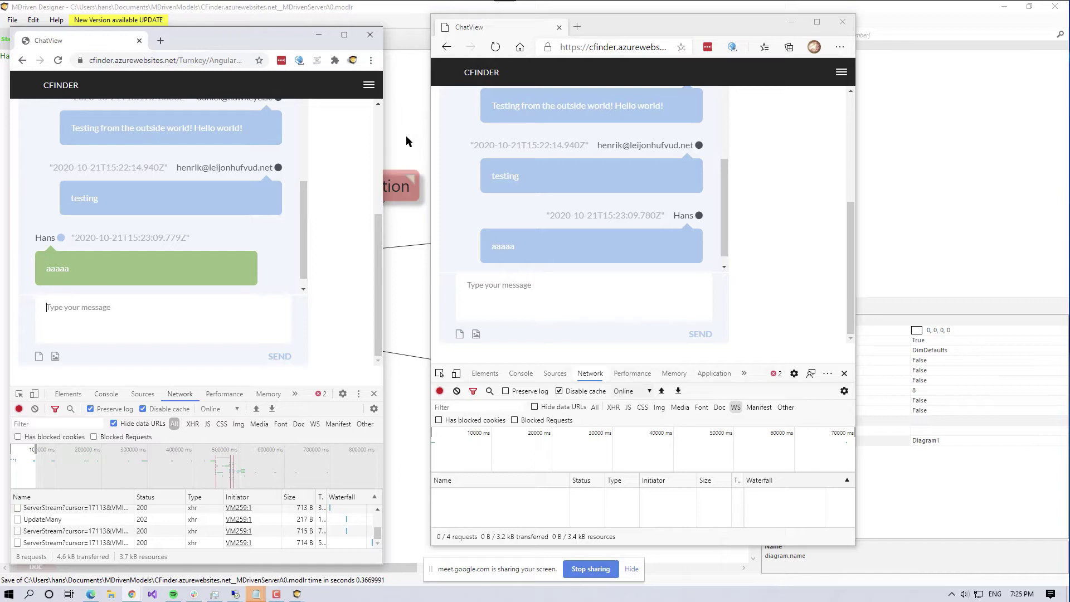
# Step: Switch to MDriven Designer and start the system prototyper with MDriven Server as its persistence
pyautogui.click(388, 12)
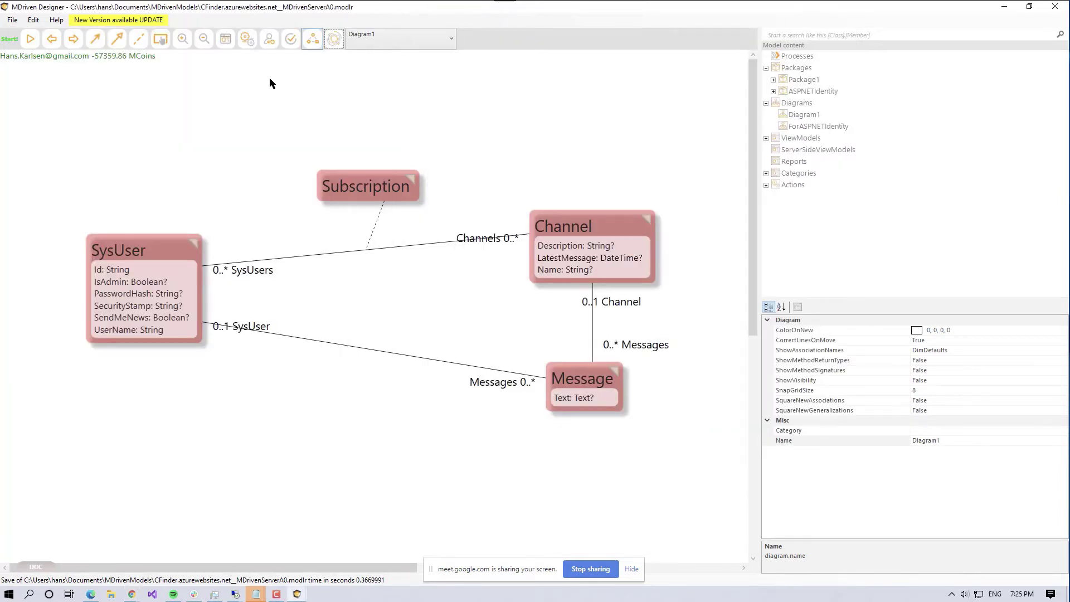
pyautogui.click(31, 40)
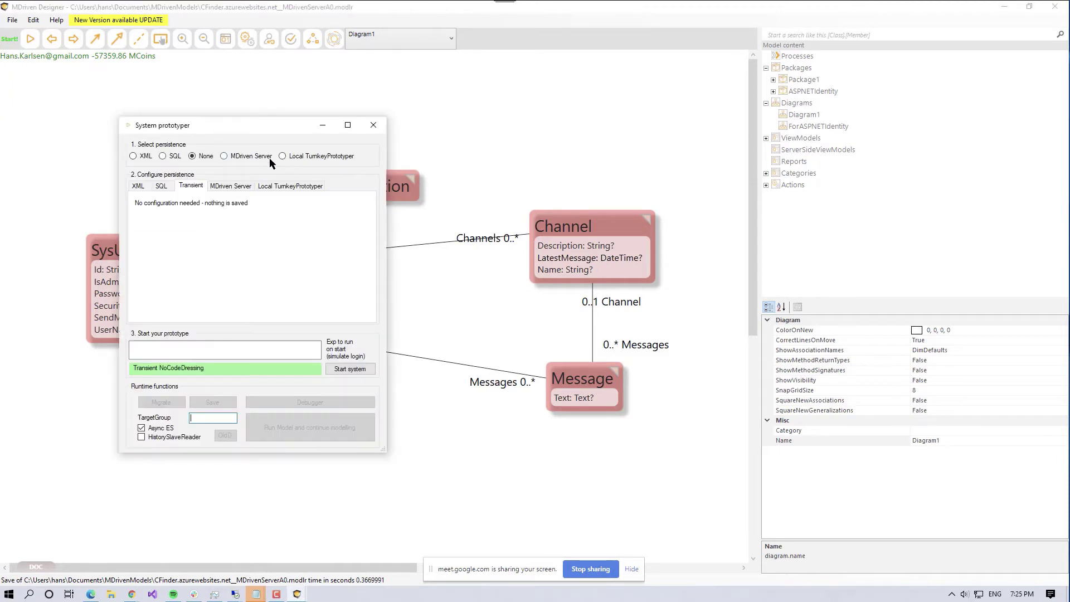
pyautogui.click(253, 157)
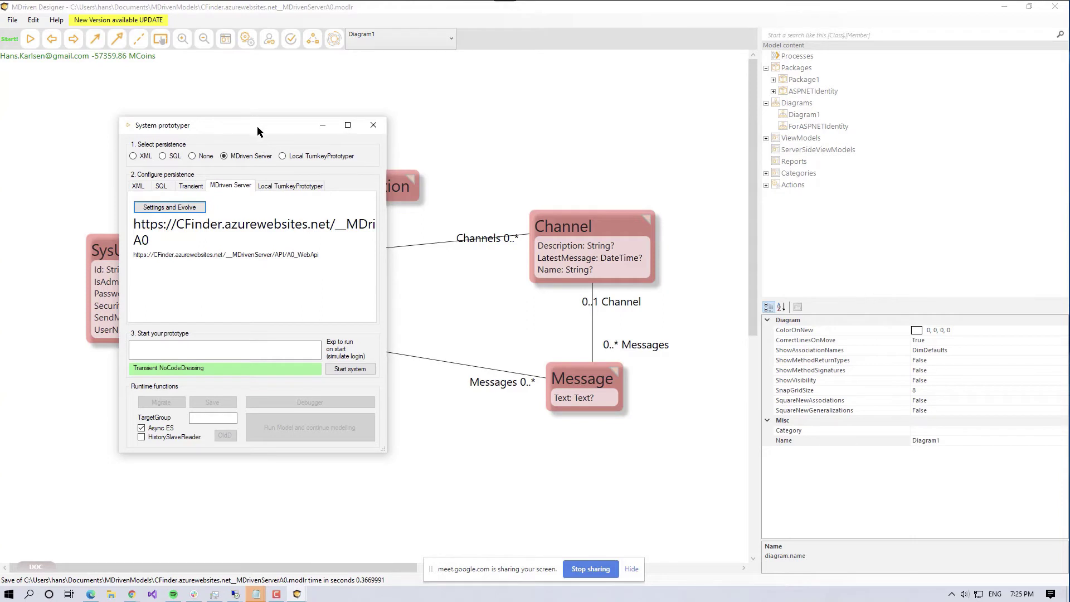
pyautogui.moveTo(257, 132); pyautogui.dragTo(237, 80)
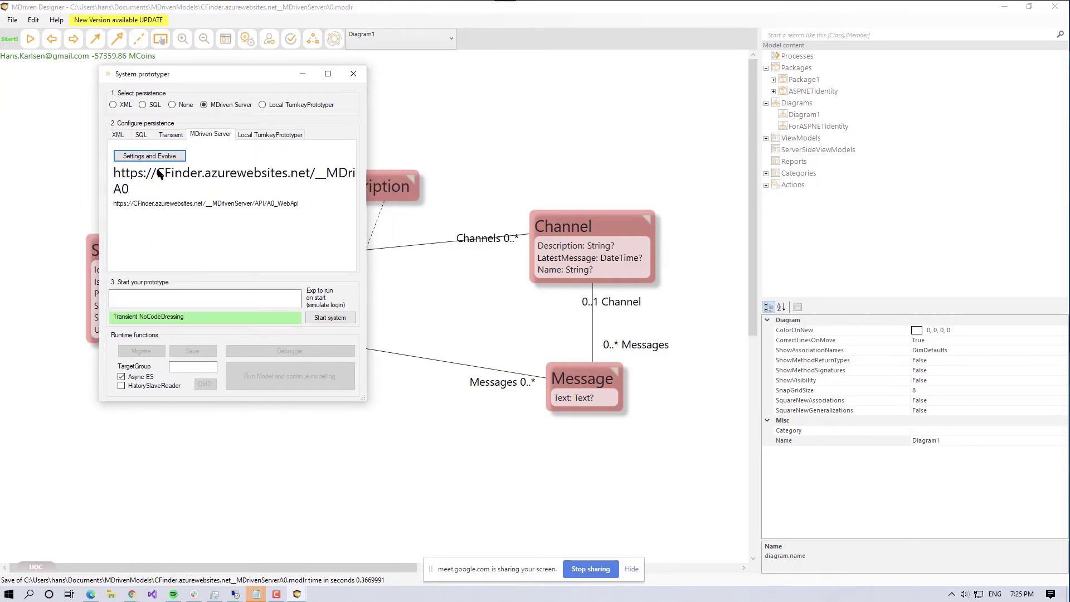
pyautogui.click(333, 321)
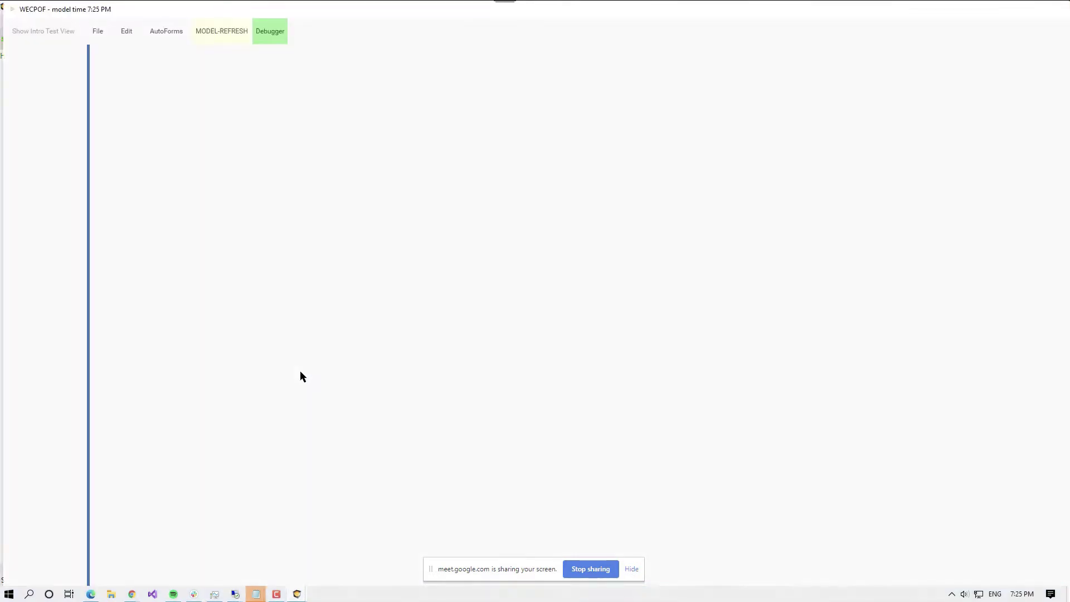
# Step: In the prototype, show the Intro Test View, act as the presenter's user, and open the chat for Channel1
pyautogui.click(56, 33)
pyautogui.click(140, 93)
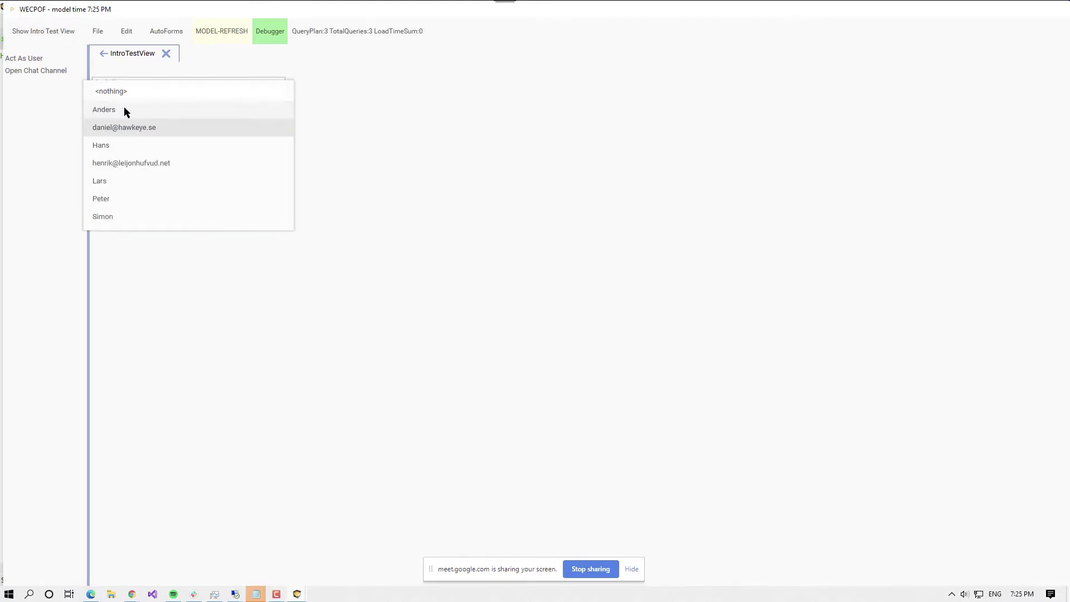
pyautogui.click(119, 144)
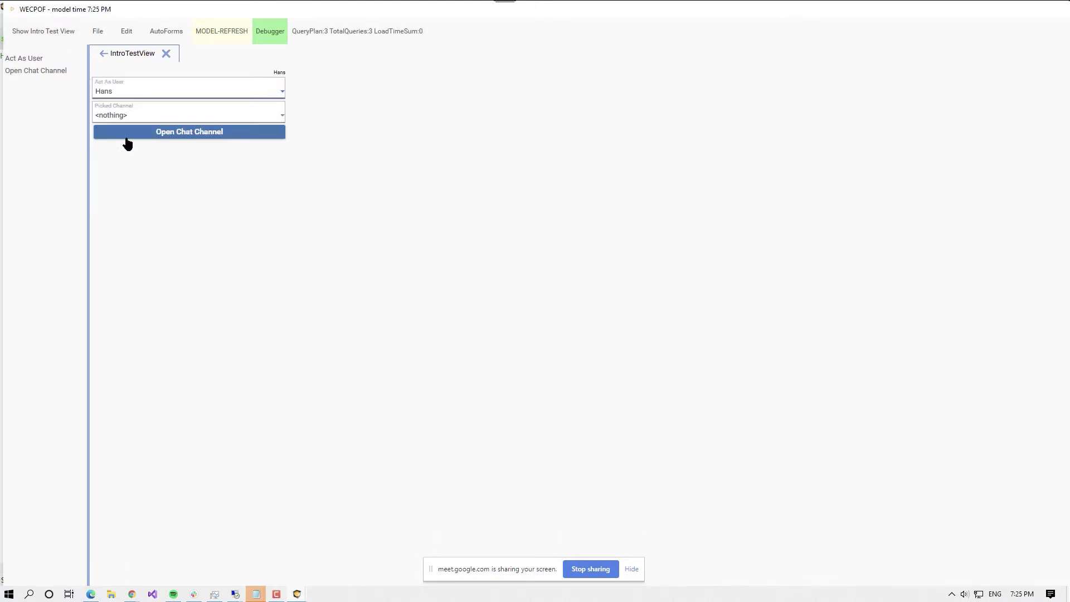
pyautogui.click(138, 114)
pyautogui.click(137, 139)
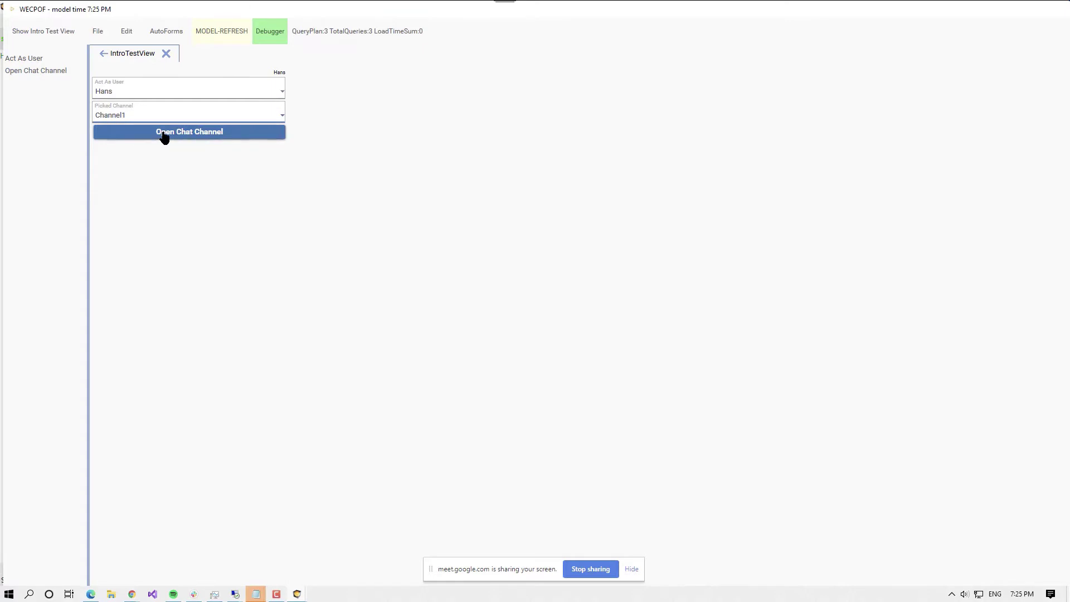
pyautogui.click(162, 135)
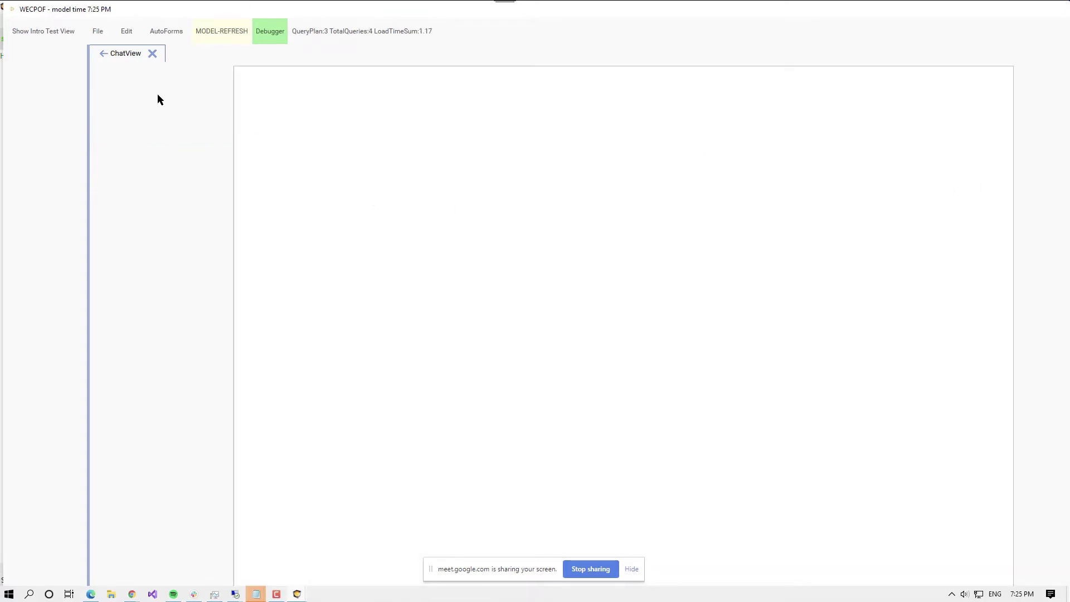
# Step: Search all users in the Auto Form Sys User Seeker and open the first user's record
pyautogui.click(163, 33)
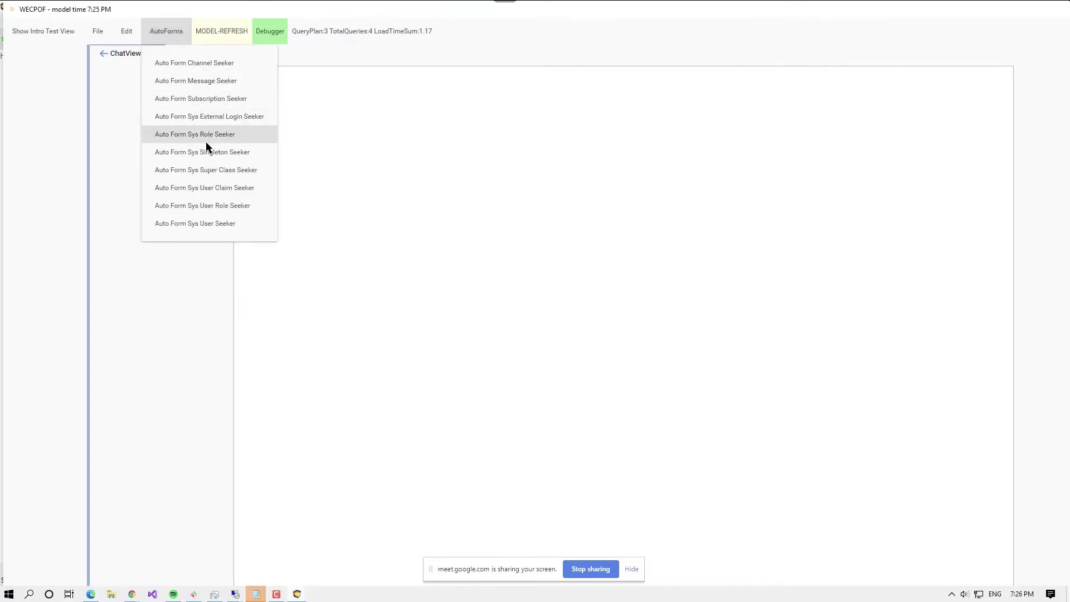
pyautogui.click(202, 223)
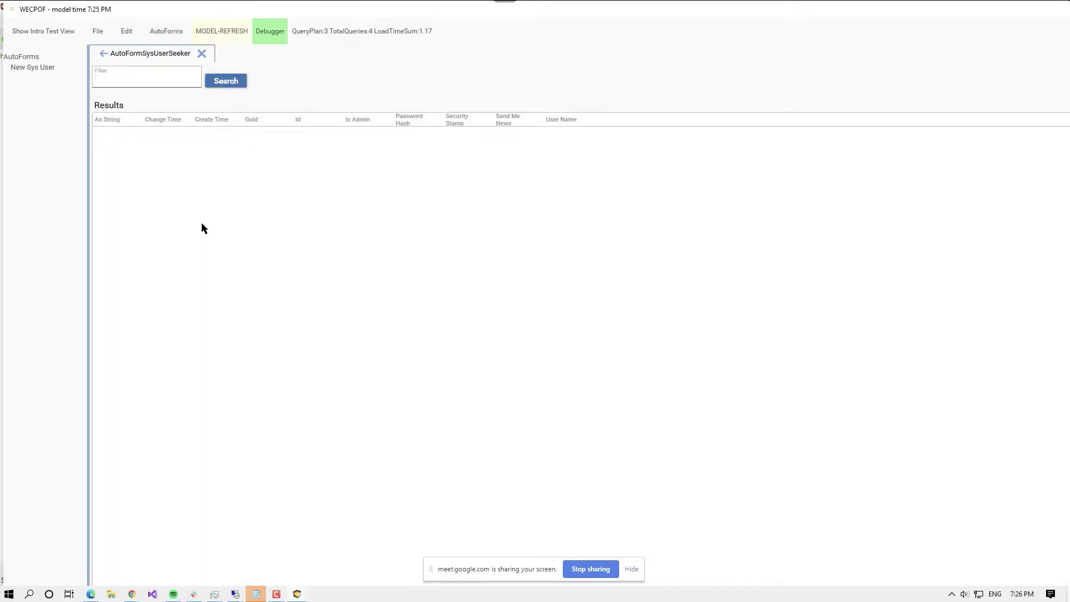
pyautogui.click(223, 82)
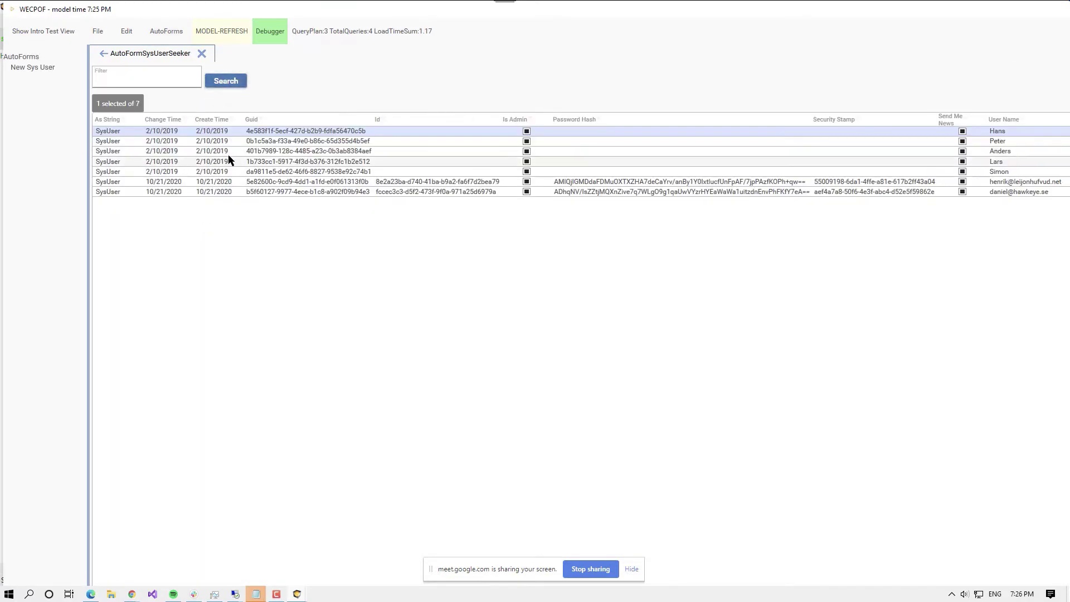
pyautogui.doubleClick(998, 132)
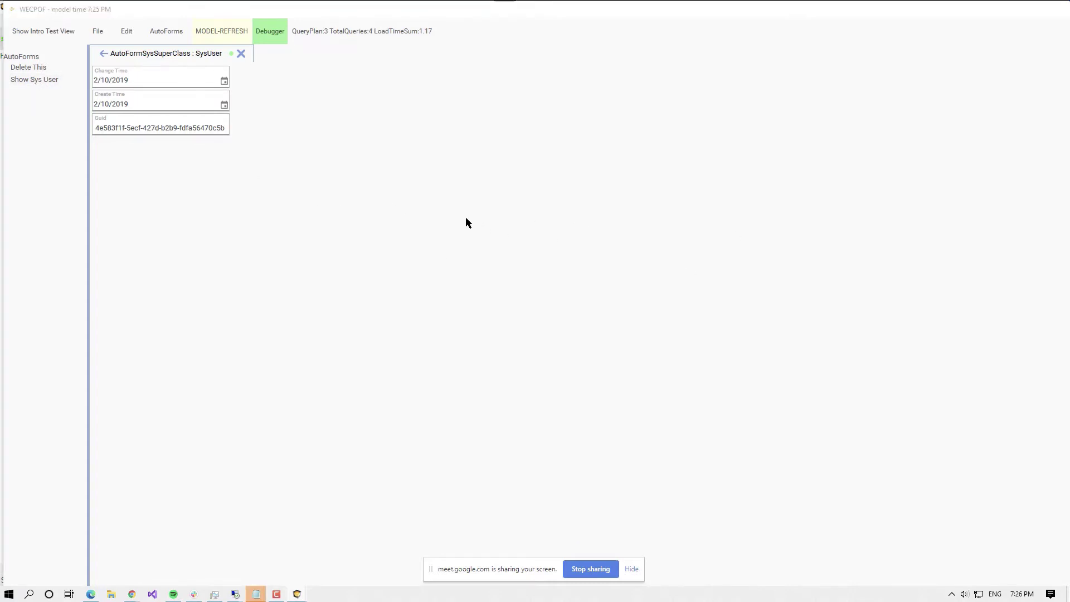
pyautogui.hotkey('alt', 'Tab')
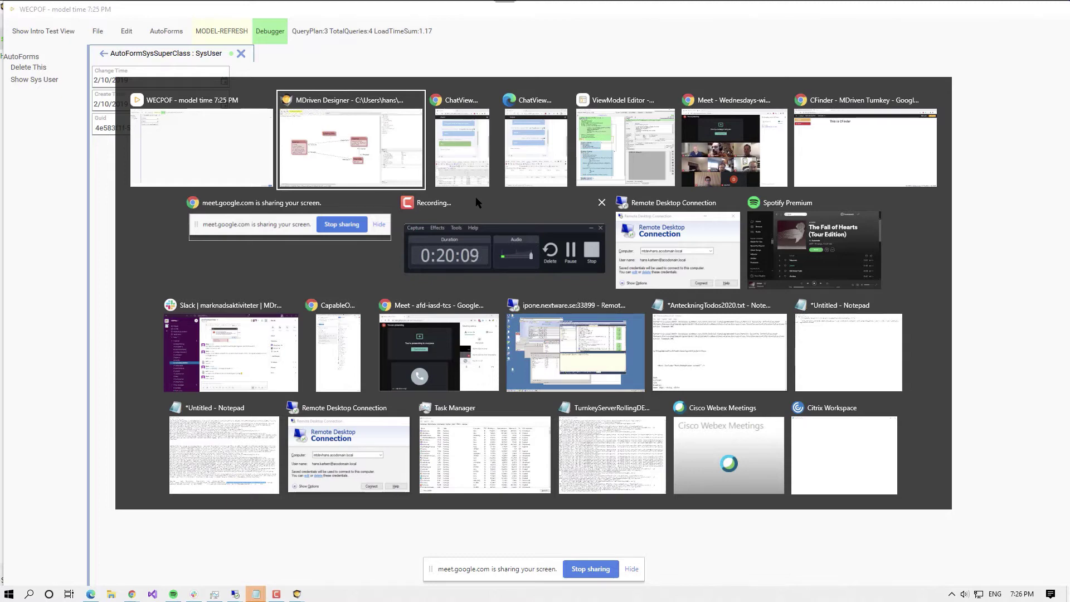
pyautogui.hotkey('alt', 'shift', 'Tab')
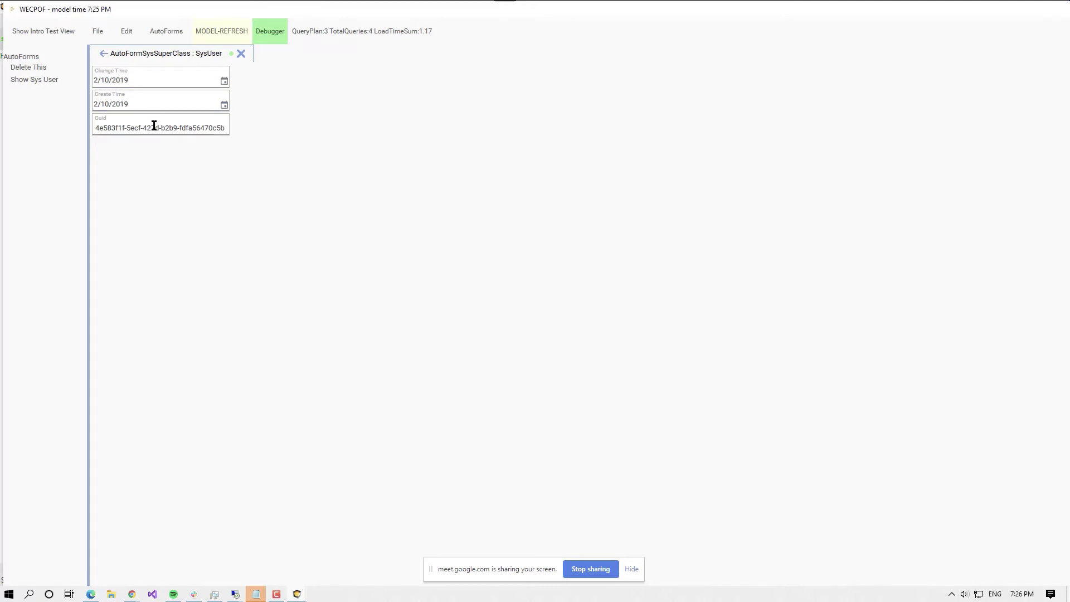
pyautogui.click(156, 79)
pyautogui.click(171, 35)
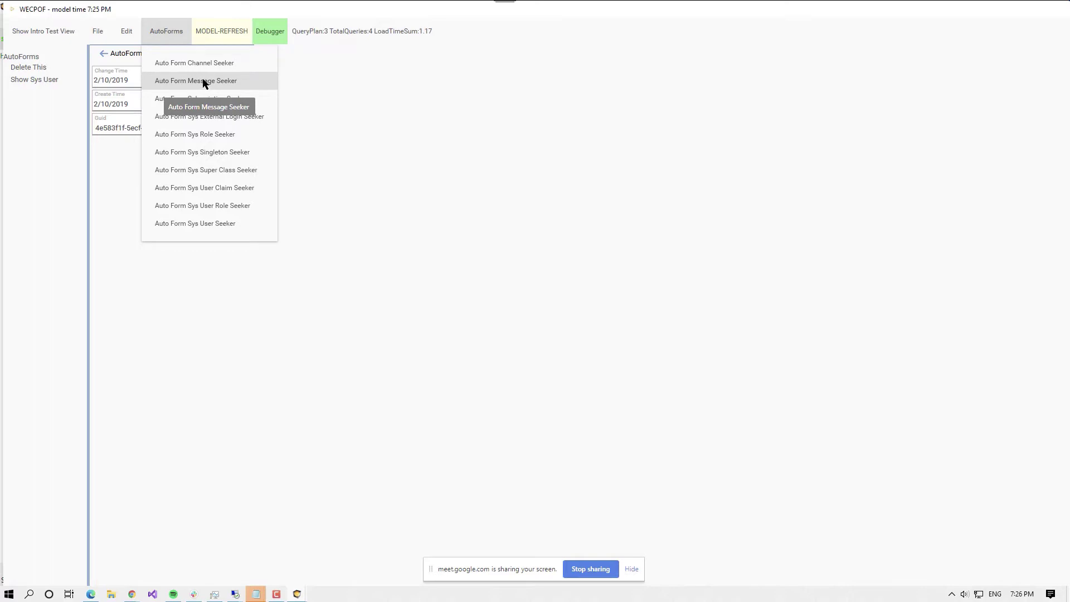
pyautogui.click(324, 71)
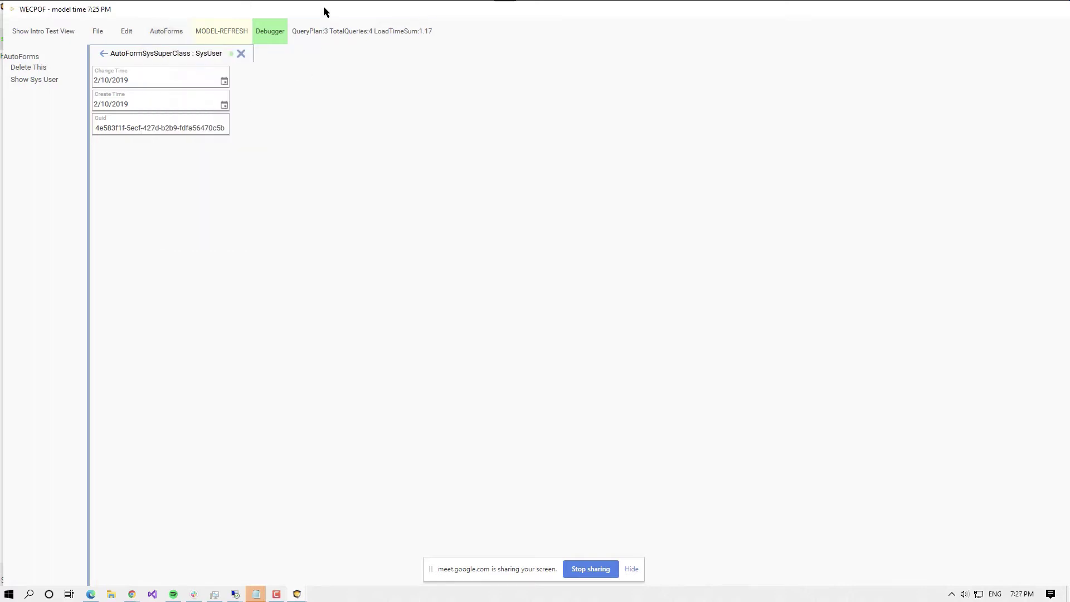
# Step: Restore the prototype window from full screen, shrink and reposition it, and bring MDriven Designer to the front
pyautogui.moveTo(324, 2); pyautogui.dragTo(304, 60)
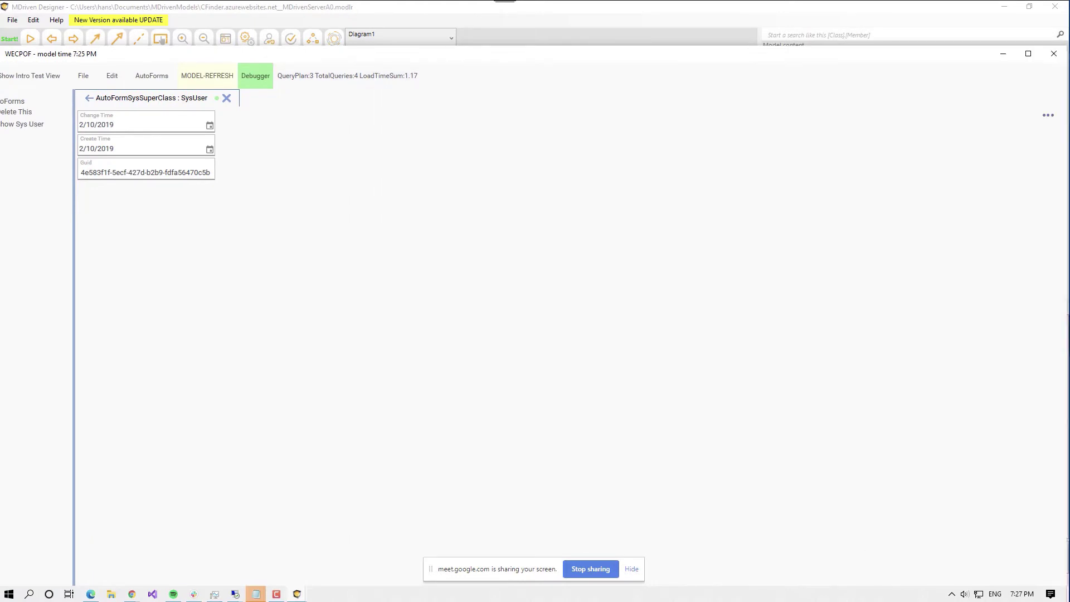
pyautogui.moveTo(1062, 577); pyautogui.dragTo(648, 427)
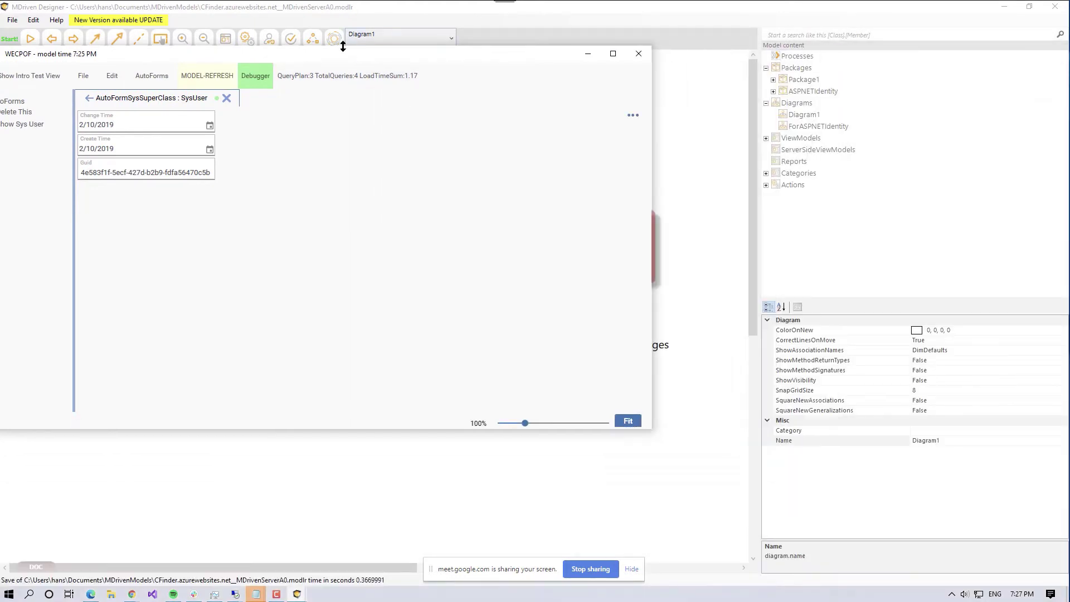
pyautogui.moveTo(334, 56); pyautogui.dragTo(392, 84)
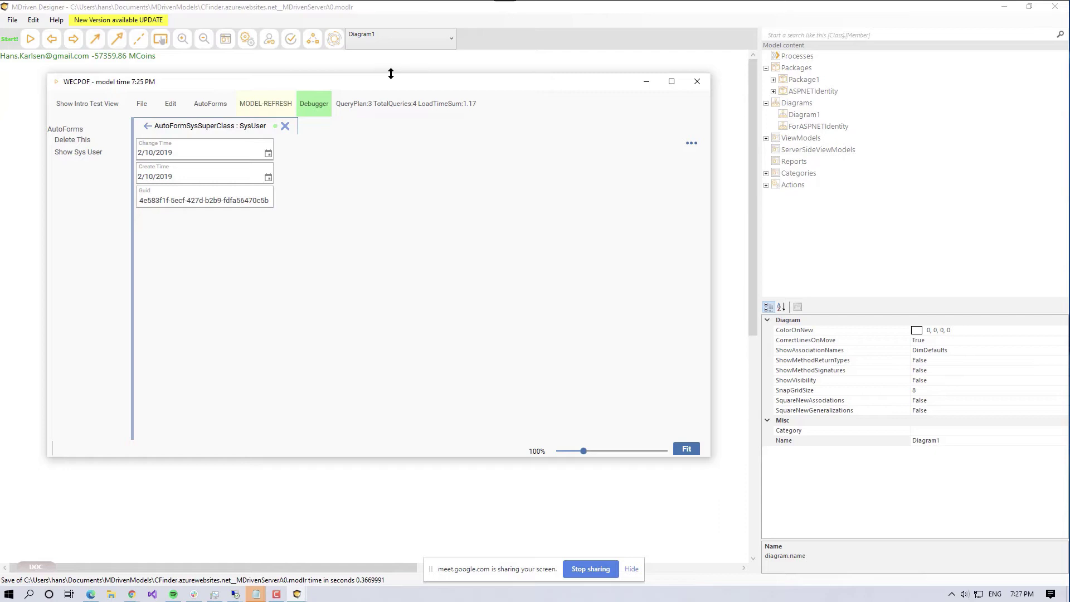
pyautogui.click(400, 67)
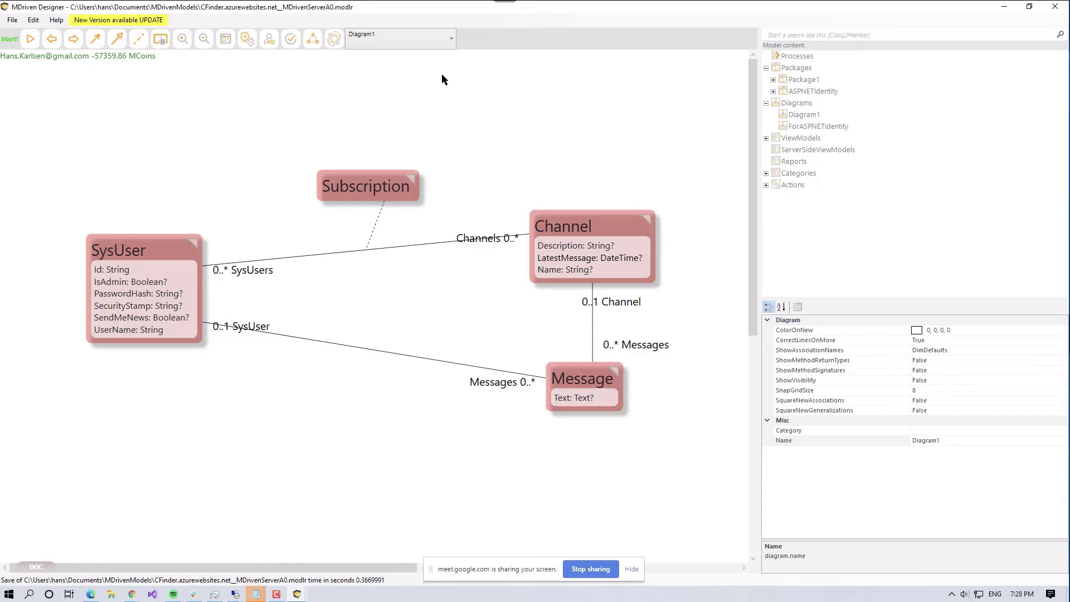
# Step: Go from Chrome's chat back to MDriven Designer and open the ViewModel Editor on ChatView, moving its window up
pyautogui.hotkey('alt', 'Tab')
pyautogui.hotkey('alt', 'Tab')
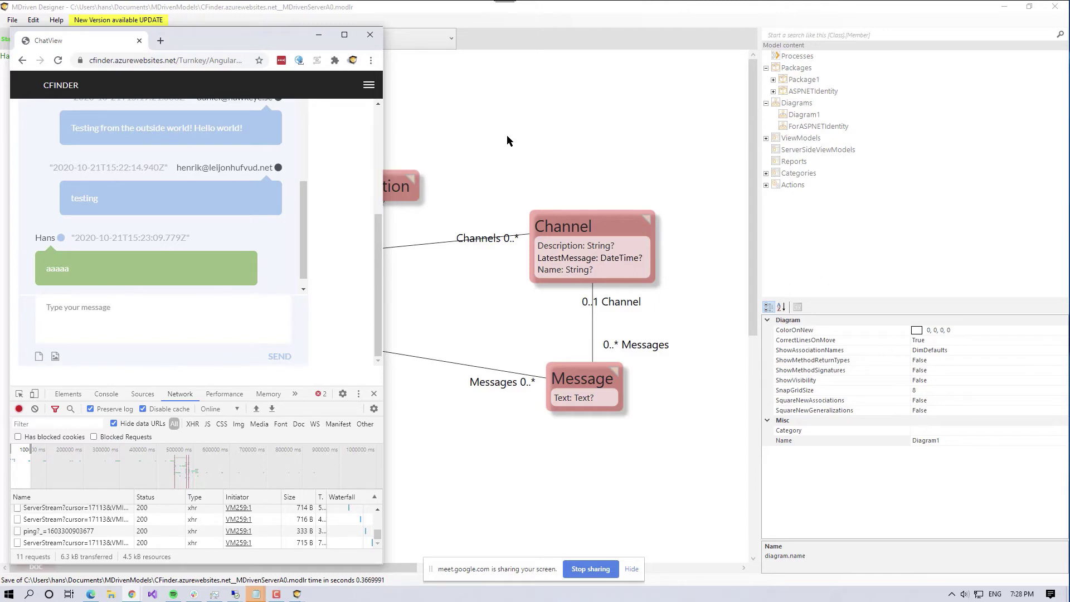
pyautogui.click(372, 38)
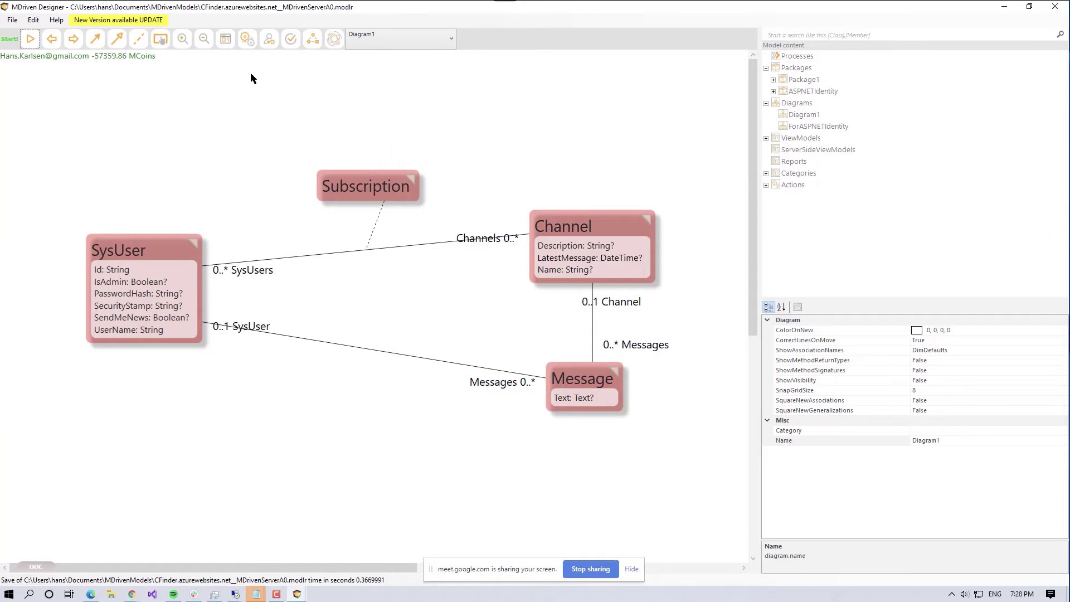
pyautogui.click(227, 39)
pyautogui.moveTo(321, 53); pyautogui.dragTo(322, 37)
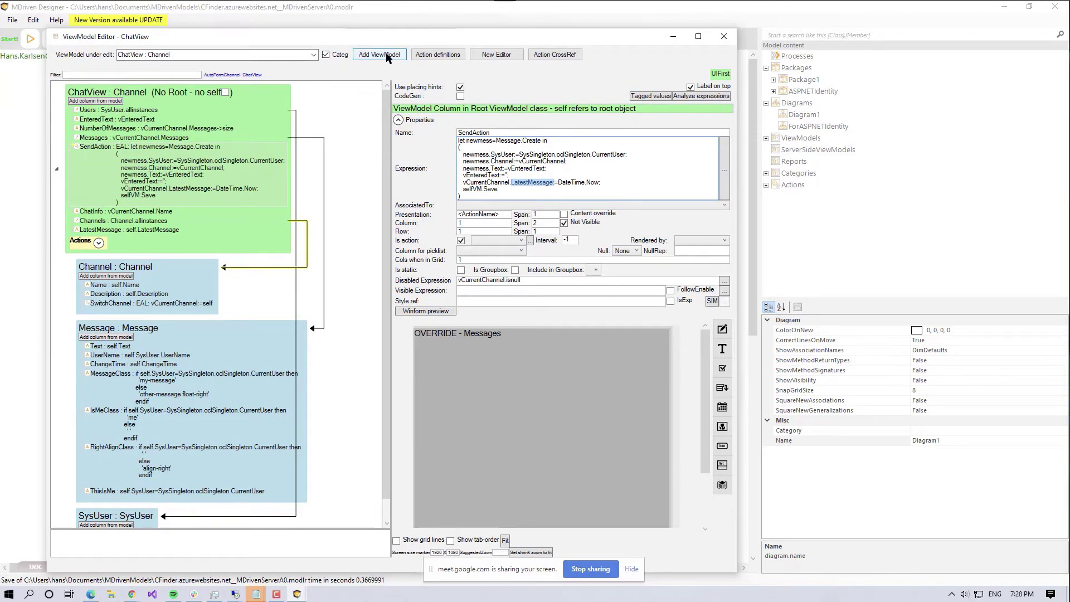
# Step: Duplicate the ChatView view model by copying its root class and pasting it
pyautogui.rightClick(131, 90)
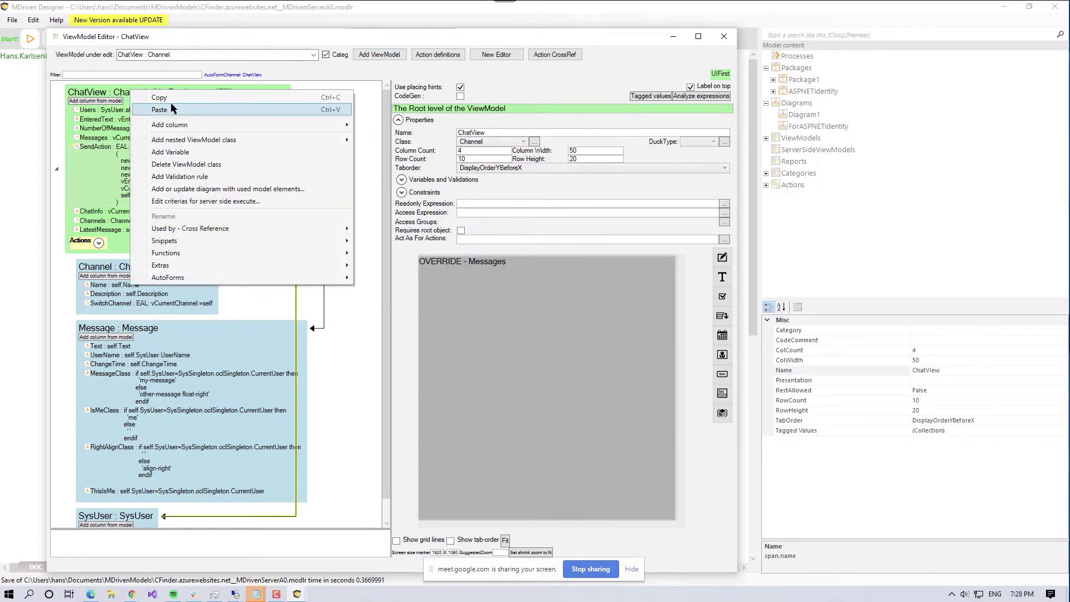
pyautogui.click(171, 110)
pyautogui.rightClick(134, 93)
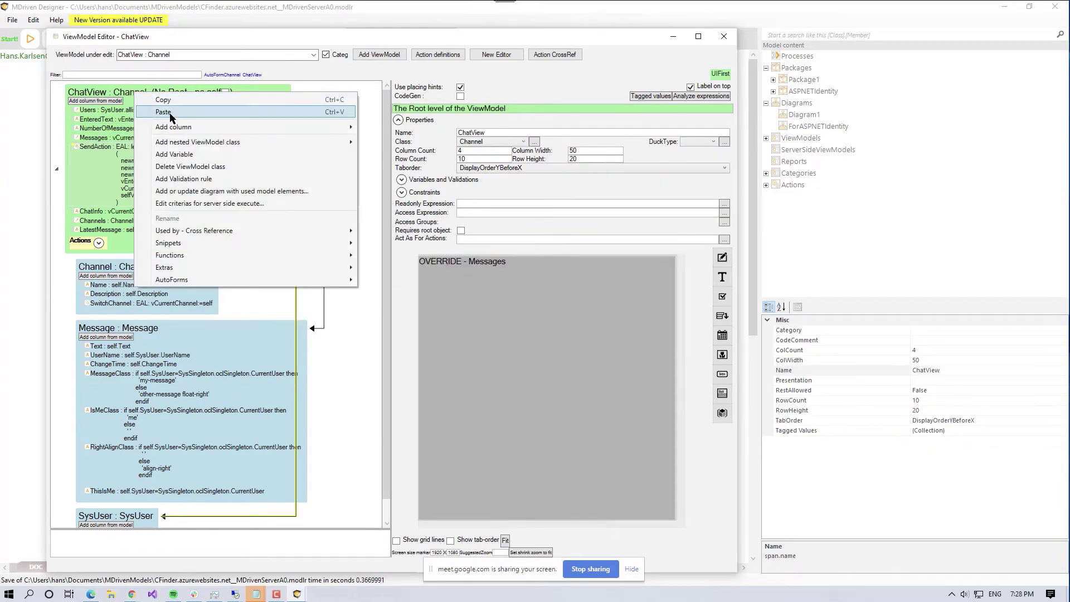
pyautogui.click(170, 114)
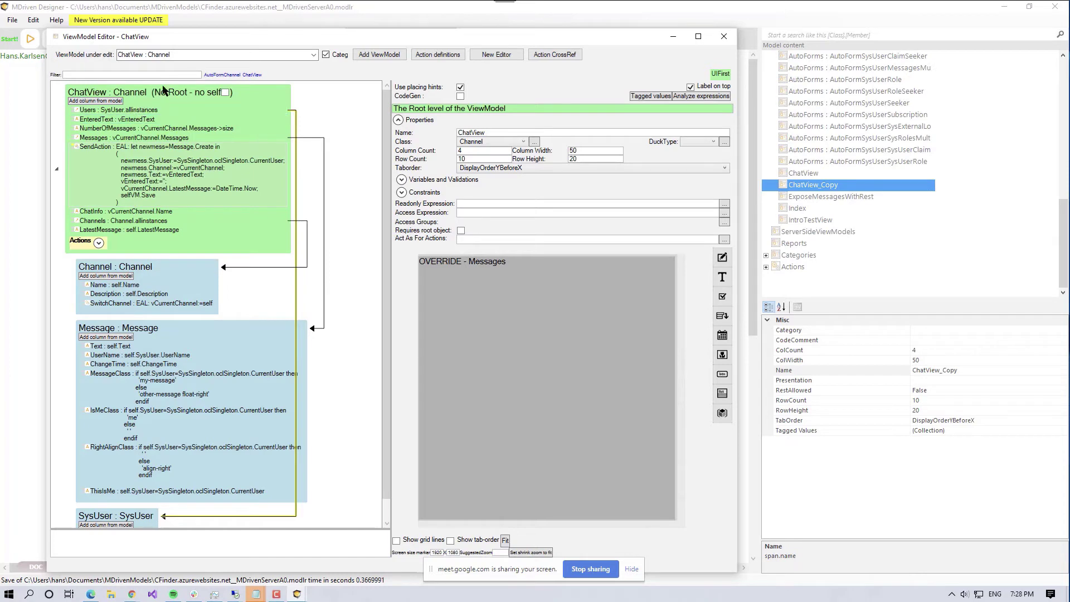
# Step: Open the ChatView_Copy view model for editing and expand the Actions section of its root class
pyautogui.click(314, 54)
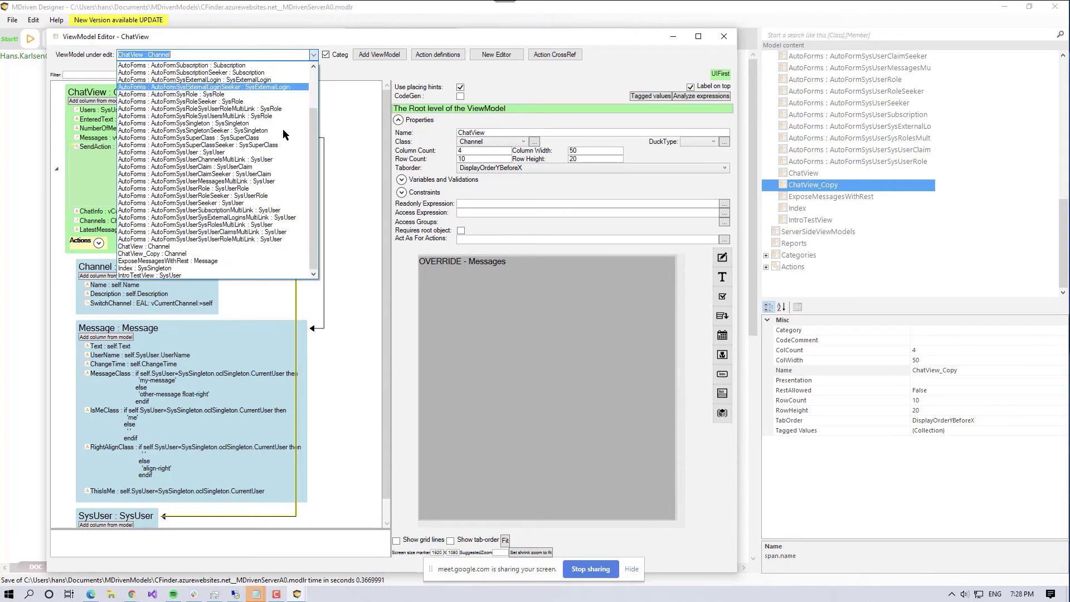
pyautogui.click(205, 254)
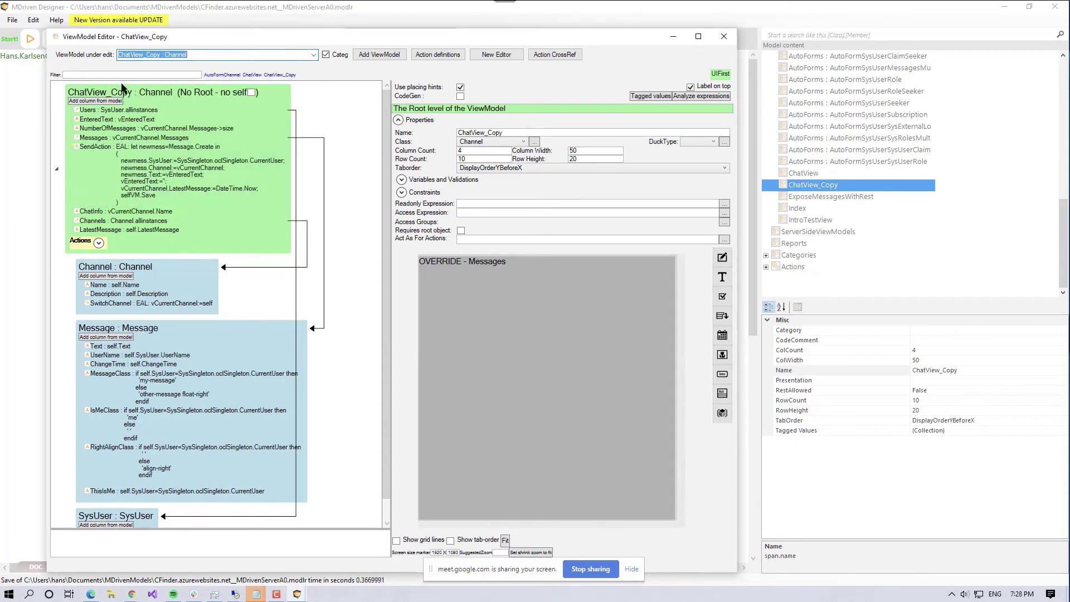
pyautogui.click(190, 119)
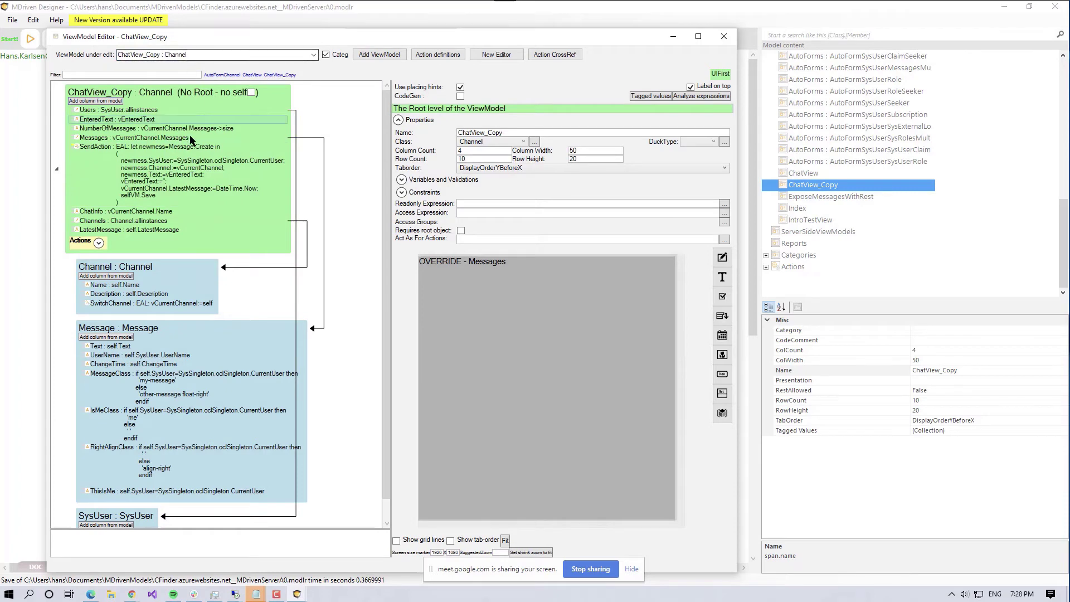
pyautogui.click(151, 243)
pyautogui.click(98, 244)
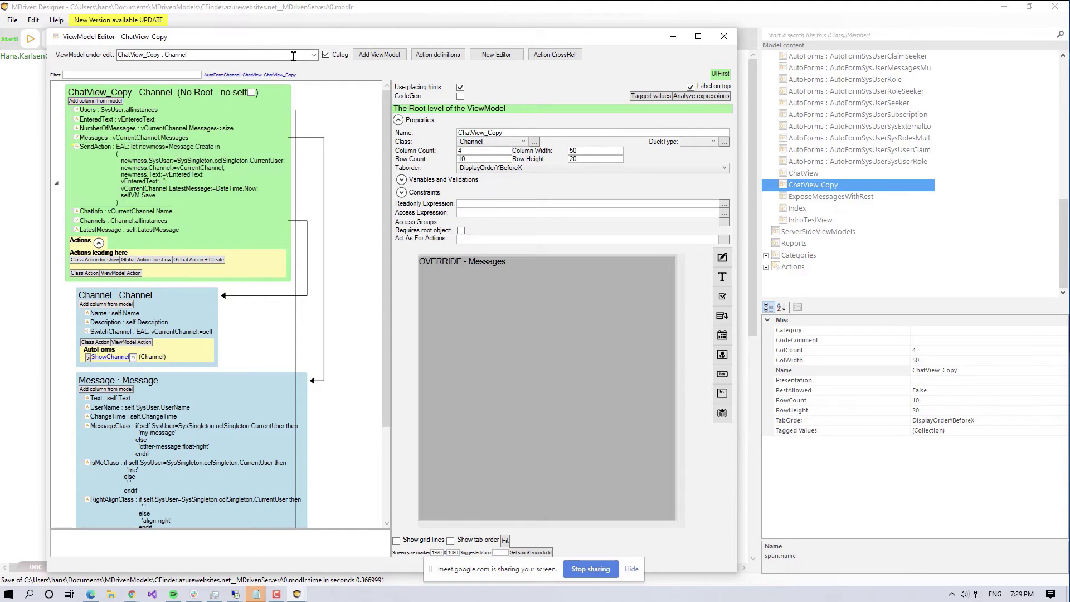
# Step: From ChatView, open the OpenChatChannel action leading to it, set its view model to bring up to ChatView_Copy, and return to the ViewModel Editor
pyautogui.click(316, 56)
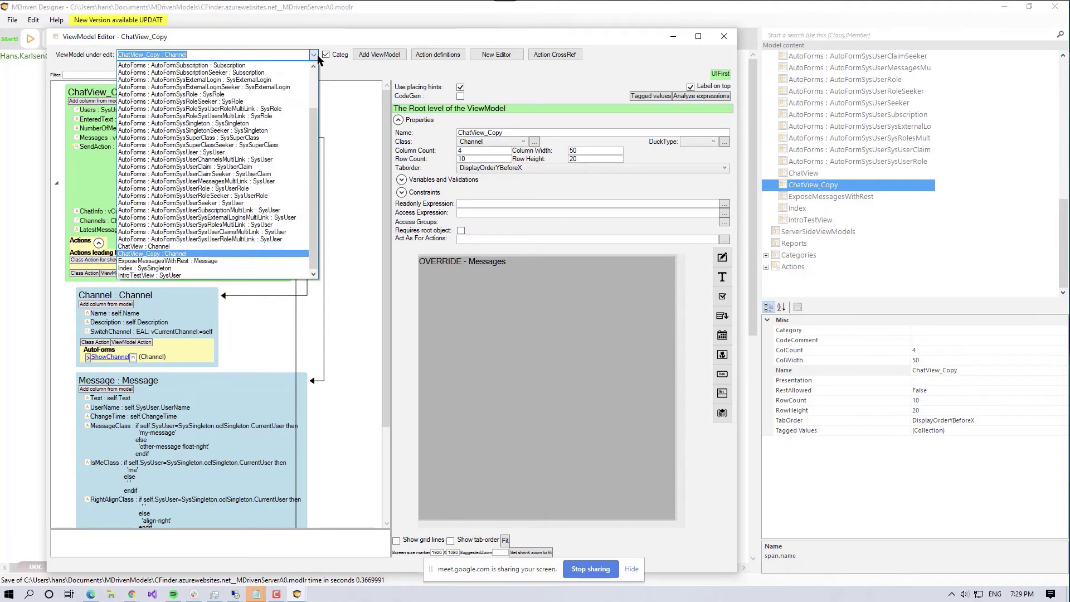
pyautogui.click(183, 252)
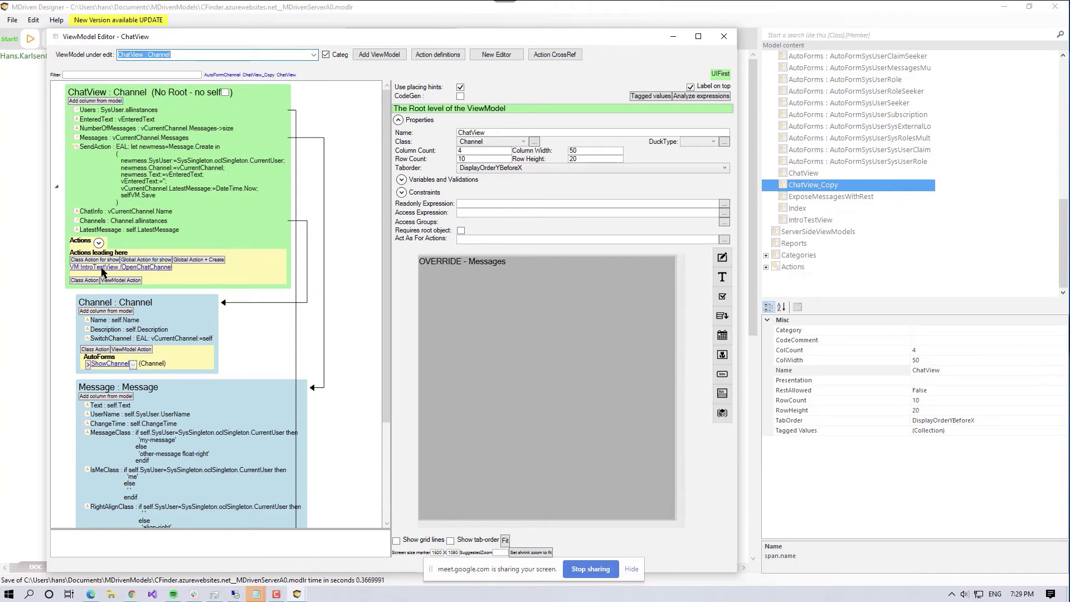
pyautogui.click(131, 268)
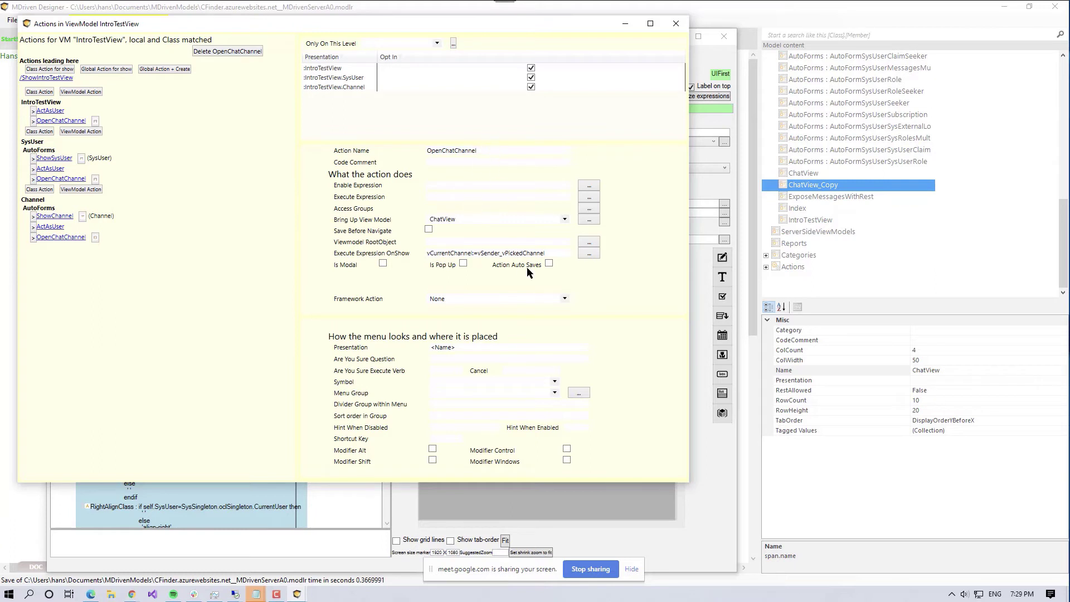
pyautogui.click(566, 219)
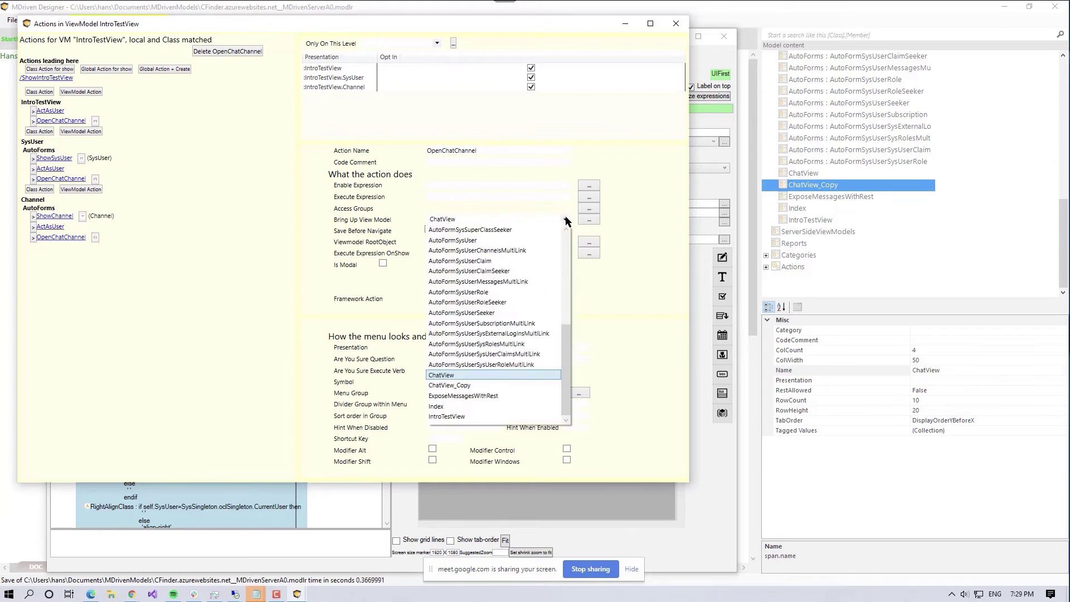
pyautogui.click(477, 383)
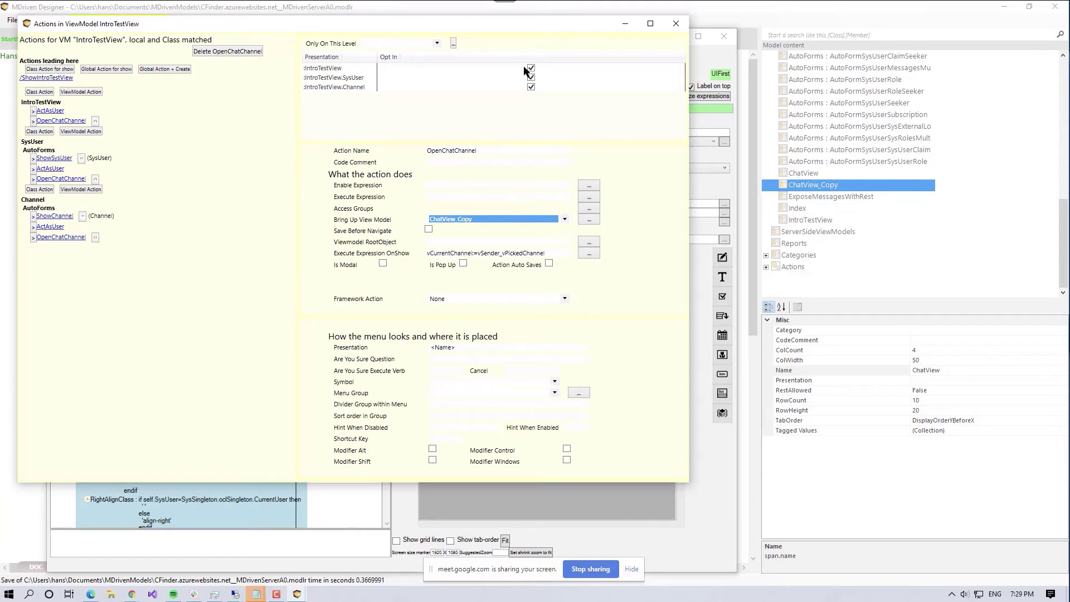
pyautogui.moveTo(516, 30); pyautogui.dragTo(504, 82)
pyautogui.click(527, 33)
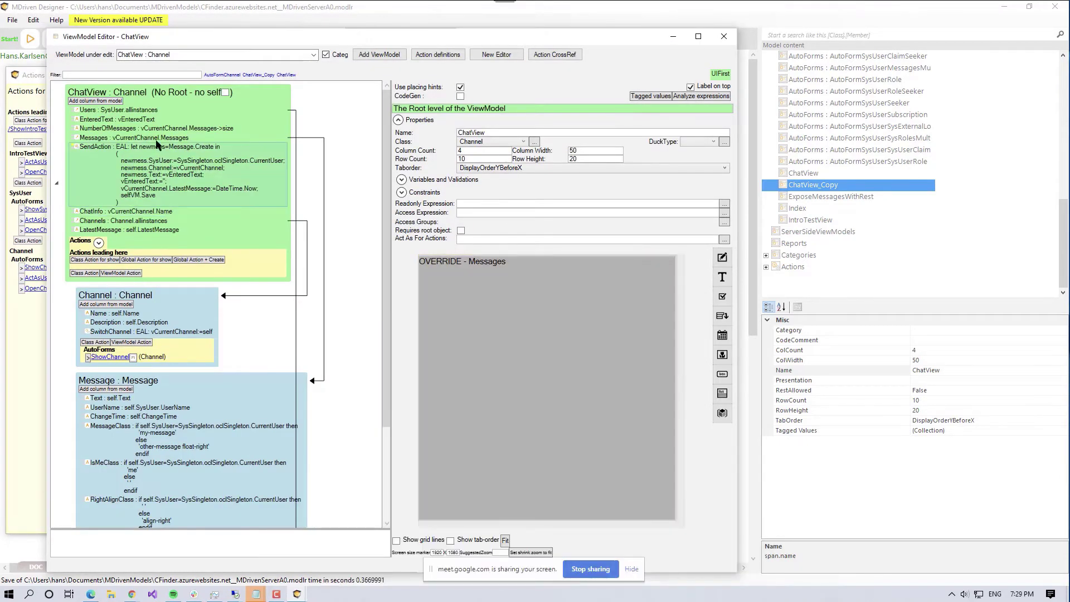
# Step: Review the Angular_Ext_Component tagged value on ChatView's Messages column
pyautogui.click(158, 138)
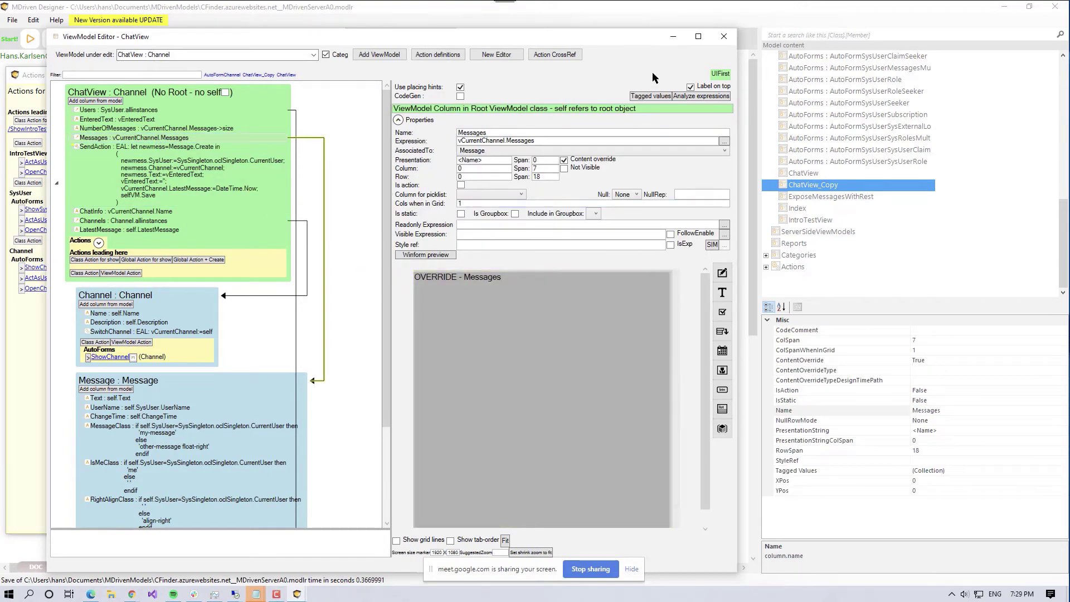
pyautogui.click(651, 97)
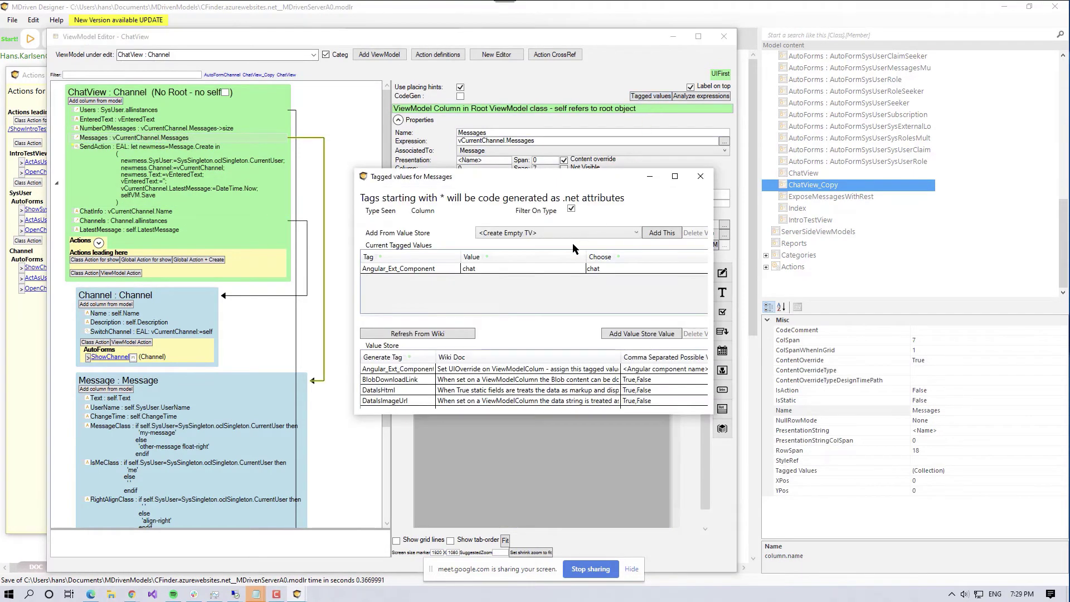
pyautogui.click(448, 270)
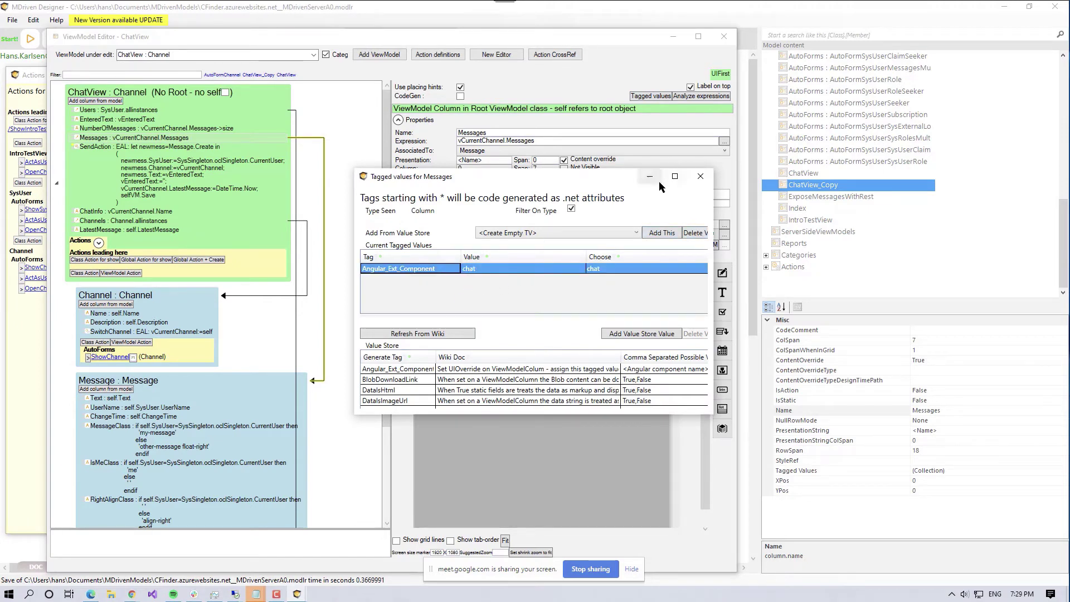
pyautogui.click(698, 176)
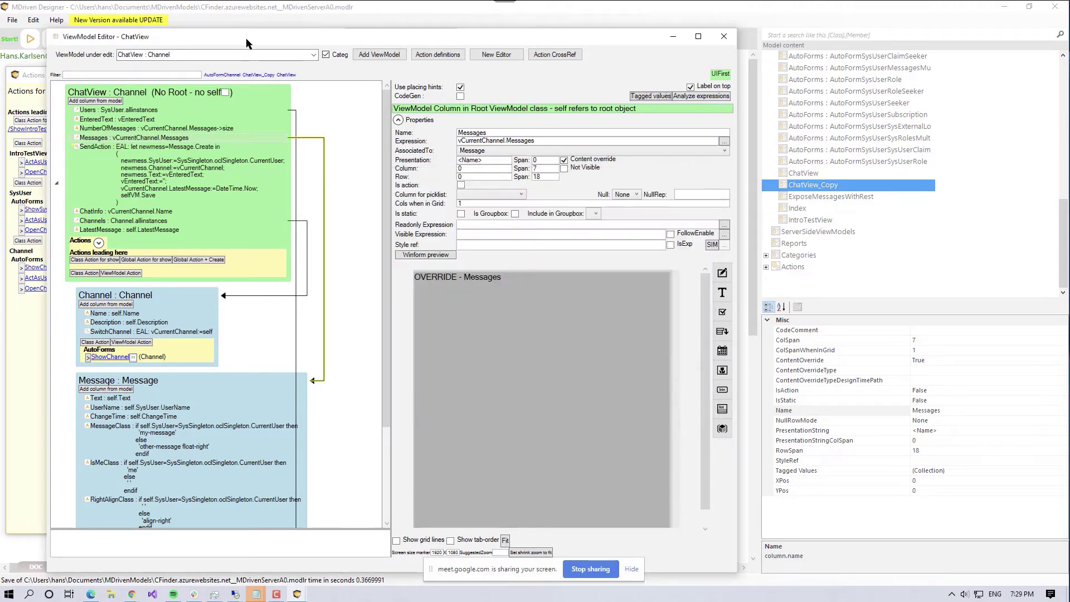
# Step: In ChatView_Copy, delete the Messages column's Angular_Ext_Component tagged value and turn off its content override
pyautogui.click(314, 54)
pyautogui.click(158, 254)
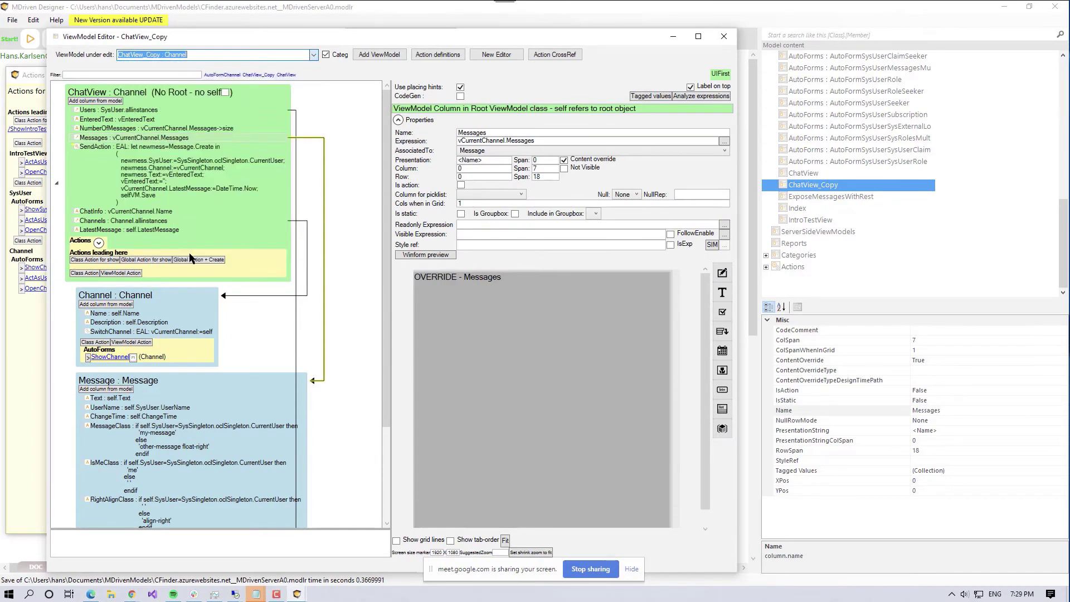
pyautogui.click(663, 96)
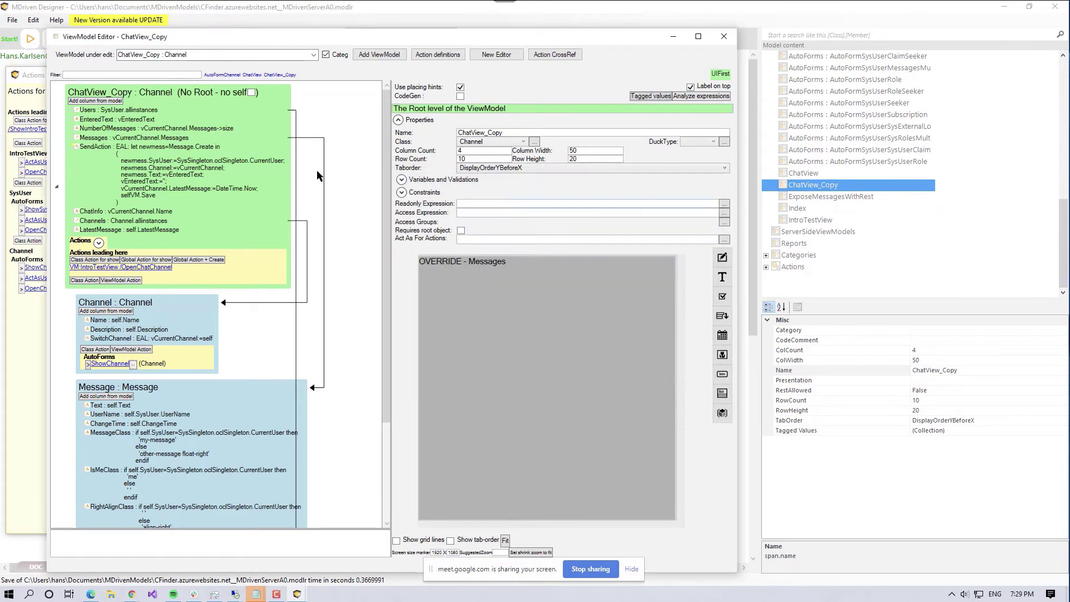
pyautogui.click(701, 176)
pyautogui.click(123, 139)
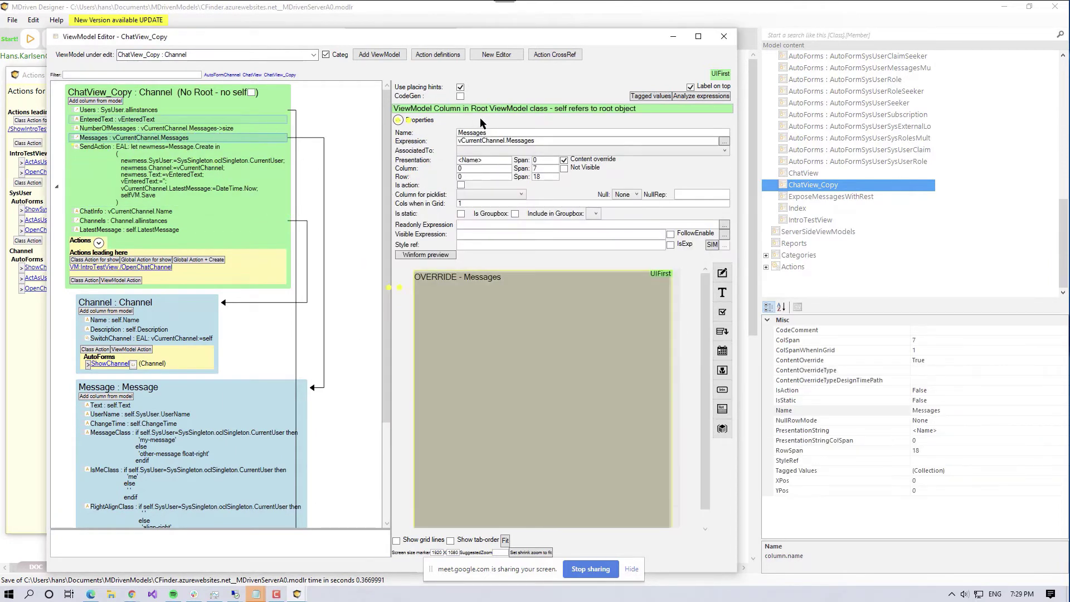
pyautogui.click(648, 97)
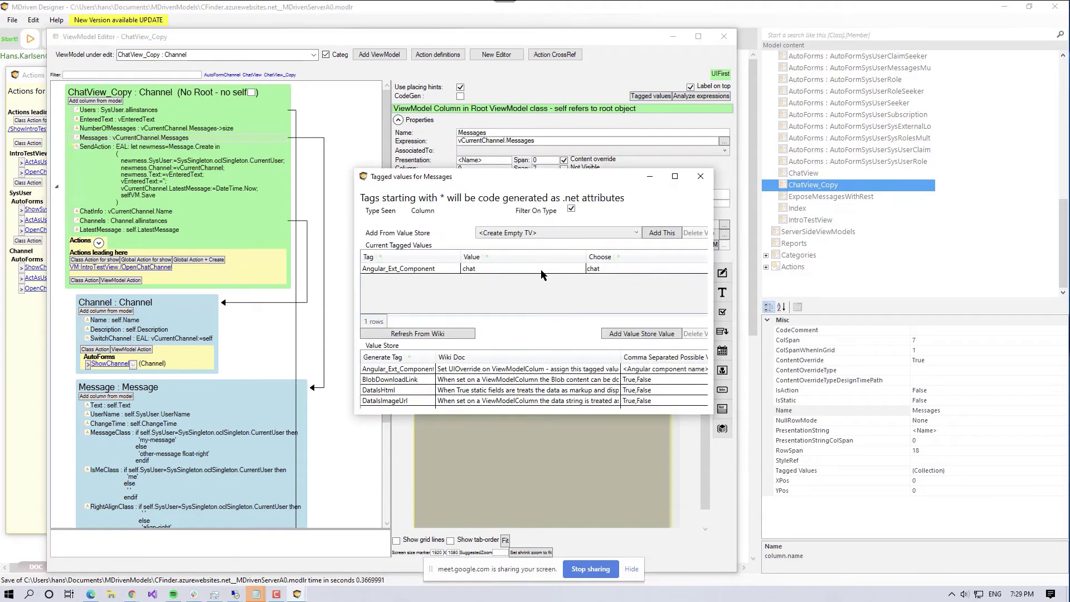
pyautogui.click(544, 270)
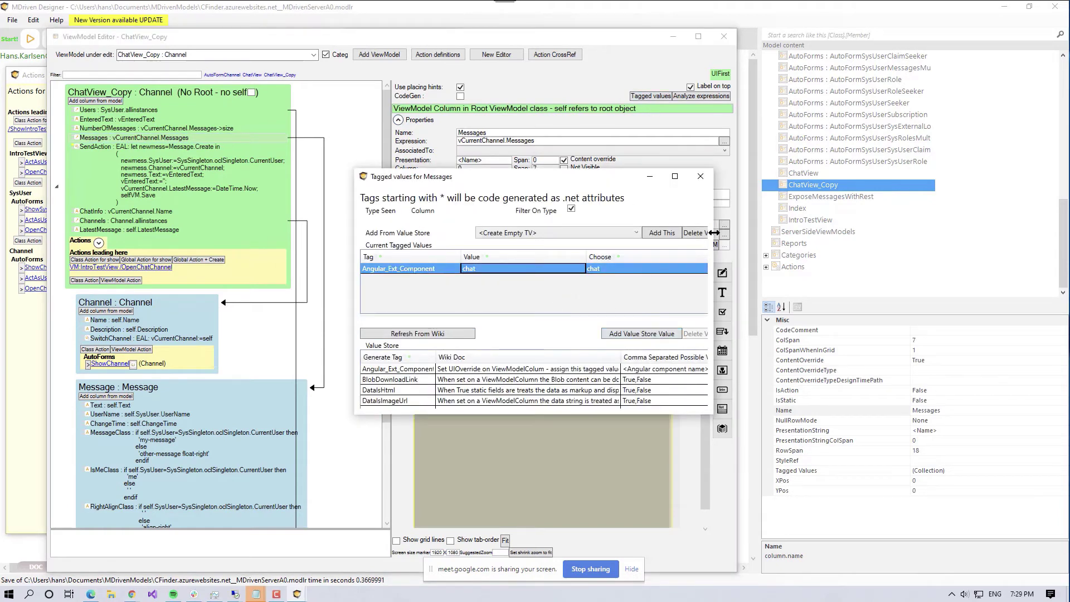
pyautogui.click(695, 233)
pyautogui.click(701, 176)
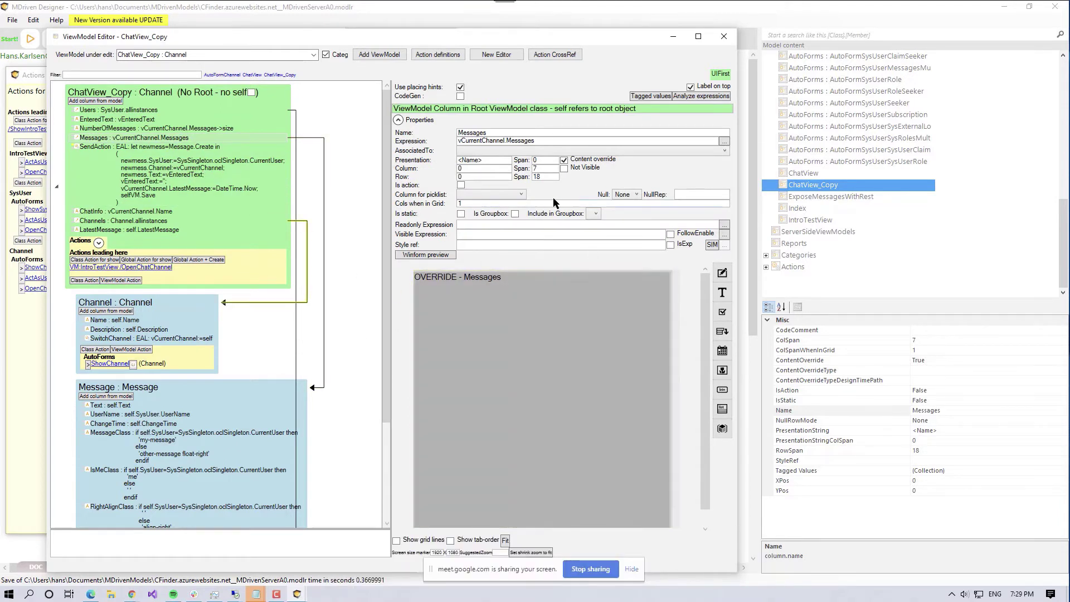
pyautogui.click(579, 162)
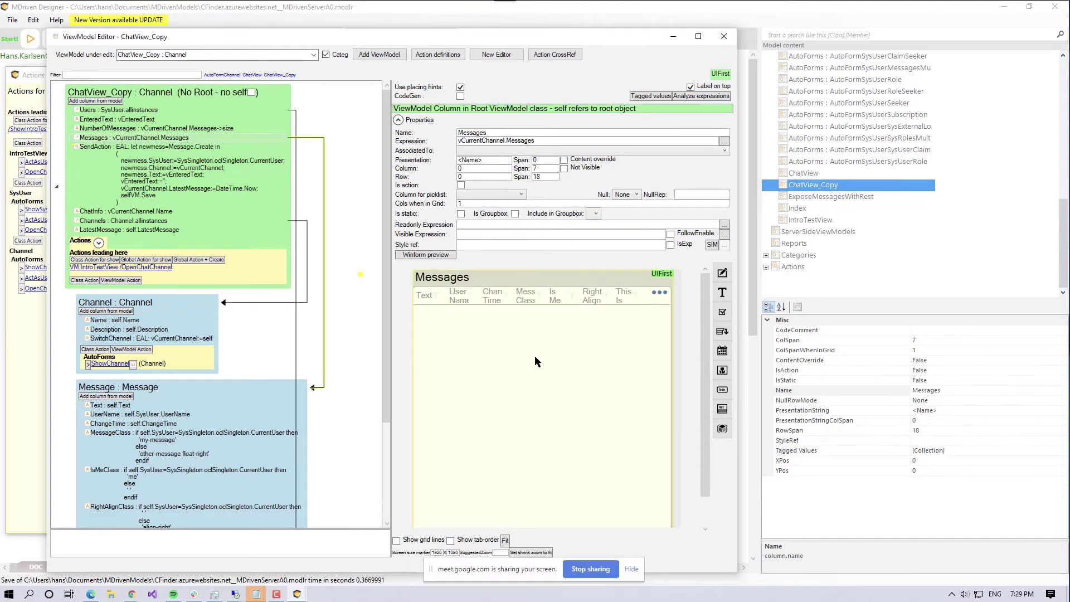
# Step: Move the Messages grid to column 1, row 3 of the layout and shrink it to span 4 columns and 9 rows
pyautogui.moveTo(423, 284)
pyautogui.mouseDown()
pyautogui.moveTo(456, 312)
pyautogui.moveTo(412, 285)
pyautogui.mouseUp()
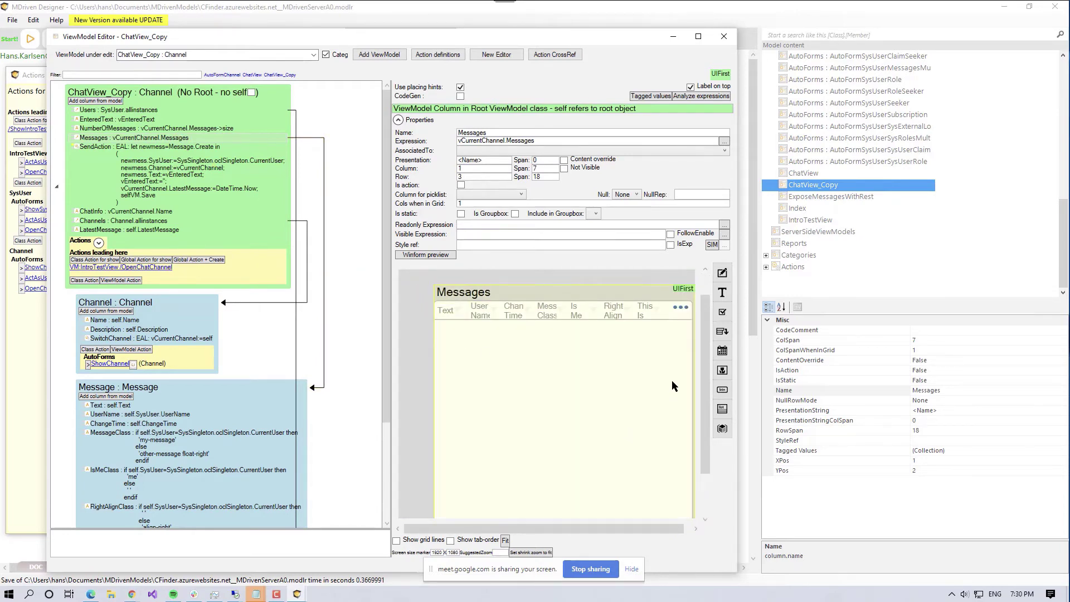
pyautogui.click(505, 540)
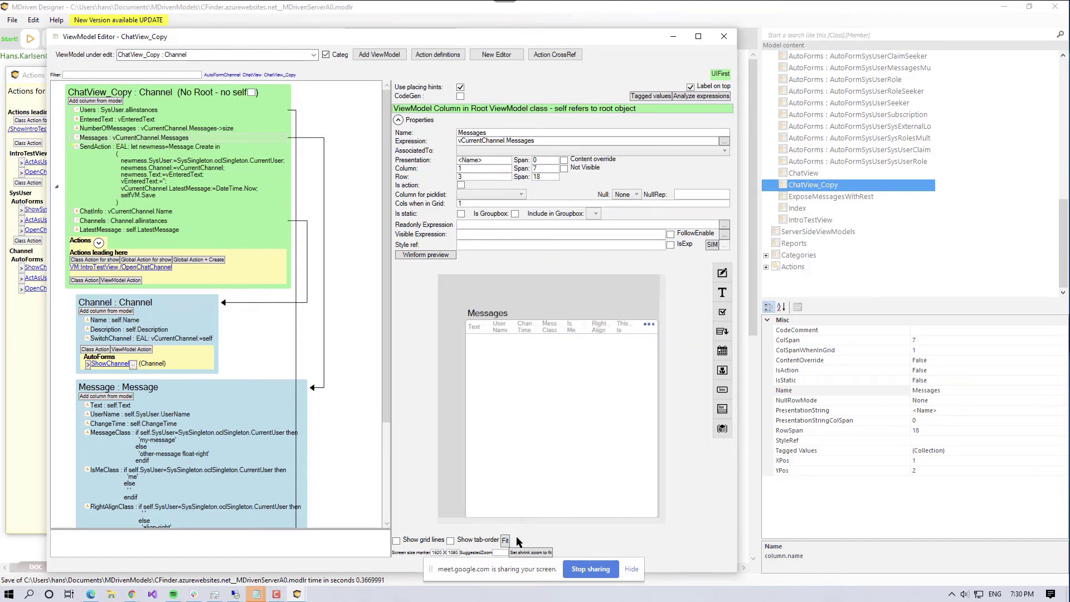
pyautogui.moveTo(658, 517); pyautogui.dragTo(518, 366)
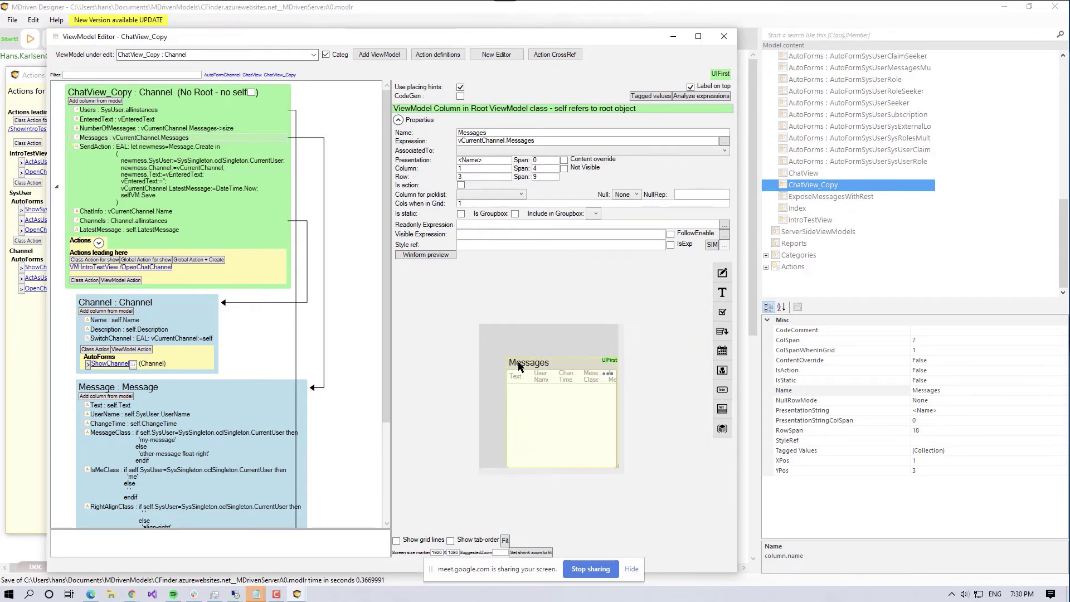
# Step: Make the EnteredText and Users columns of ChatView_Copy visible in the layout
pyautogui.click(94, 123)
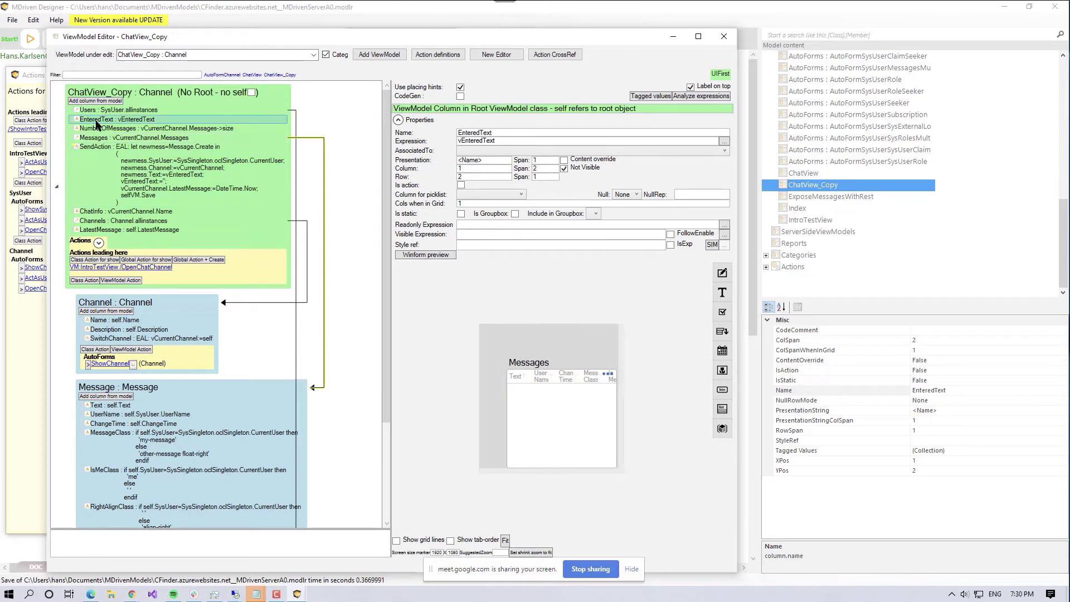
pyautogui.click(584, 168)
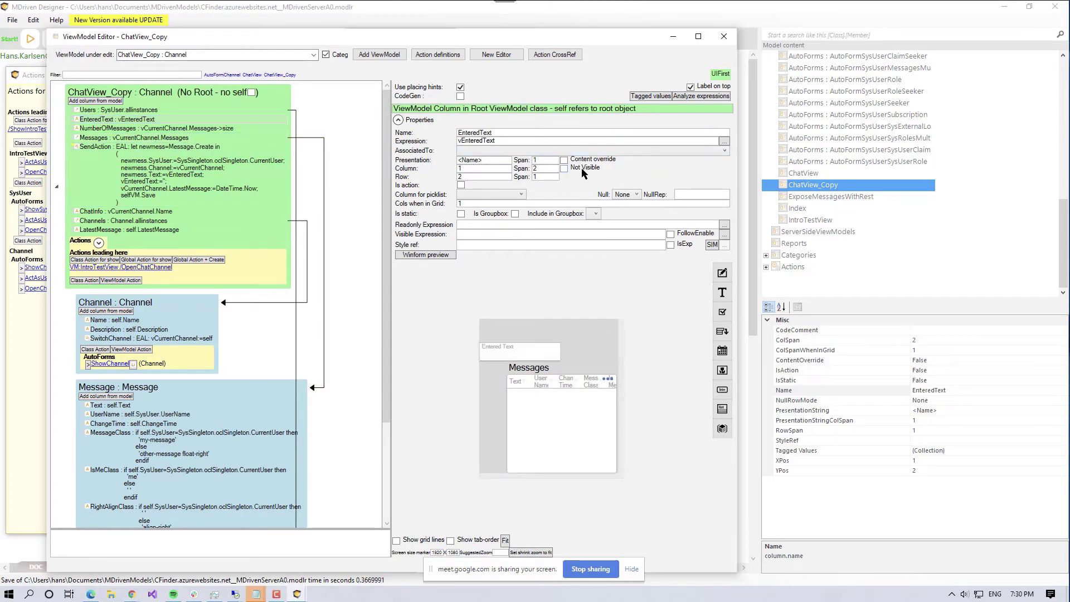
pyautogui.click(121, 111)
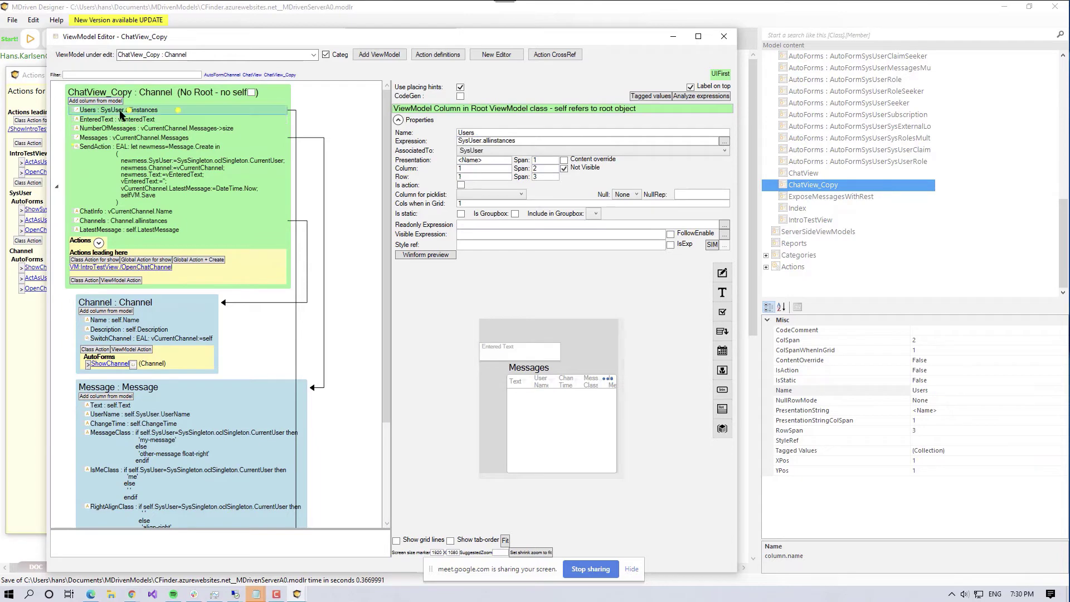
pyautogui.click(564, 168)
# Step: Arrange the layout with Users on the left, Messages beside it at column 2, row 1, and EnteredText below Messages in row 11
pyautogui.moveTo(530, 341); pyautogui.dragTo(586, 336)
pyautogui.click(535, 354)
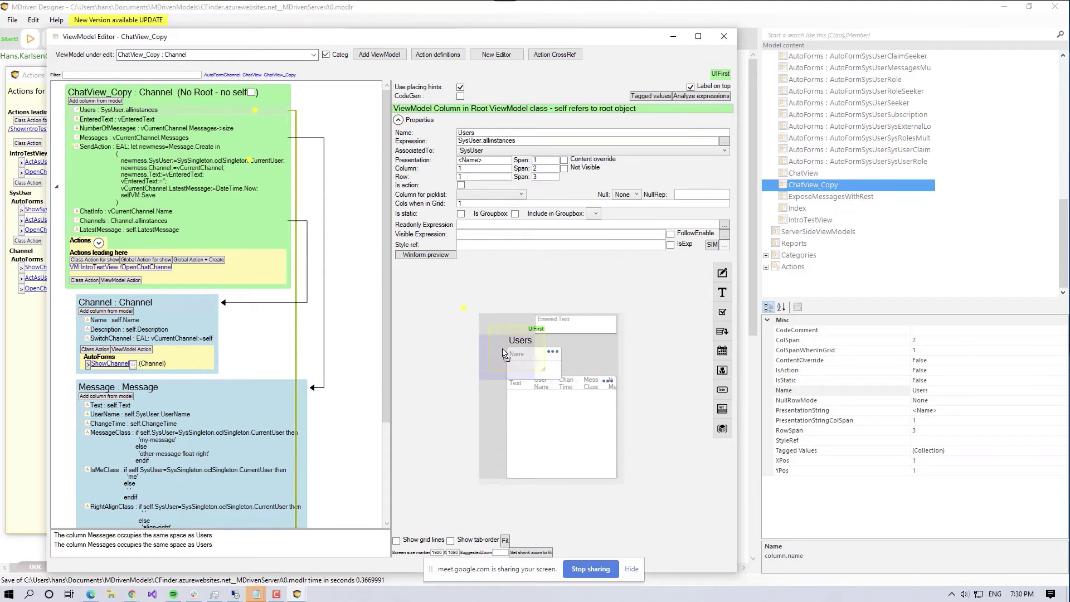
pyautogui.moveTo(562, 398); pyautogui.dragTo(590, 400)
pyautogui.moveTo(559, 332); pyautogui.dragTo(577, 477)
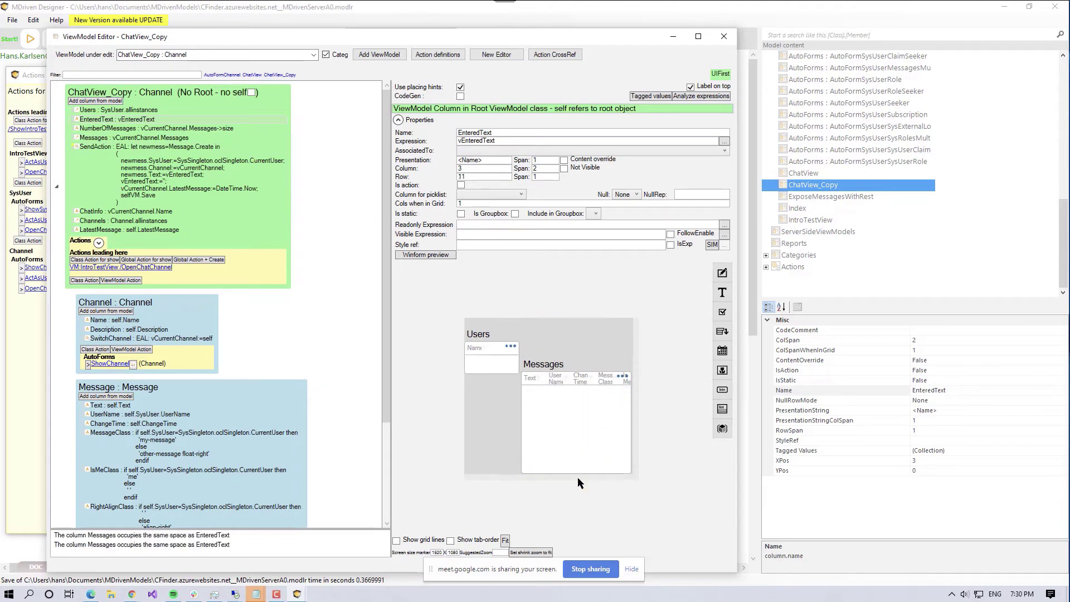
pyautogui.click(578, 397)
pyautogui.moveTo(576, 393); pyautogui.dragTo(577, 391)
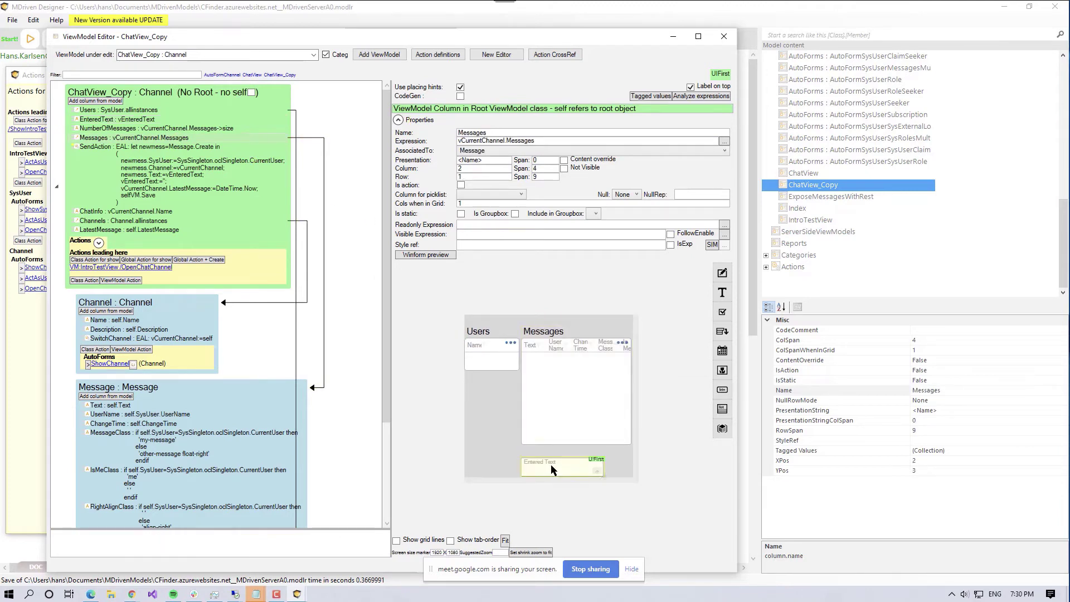
# Step: Make SendAction visible, place it beside EnteredText at column 5, row 11, and save the model
pyautogui.click(171, 187)
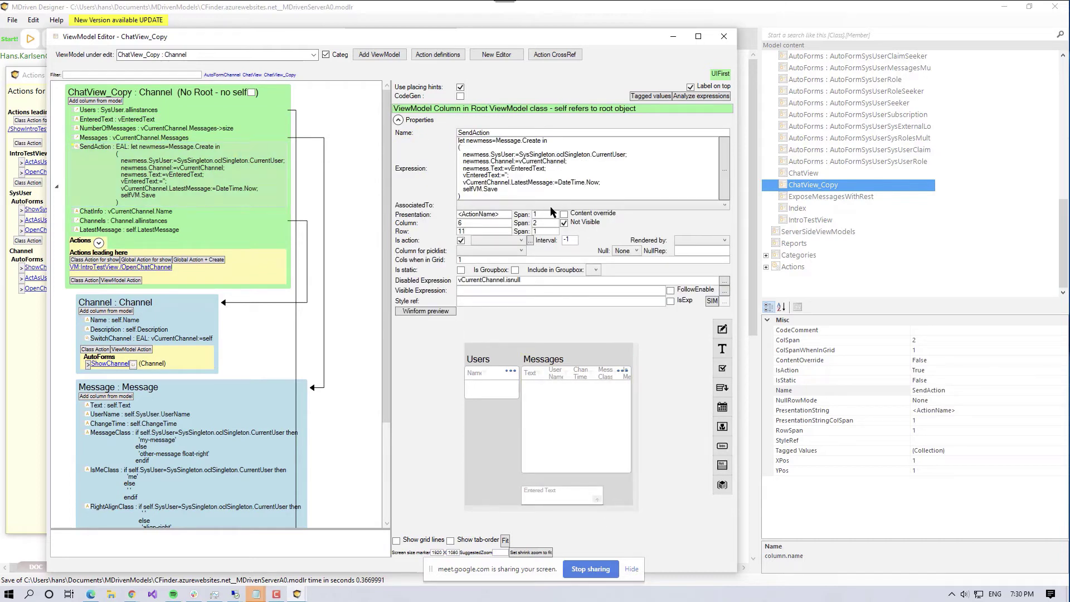
pyautogui.click(582, 222)
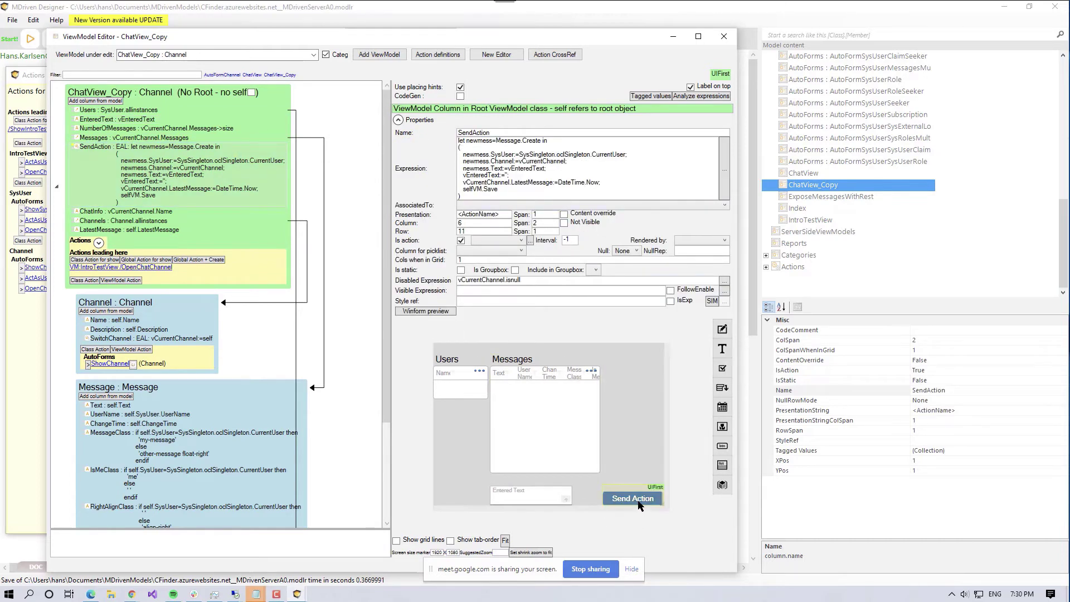
pyautogui.moveTo(640, 504); pyautogui.dragTo(570, 491)
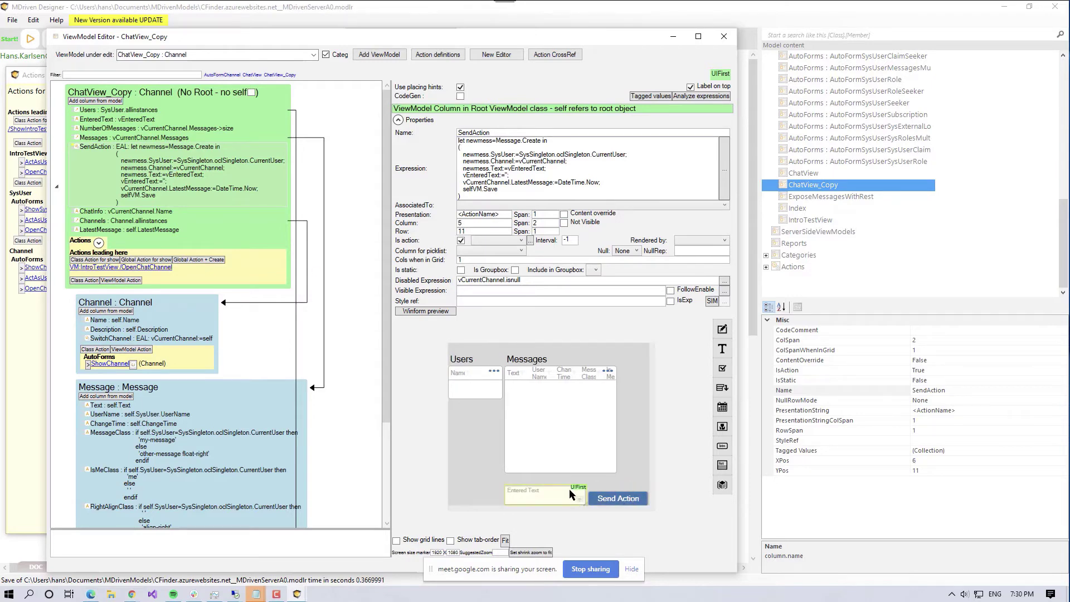
pyautogui.hotkey('ctrl', 's')
# Step: Start the prototype of the model and open its Intro Test View
pyautogui.moveTo(342, 34); pyautogui.dragTo(487, 84)
pyautogui.click(36, 52)
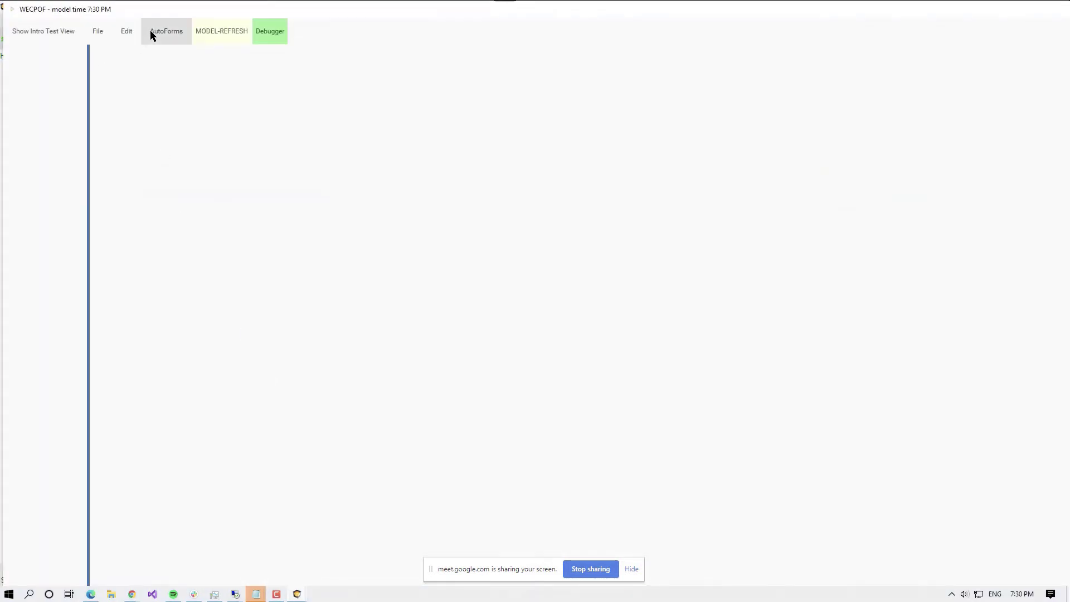
pyautogui.click(25, 32)
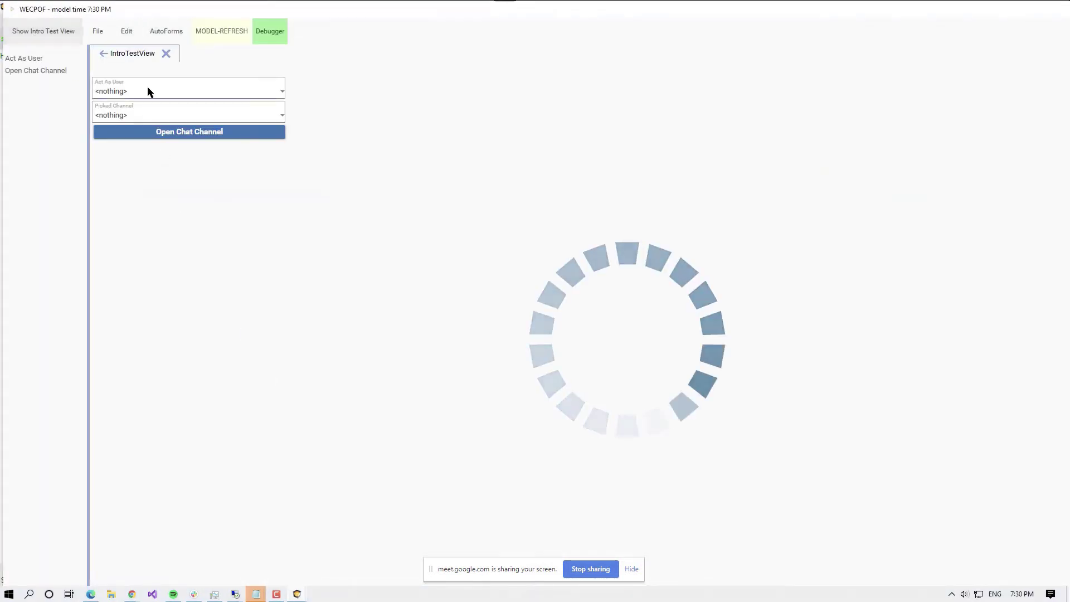
# Step: Choose the user to act as, pick Channel1, and open the chat channel
pyautogui.click(147, 91)
pyautogui.click(136, 142)
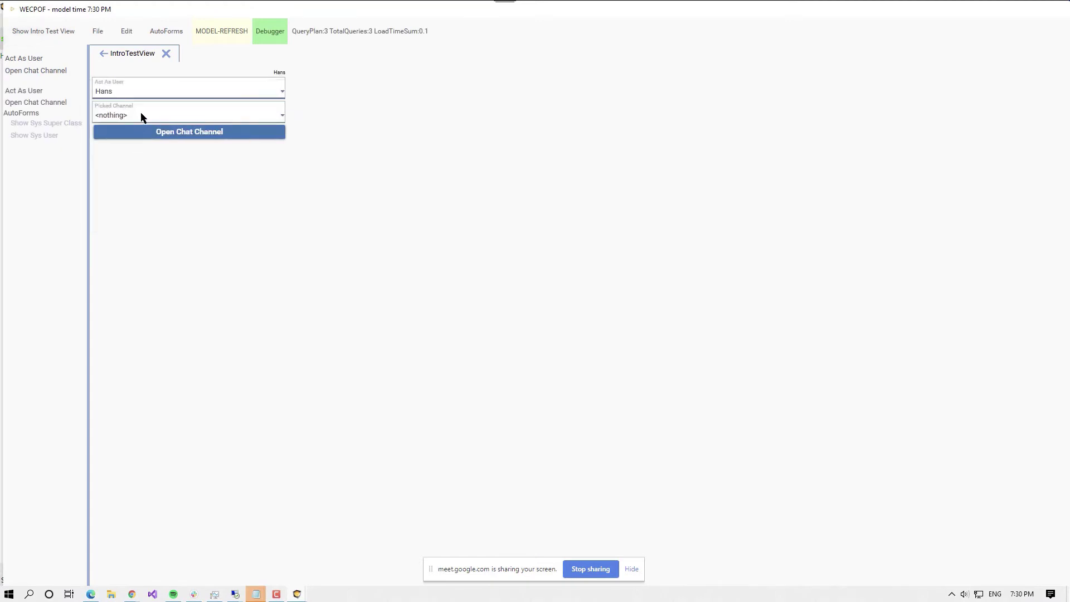
pyautogui.click(141, 115)
pyautogui.click(121, 139)
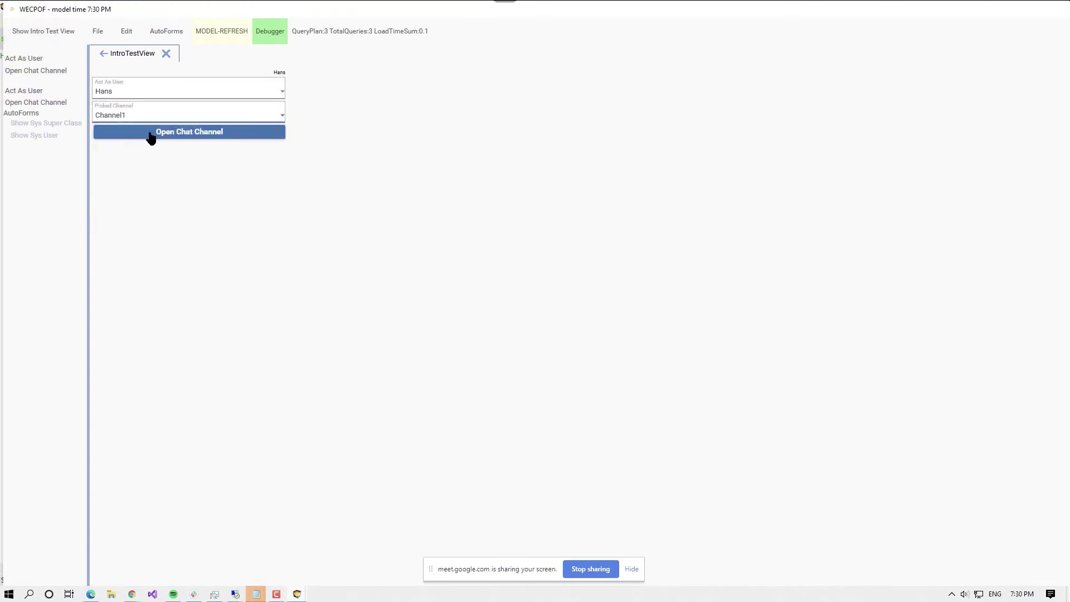
pyautogui.click(154, 135)
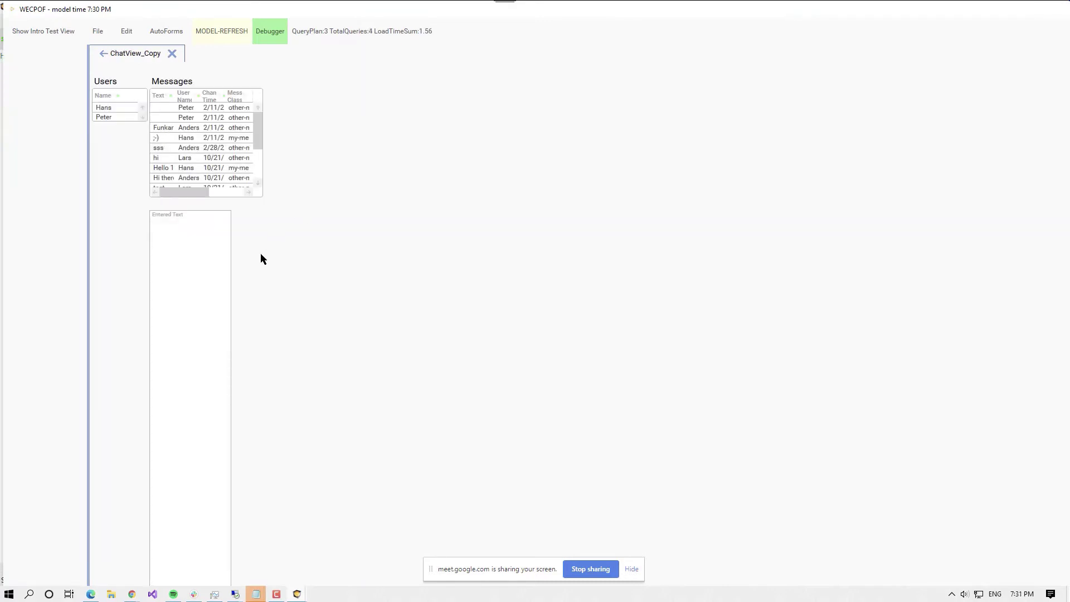
# Step: Scroll through the Messages list down to its latest entries and enter "hello" in Entered Text
pyautogui.moveTo(258, 124); pyautogui.dragTo(262, 200)
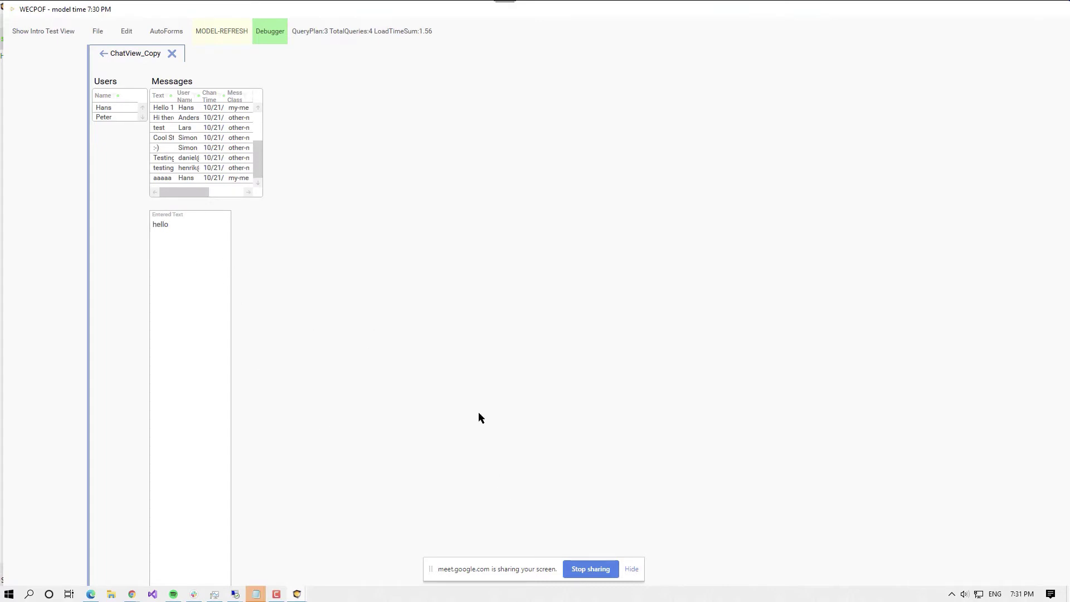
pyautogui.scroll(-1, 617, 376)
pyautogui.scroll(3, 618, 376)
pyautogui.scroll(-5, 616, 377)
pyautogui.scroll(3, 618, 373)
# Step: Switch to the ViewModel Editor and move SendAction to column 5, row 10, just above EnteredText
pyautogui.hotkey('alt', 'Tab')
pyautogui.press('Tab')
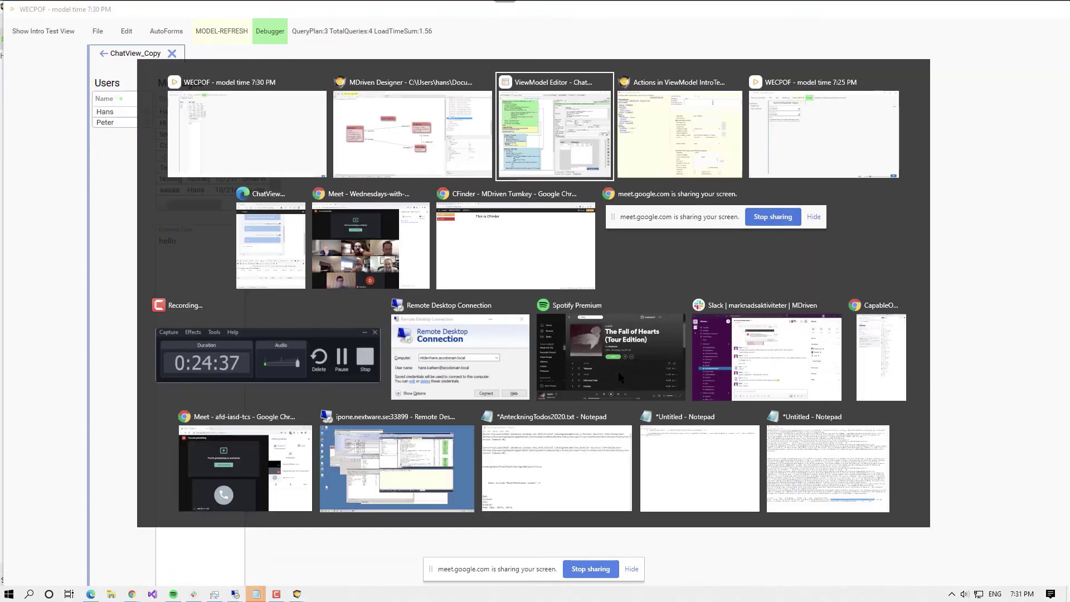
pyautogui.press('Tab')
pyautogui.press('Tab')
pyautogui.hotkey('shift', 'Tab')
pyautogui.hotkey('shift', 'Tab')
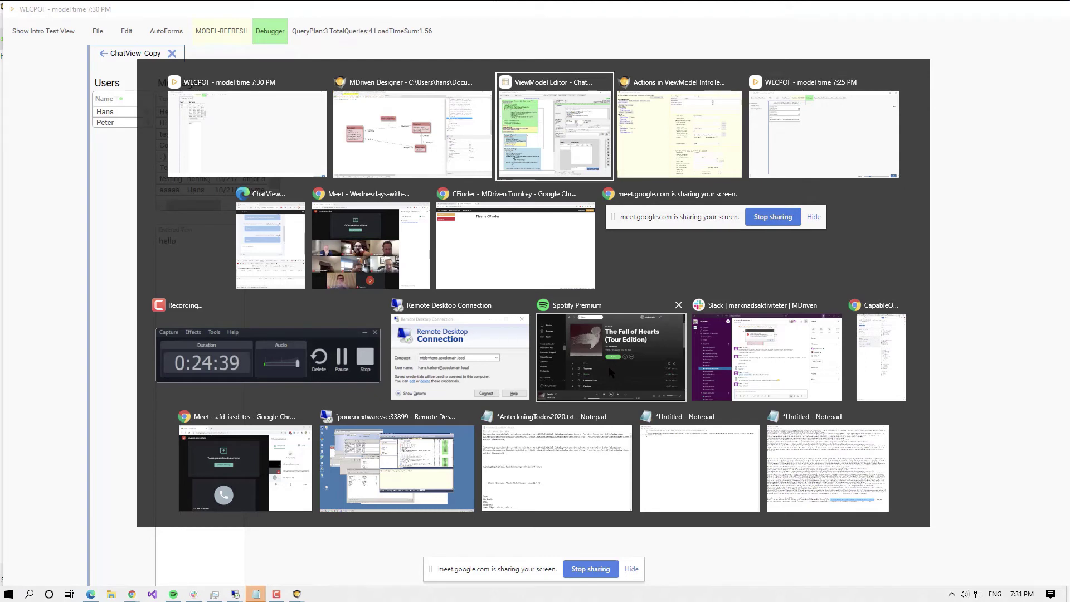
pyautogui.moveTo(757, 541); pyautogui.dragTo(757, 522)
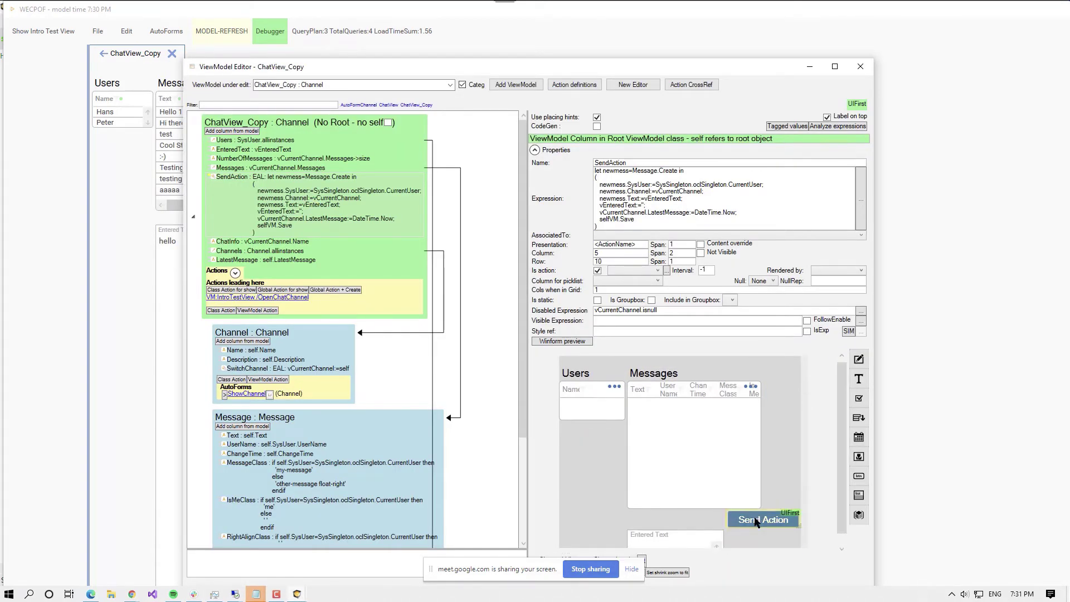
pyautogui.click(711, 536)
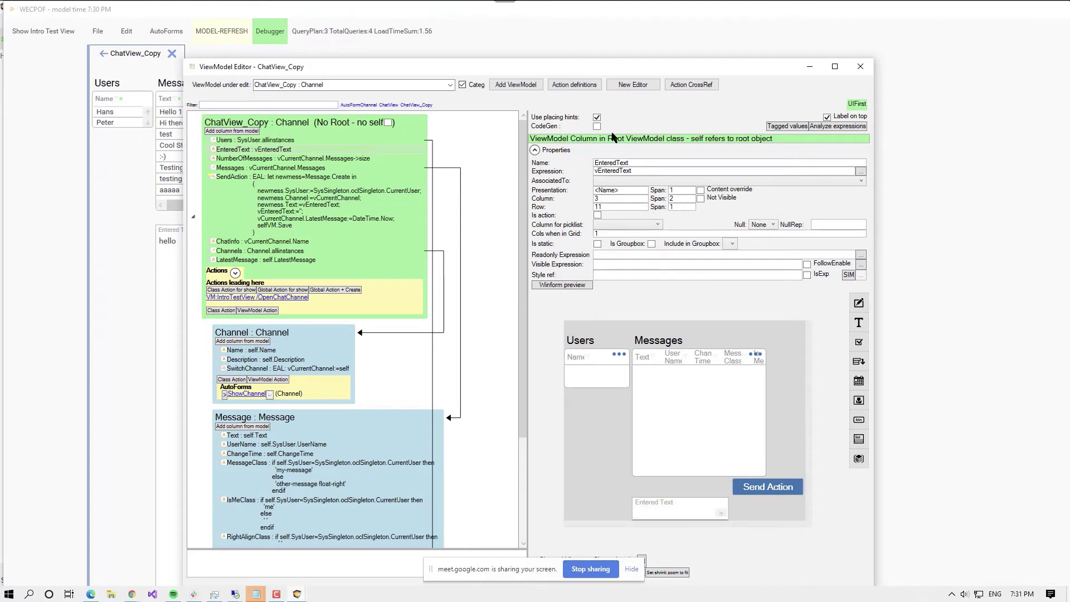
pyautogui.click(310, 126)
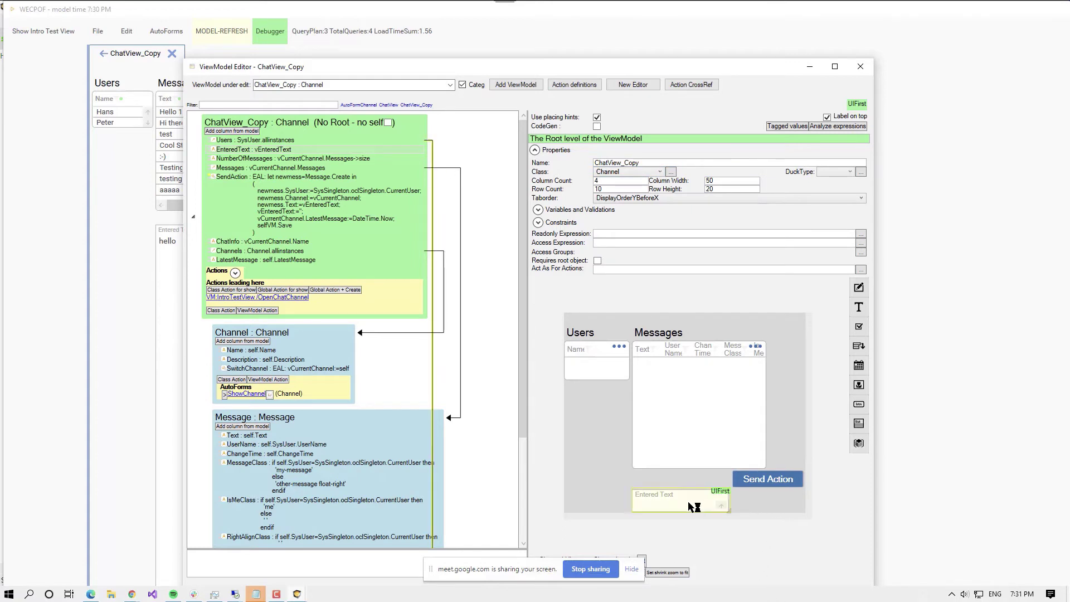
# Step: In the prototyper, reopen the Intro Test View, open the chat channel as the chosen user, and enter "aaa" in Entered Text
pyautogui.click(101, 222)
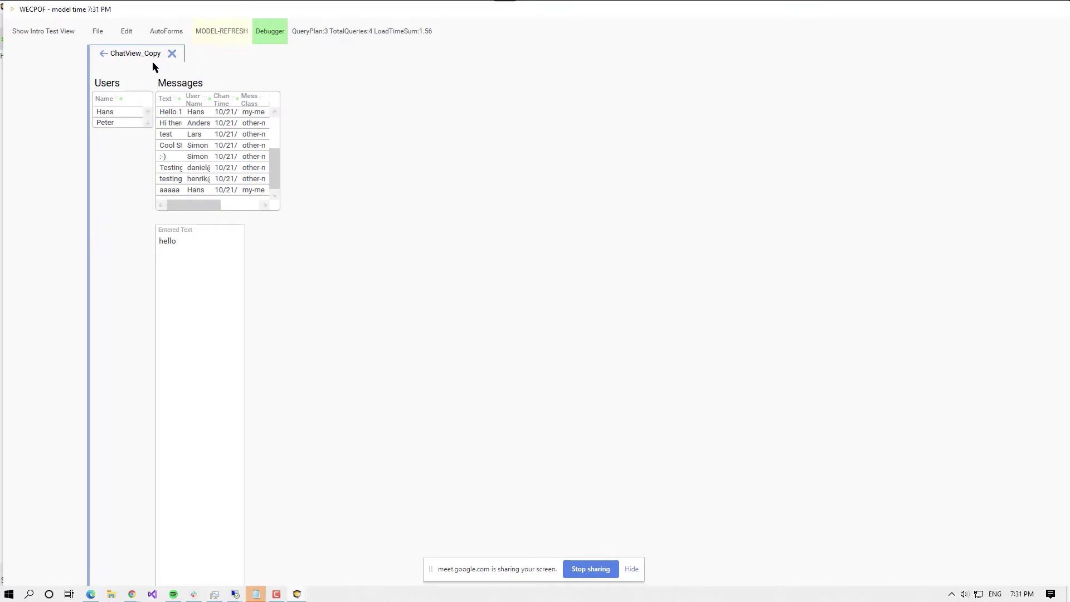
pyautogui.click(45, 33)
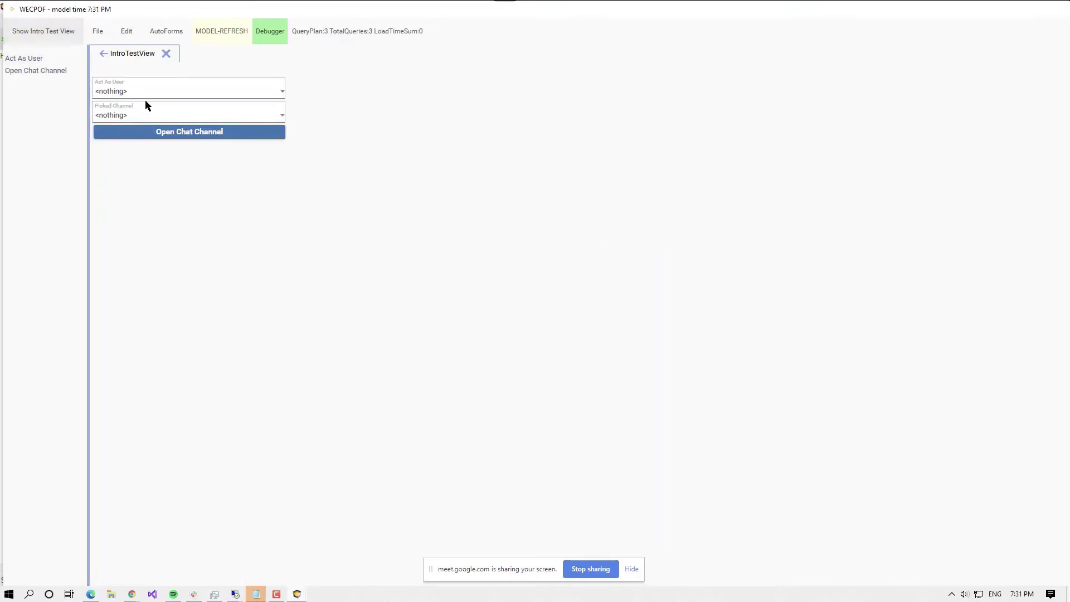
pyautogui.click(146, 96)
pyautogui.click(131, 144)
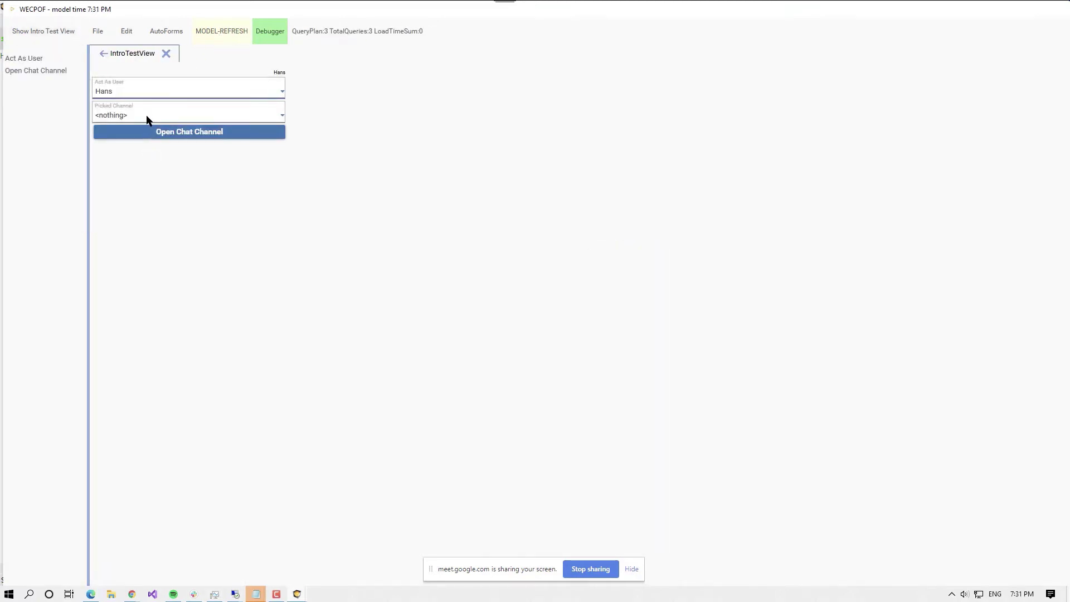
pyautogui.click(148, 119)
pyautogui.click(132, 139)
pyautogui.click(158, 133)
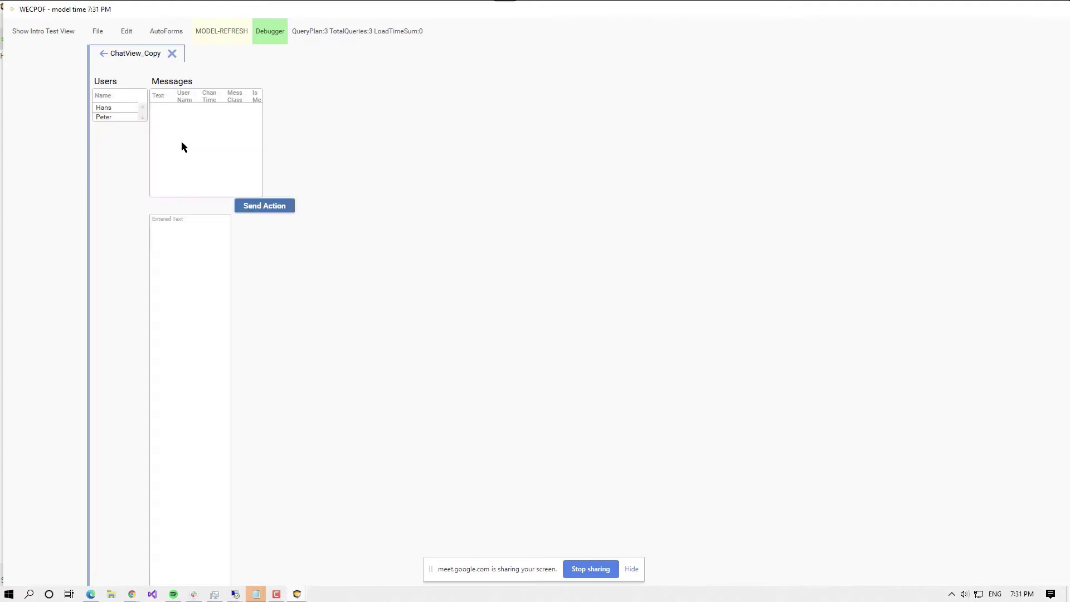
pyautogui.write('aaa')
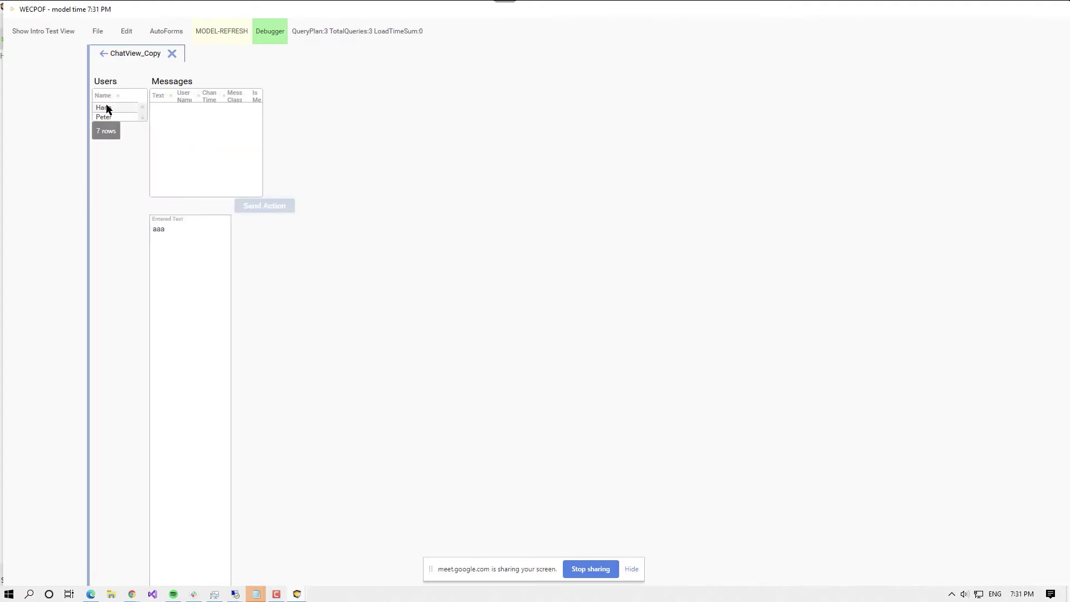
# Step: Return to the Intro Test View, pick Channel1, and reopen the chat channel
pyautogui.click(103, 54)
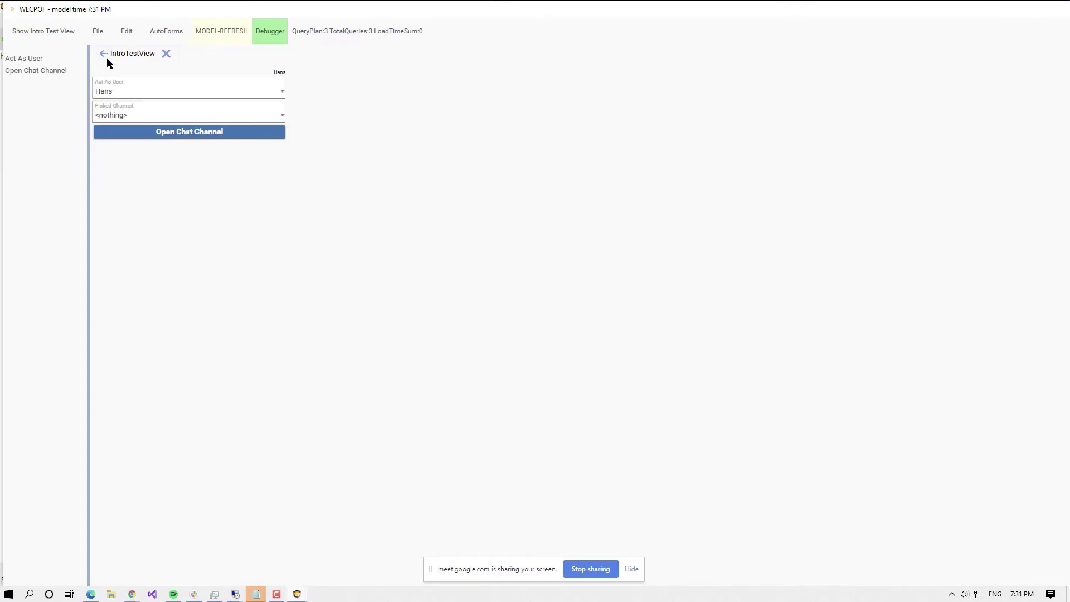
pyautogui.click(119, 118)
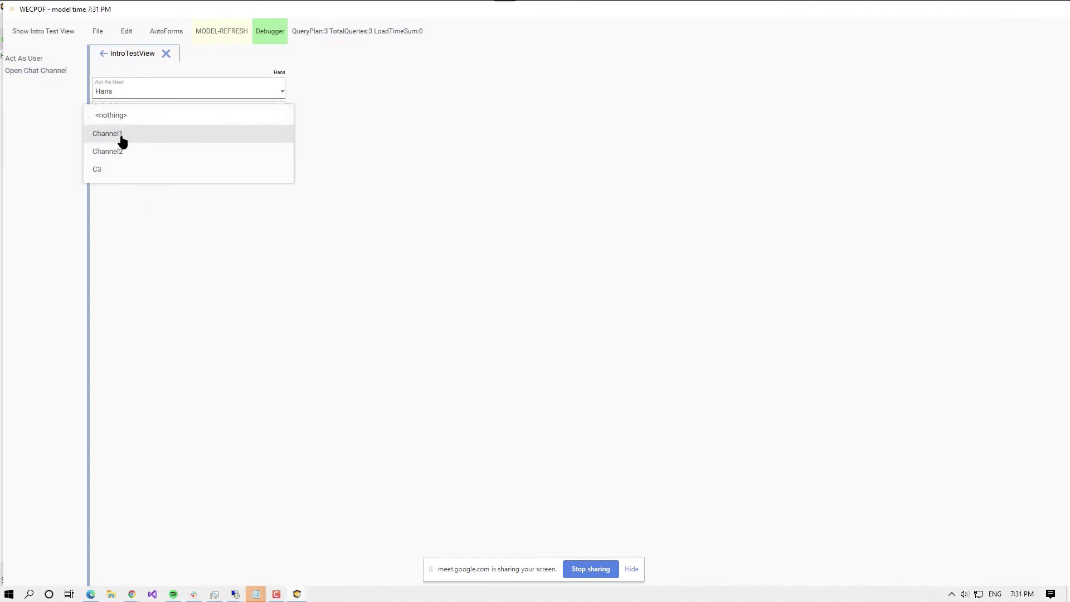
pyautogui.click(122, 138)
pyautogui.click(147, 135)
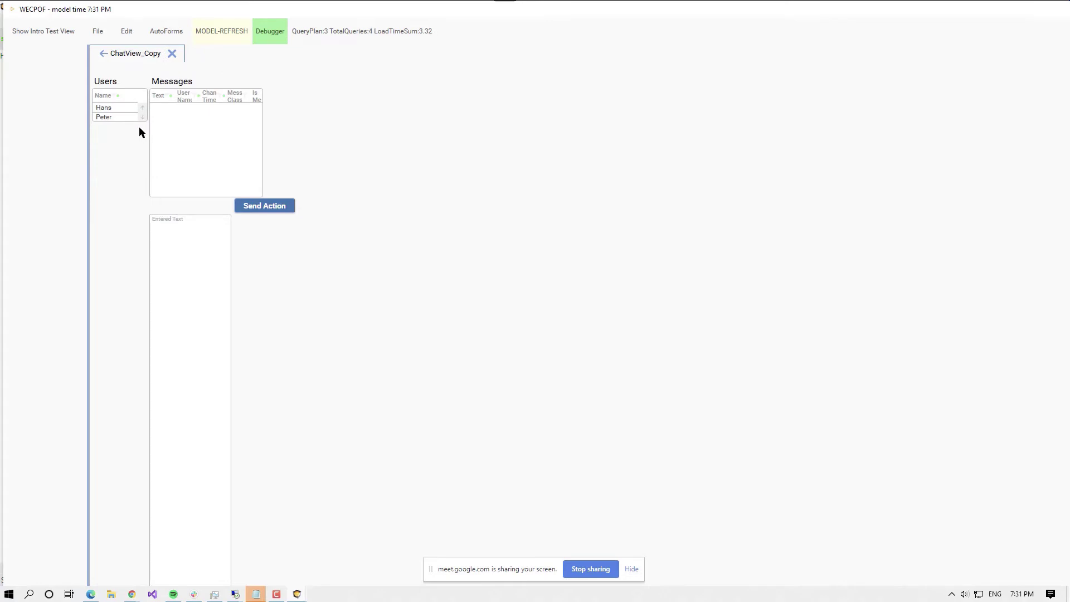
pyautogui.click(104, 54)
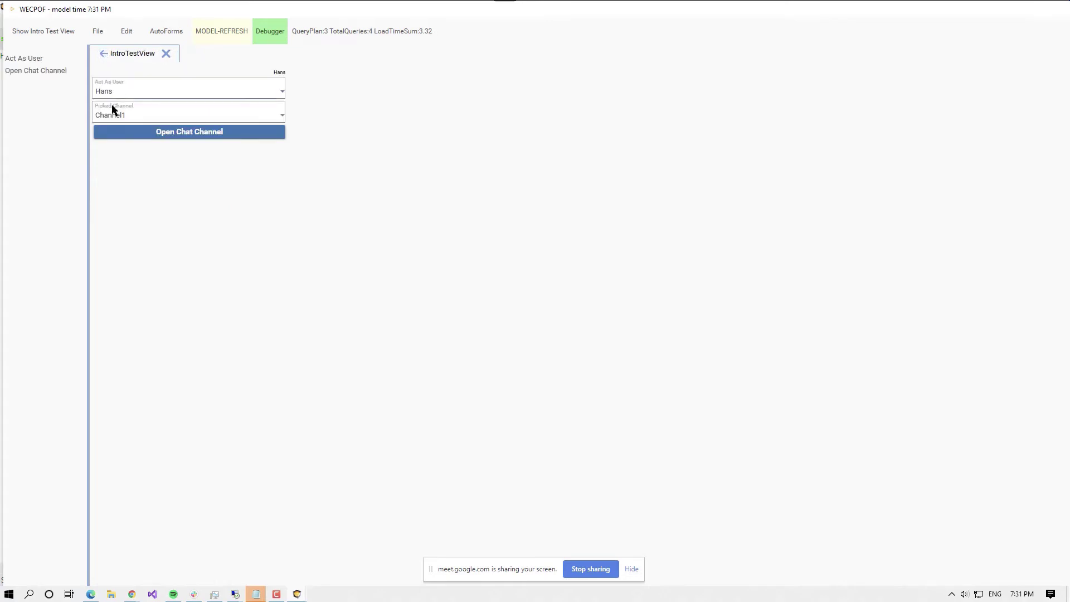
pyautogui.click(185, 138)
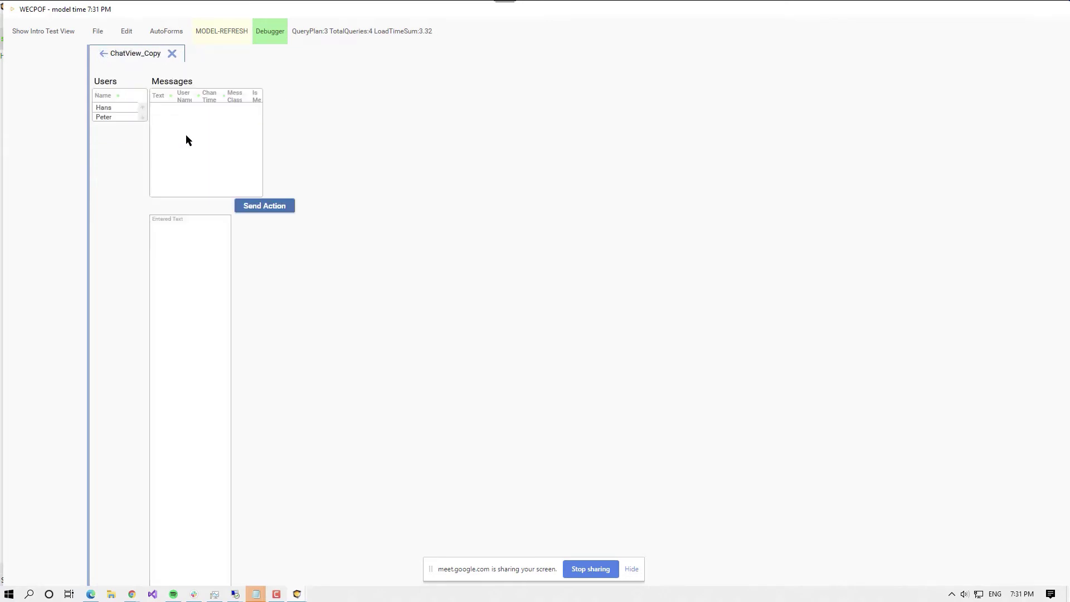
# Step: Enter "aaa" in Entered Text and send the message
pyautogui.click(179, 242)
pyautogui.write('aaa')
pyautogui.click(264, 208)
# Step: Inspect the Messages column's expression in the ViewModel Editor and return to the prototyper
pyautogui.hotkey('alt', 'Tab')
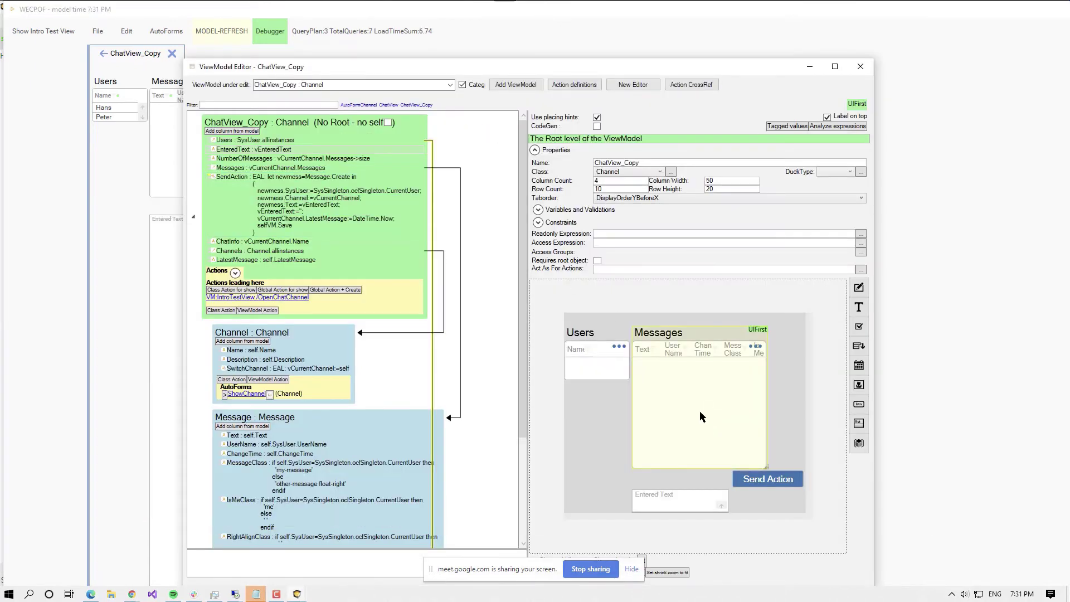
pyautogui.click(701, 412)
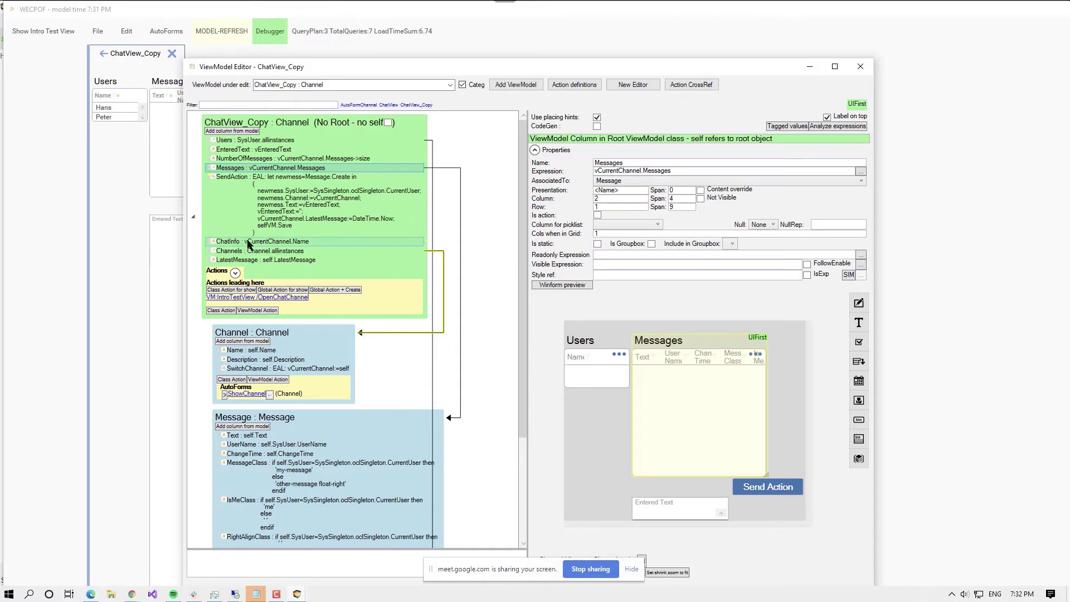
pyautogui.press('super+shift+Right')
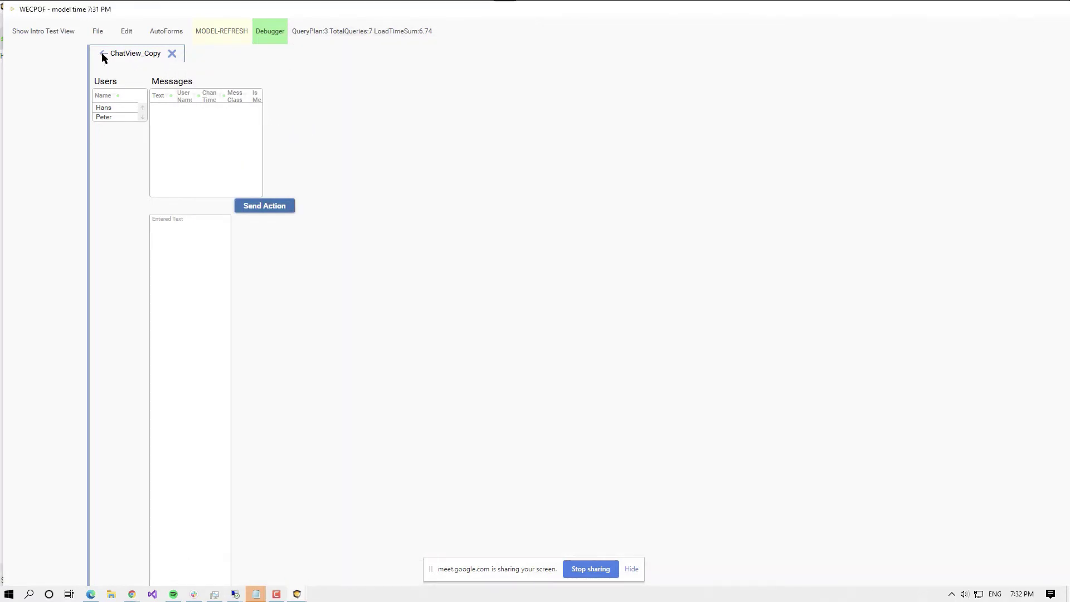
# Step: Go back to the Intro Test View, reselect the user and Channel1, and open the chat channel again
pyautogui.click(104, 55)
pyautogui.click(145, 115)
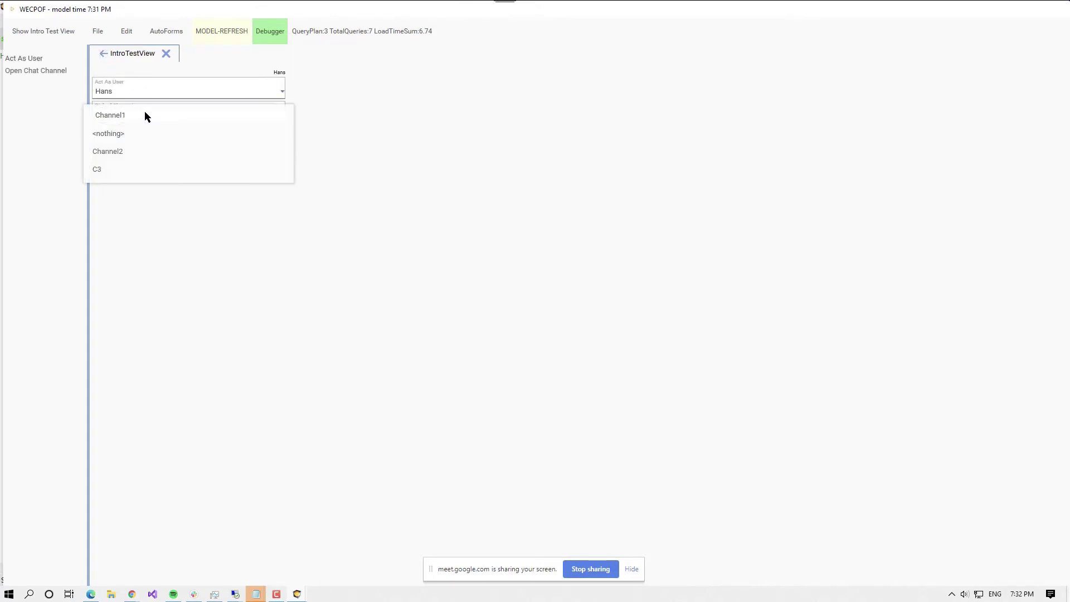
pyautogui.click(143, 112)
pyautogui.click(145, 91)
pyautogui.click(143, 92)
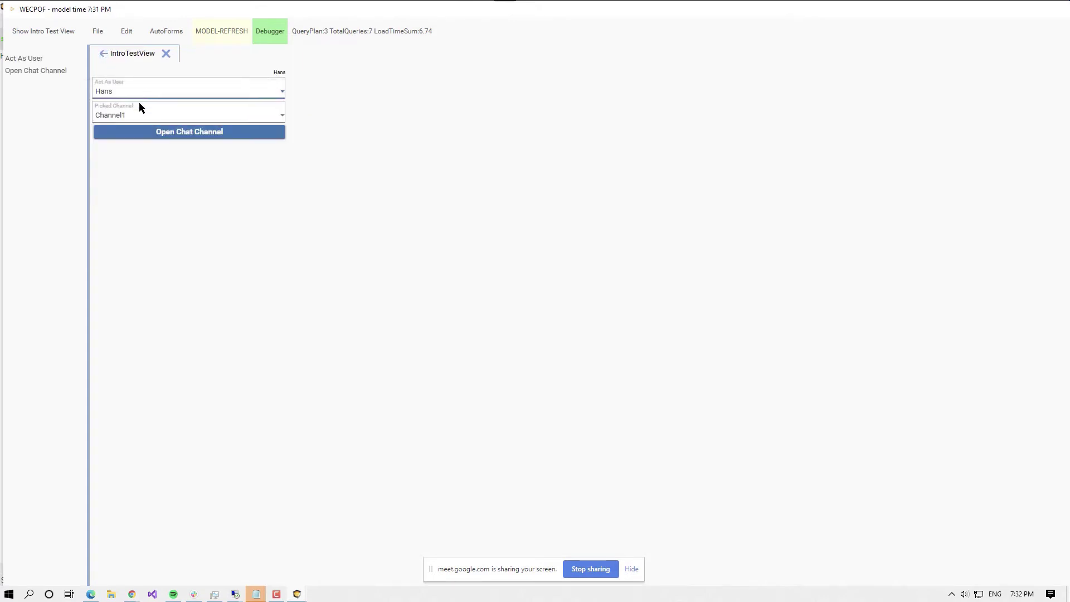
pyautogui.click(139, 114)
pyautogui.click(138, 114)
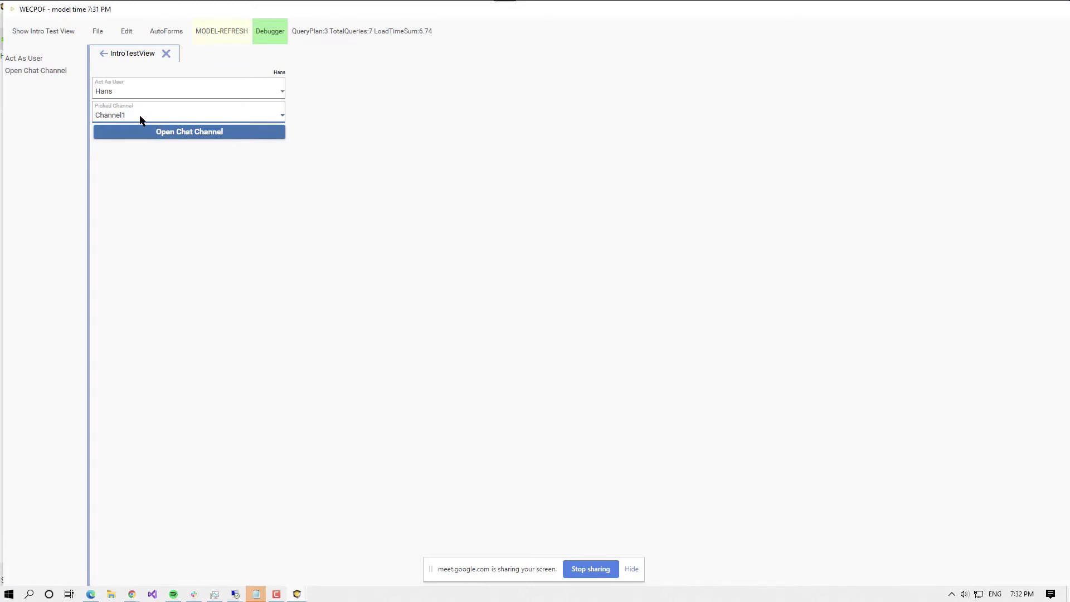
pyautogui.click(140, 117)
pyautogui.click(125, 115)
pyautogui.click(135, 134)
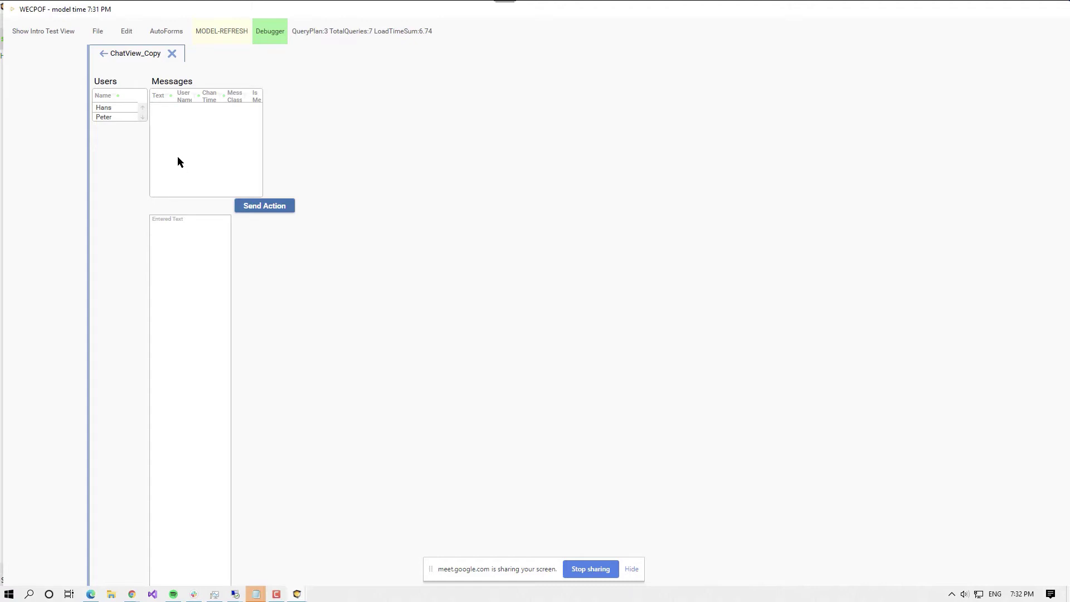
# Step: Select an entry in the Users list and send the message "sss"
pyautogui.click(109, 112)
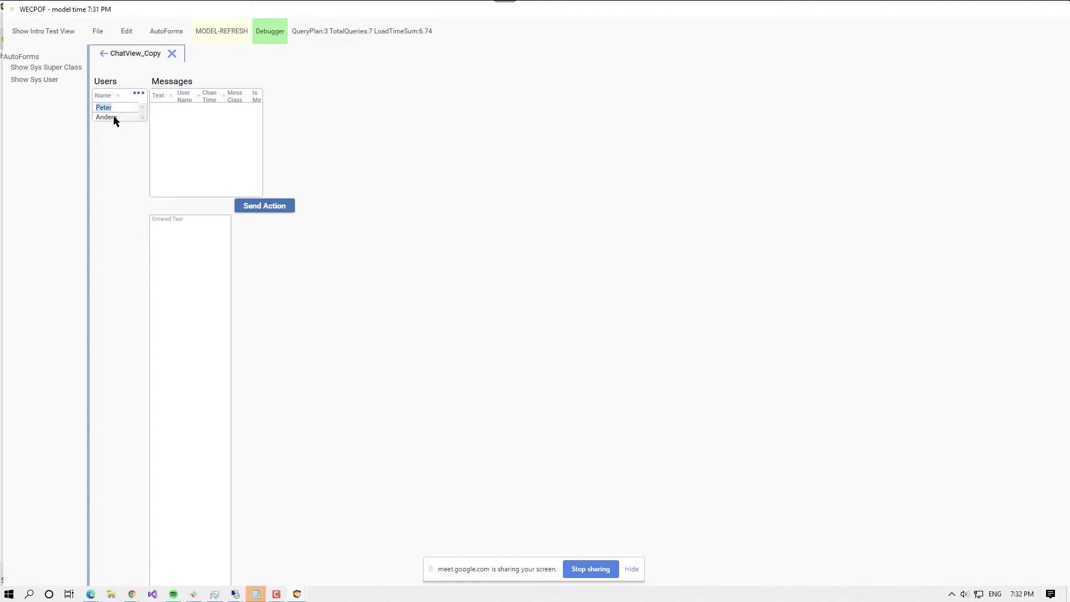
pyautogui.click(198, 238)
pyautogui.write('sss')
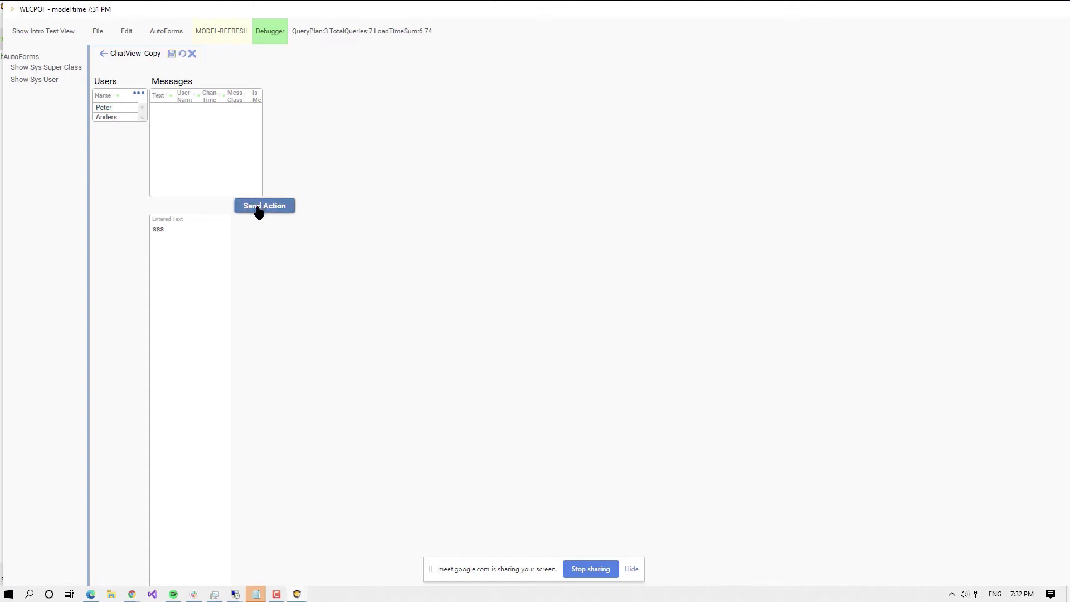
pyautogui.click(262, 208)
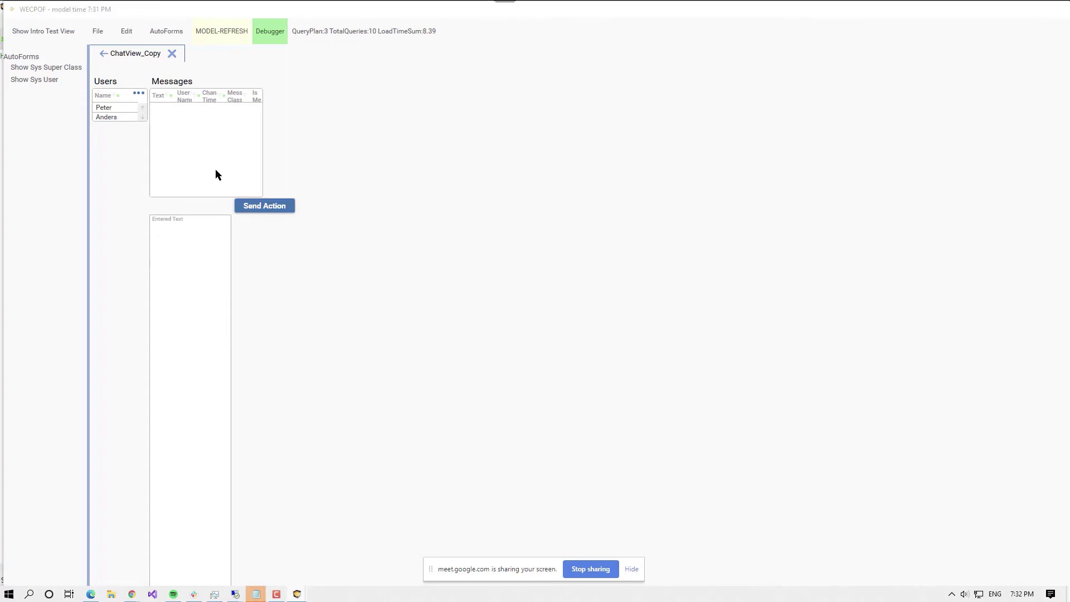
# Step: Switch to MDriven Designer and bring the ChatView_Copy ViewModel Editor in front of the class diagram
pyautogui.hotkey('alt', 'Tab')
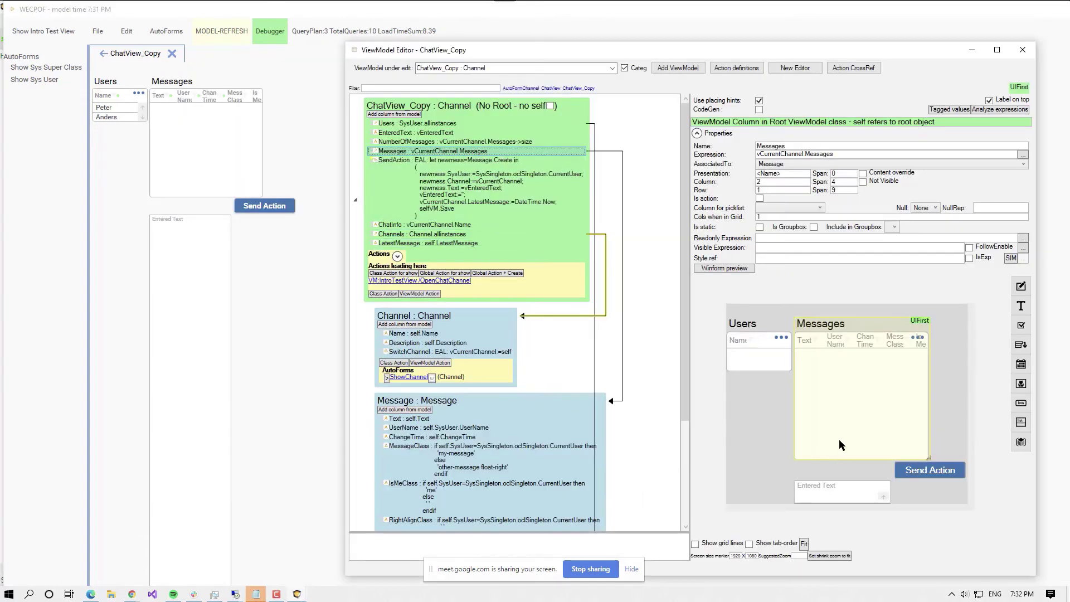
pyautogui.hotkey('alt', 'Tab')
pyautogui.press('Tab')
pyautogui.press('Tab')
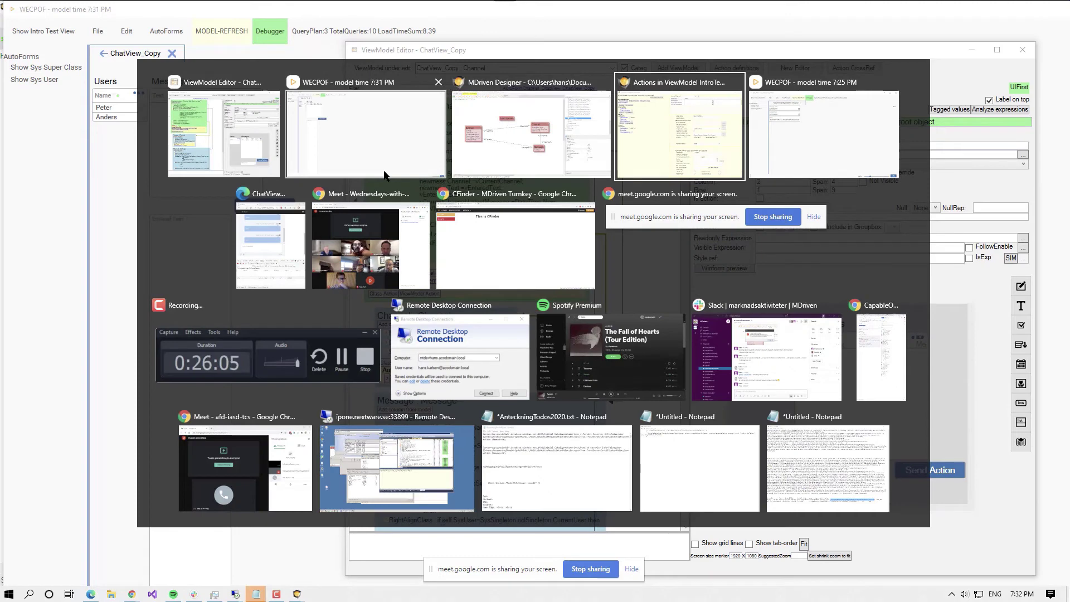
pyautogui.press('Tab')
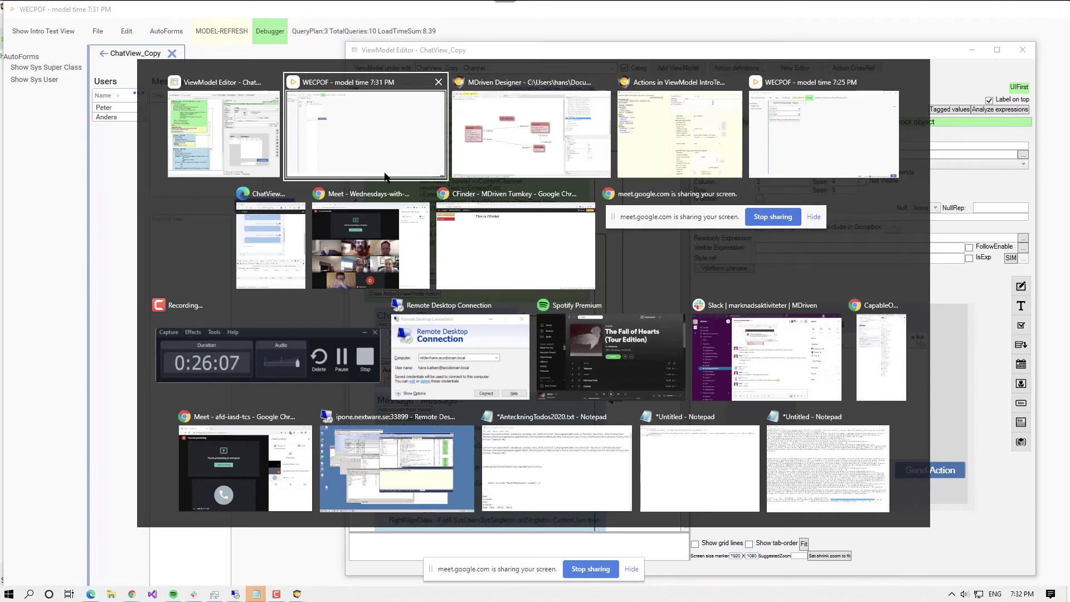
pyautogui.click(456, 174)
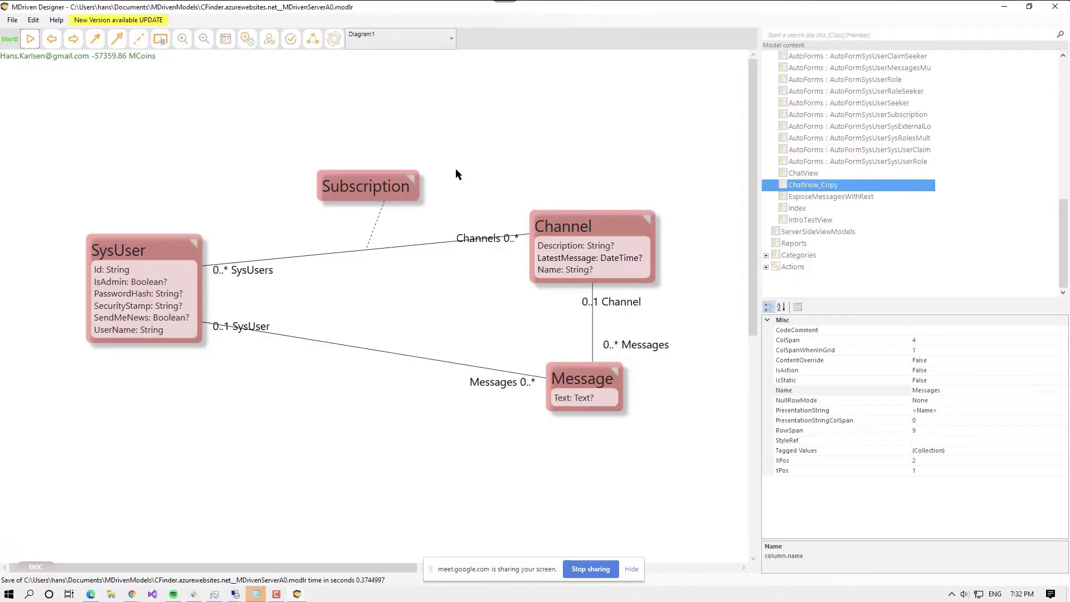
pyautogui.hotkey('alt', 'Tab')
pyautogui.press('Tab')
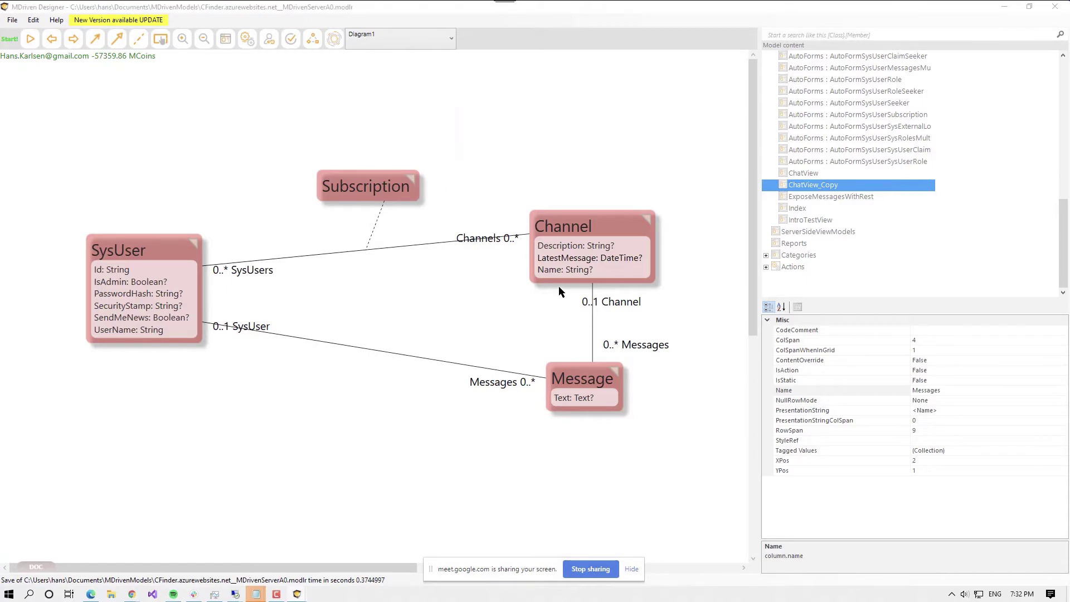
pyautogui.click(389, 134)
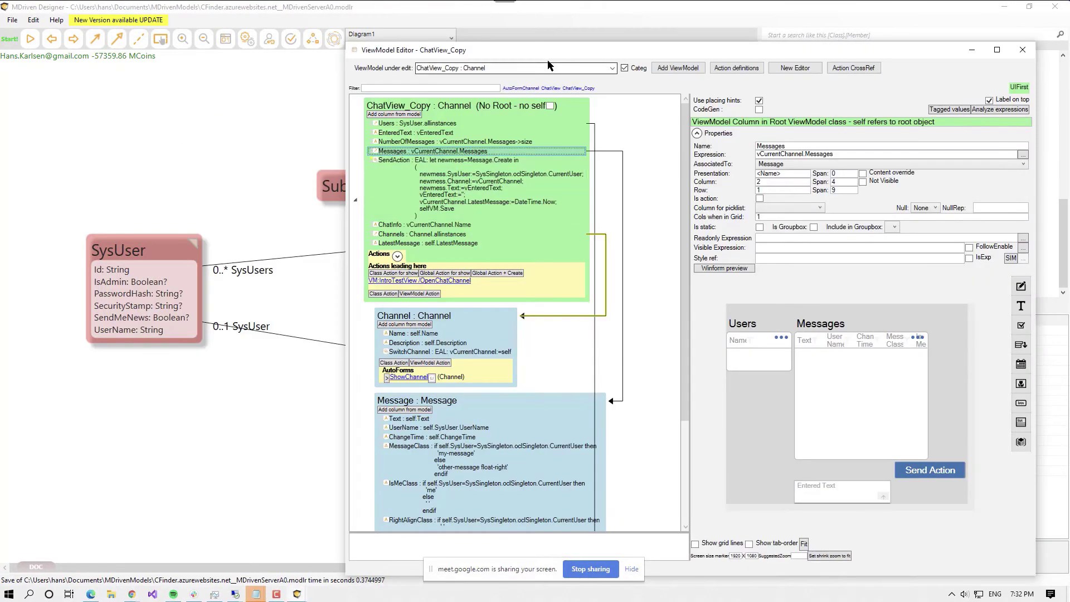
pyautogui.moveTo(552, 60); pyautogui.dragTo(491, 35)
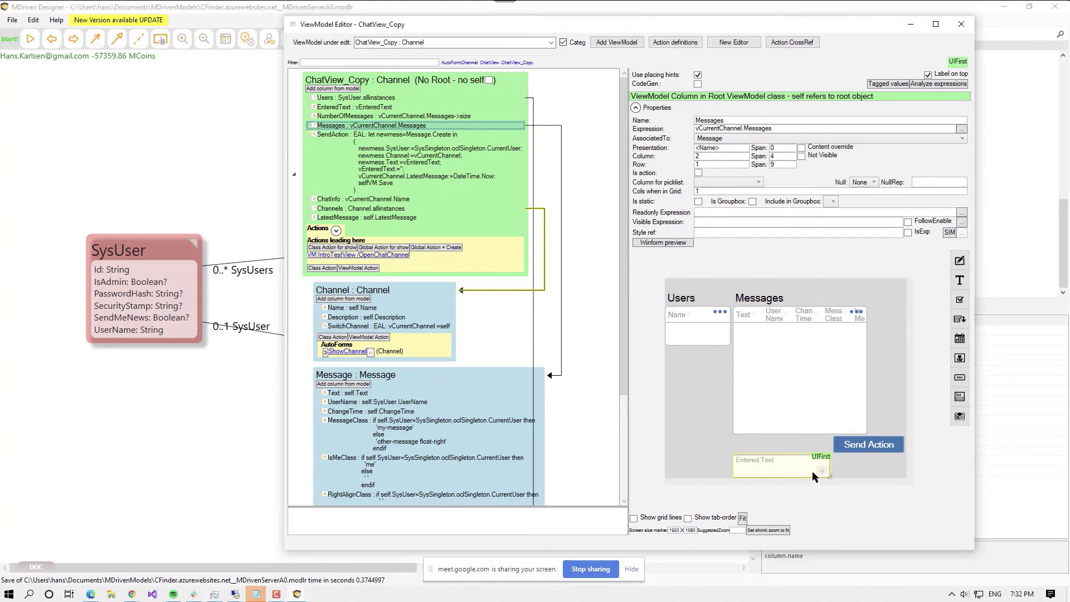
# Step: Add a generic column to the ChatView_Copy root and set its expression to vCurrentChannel, copied from the Messages column
pyautogui.click(800, 380)
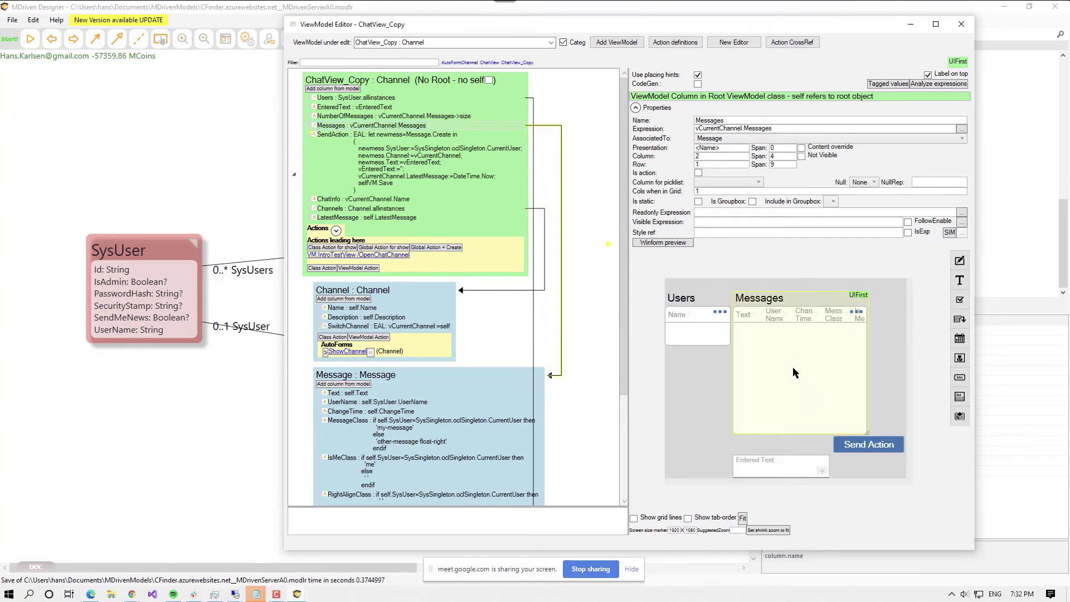
pyautogui.doubleClick(723, 129)
pyautogui.hotkey('ctrl', 'c')
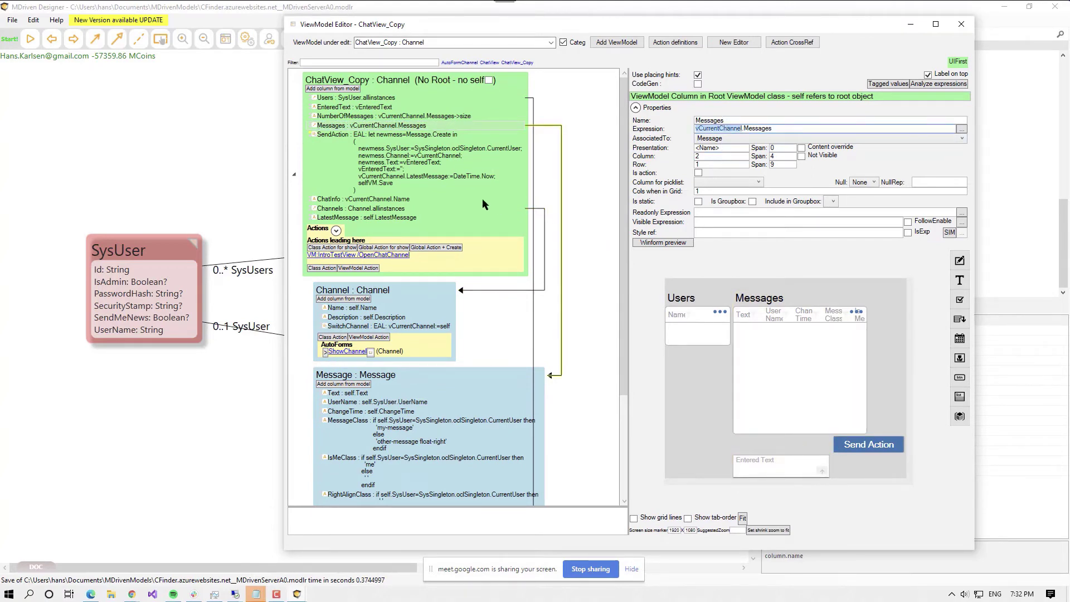
pyautogui.rightClick(335, 101)
pyautogui.moveTo(390, 136)
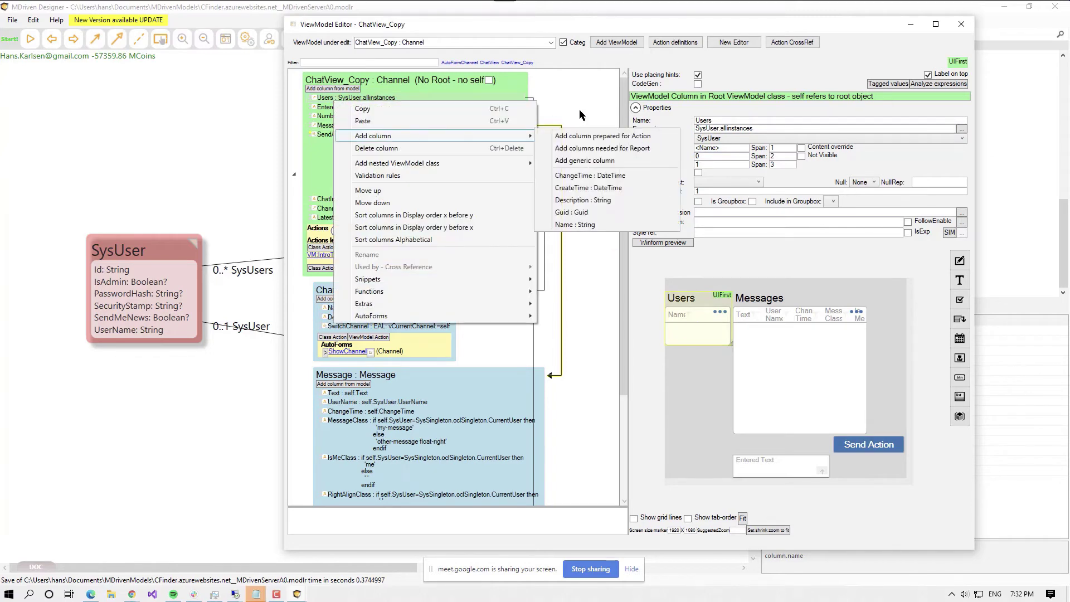
pyautogui.click(580, 161)
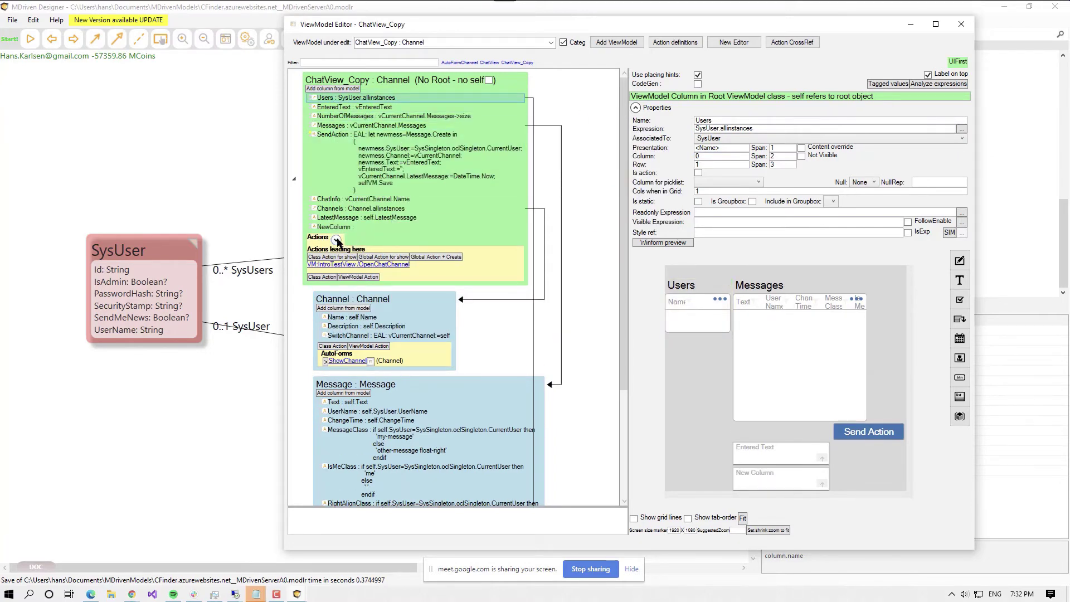
pyautogui.click(363, 227)
pyautogui.hotkey('ctrl', 'v')
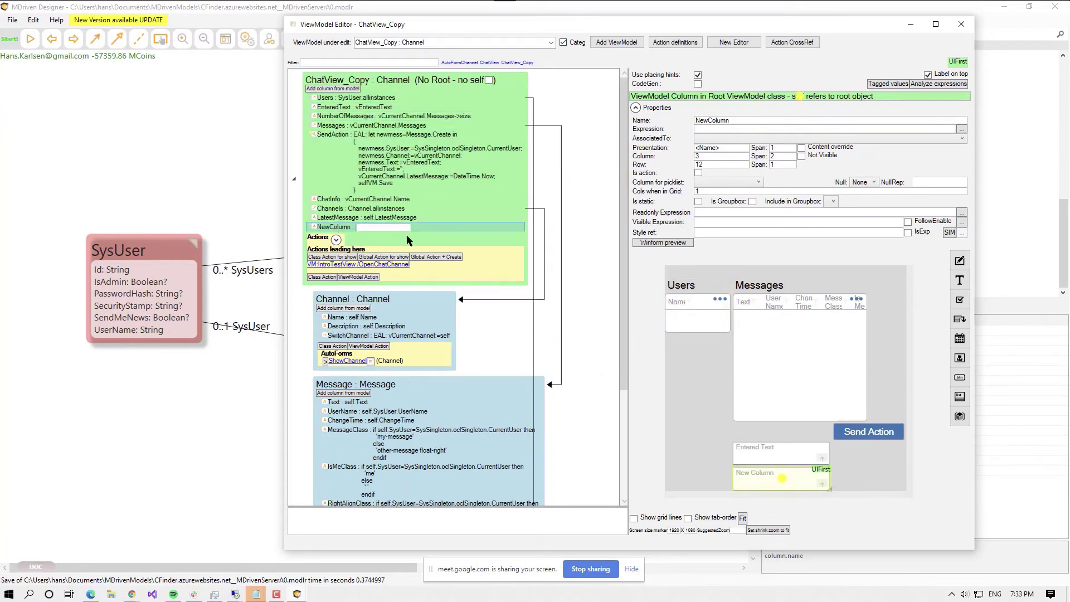
pyautogui.press('Return')
# Step: Place the new column above the Messages list and change its expression to vCurrentChannel.Name
pyautogui.moveTo(332, 230); pyautogui.dragTo(812, 280)
pyautogui.moveTo(881, 324); pyautogui.dragTo(881, 306)
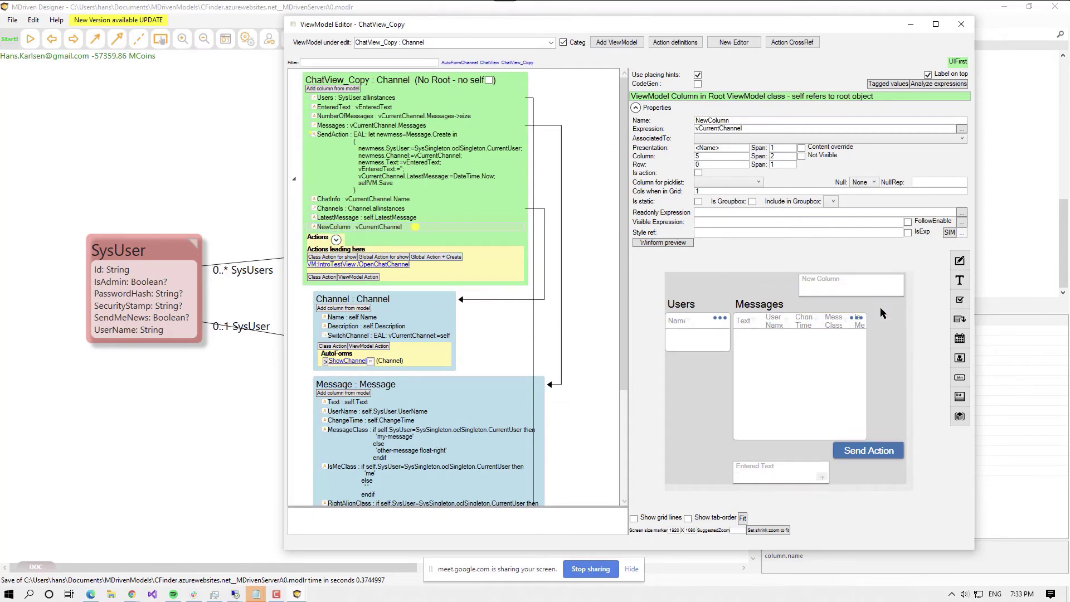
pyautogui.click(962, 129)
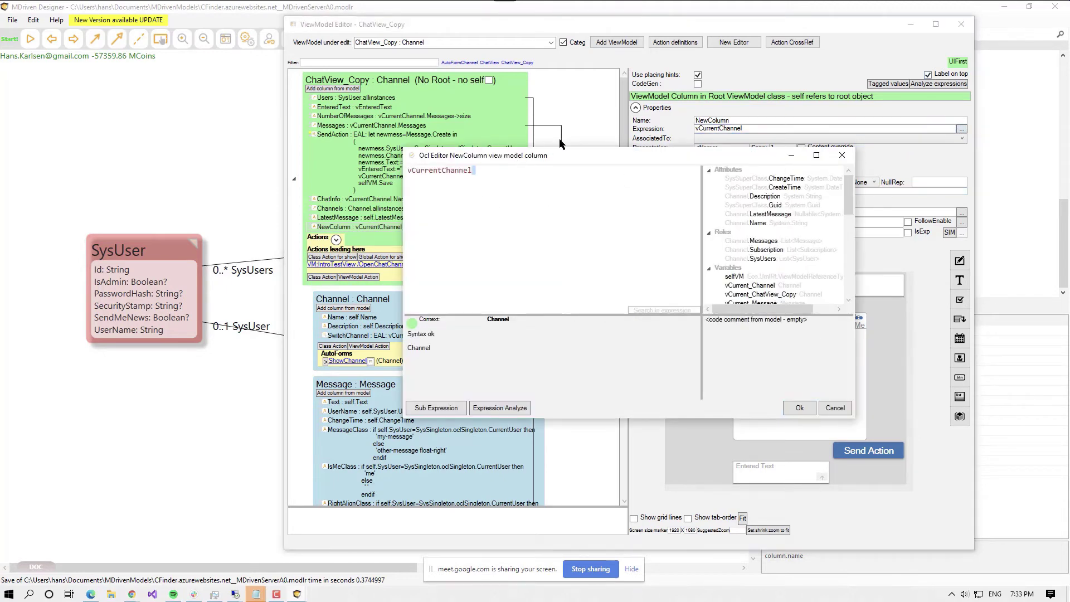
pyautogui.write('.Name')
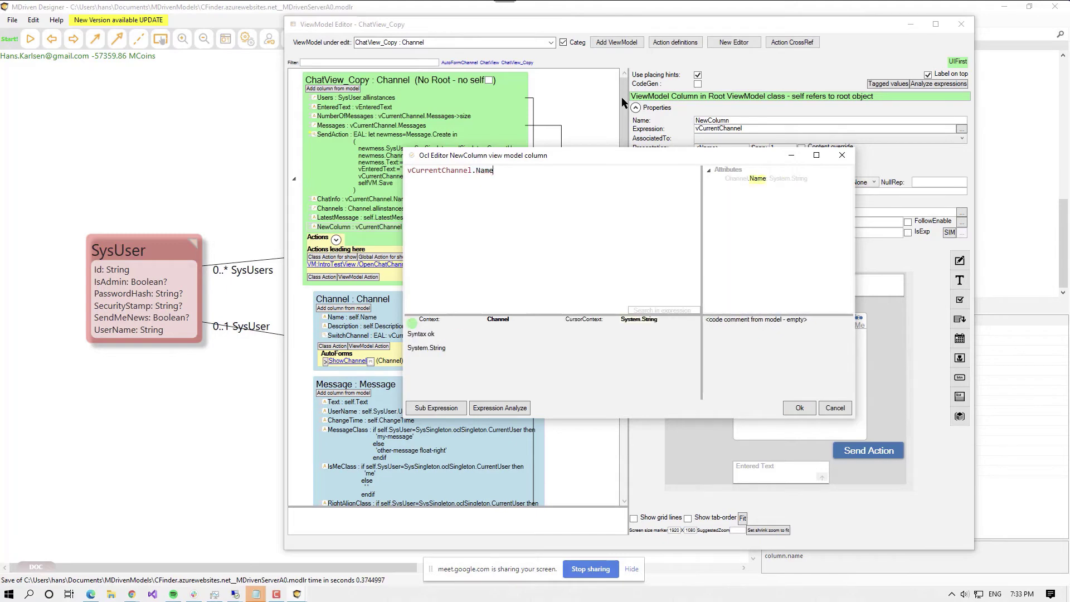
pyautogui.click(805, 409)
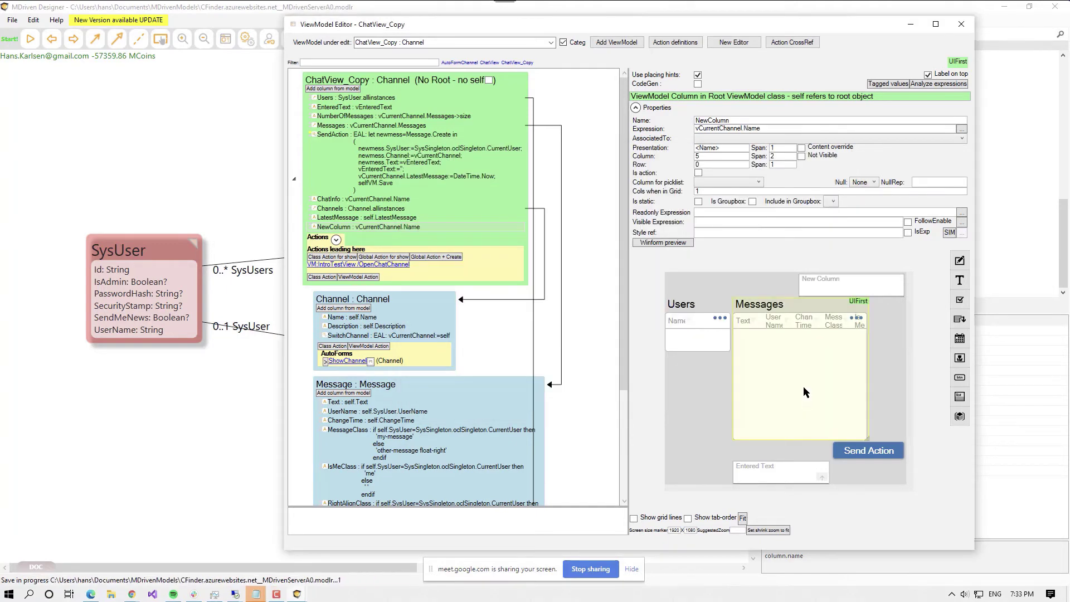
# Step: Switch to the running prototyper and try to choose the acting user in the Intro Test View
pyautogui.hotkey('alt', 'Tab')
pyautogui.hotkey('alt', 'Tab')
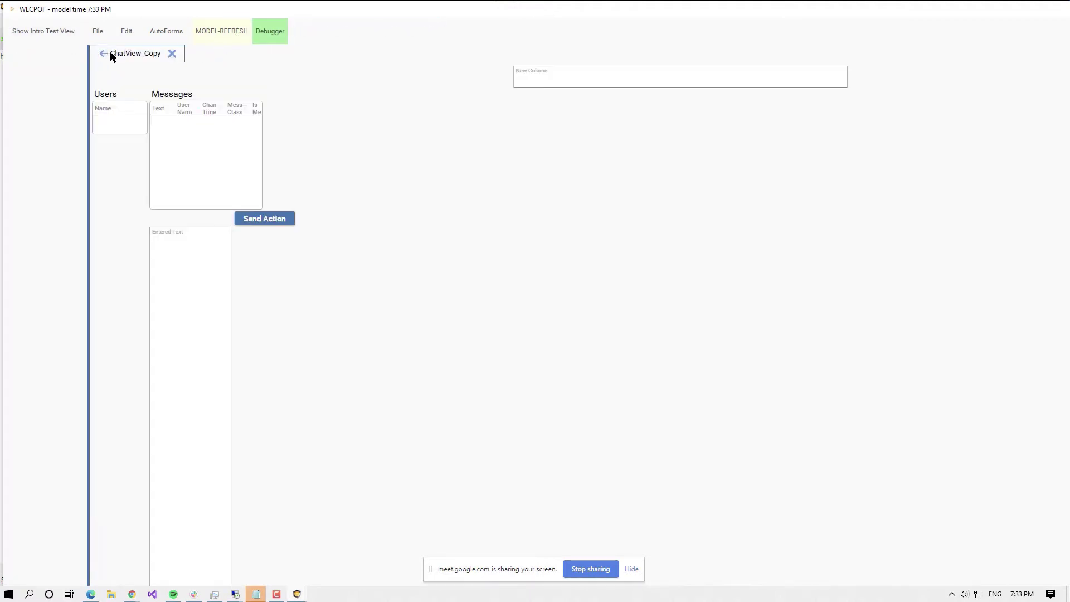
pyautogui.click(48, 32)
pyautogui.click(123, 91)
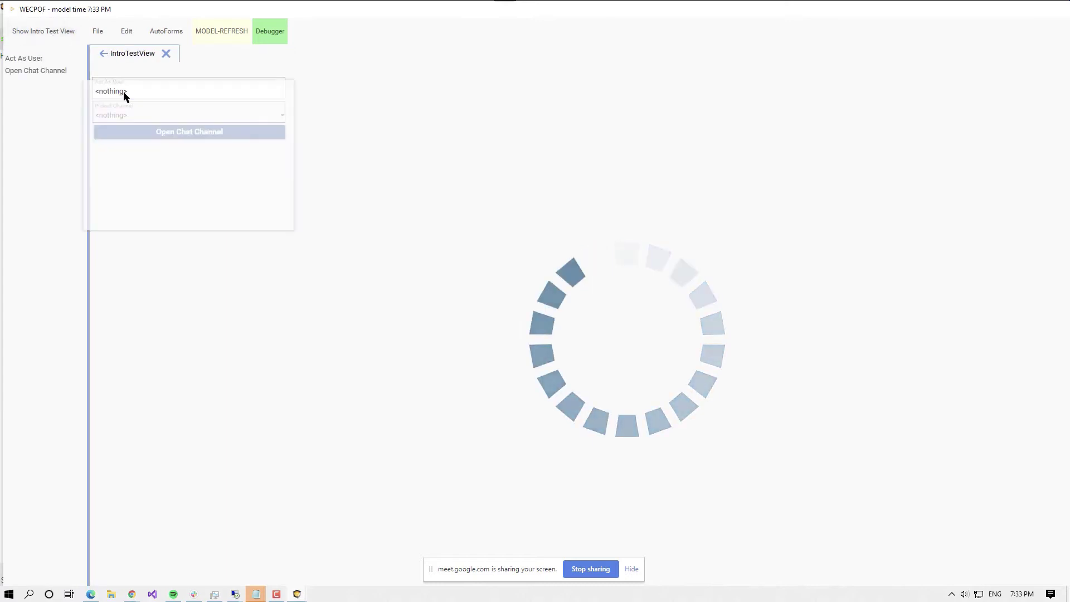
pyautogui.click(122, 92)
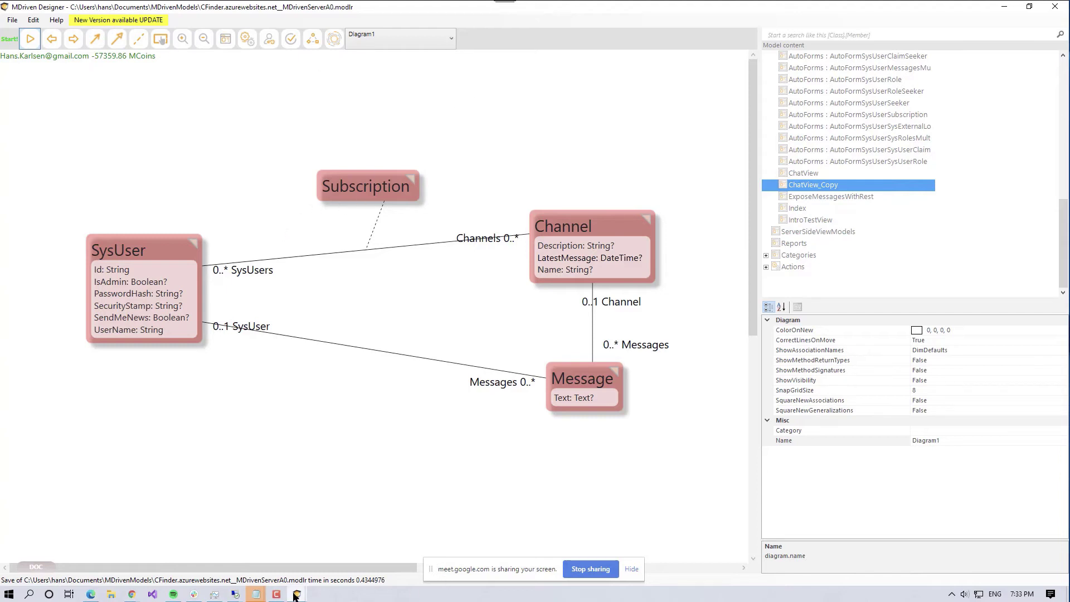
# Step: Bring up the System prototyper window and start the system again with MDriven Server persistence
pyautogui.moveTo(298, 593)
pyautogui.click(513, 543)
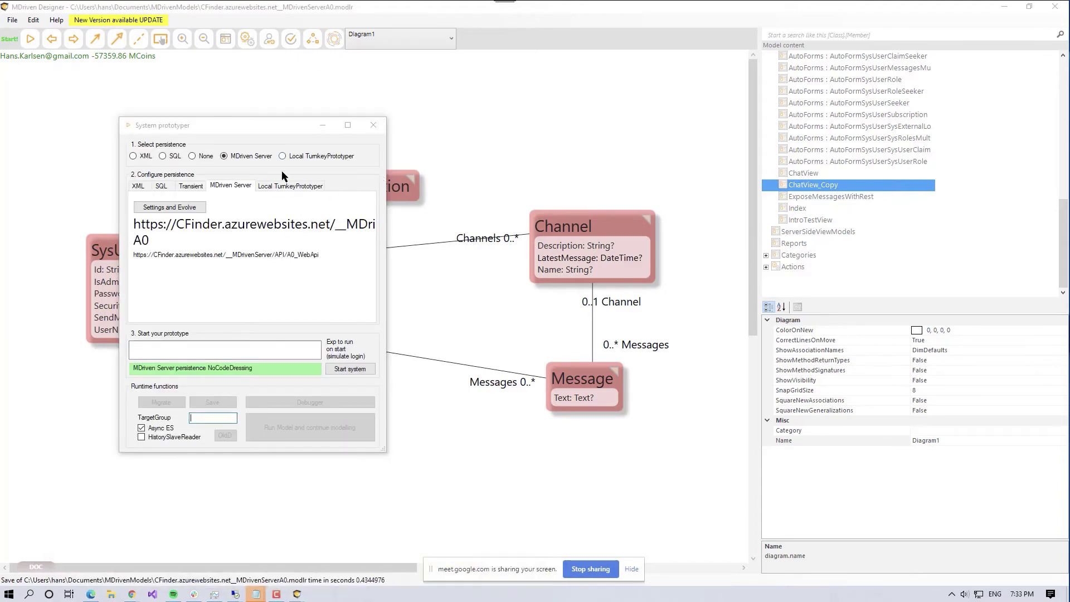
pyautogui.moveTo(264, 126); pyautogui.dragTo(226, 107)
pyautogui.click(316, 350)
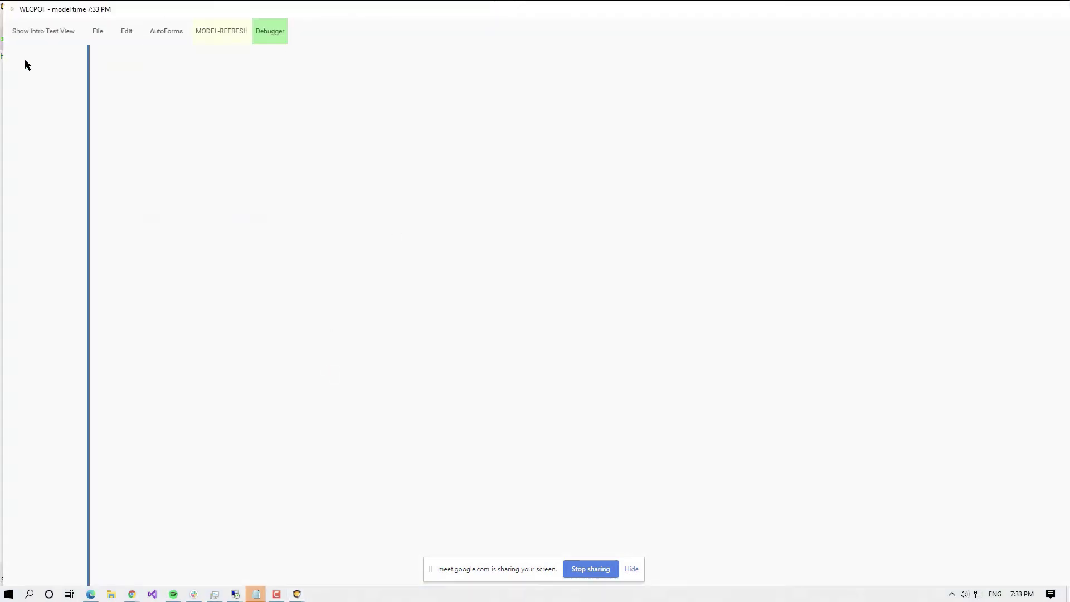
# Step: Show the Intro Test View, select the acting user and Channel1, and open the chat channel
pyautogui.click(35, 39)
pyautogui.click(111, 84)
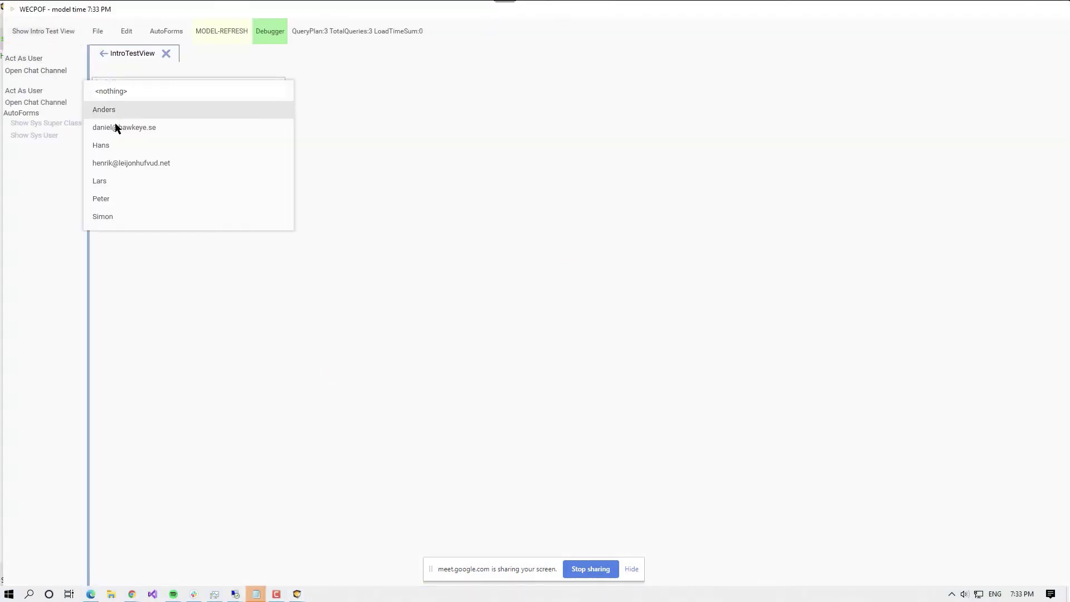
pyautogui.click(99, 146)
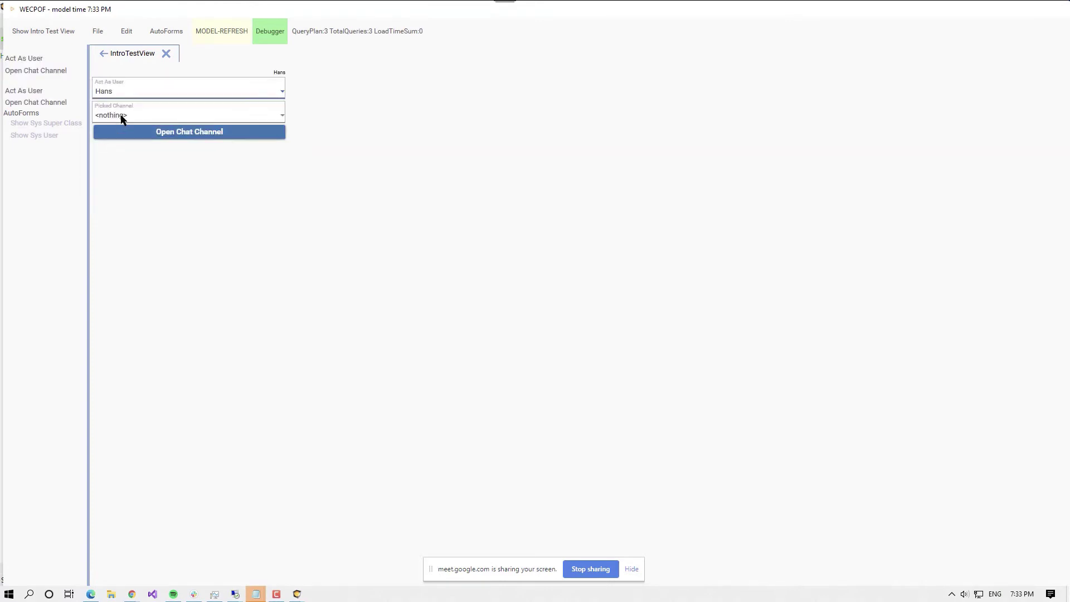
pyautogui.click(124, 117)
pyautogui.click(120, 135)
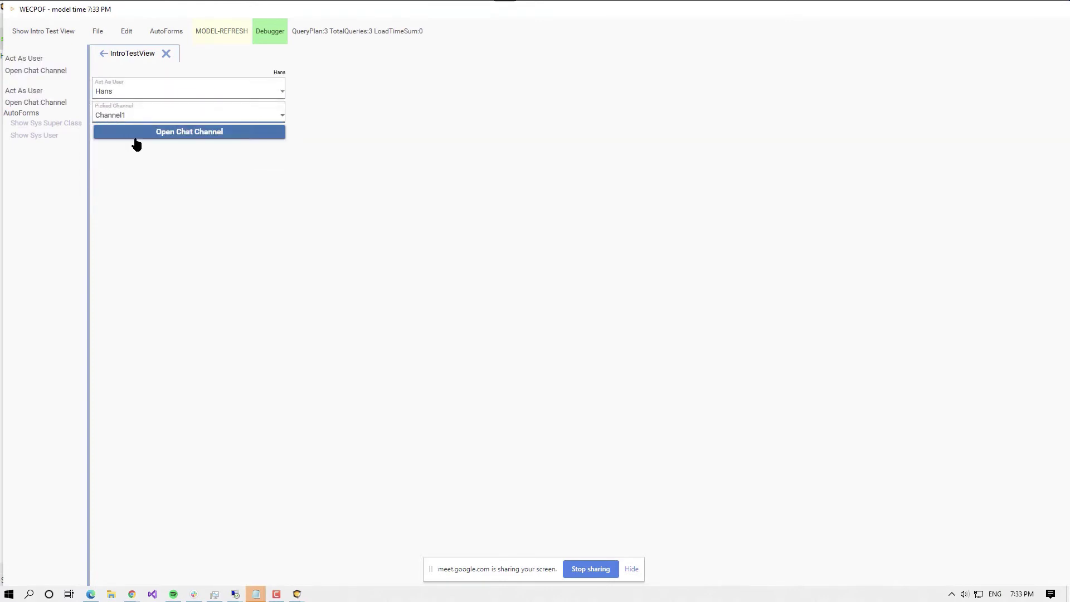
pyautogui.click(135, 137)
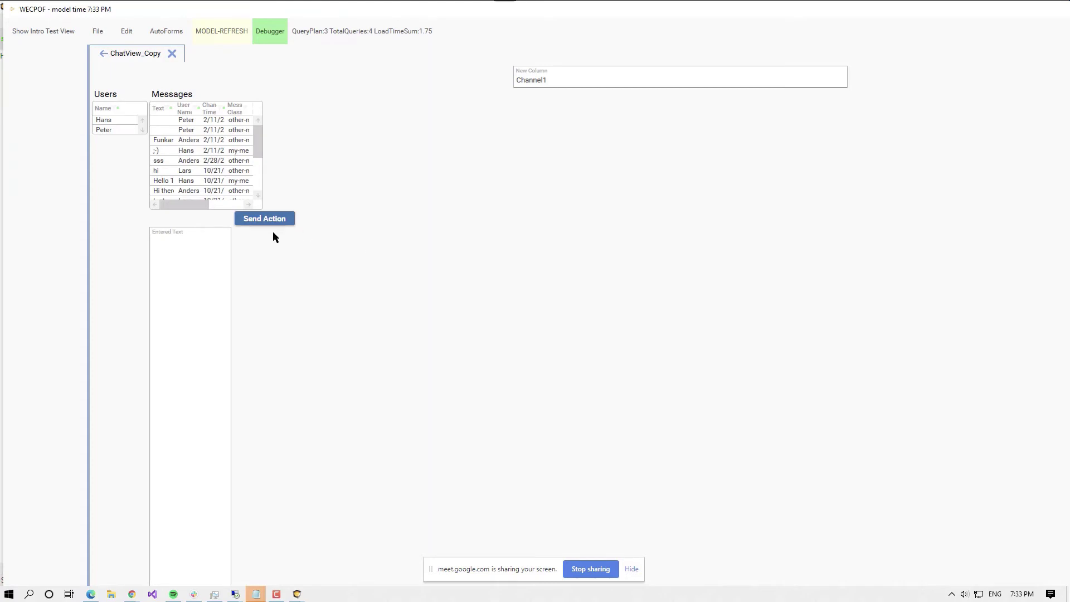
# Step: Check the latest entries in the Messages list, shrink the prototyper window, and place the browser's ChatView beside it
pyautogui.click(177, 246)
pyautogui.moveTo(256, 138); pyautogui.dragTo(255, 172)
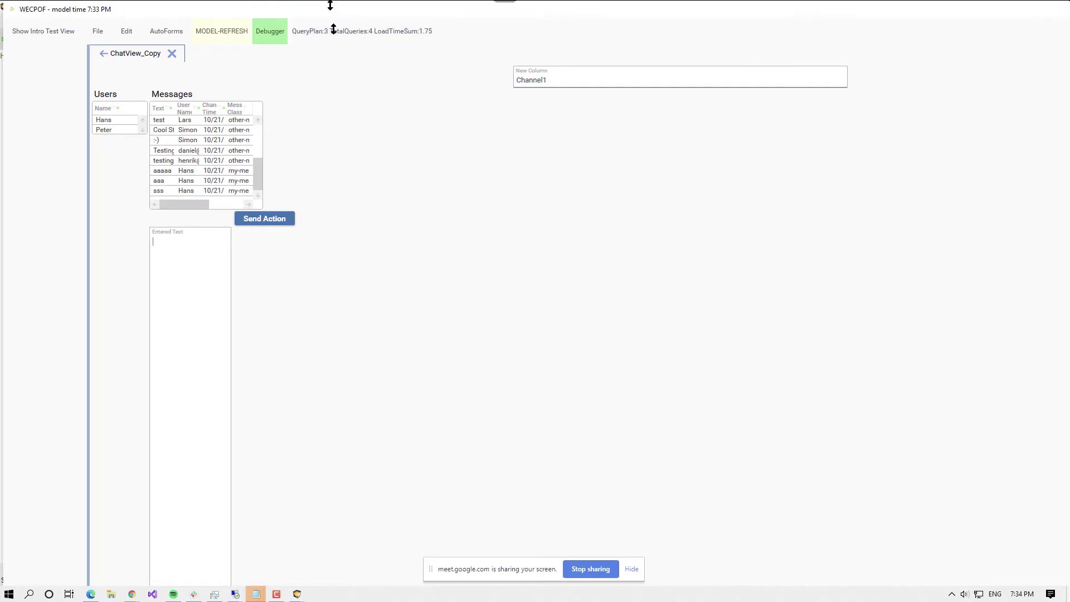
pyautogui.moveTo(329, 8); pyautogui.dragTo(330, 36)
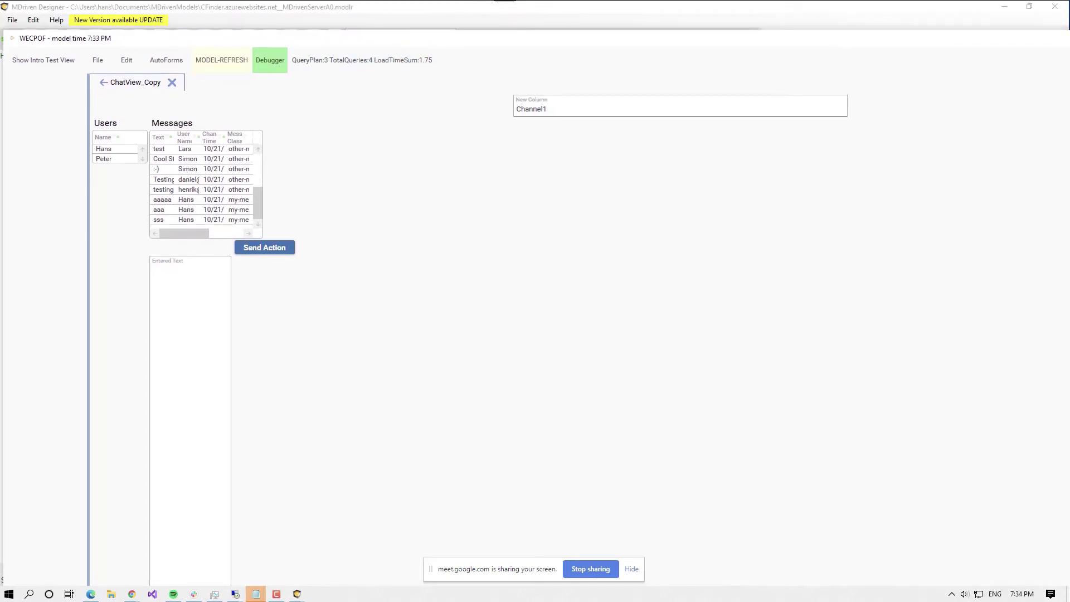
pyautogui.moveTo(968, 587); pyautogui.dragTo(480, 395)
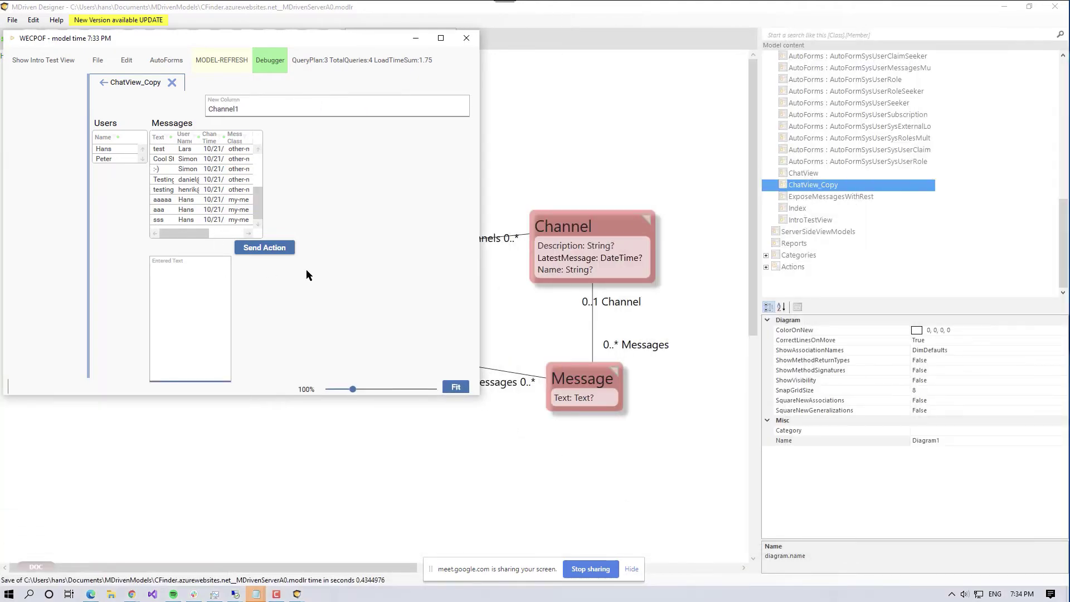
pyautogui.hotkey('alt', 'Tab')
pyautogui.hotkey('alt', 'Tab')
pyautogui.hotkey('alt', 'Tab')
pyautogui.hotkey('alt', 'Tab')
pyautogui.hotkey('alt', 'Tab')
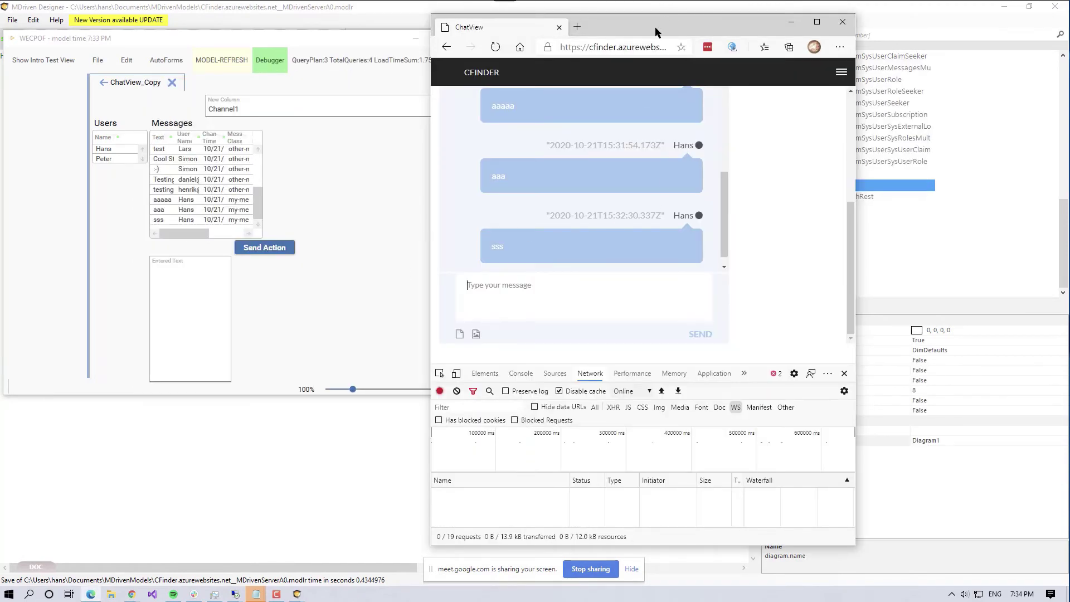
pyautogui.moveTo(654, 26); pyautogui.dragTo(691, 14)
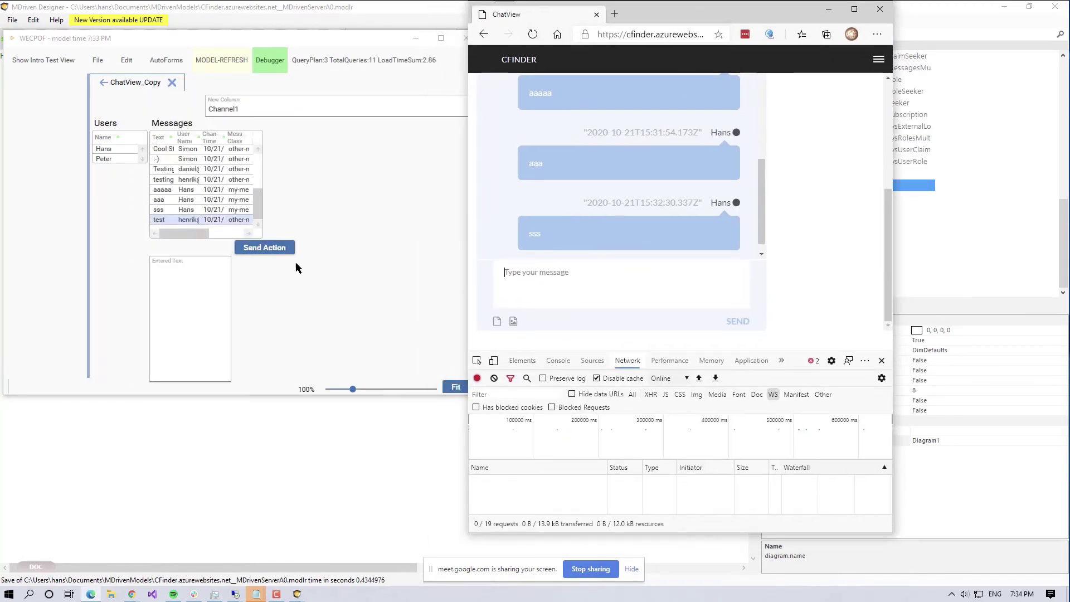
# Step: Send the message "dssdklödslfs" from the browser's ChatView and select it in the prototyper's Messages list
pyautogui.click(262, 198)
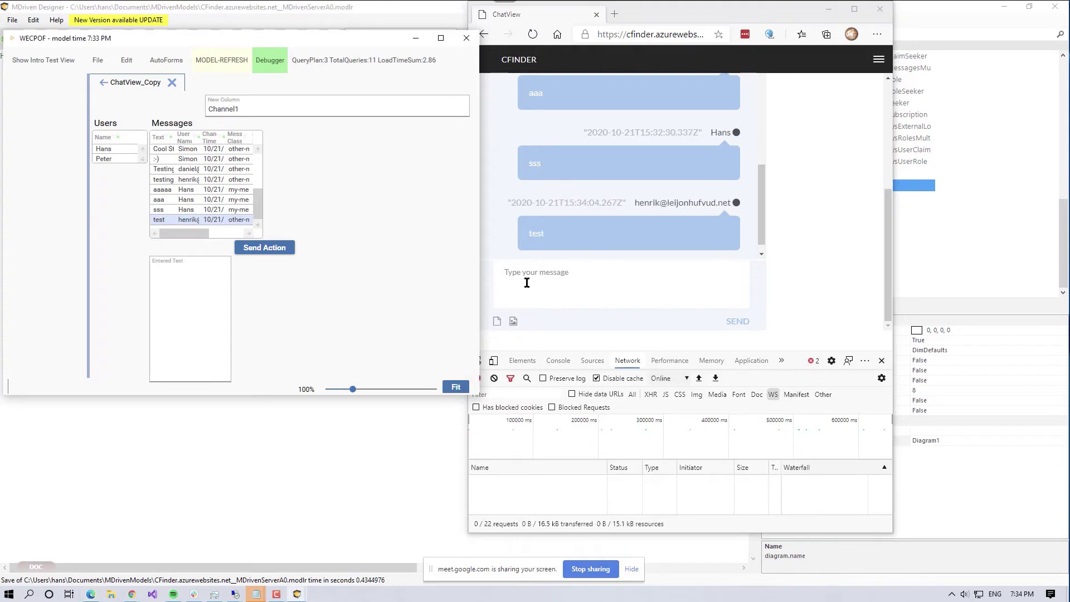
pyautogui.click(646, 263)
pyautogui.write('dssdklödslfs')
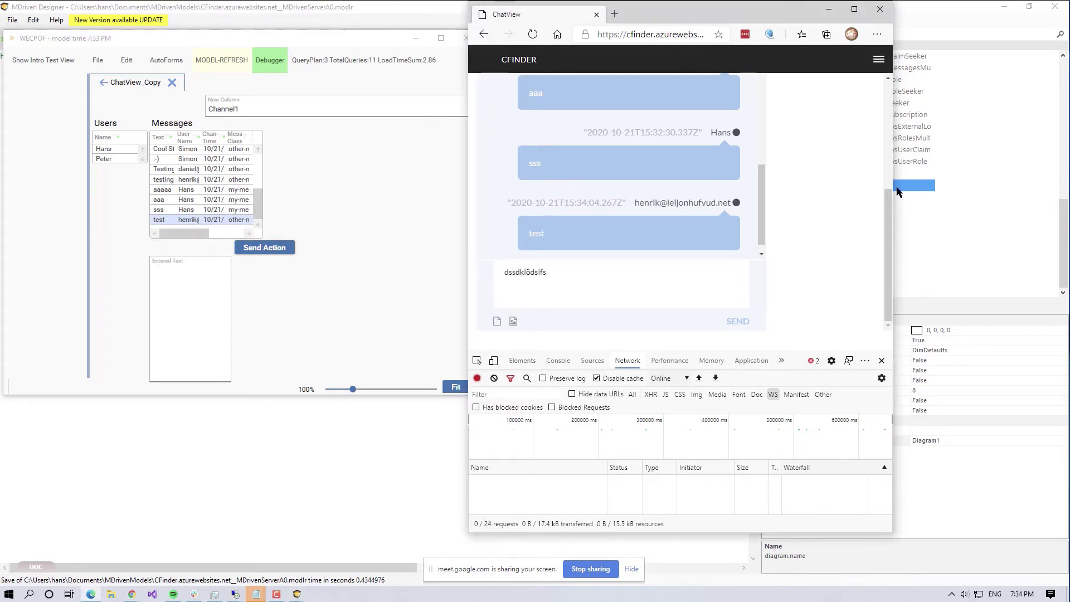
pyautogui.click(738, 323)
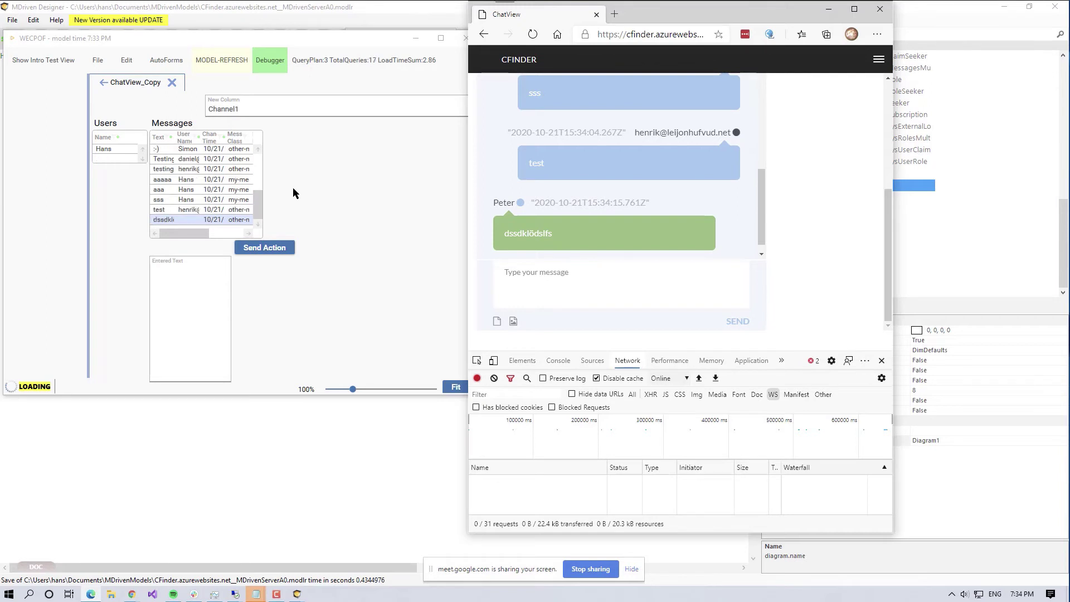
pyautogui.click(185, 221)
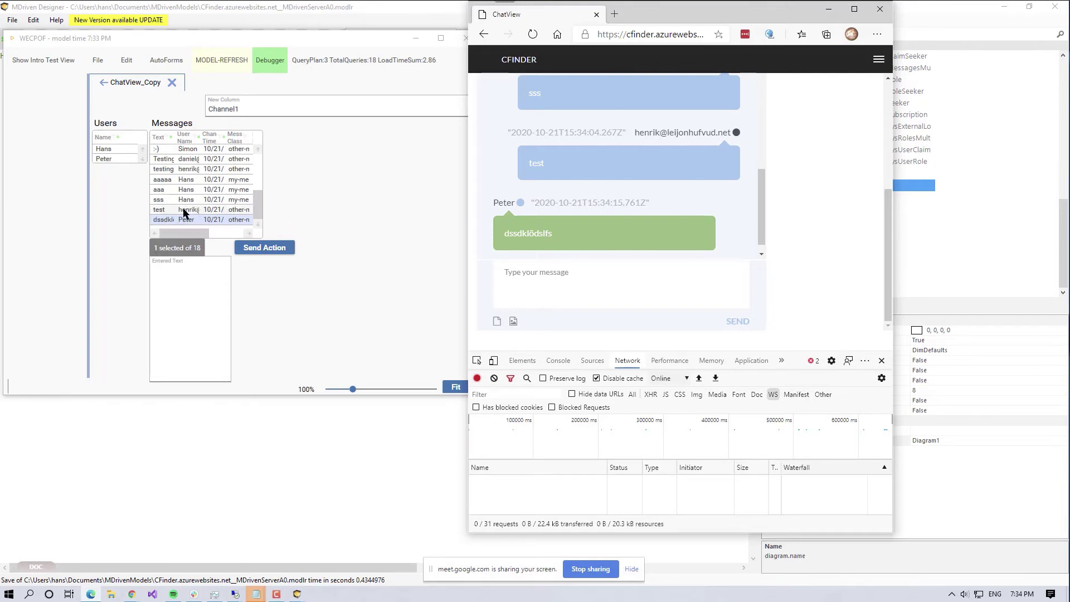
# Step: Bring the prototyper window to the front and reposition it lower, overlapping the browser's edge
pyautogui.hotkey('alt', 'Tab')
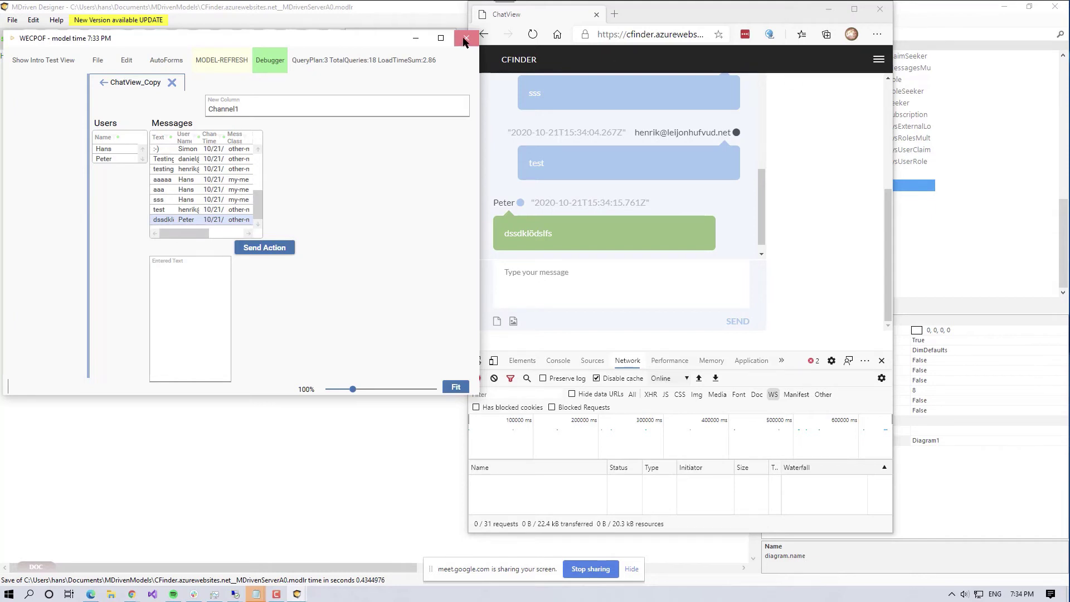
pyautogui.moveTo(315, 43); pyautogui.dragTo(351, 43)
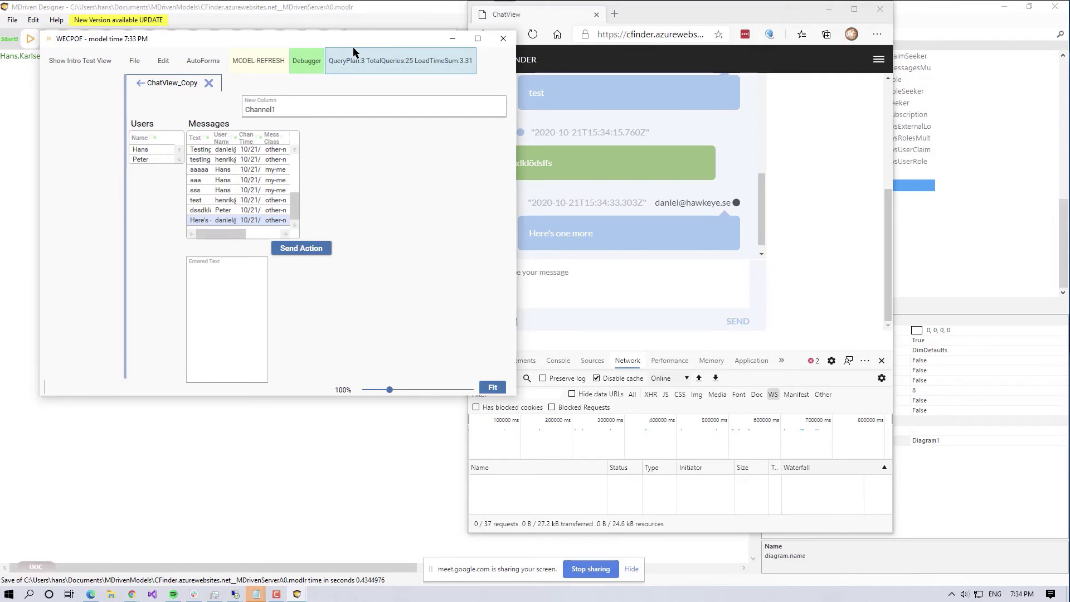
pyautogui.moveTo(397, 43); pyautogui.dragTo(432, 57)
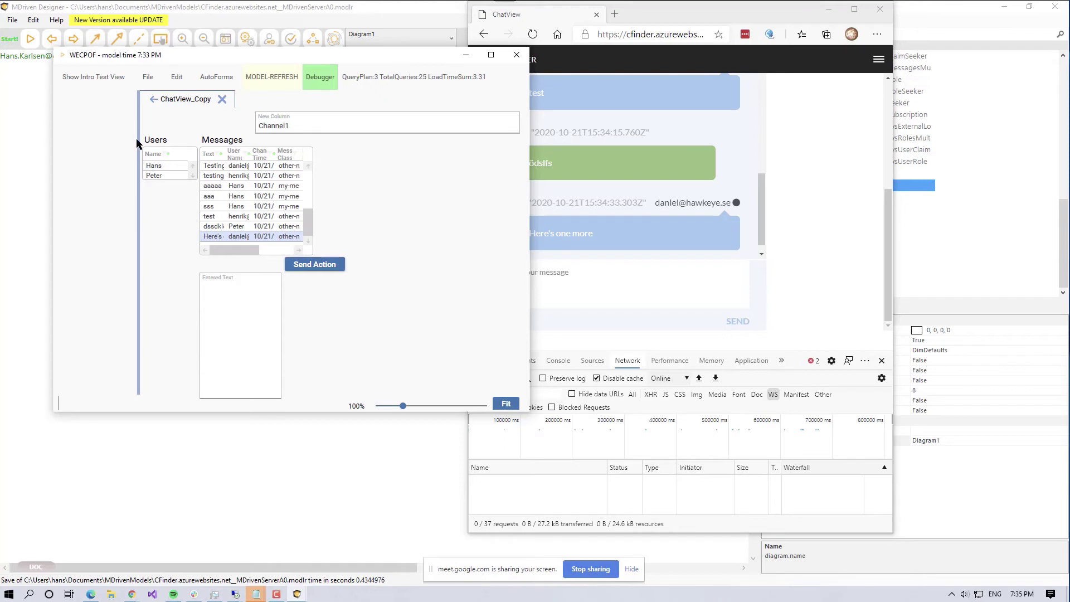
pyautogui.moveTo(430, 54); pyautogui.dragTo(407, 108)
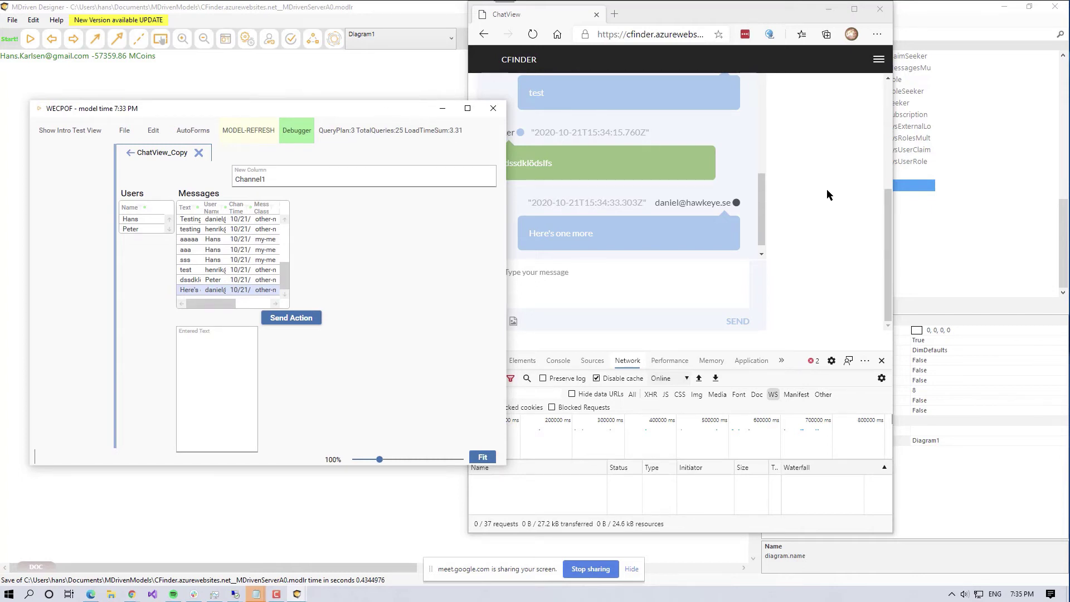
# Step: Look through the channel header and earlier messages in the browser's ChatView
pyautogui.click(761, 221)
pyautogui.scroll(2, 812, 168)
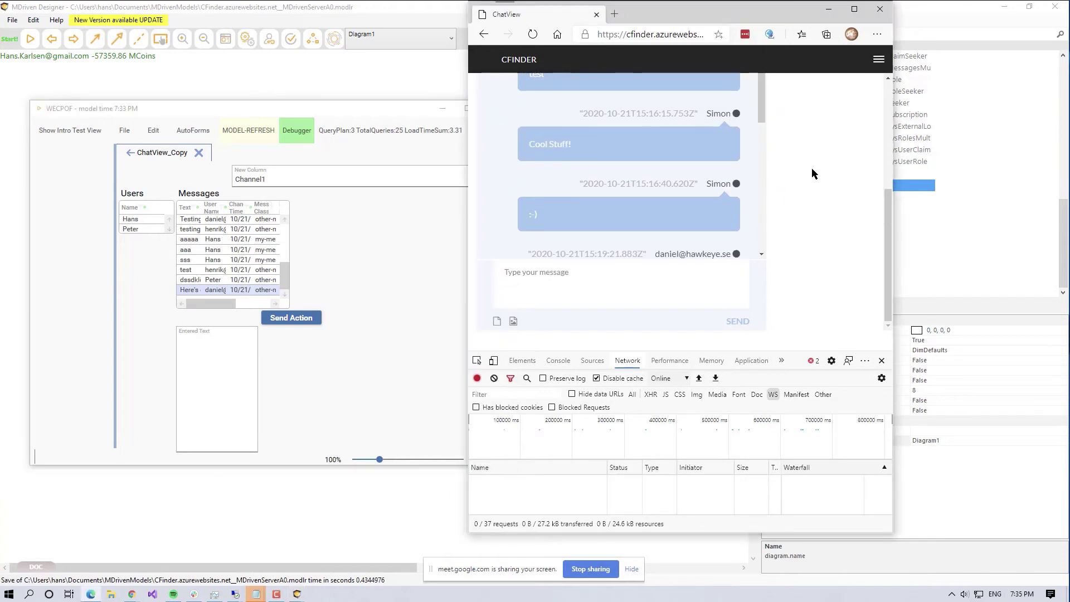
pyautogui.scroll(5, 873, 135)
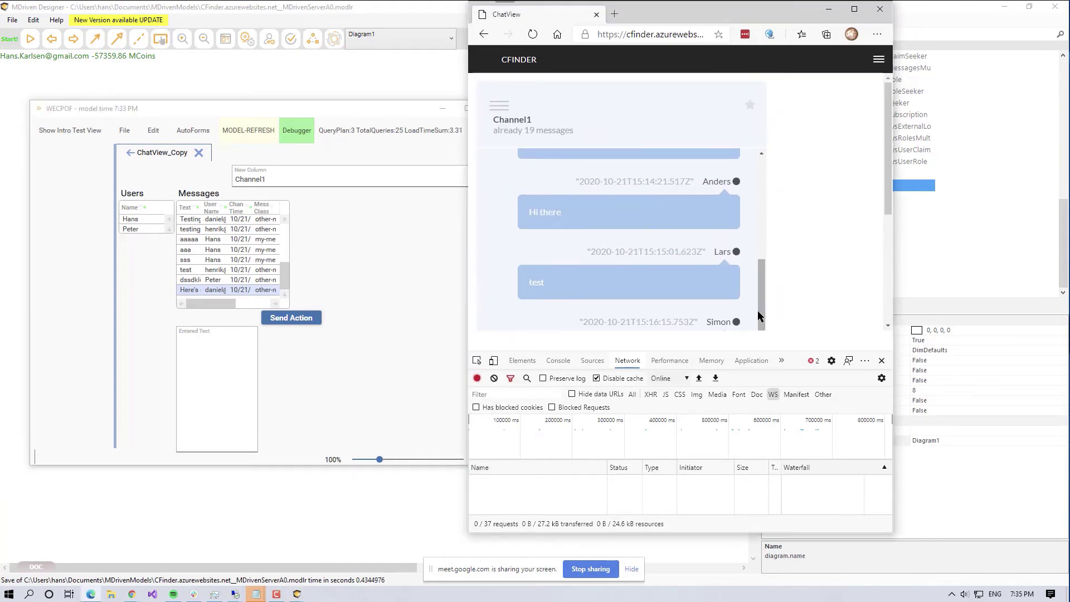
pyautogui.moveTo(890, 161); pyautogui.dragTo(878, 325)
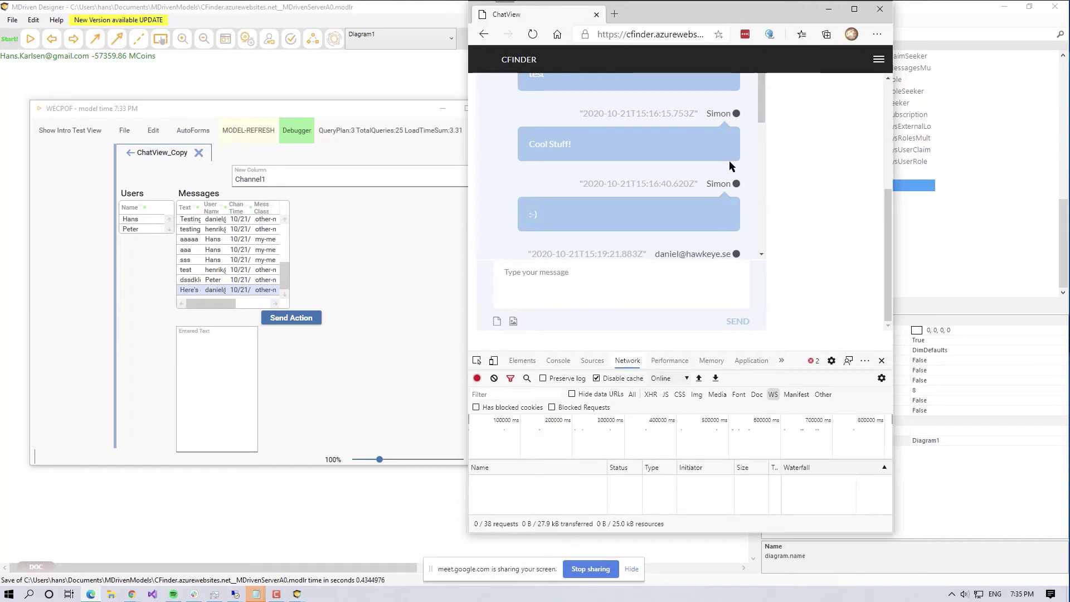
pyautogui.scroll(1, 731, 179)
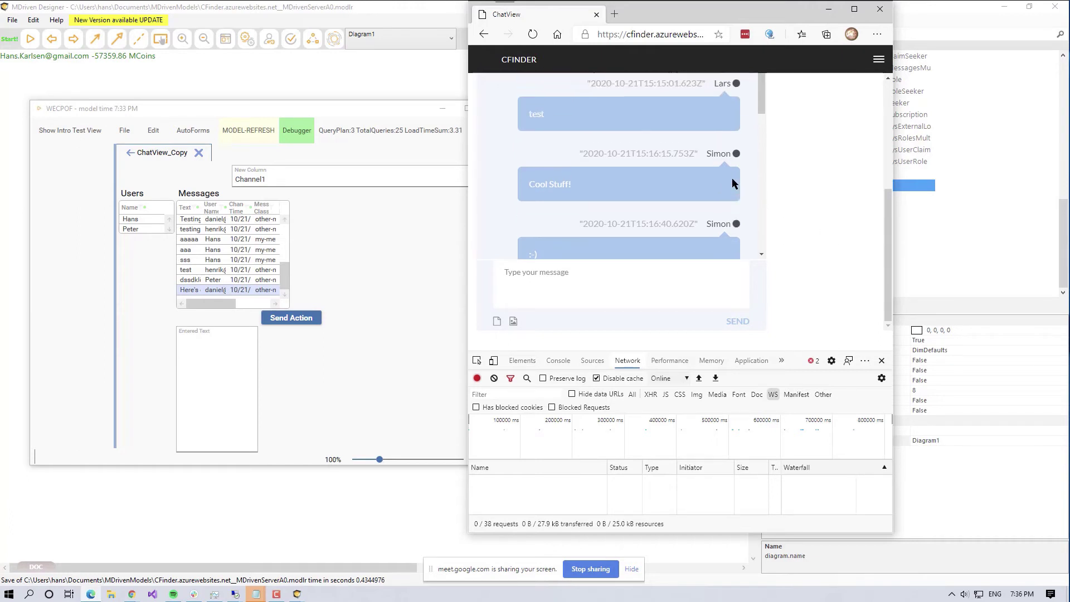
# Step: Look back through the older messages to the channel header in the browser's ChatView and widen the browser window
pyautogui.scroll(5, 733, 183)
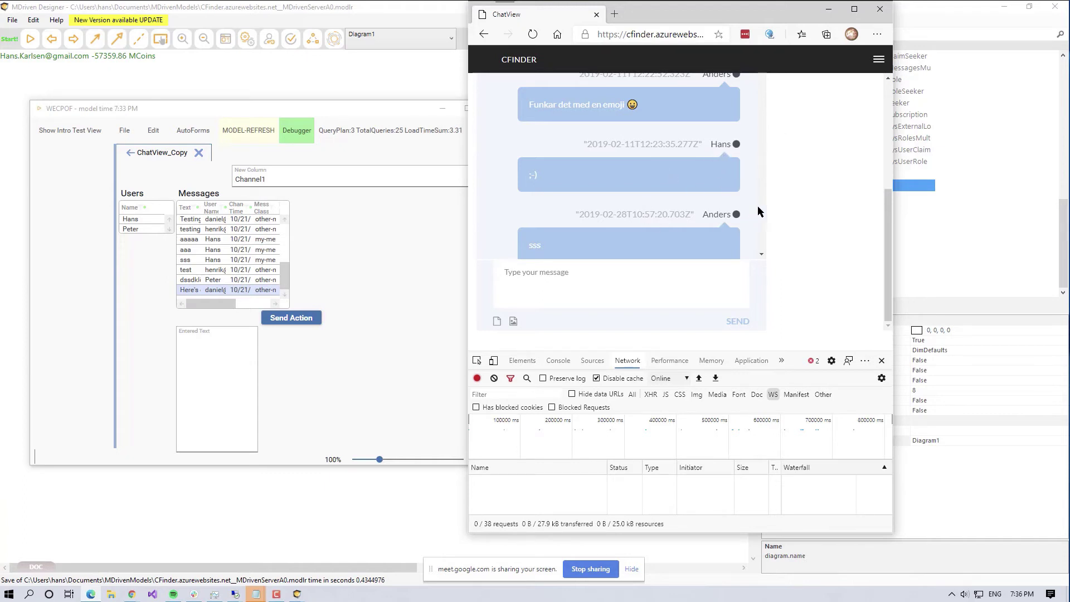
pyautogui.scroll(2, 758, 207)
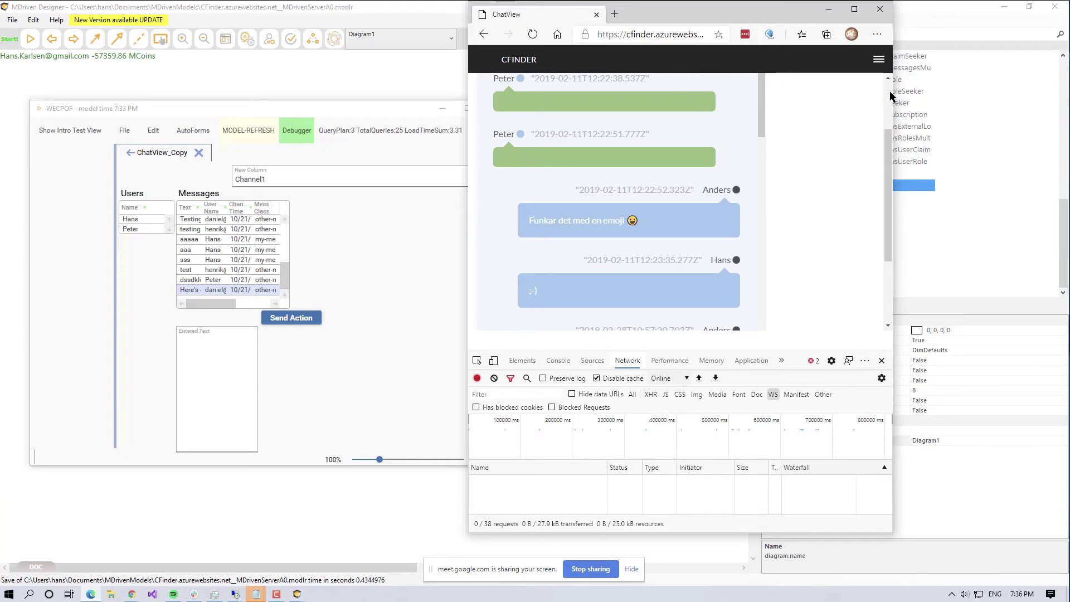
pyautogui.scroll(3, 891, 99)
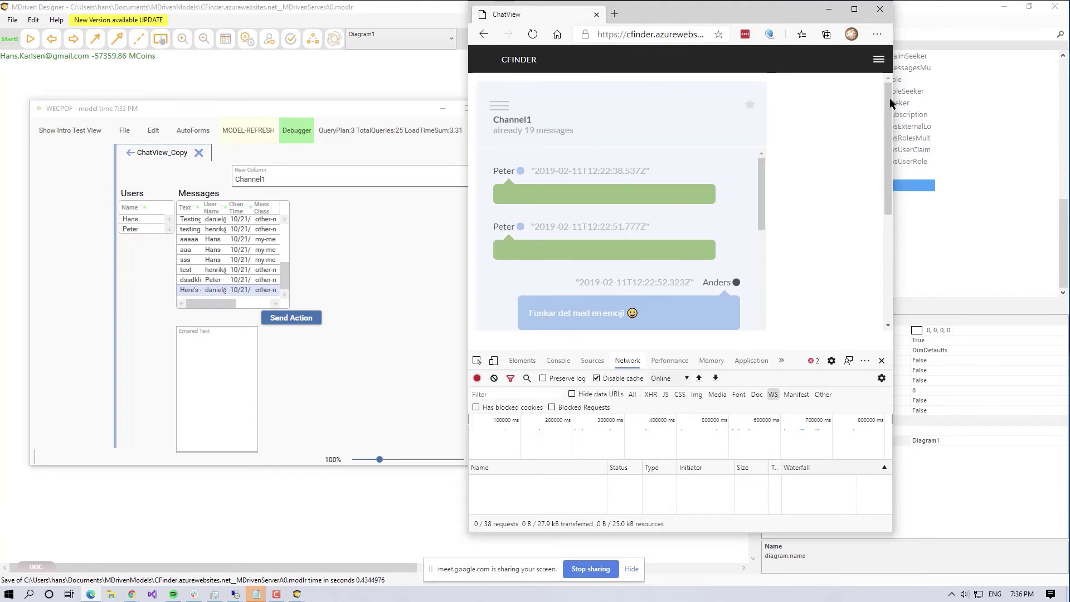
pyautogui.moveTo(894, 94); pyautogui.dragTo(935, 94)
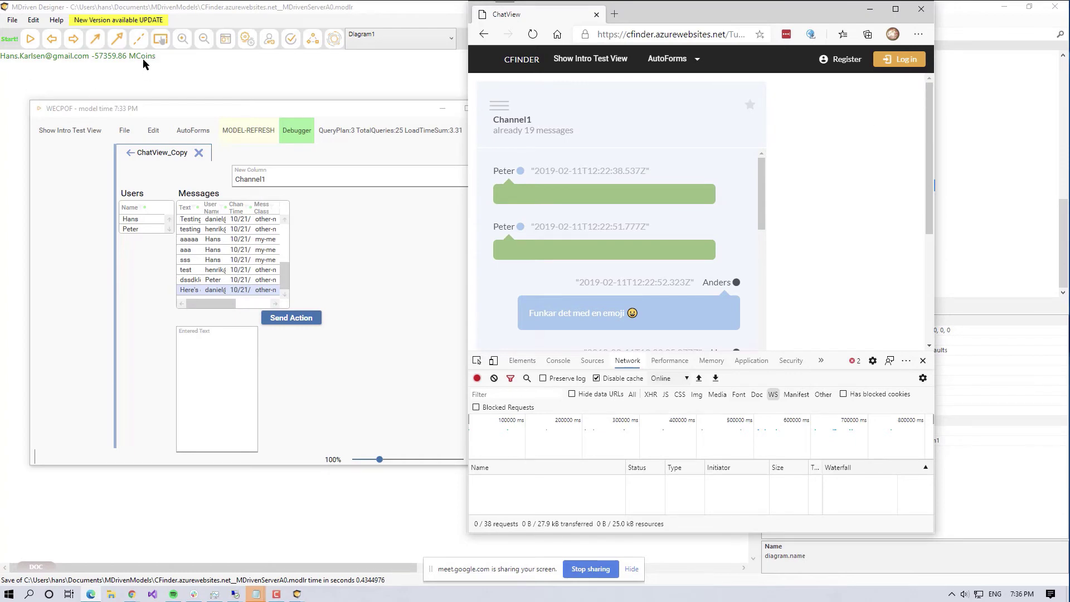
# Step: Show the current model directory from MDriven Designer and open CFinder's AssetsTK folder down to EXT_Components\Chat
pyautogui.click(13, 21)
pyautogui.click(12, 21)
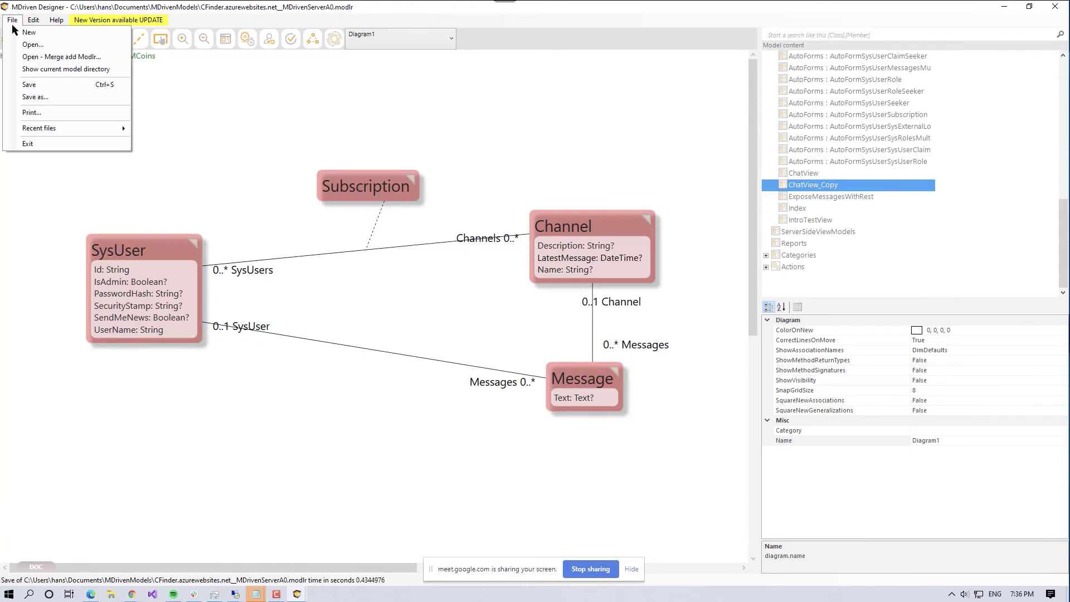
pyautogui.click(52, 69)
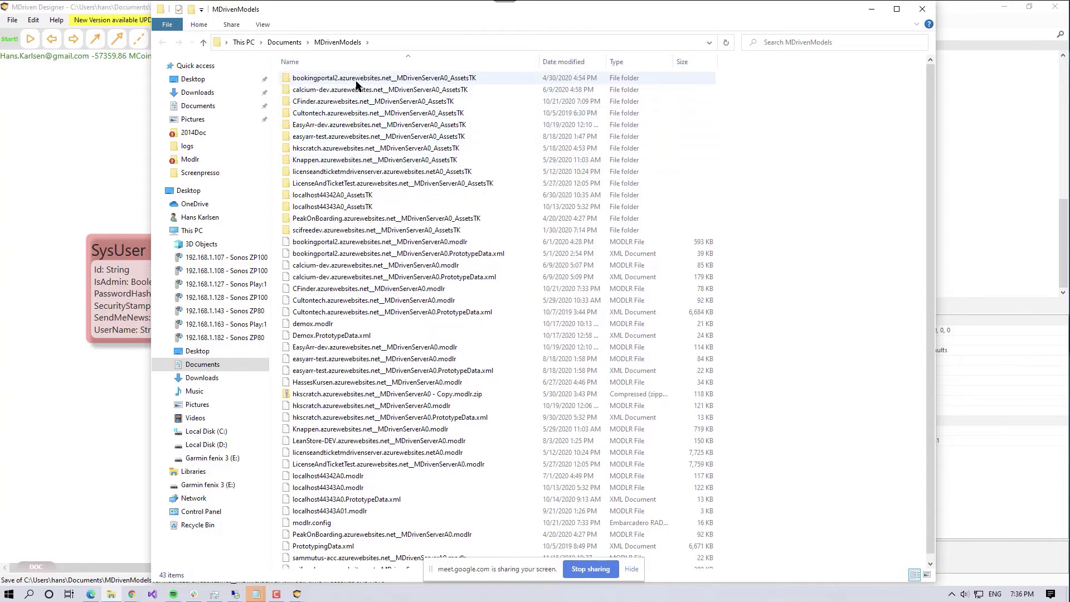
pyautogui.doubleClick(341, 97)
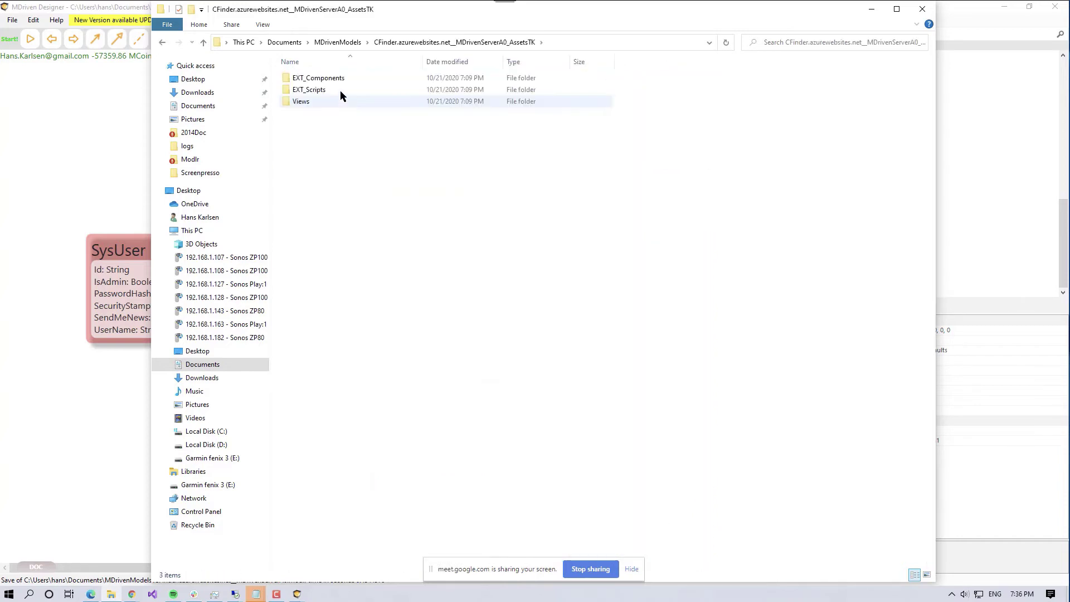
pyautogui.doubleClick(322, 79)
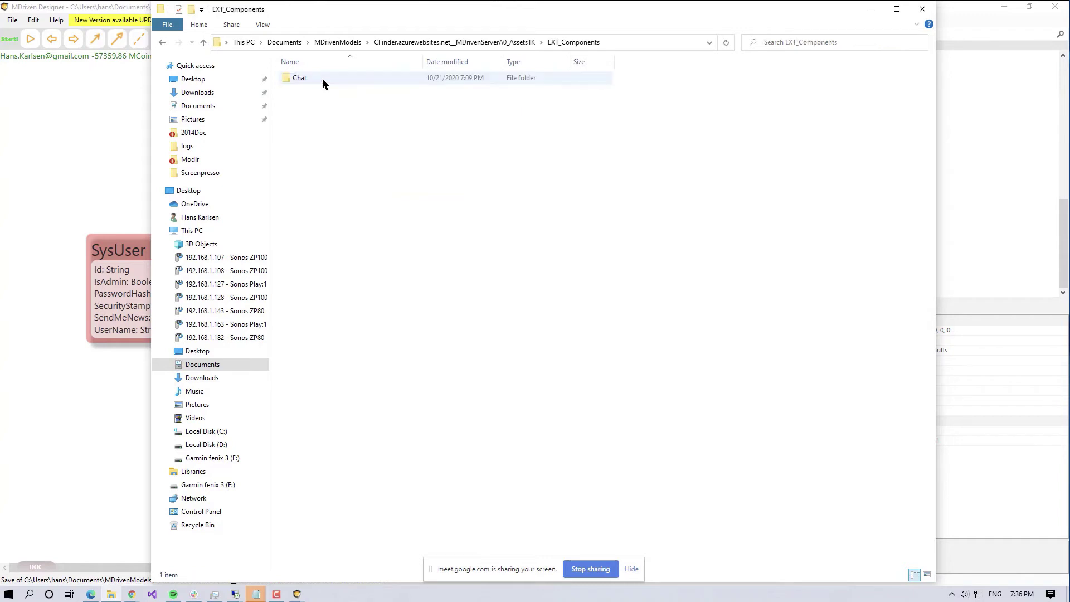
pyautogui.doubleClick(320, 79)
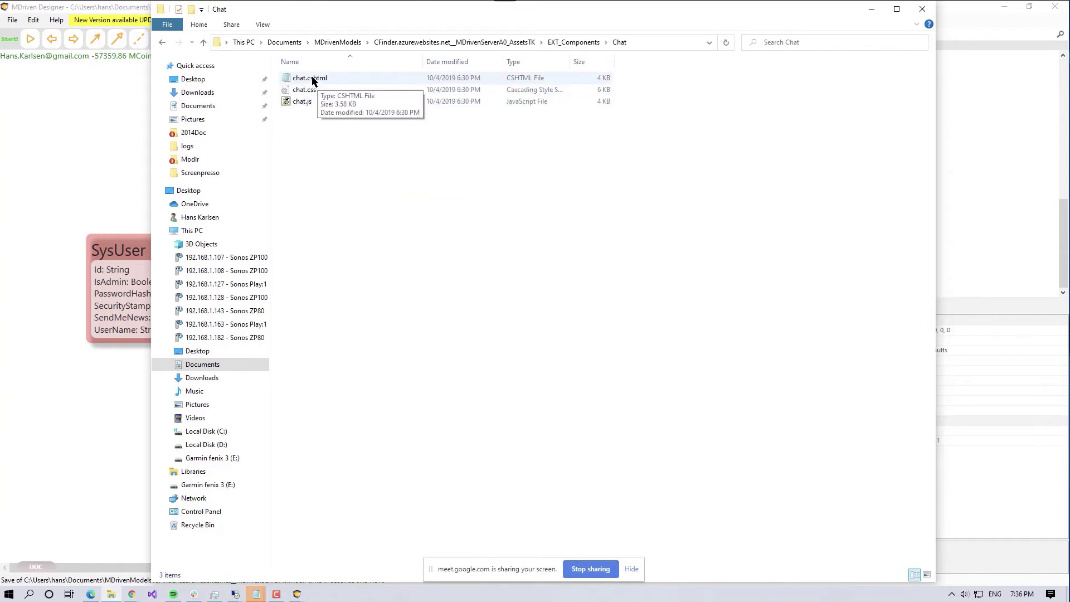
# Step: Open the chat.cshtml file from the Chat folder in Notepad
pyautogui.doubleClick(314, 78)
pyautogui.rightClick(314, 78)
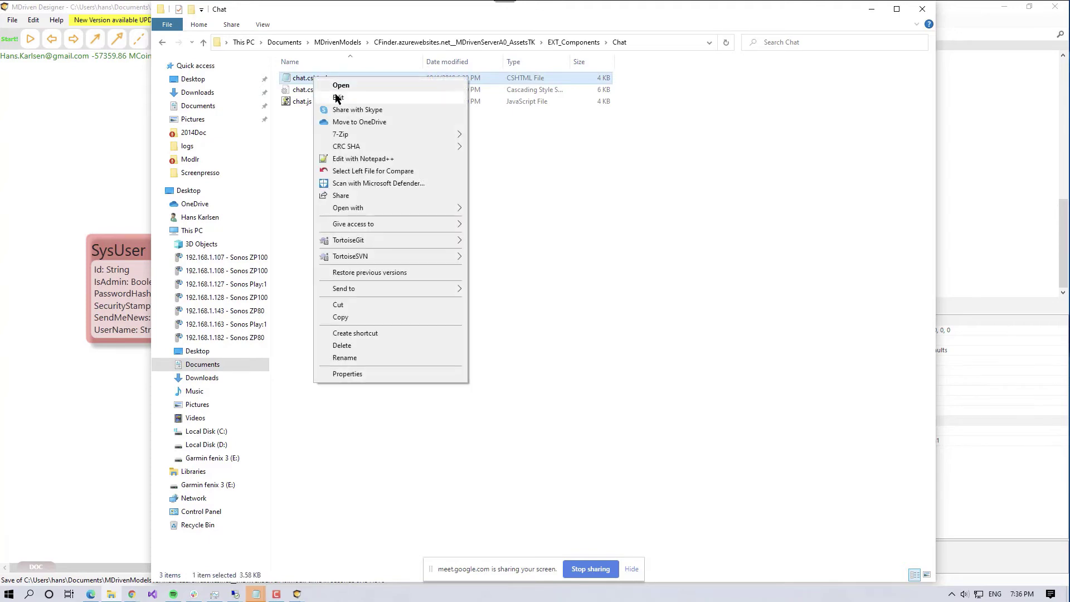
pyautogui.click(339, 90)
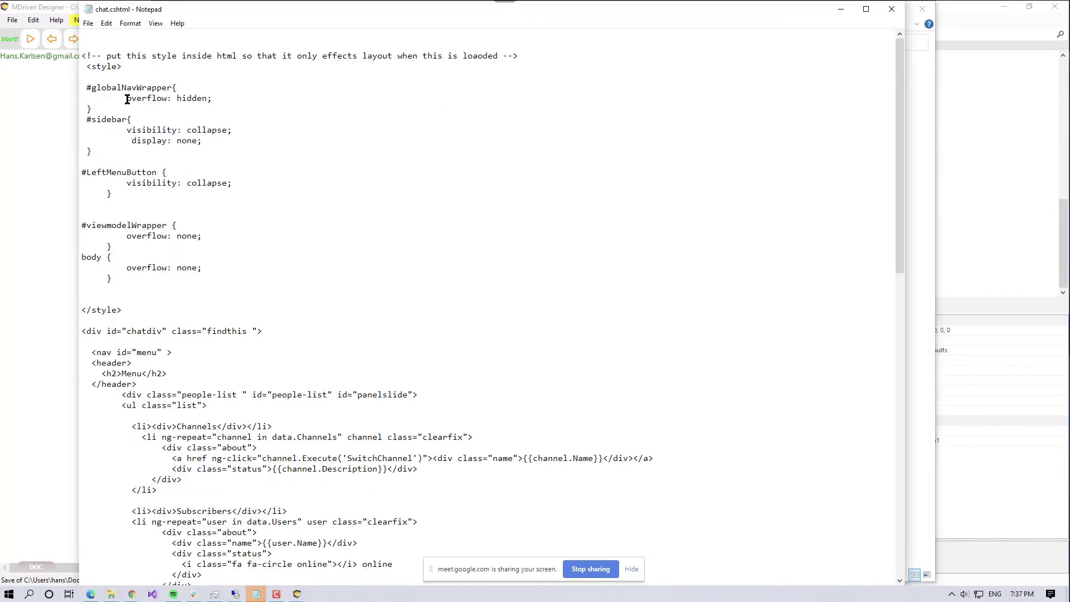
# Step: Examine the Channels and Subscribers list blocks in the chat.cshtml markup, highlighting each one
pyautogui.scroll(-4, 136, 117)
pyautogui.scroll(-3, 145, 131)
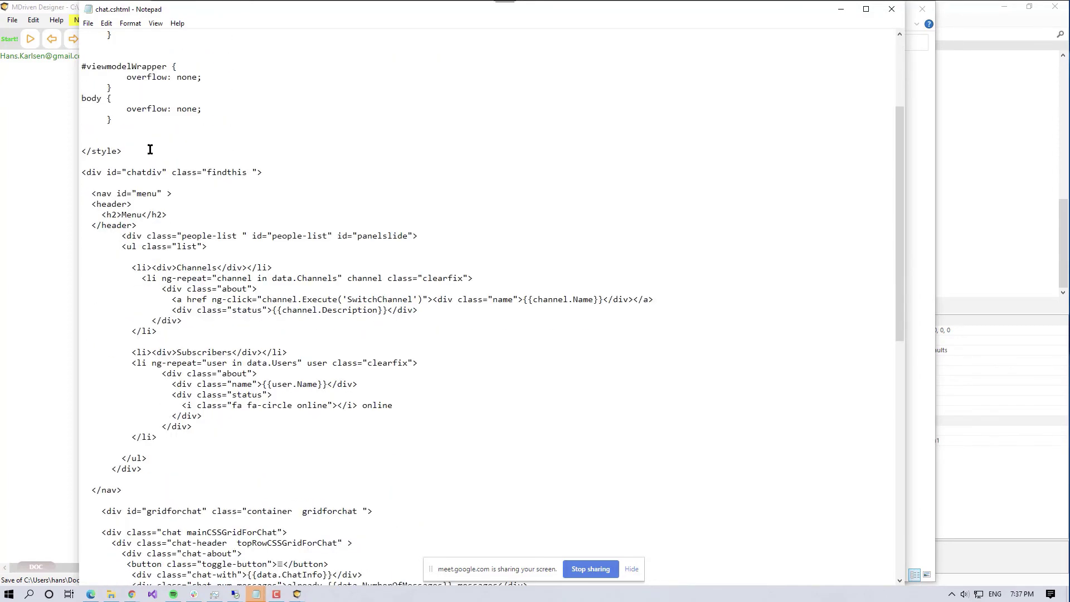
pyautogui.moveTo(112, 162); pyautogui.dragTo(144, 182)
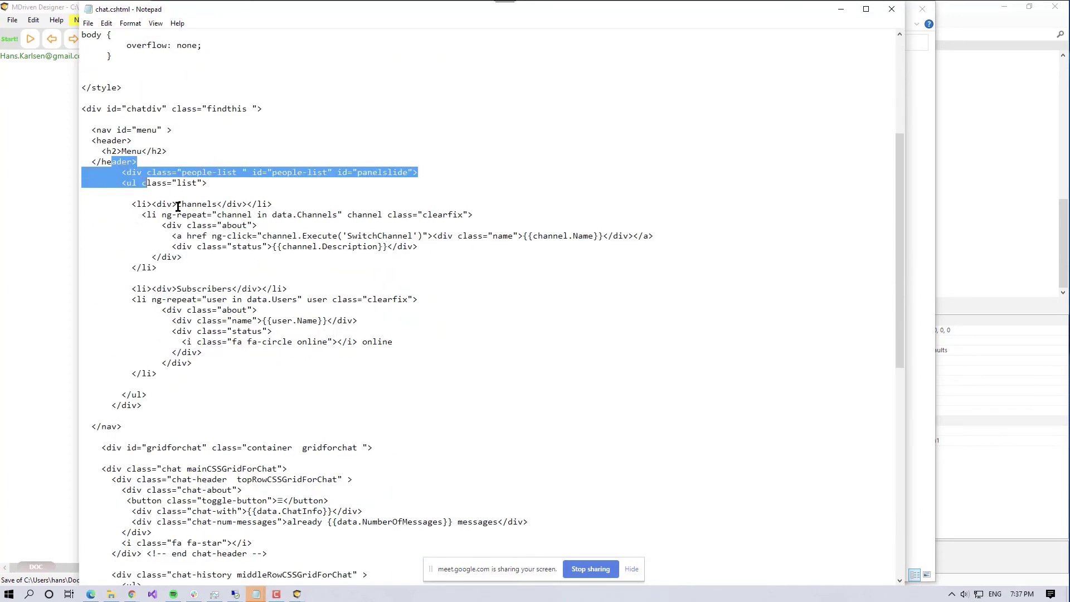
pyautogui.scroll(-2, 170, 210)
pyautogui.moveTo(132, 140); pyautogui.dragTo(182, 204)
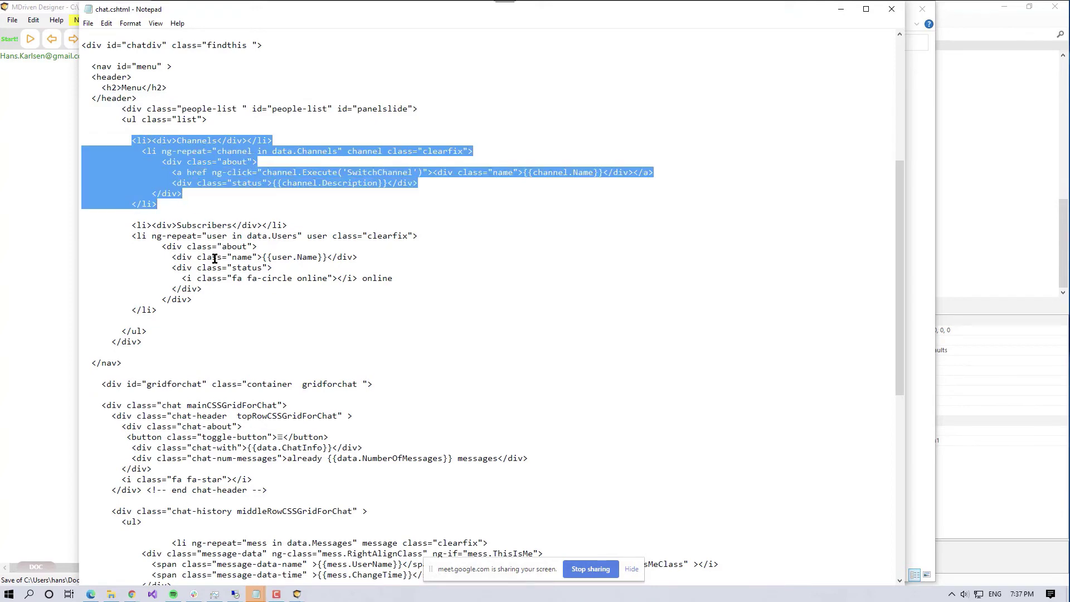
pyautogui.click(192, 250)
pyautogui.moveTo(132, 225); pyautogui.dragTo(192, 321)
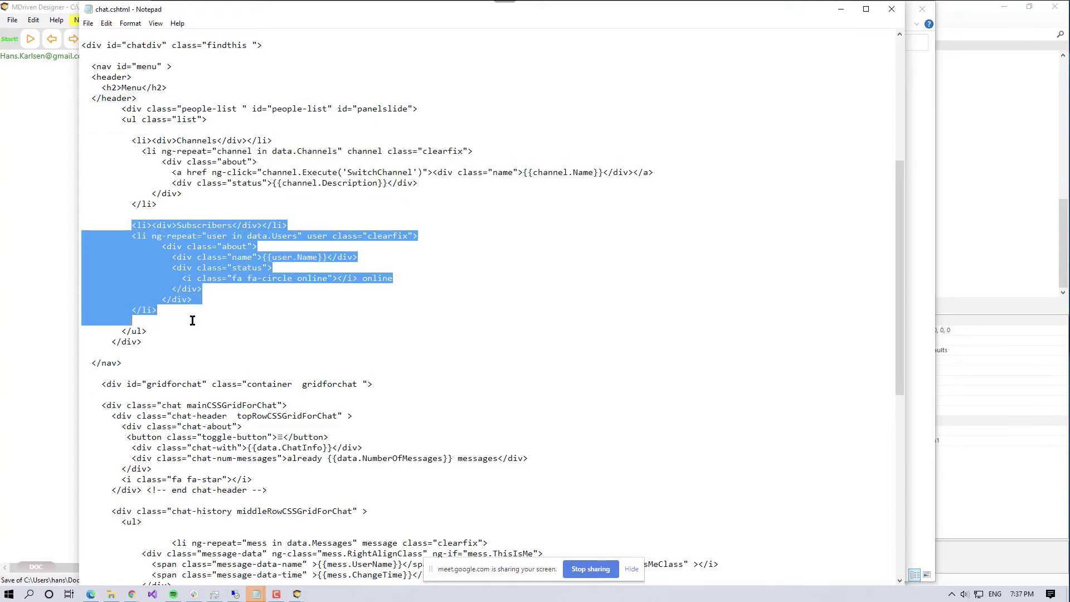
# Step: Examine the data.Messages repeat block and the chat-message text area in chat.cshtml, highlighting each one
pyautogui.scroll(-6, 241, 353)
pyautogui.scroll(-6, 241, 352)
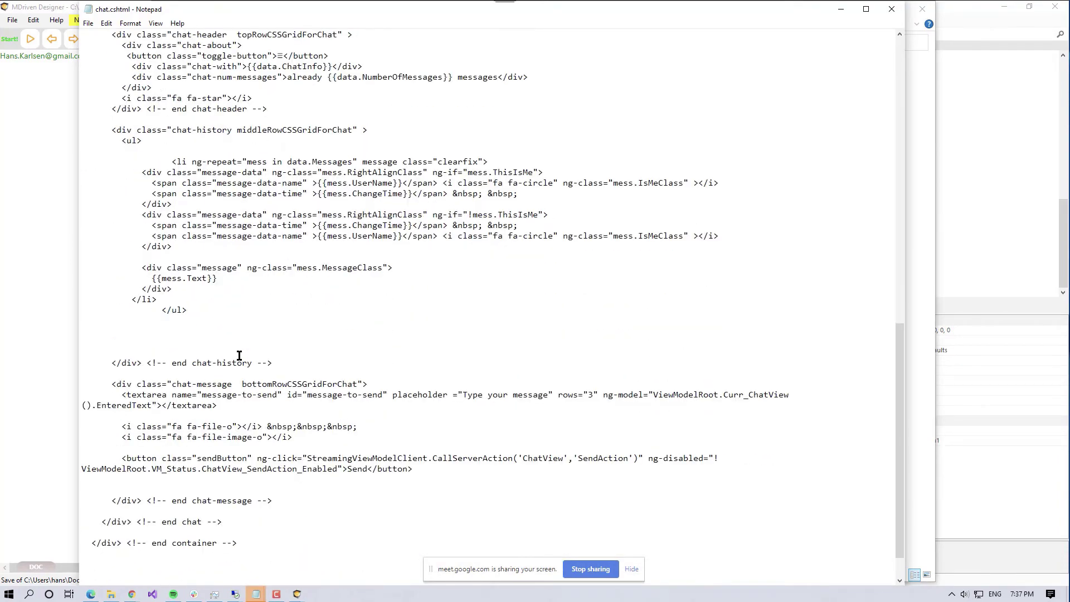
pyautogui.scroll(1, 239, 355)
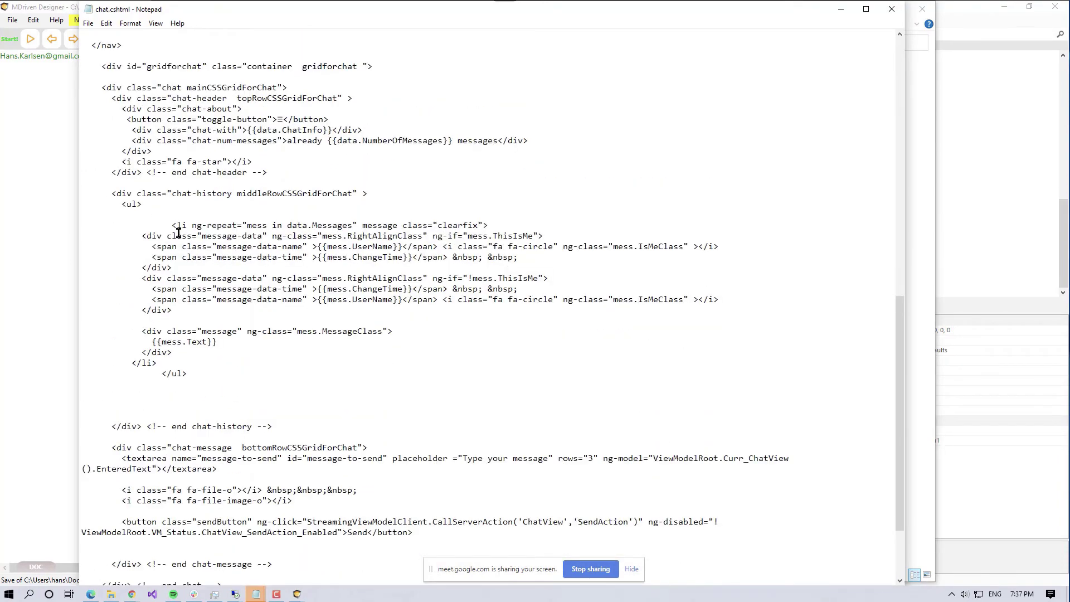
pyautogui.moveTo(172, 226); pyautogui.dragTo(228, 358)
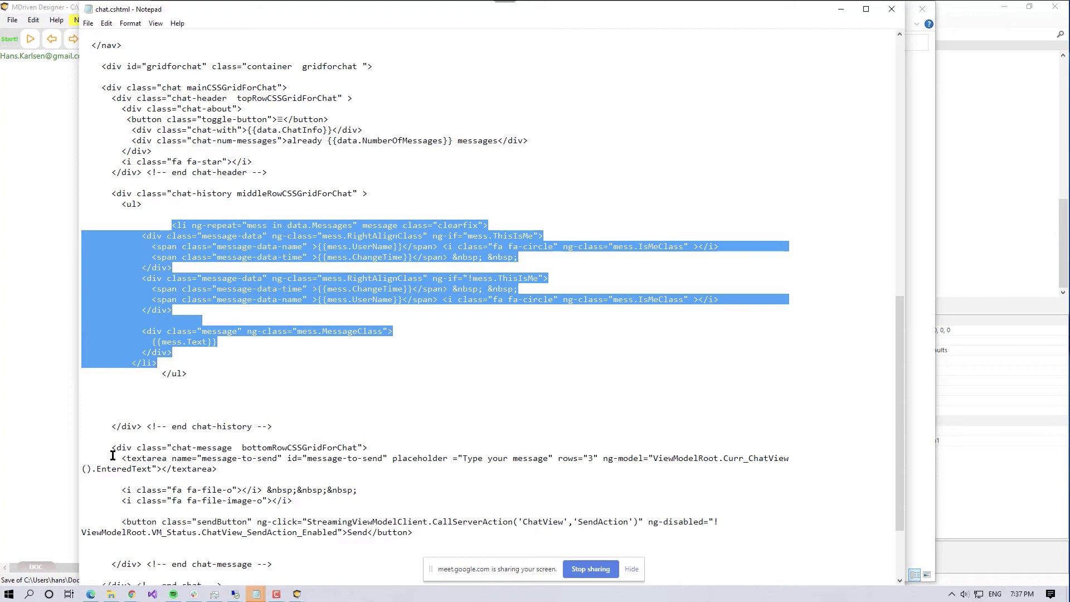
pyautogui.moveTo(112, 448); pyautogui.dragTo(324, 477)
pyautogui.scroll(-2, 431, 505)
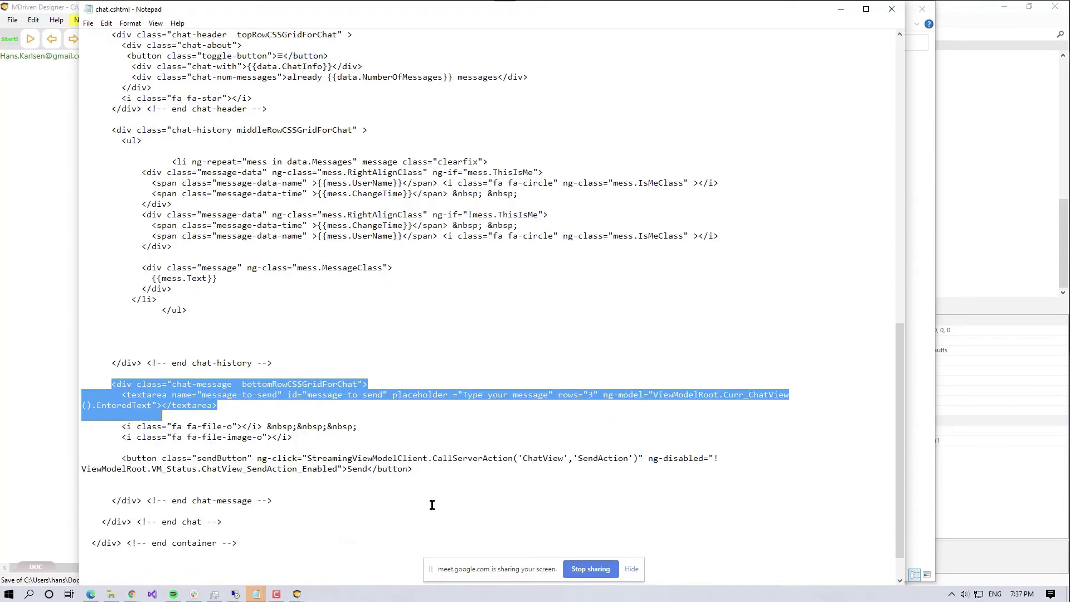
pyautogui.click(551, 415)
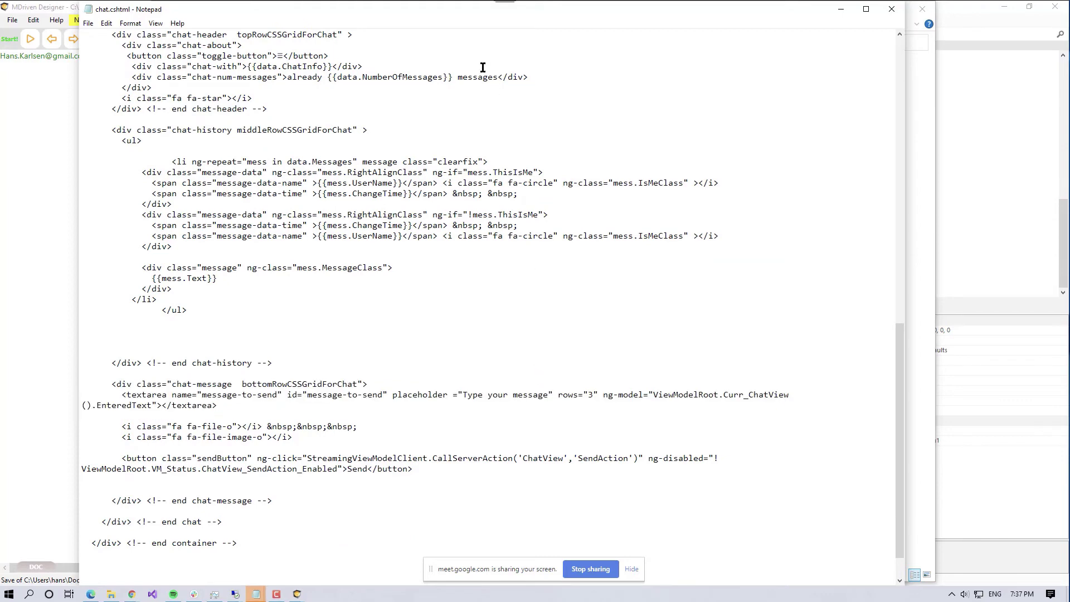
# Step: Lower the Notepad window over the Chat folder and highlight the {{channel.Name}} binding in the Channels list markup
pyautogui.moveTo(450, 9); pyautogui.dragTo(457, 213)
pyautogui.scroll(7, 469, 323)
pyautogui.scroll(12, 469, 323)
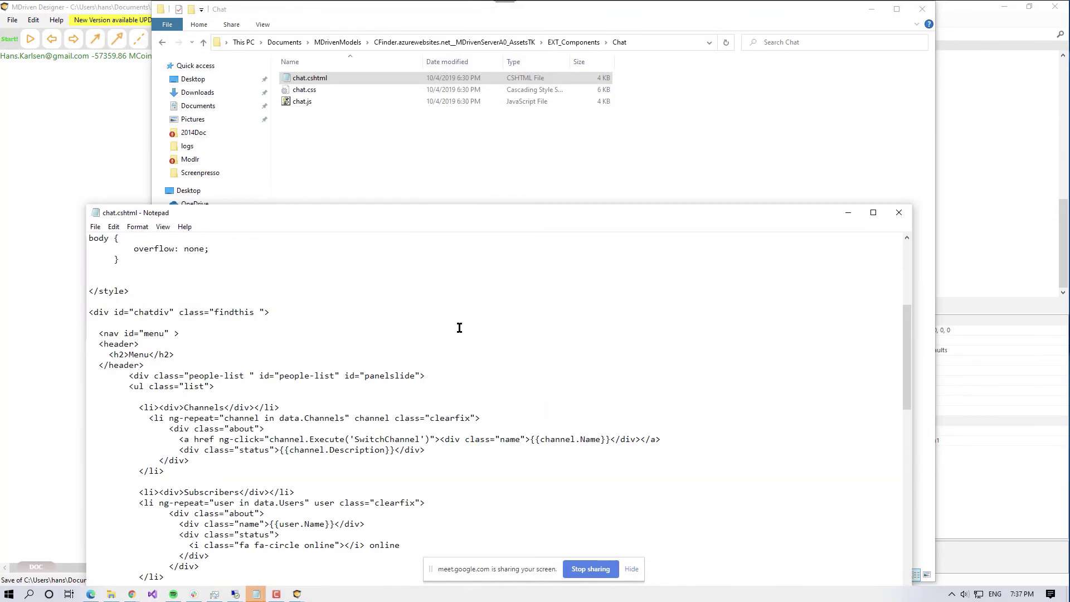
pyautogui.scroll(2, 430, 321)
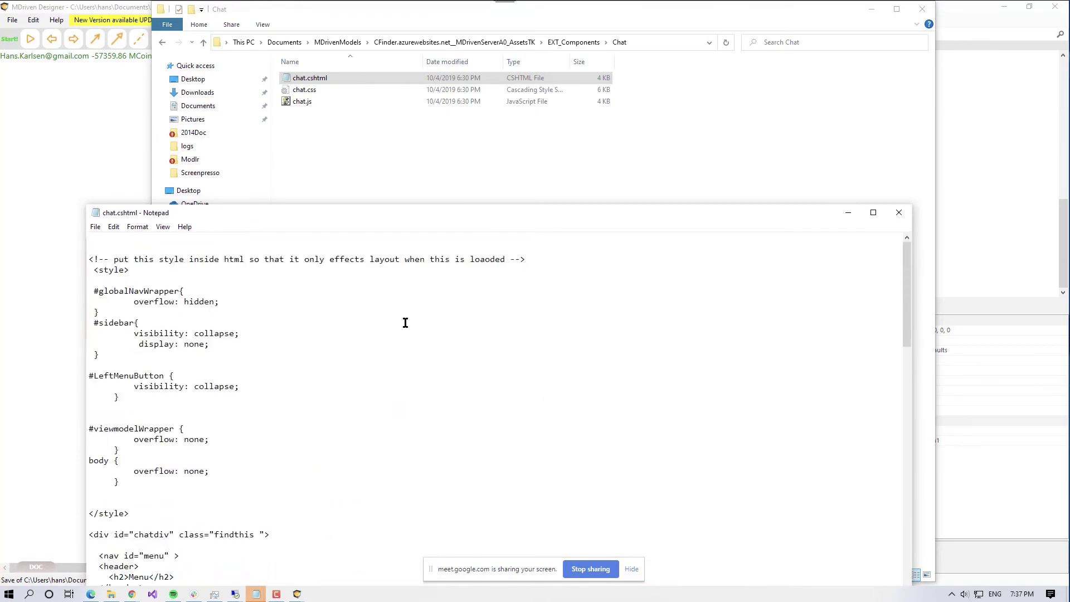
pyautogui.moveTo(451, 207); pyautogui.dragTo(454, 98)
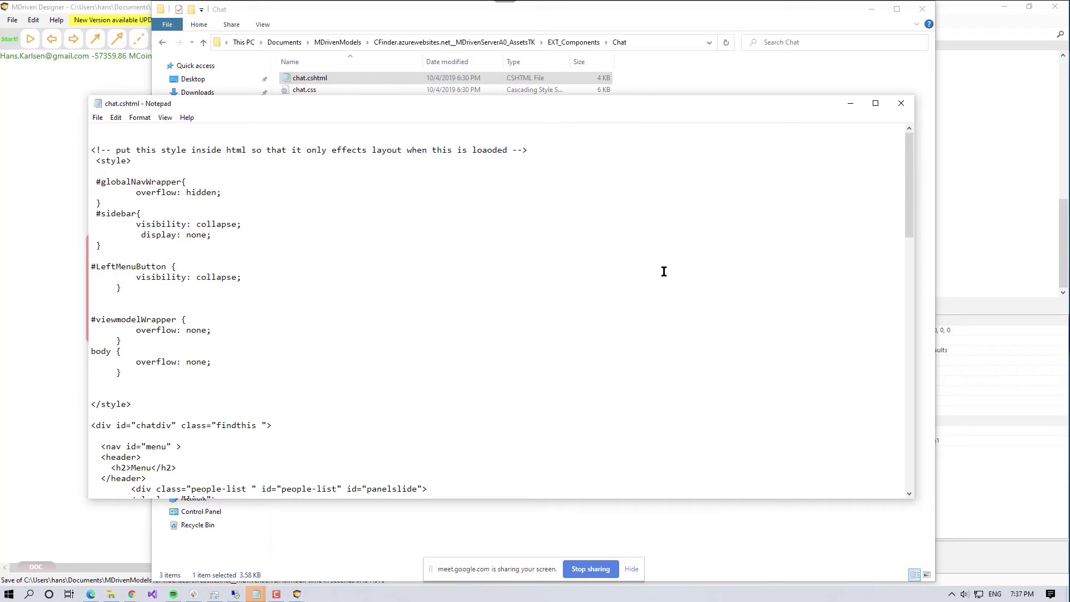
pyautogui.scroll(-5, 347, 296)
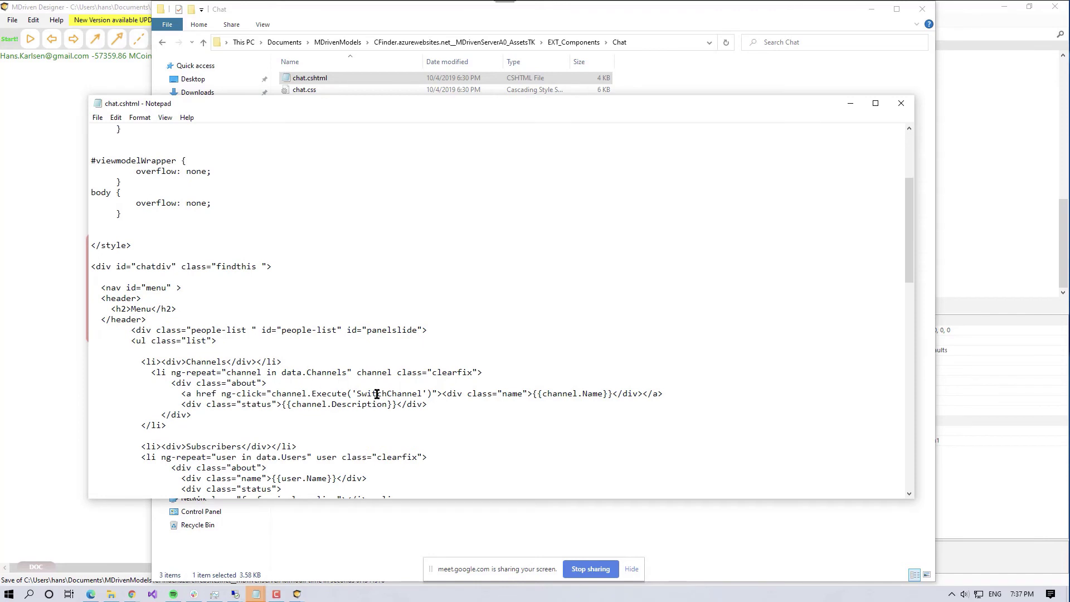
pyautogui.moveTo(539, 396); pyautogui.dragTo(616, 398)
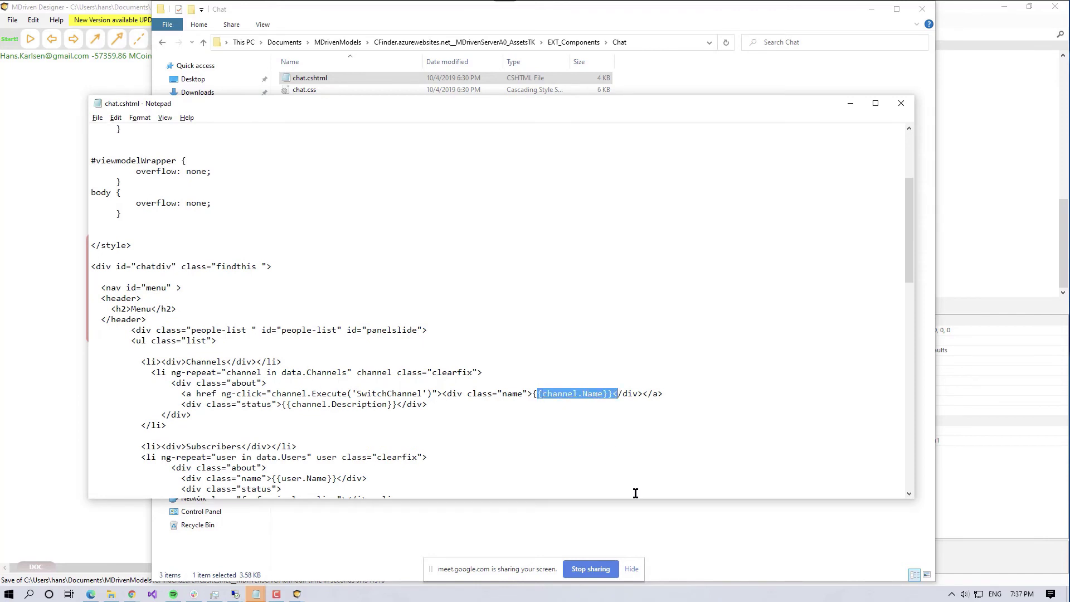
# Step: Switch to the ViewModel Editor for ChatView_Copy and select the Name column in the nested Channel class
pyautogui.hotkey('alt', 'Tab')
pyautogui.hotkey('alt', 'Tab')
pyautogui.hotkey('alt', 'Tab')
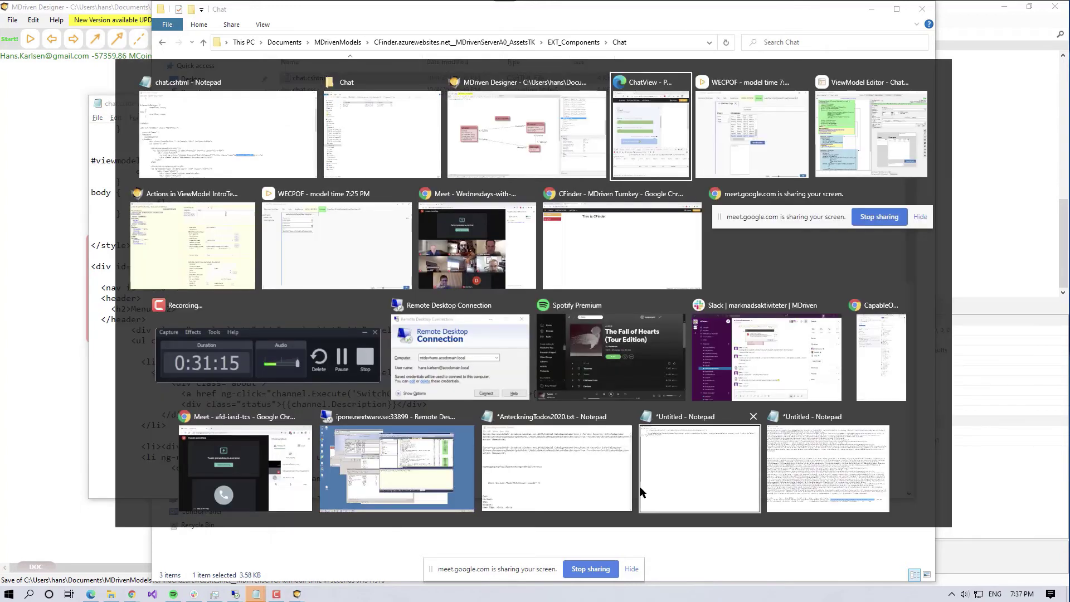
pyautogui.hotkey('alt', 'Tab')
pyautogui.hotkey('alt', 'Tab')
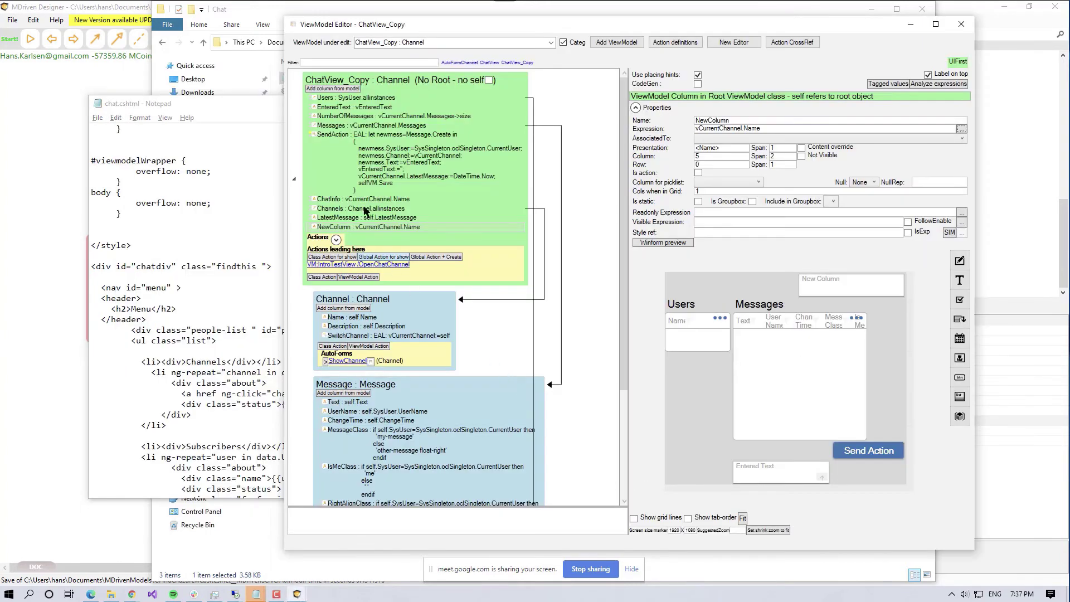
pyautogui.click(350, 318)
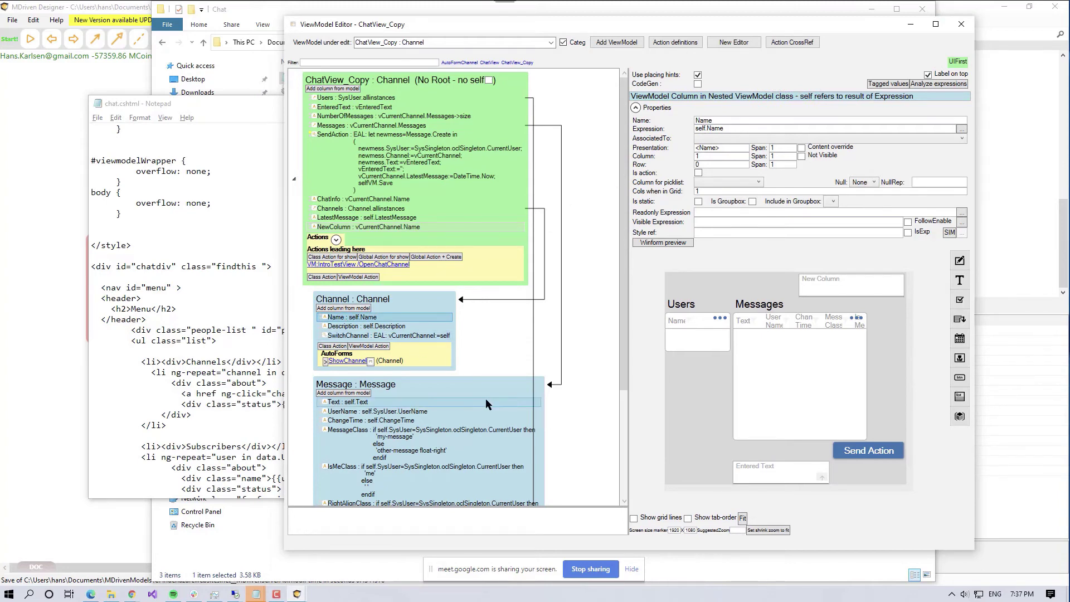
# Step: Bring up the browser's ChatView, return to the MDriven Designer class diagram, and select Channel's Description attribute
pyautogui.hotkey('alt', 'Tab')
pyautogui.hotkey('alt', 'Tab')
pyautogui.hotkey('alt', 'Tab')
pyautogui.hotkey('alt', 'Tab')
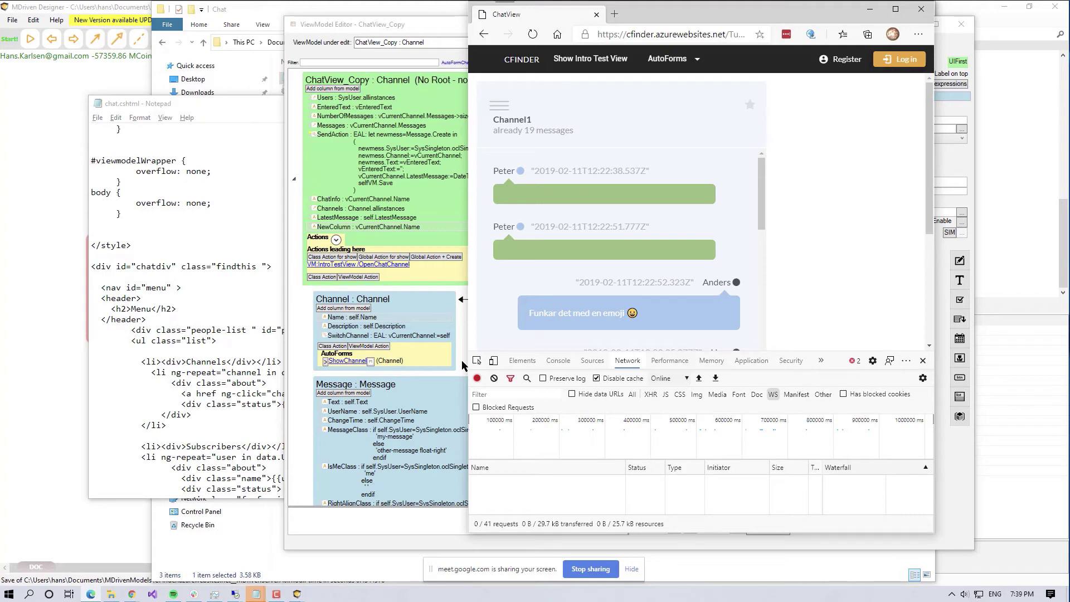
pyautogui.click(83, 81)
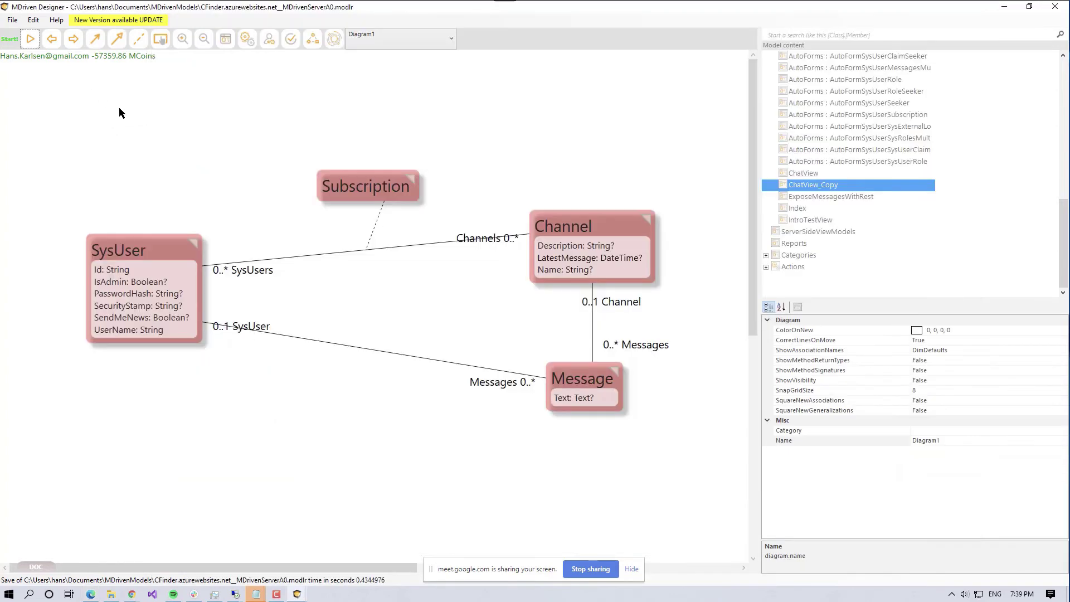
pyautogui.click(567, 249)
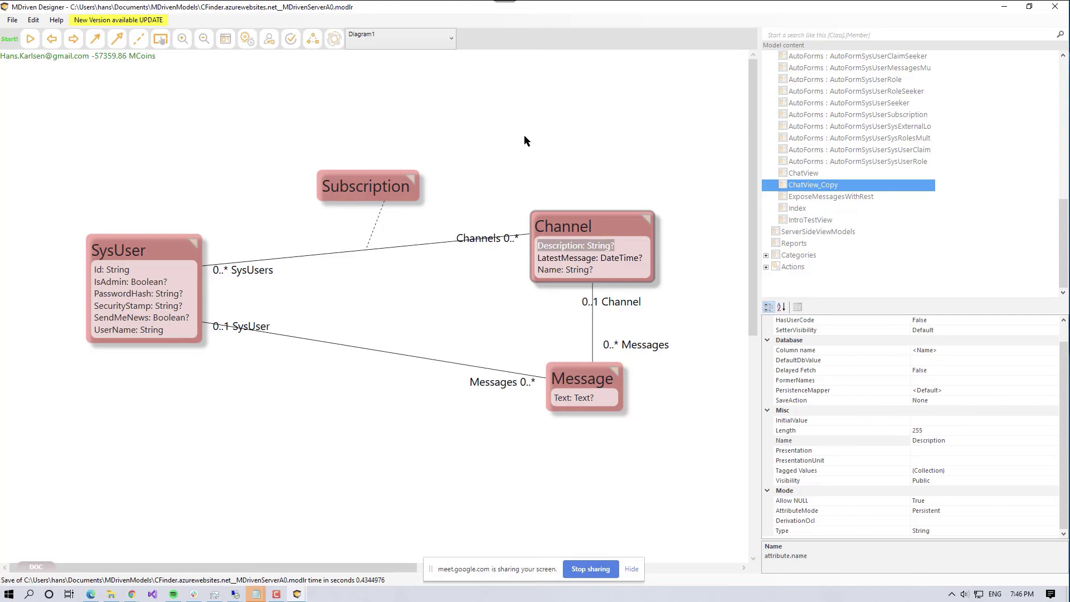
# Step: Switch to the browser's ChatView, widen its window on both sides, and make the developer tools pane taller
pyautogui.hotkey('alt', 'Tab')
pyautogui.press('Tab')
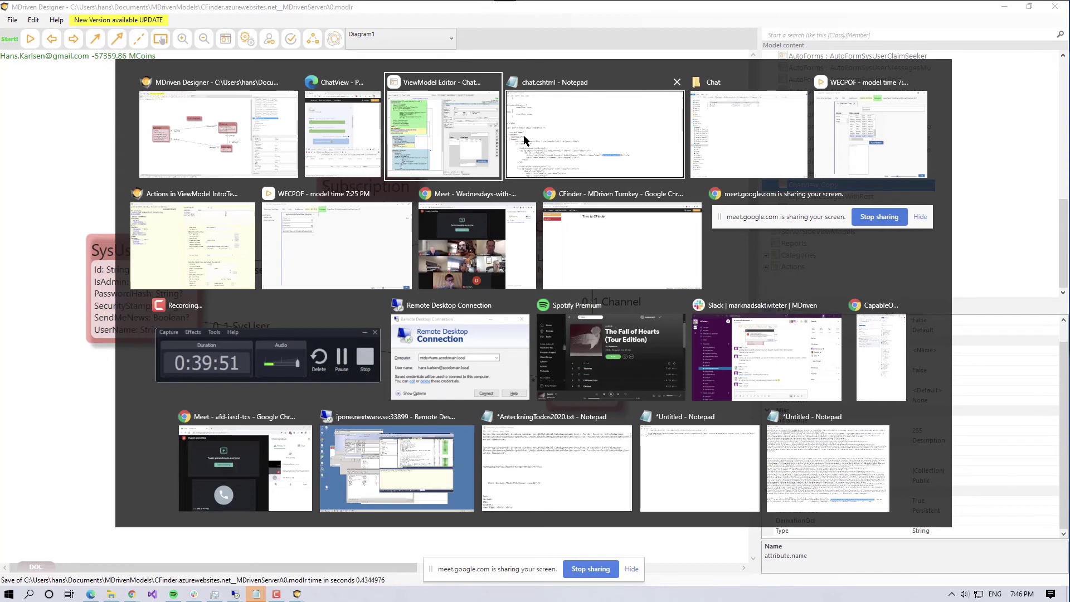
pyautogui.click(343, 134)
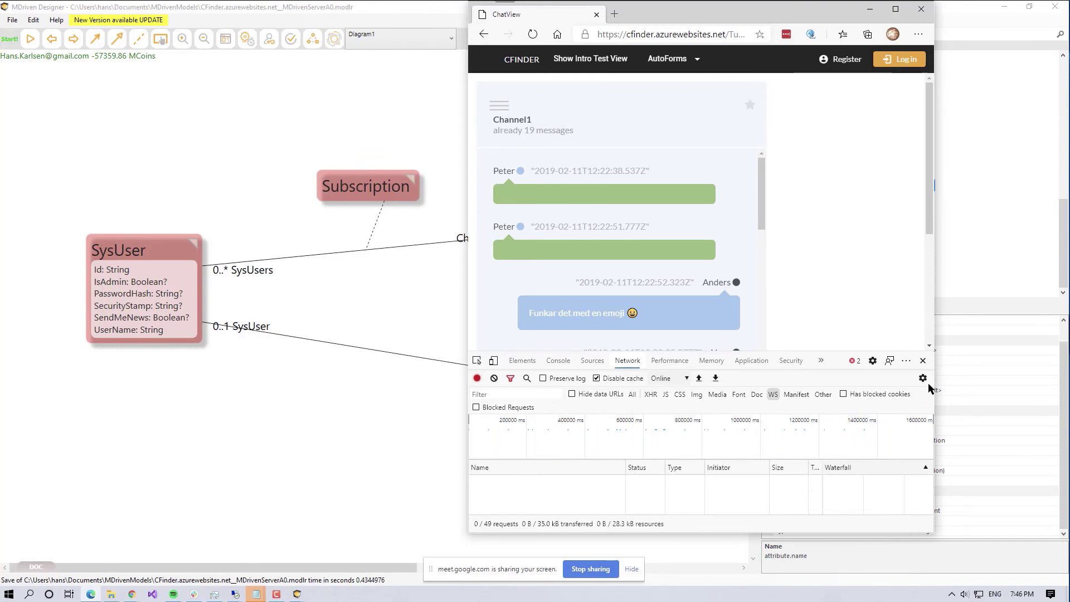
pyautogui.moveTo(938, 379); pyautogui.dragTo(1003, 378)
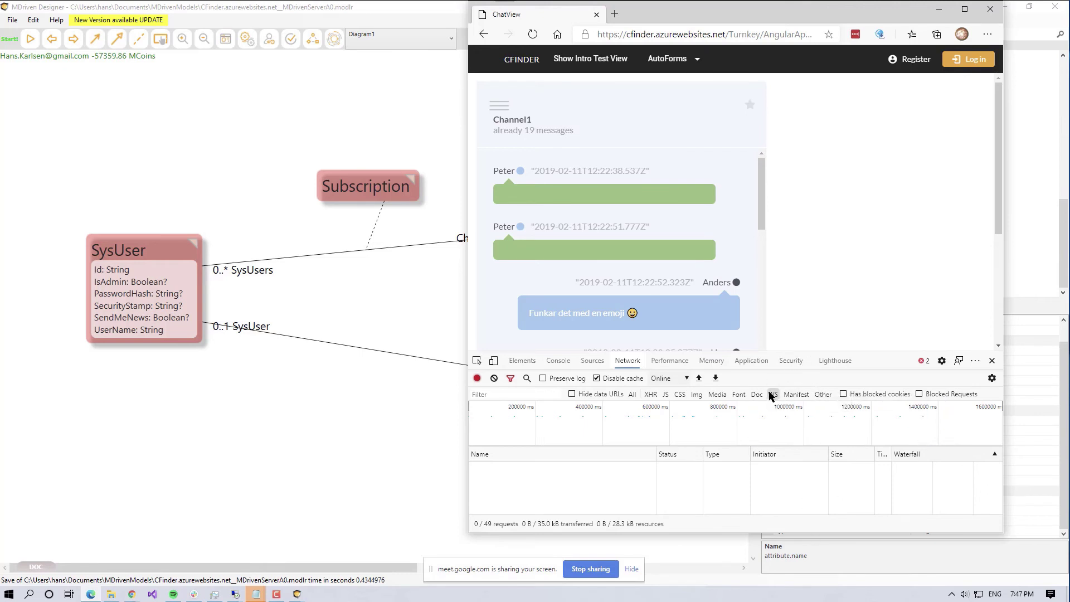
pyautogui.moveTo(813, 352); pyautogui.dragTo(813, 287)
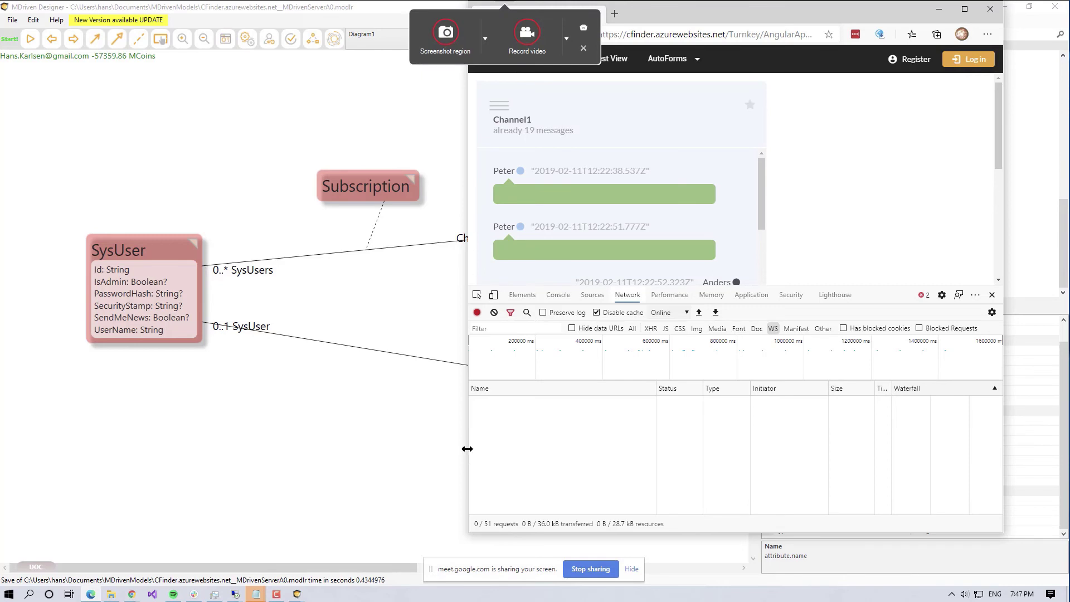
pyautogui.moveTo(469, 443); pyautogui.dragTo(410, 453)
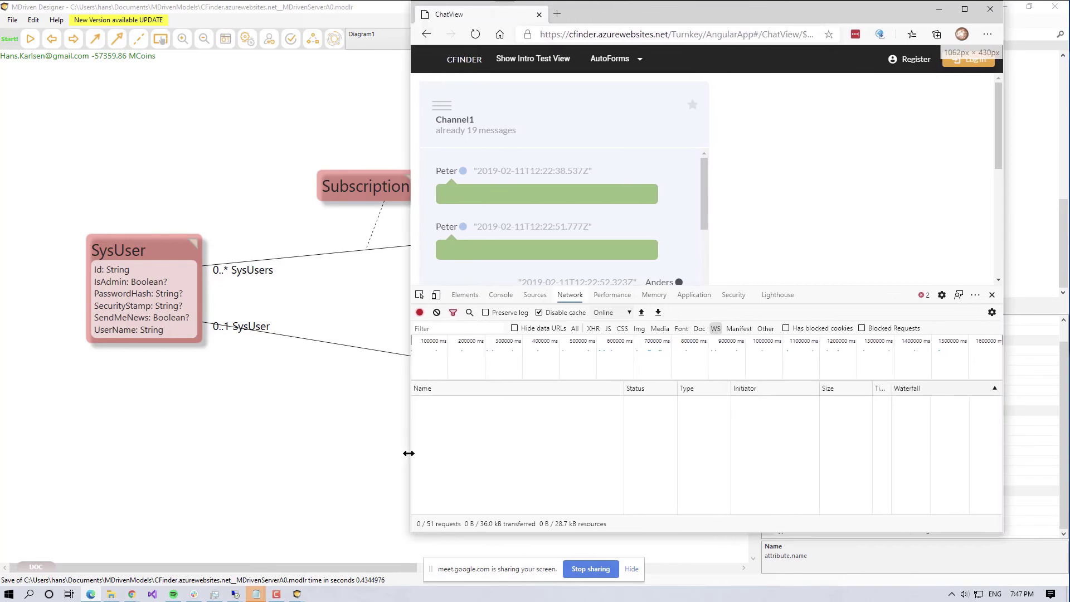